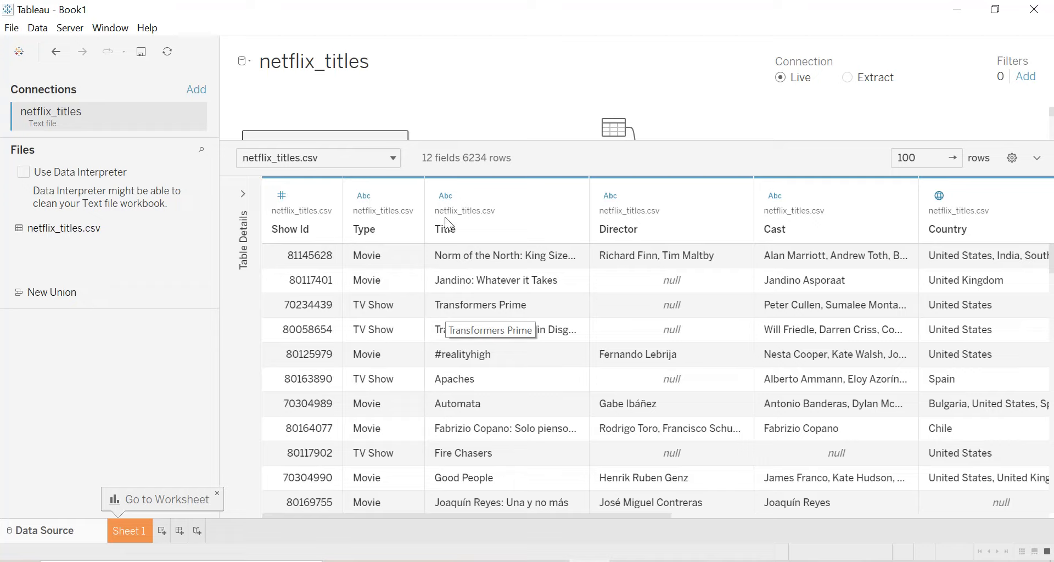
Review the fields and data types of netflix_titles.csv across the data preview, from Title to Description.
{"action": "left_click", "coordinate": [442, 200]}
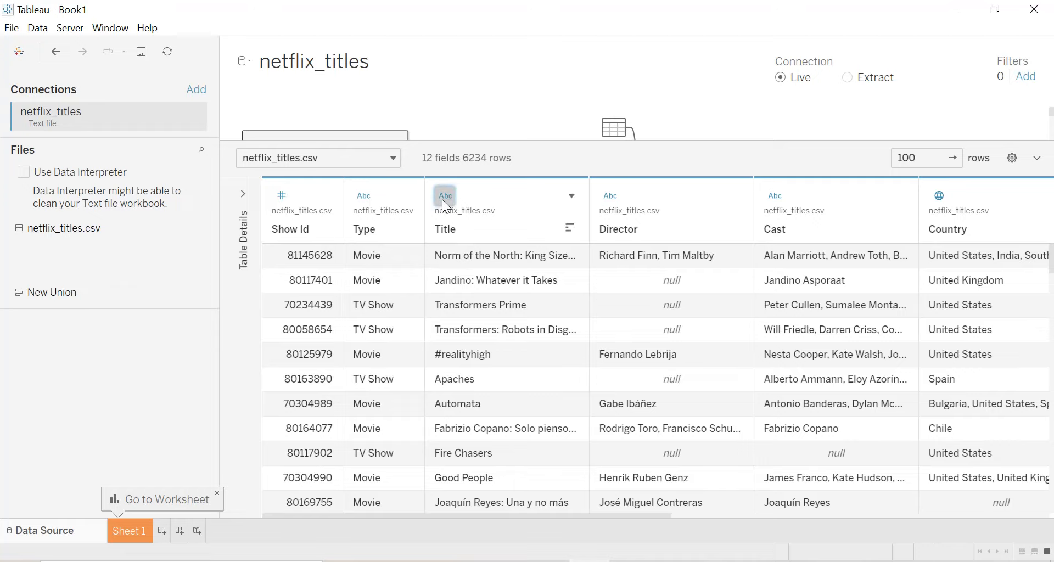
{"action": "left_click", "coordinate": [442, 200]}
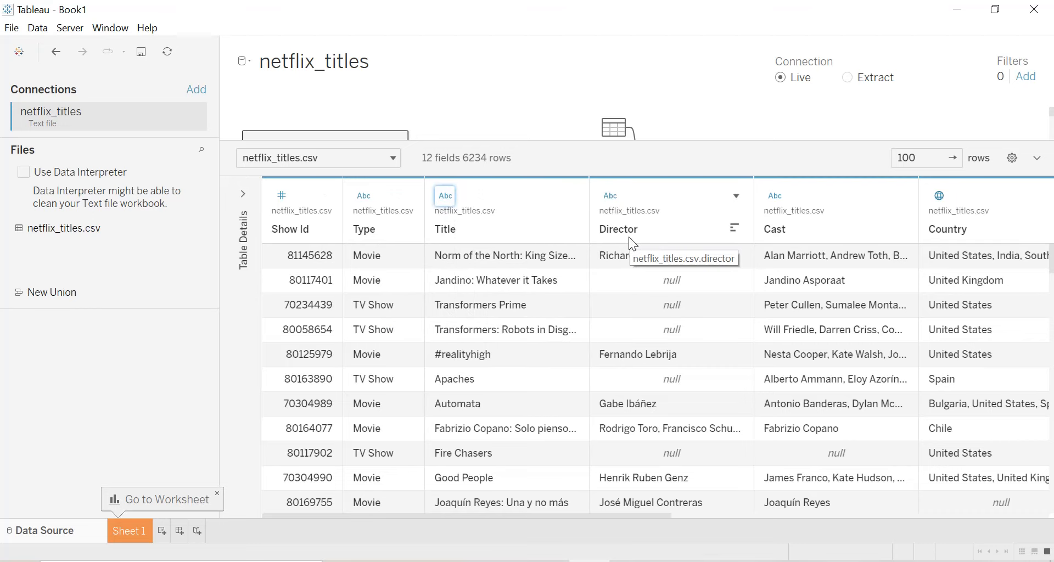
{"action": "left_click_drag", "start_coordinate": [653, 516], "coordinate": [944, 514]}
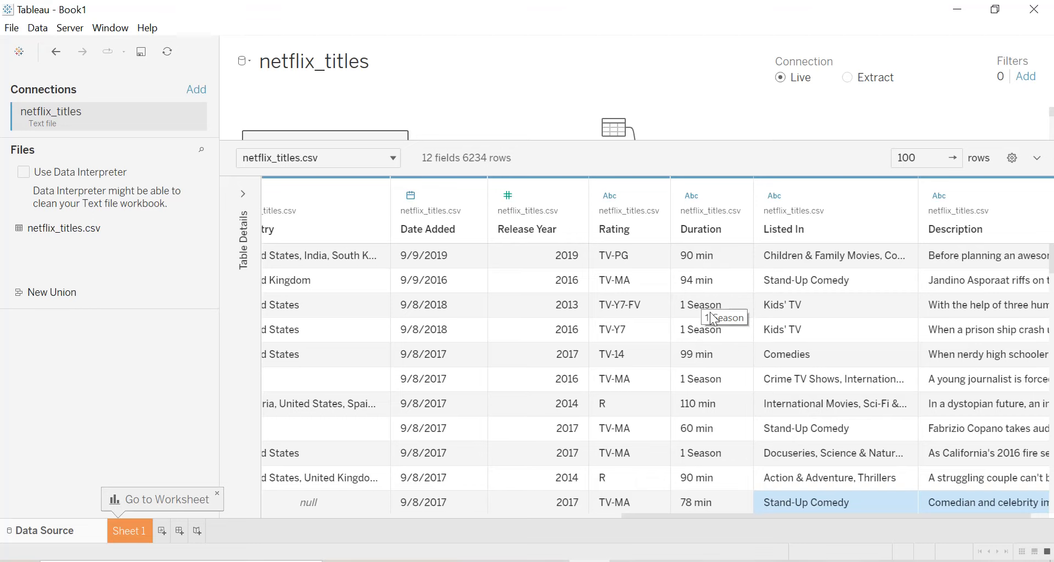
{"action": "mouse_move", "coordinate": [732, 515]}
{"action": "left_mouse_down"}
{"action": "mouse_move", "coordinate": [350, 529]}
{"action": "mouse_move", "coordinate": [714, 518]}
{"action": "left_mouse_up"}
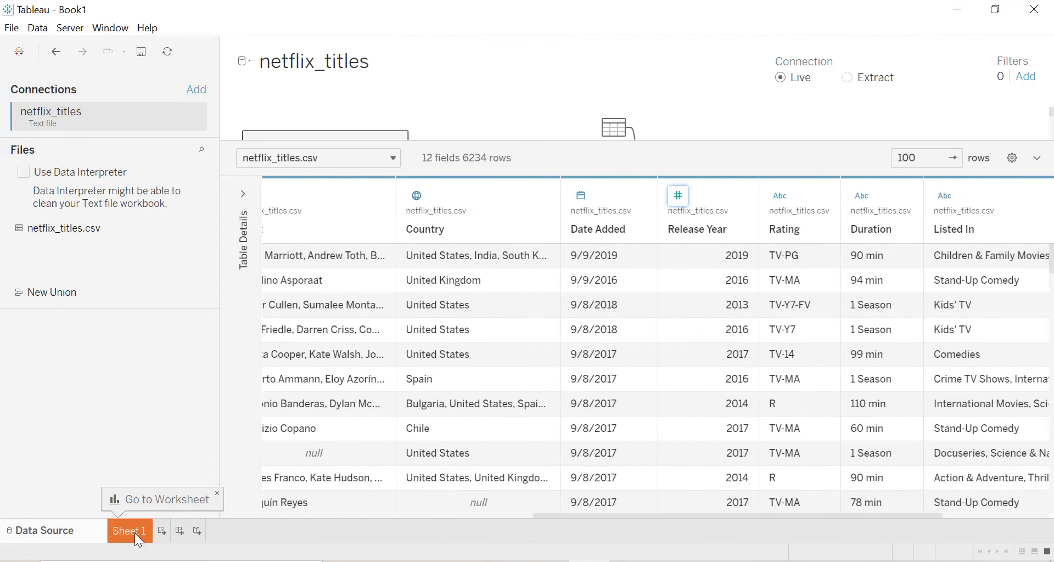
Open Sheet 1 and check the data type options of the Country field.
{"action": "left_click", "coordinate": [134, 532]}
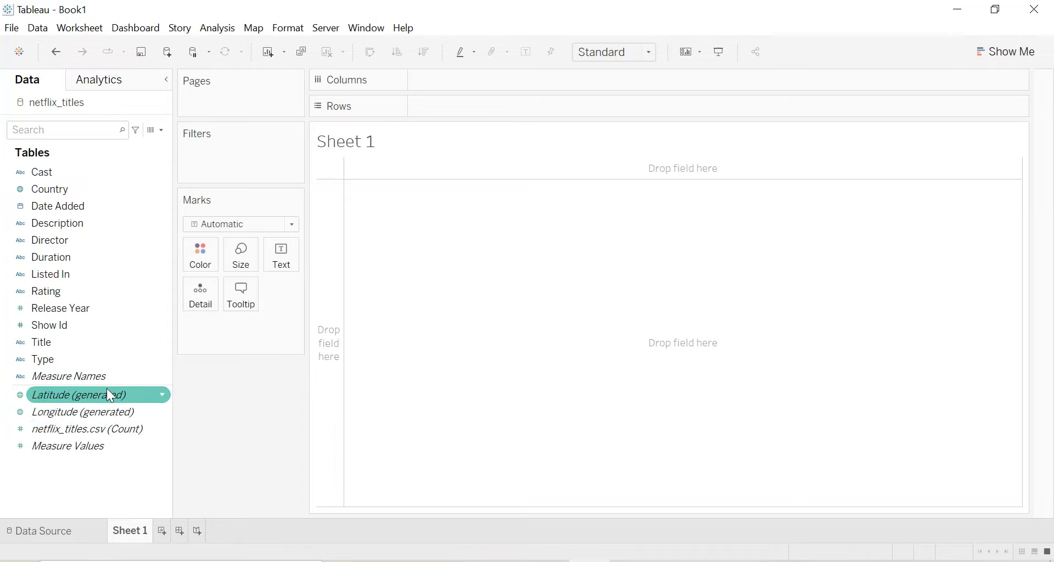
{"action": "left_click", "coordinate": [19, 189]}
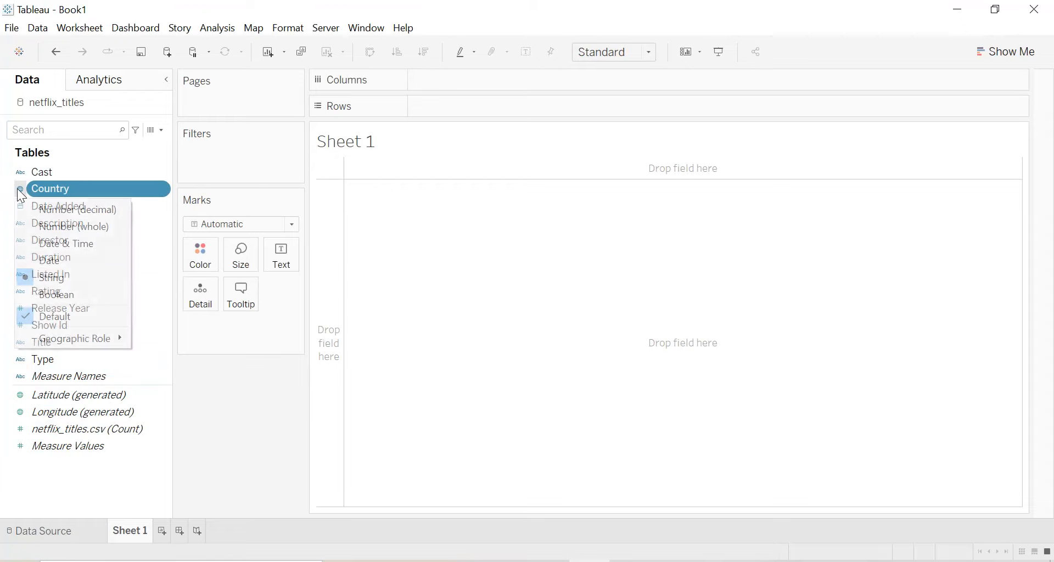
{"action": "mouse_move", "coordinate": [66, 344]}
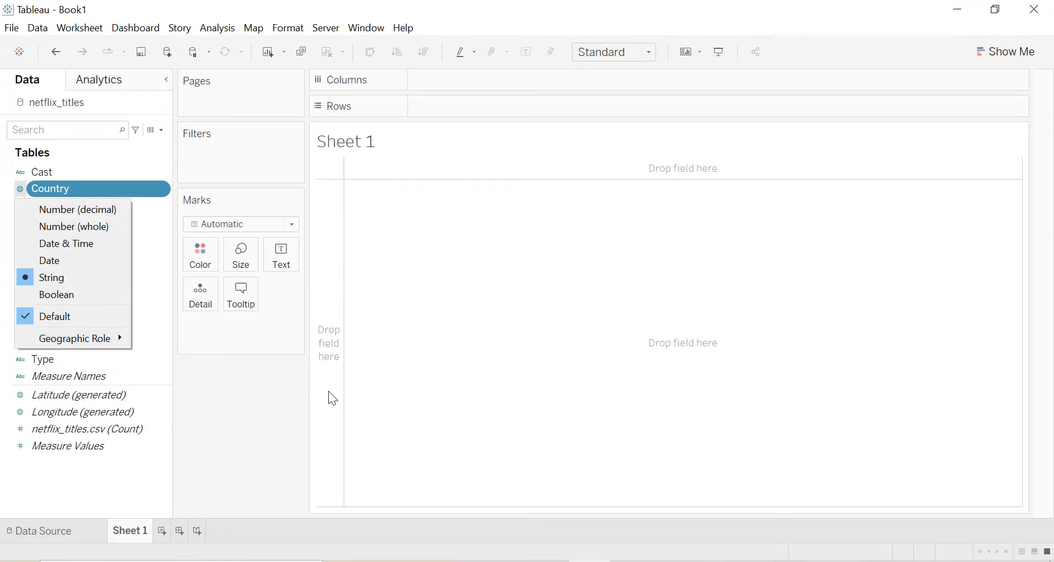
{"action": "left_click", "coordinate": [287, 389]}
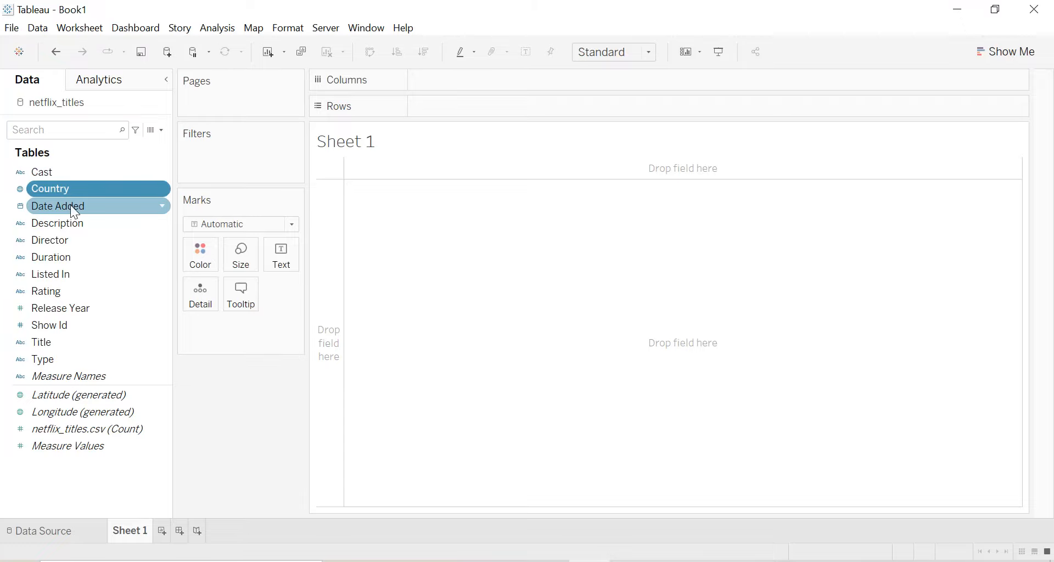
Plot the distinct count of Show Id as rows against the year of Date Added as columns.
{"action": "left_click_drag", "start_coordinate": [56, 209], "coordinate": [459, 89]}
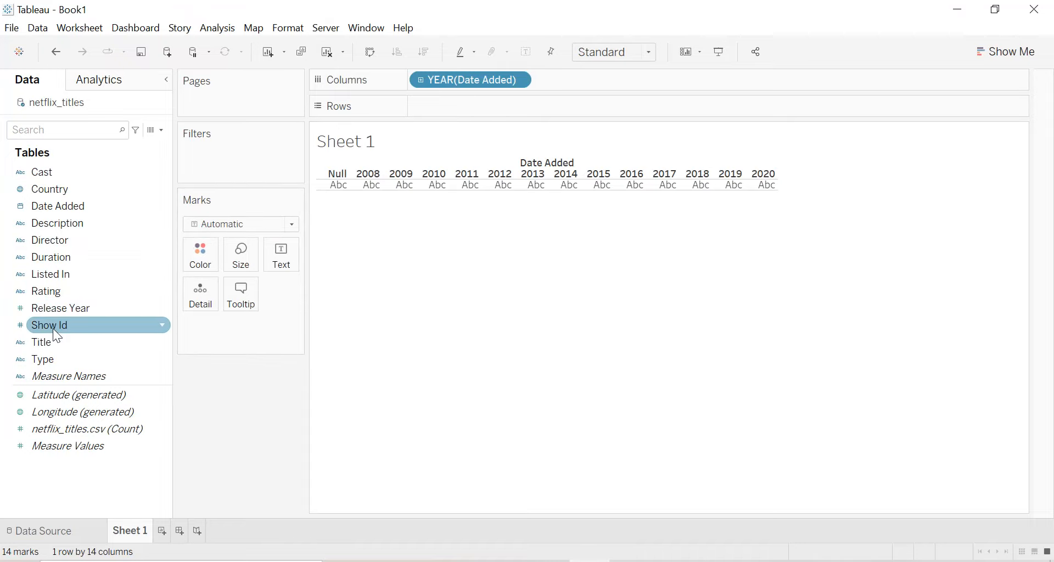
{"action": "left_click_drag", "start_coordinate": [53, 329], "coordinate": [453, 110]}
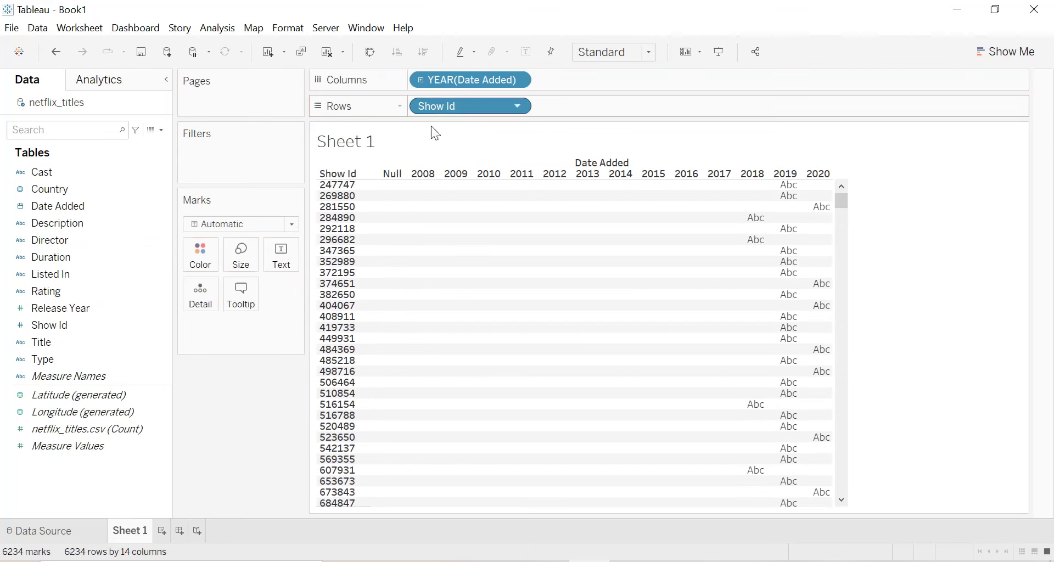
{"action": "left_click", "coordinate": [517, 107]}
{"action": "mouse_move", "coordinate": [506, 315]}
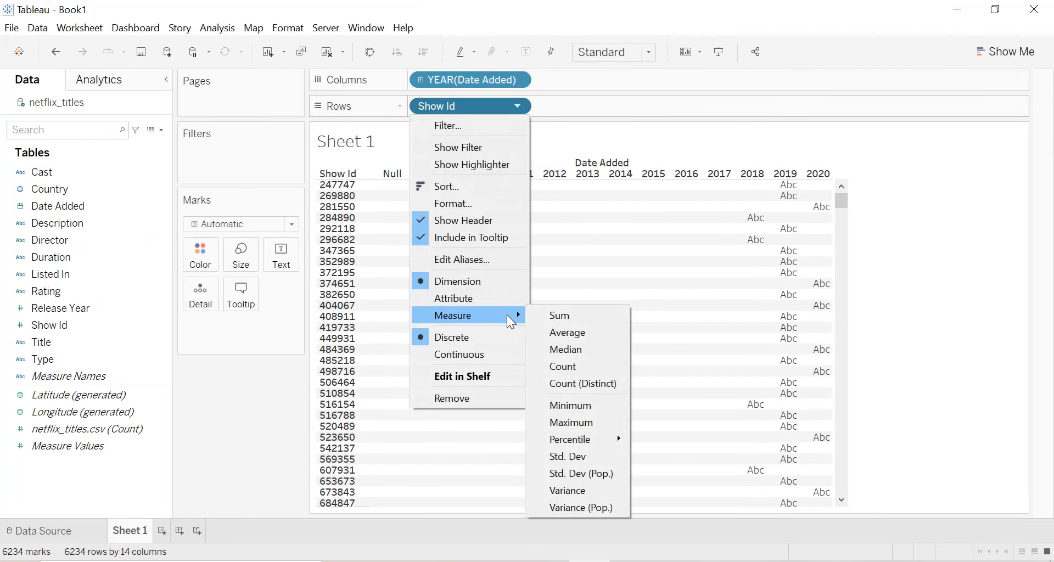
{"action": "left_click", "coordinate": [571, 386]}
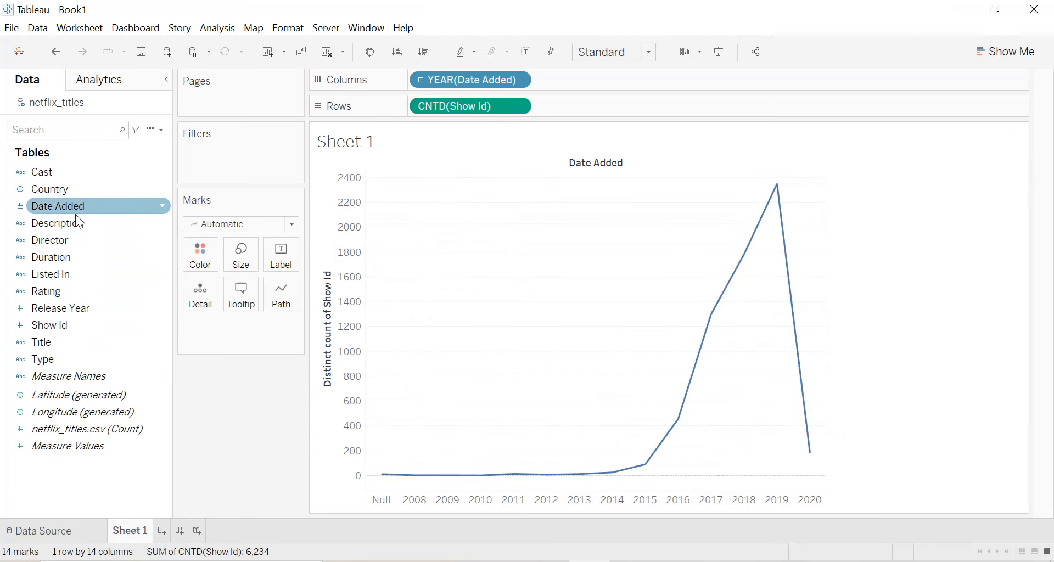
Color the chart's line by Type to separate movies from TV shows.
{"action": "left_click_drag", "start_coordinate": [56, 357], "coordinate": [204, 268]}
{"action": "left_click", "coordinate": [201, 258]}
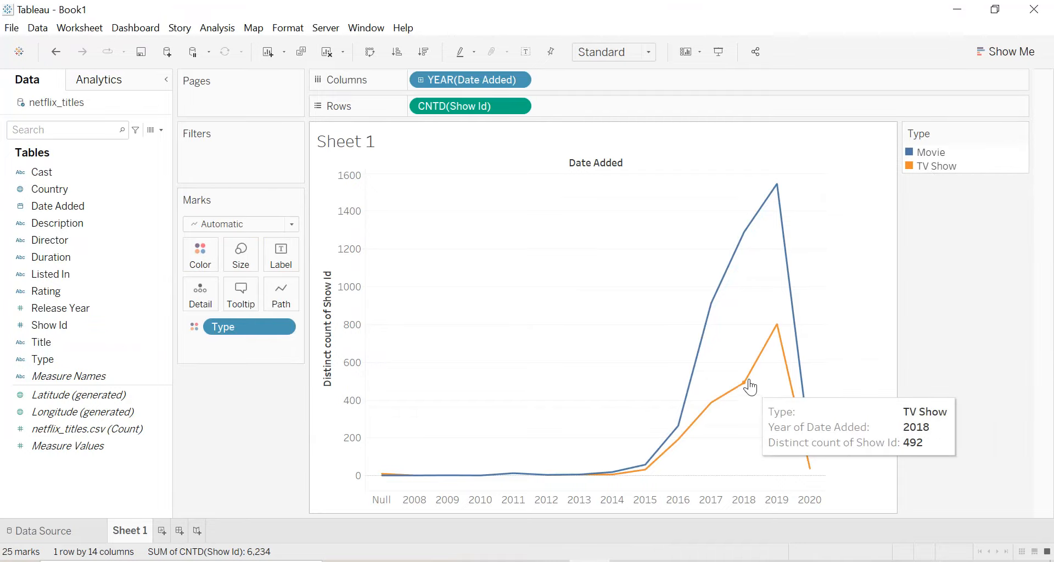
{"action": "mouse_move", "coordinate": [773, 188]}
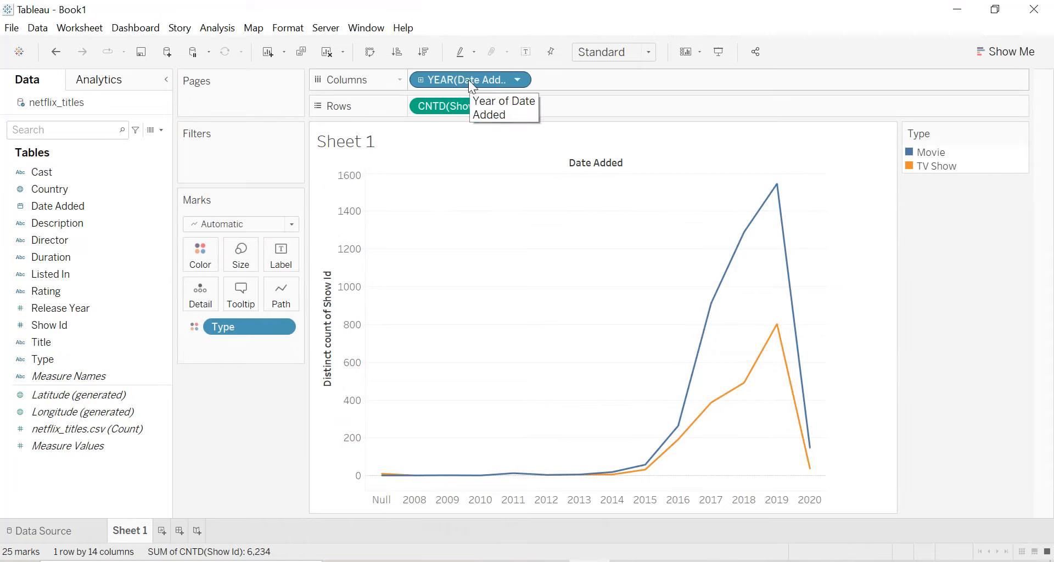
Filter the chart by years of Date Added, excluding the Null value.
{"action": "left_click_drag", "start_coordinate": [469, 80], "coordinate": [257, 163]}
{"action": "left_click", "coordinate": [484, 189]}
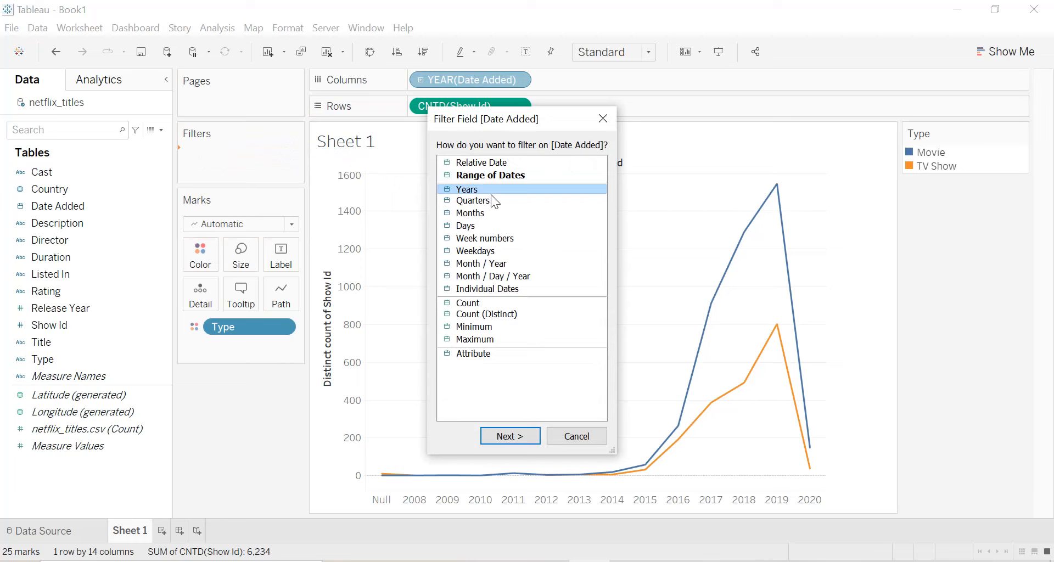
{"action": "left_click", "coordinate": [511, 434]}
{"action": "left_click", "coordinate": [392, 162]}
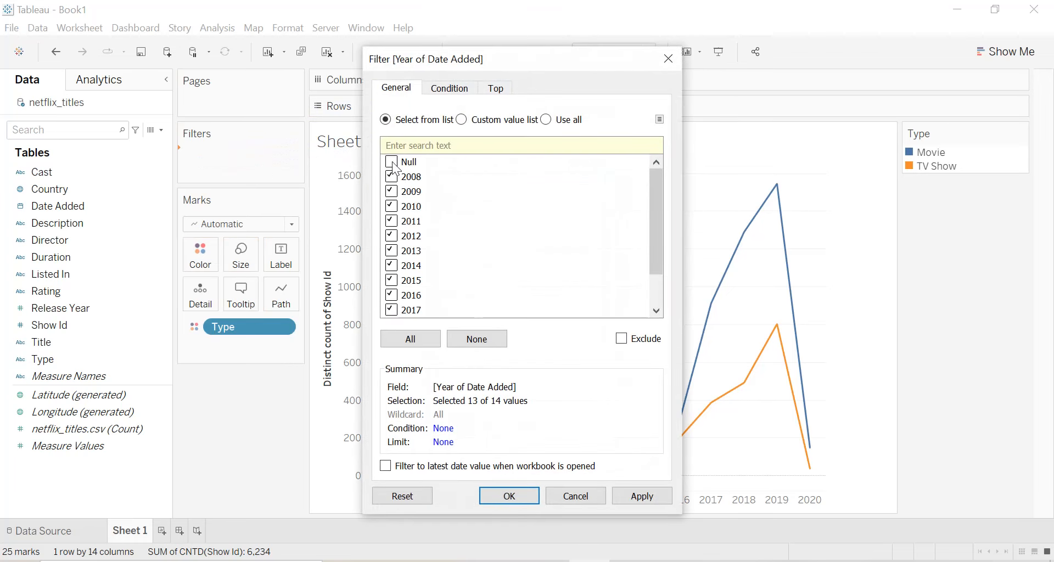
{"action": "left_click", "coordinate": [646, 502]}
{"action": "left_click", "coordinate": [521, 498]}
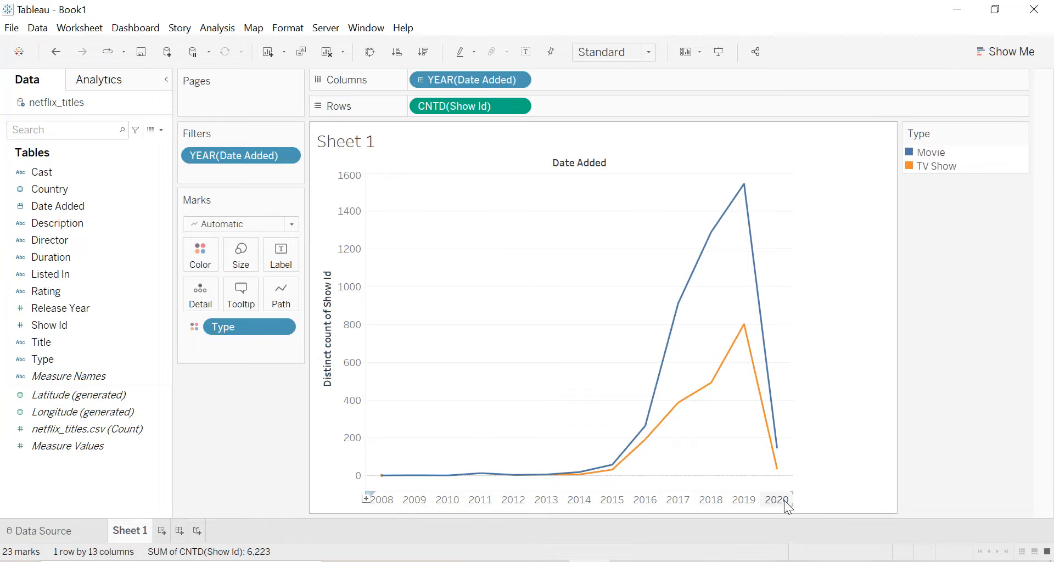
Change the mark type to Area and hide the Date Added field label above the chart.
{"action": "left_click", "coordinate": [296, 225]}
{"action": "left_click", "coordinate": [227, 290]}
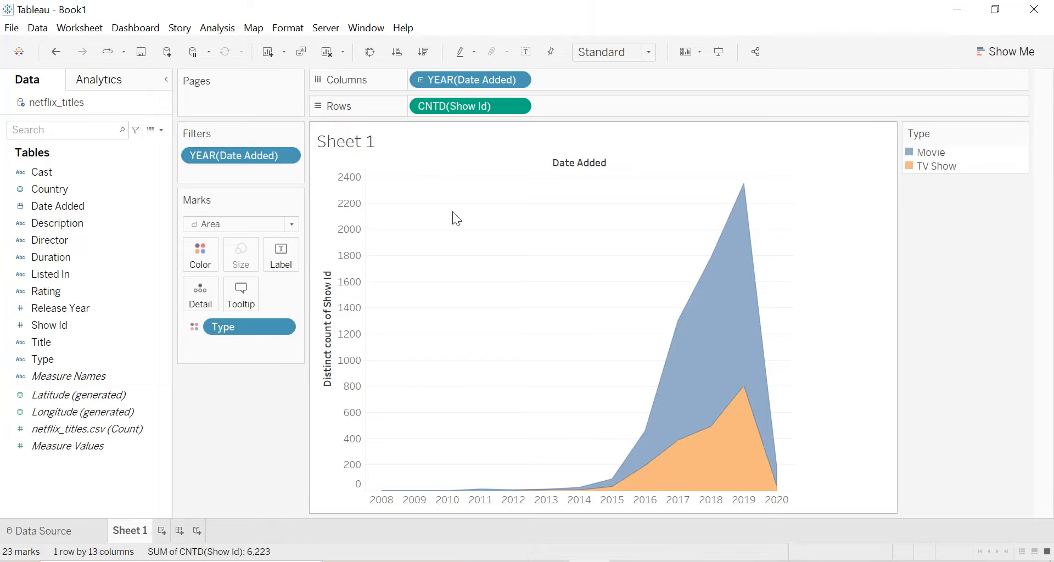
{"action": "right_click", "coordinate": [562, 166]}
{"action": "left_click", "coordinate": [599, 226]}
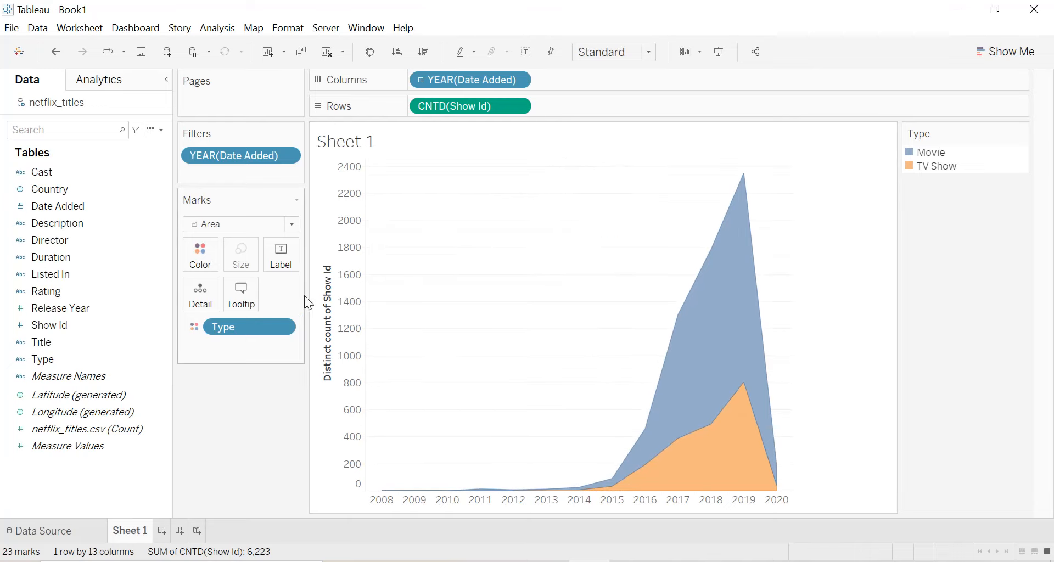
Clear the title of the Distinct count of Show Id axis and fit the chart to Entire View.
{"action": "right_click", "coordinate": [324, 291]}
{"action": "left_click", "coordinate": [334, 296]}
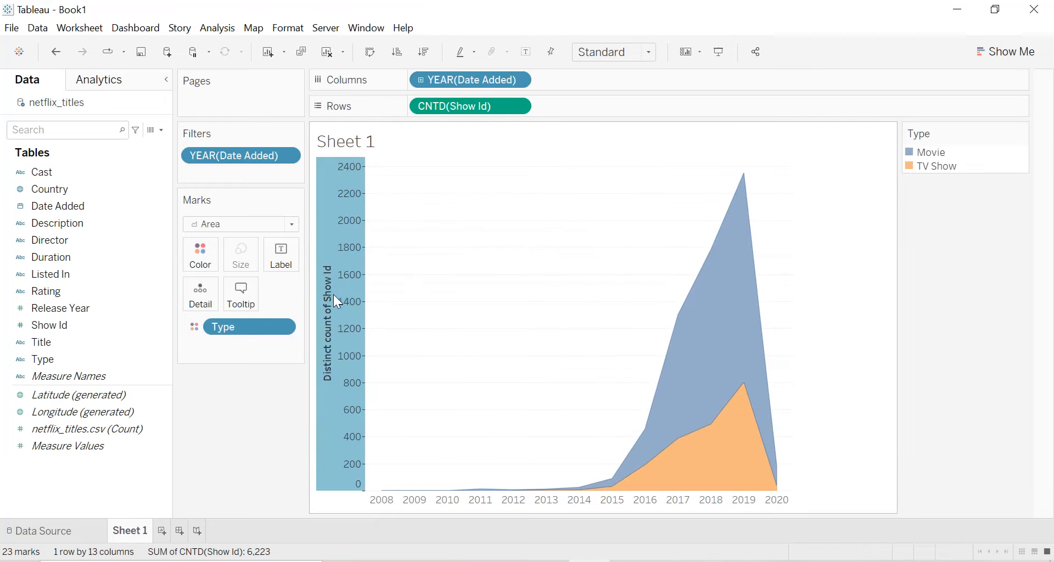
{"action": "left_click", "coordinate": [455, 394]}
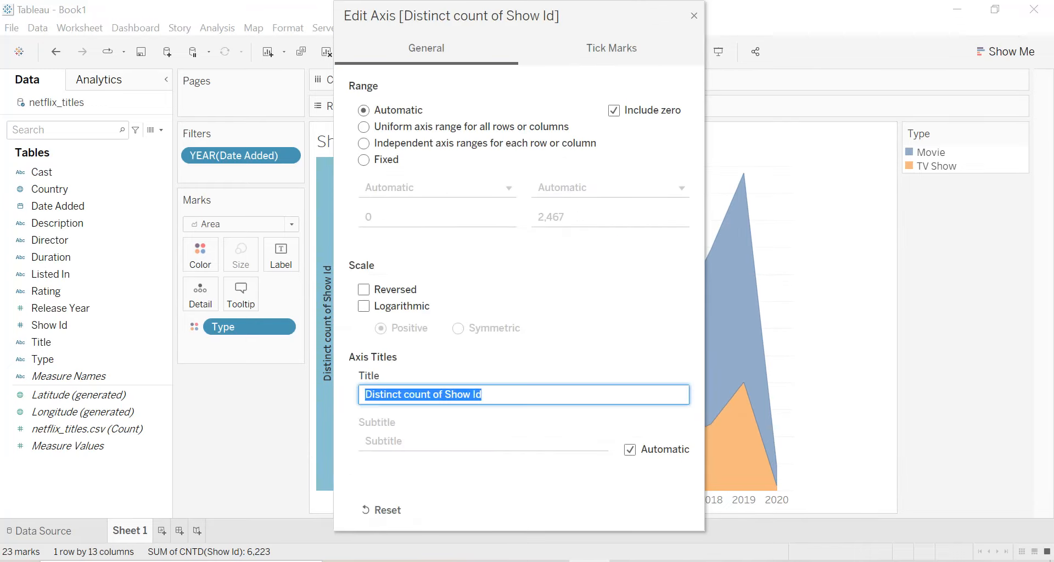
{"action": "key", "text": "BackSpace"}
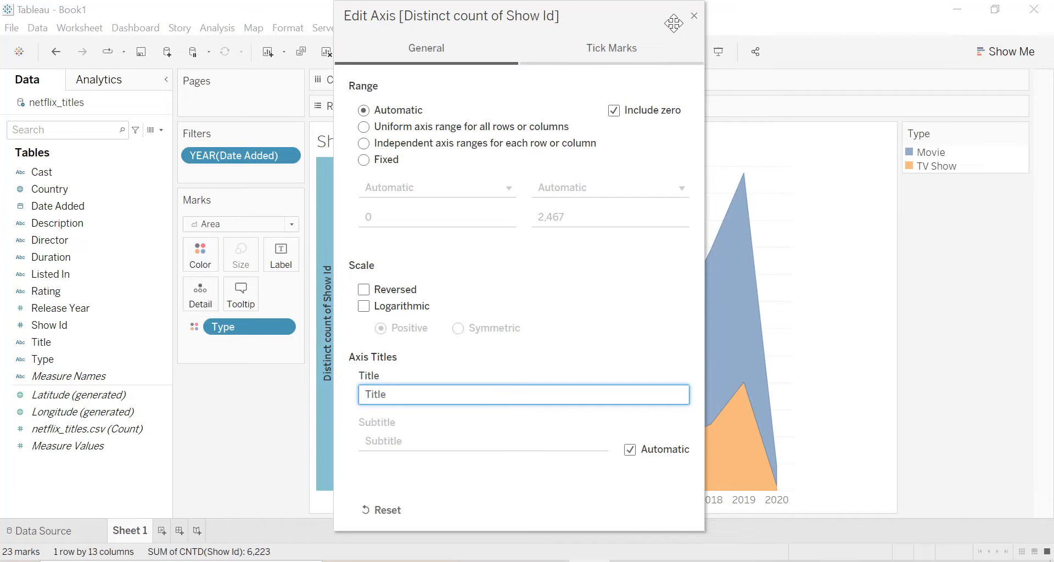
{"action": "left_click", "coordinate": [693, 15]}
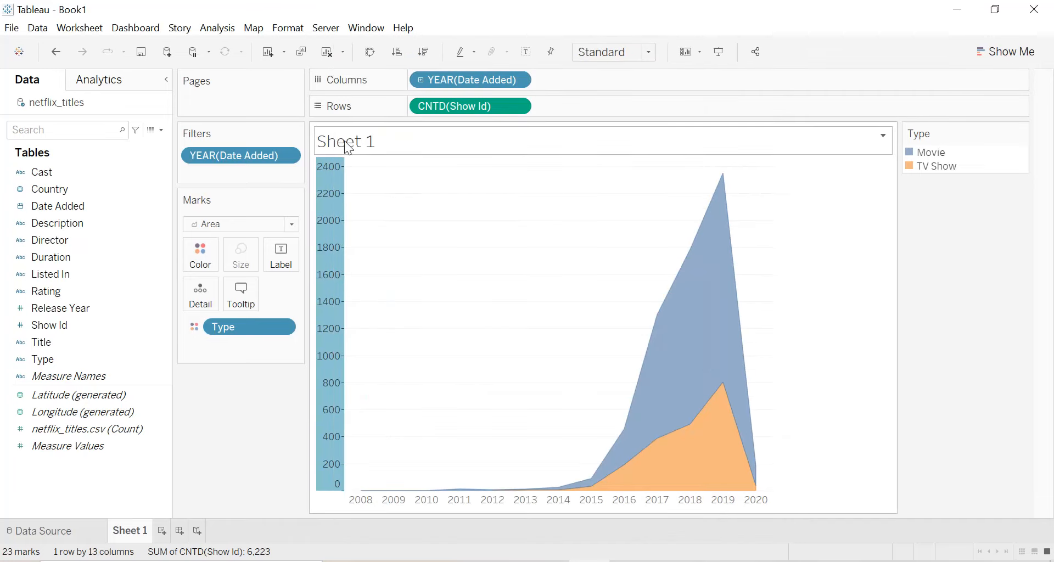
{"action": "left_click", "coordinate": [619, 52]}
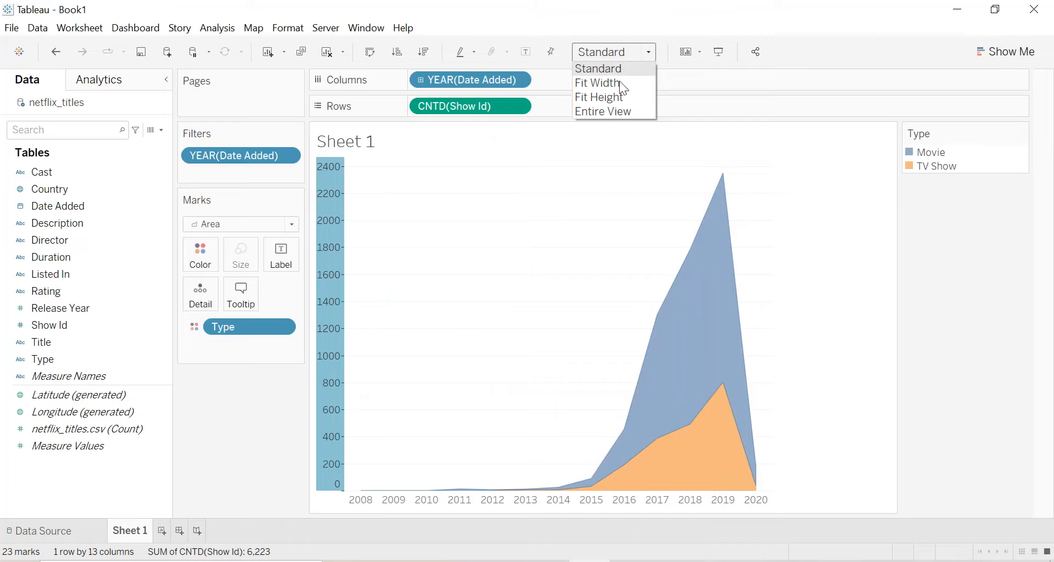
{"action": "left_click", "coordinate": [618, 110]}
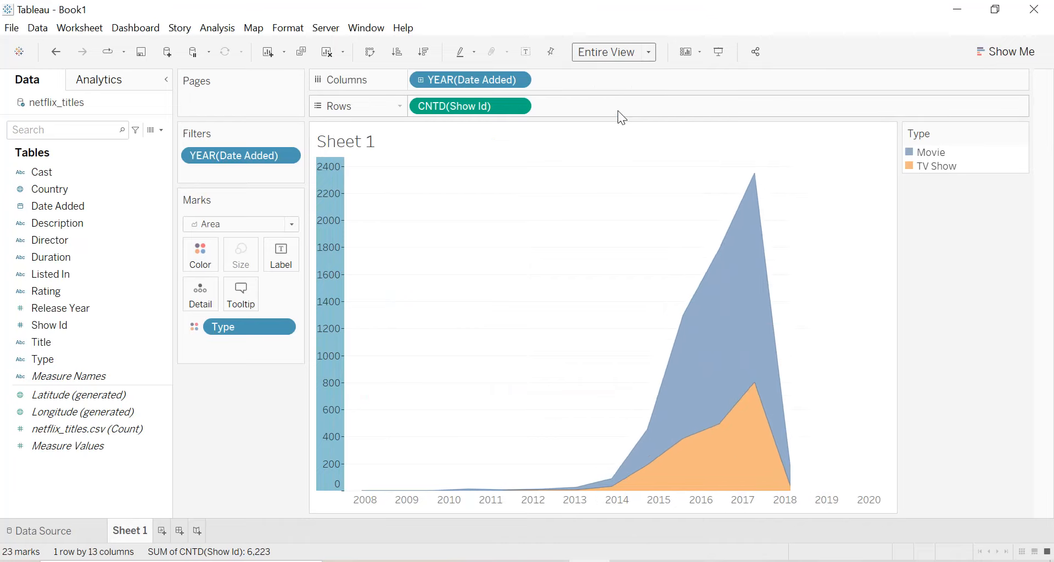
Replace the sheet title text with "Total movies & TV shows by year".
{"action": "double_click", "coordinate": [360, 146]}
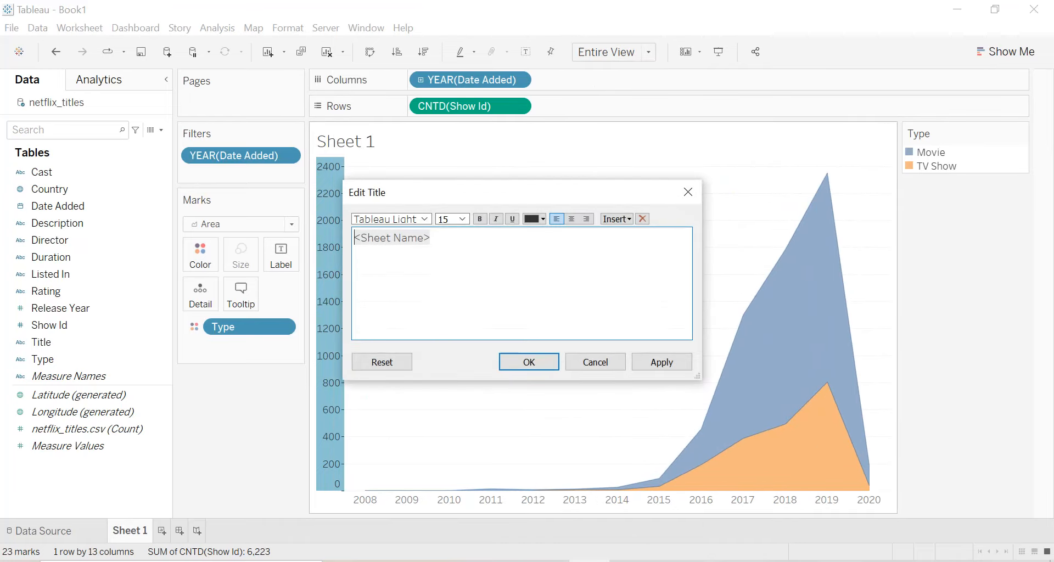
{"action": "key", "text": "ctrl+a"}
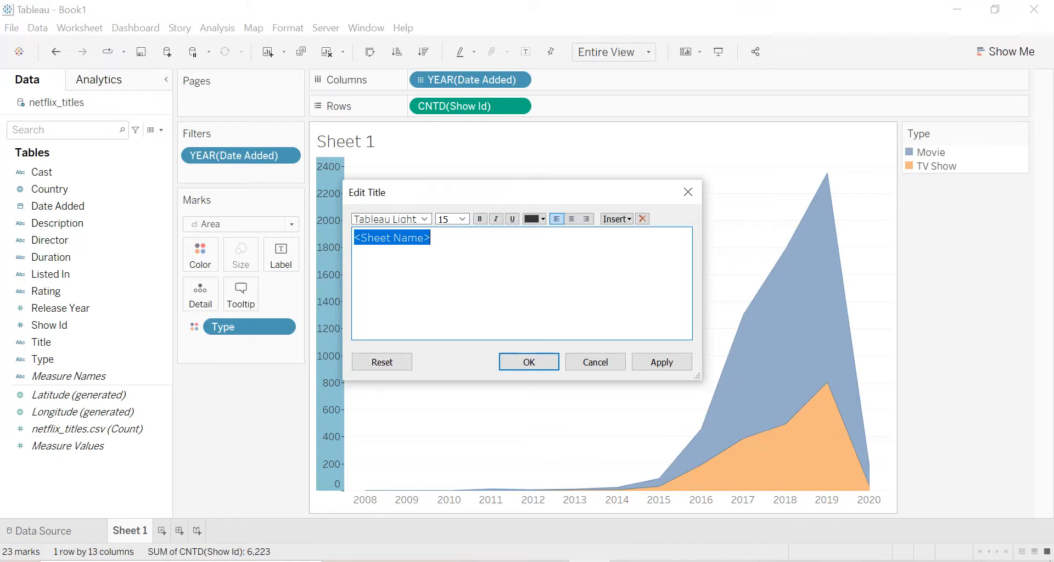
{"action": "type", "text": "Tota"}
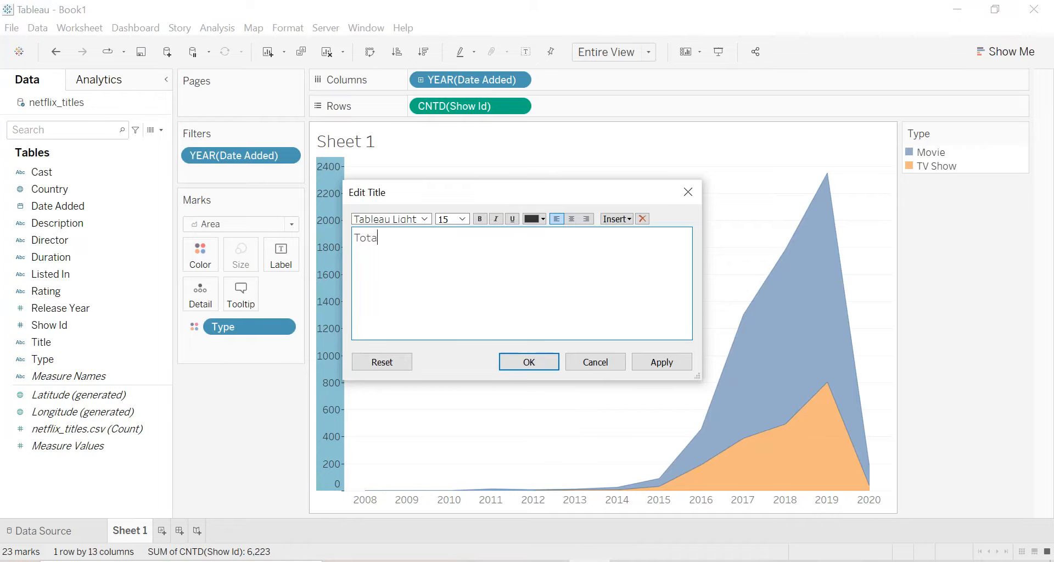
{"action": "type", "text": "l movies & TV shows by year"}
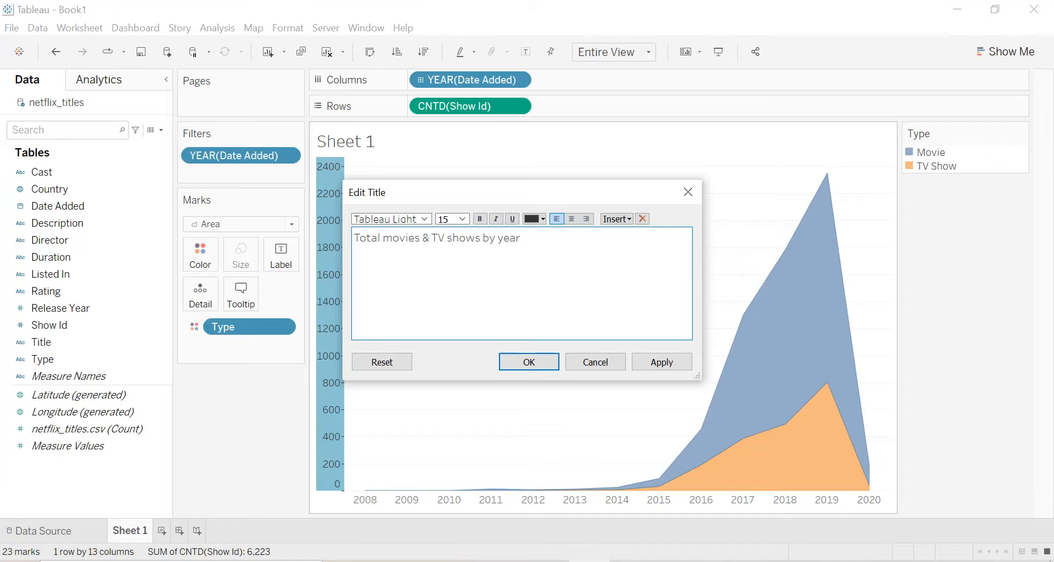
Centre the sheet title, make its text bold and red, and apply the title formatting.
{"action": "left_click", "coordinate": [574, 219]}
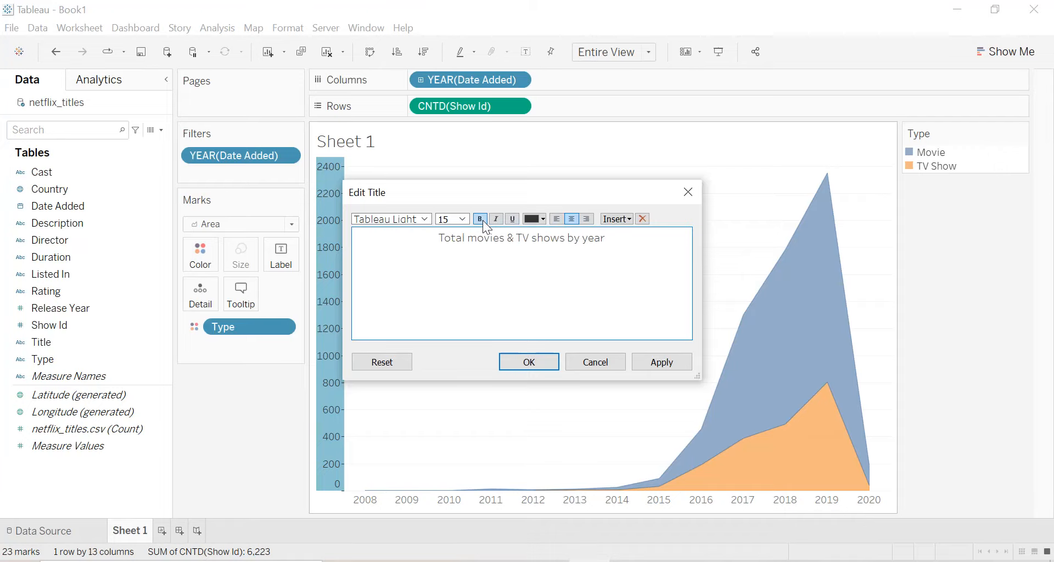
{"action": "key", "text": "ctrl+a"}
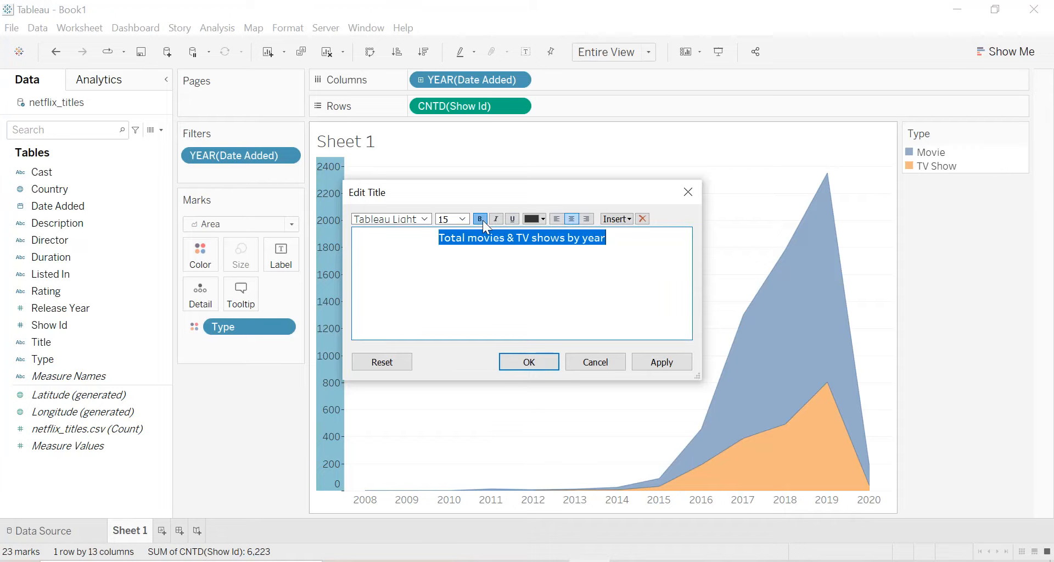
{"action": "left_click", "coordinate": [542, 219]}
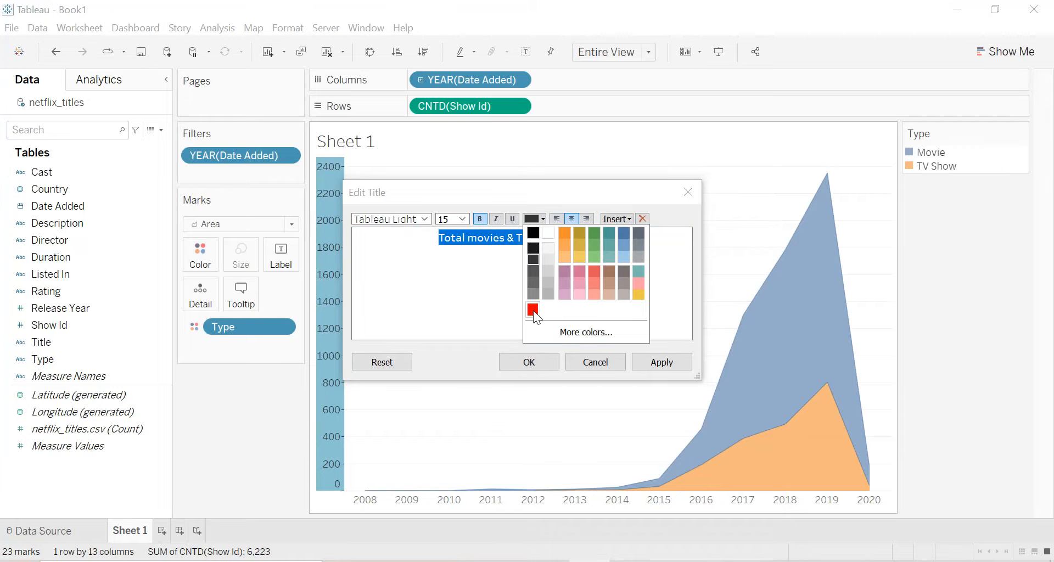
{"action": "left_click", "coordinate": [600, 335]}
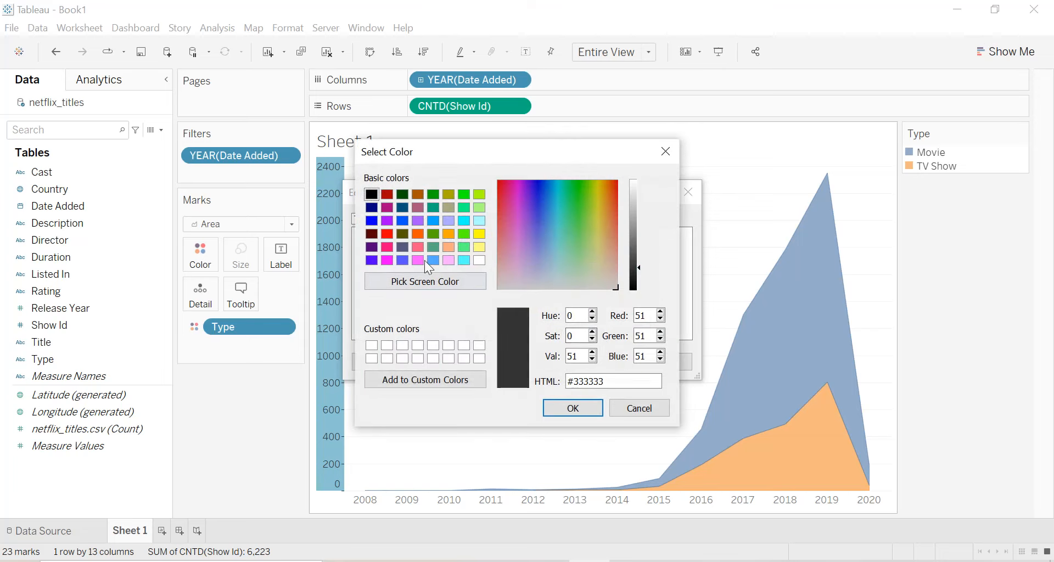
{"action": "left_click", "coordinate": [677, 156]}
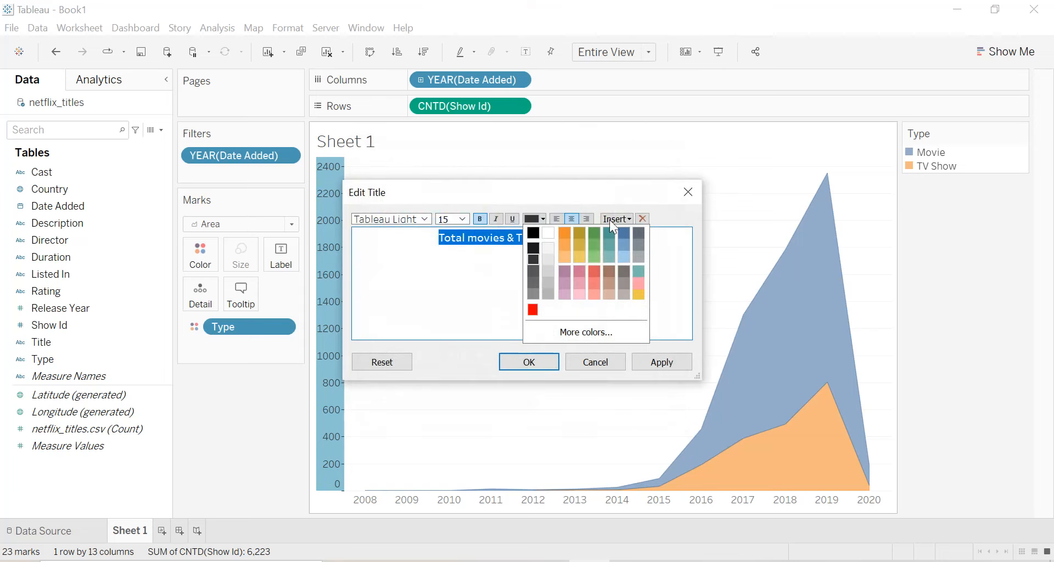
{"action": "left_click", "coordinate": [538, 311]}
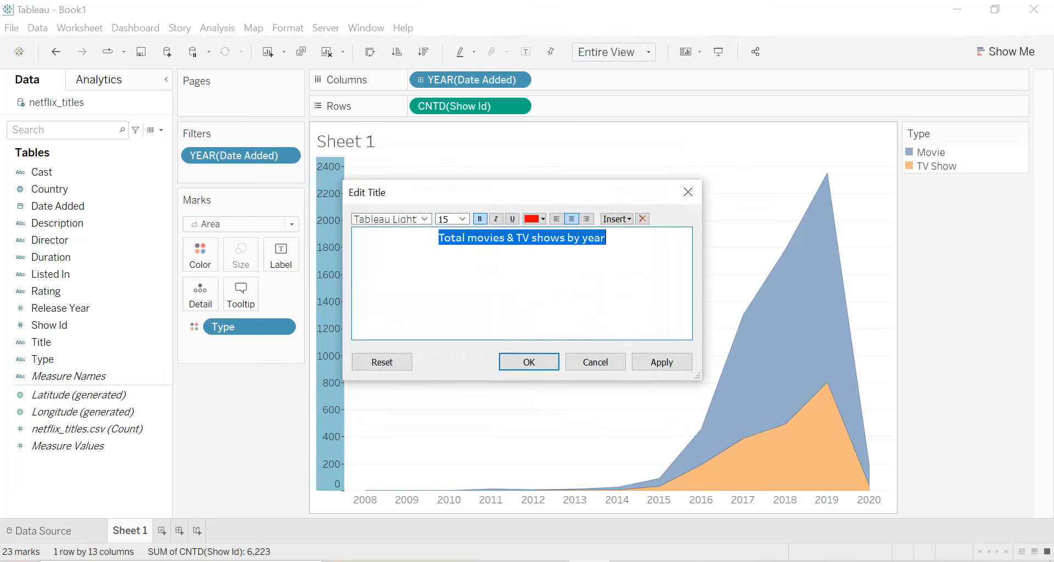
{"action": "left_click", "coordinate": [528, 362]}
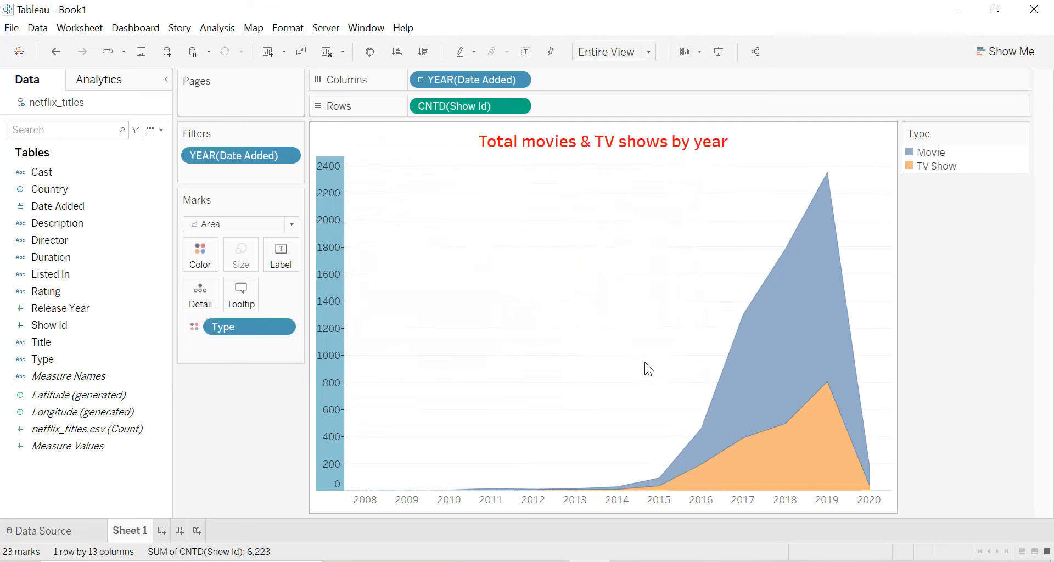
Set the default worksheet shading of the sheet to black.
{"action": "right_click", "coordinate": [422, 206]}
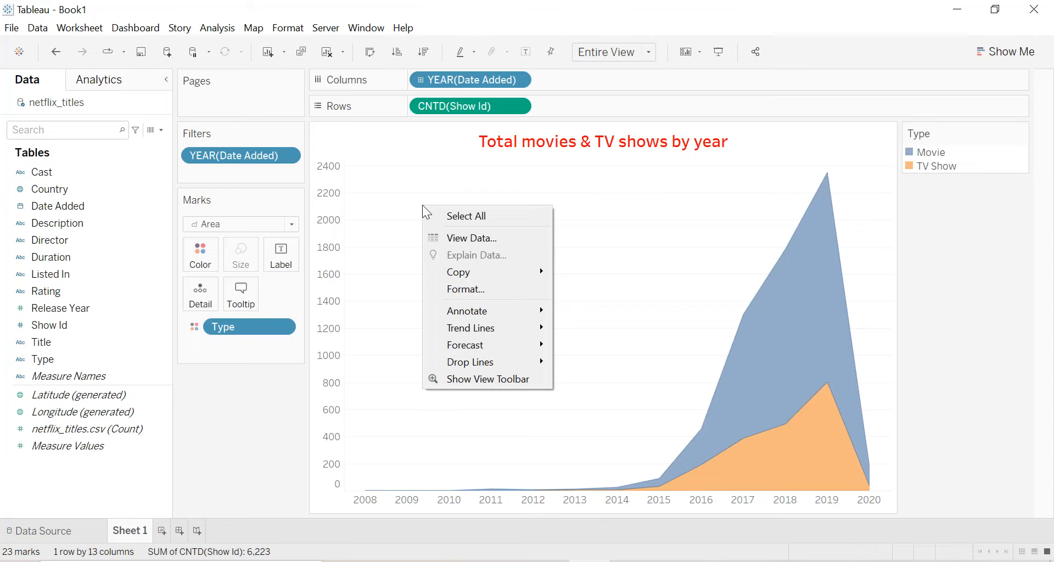
{"action": "left_click", "coordinate": [469, 288]}
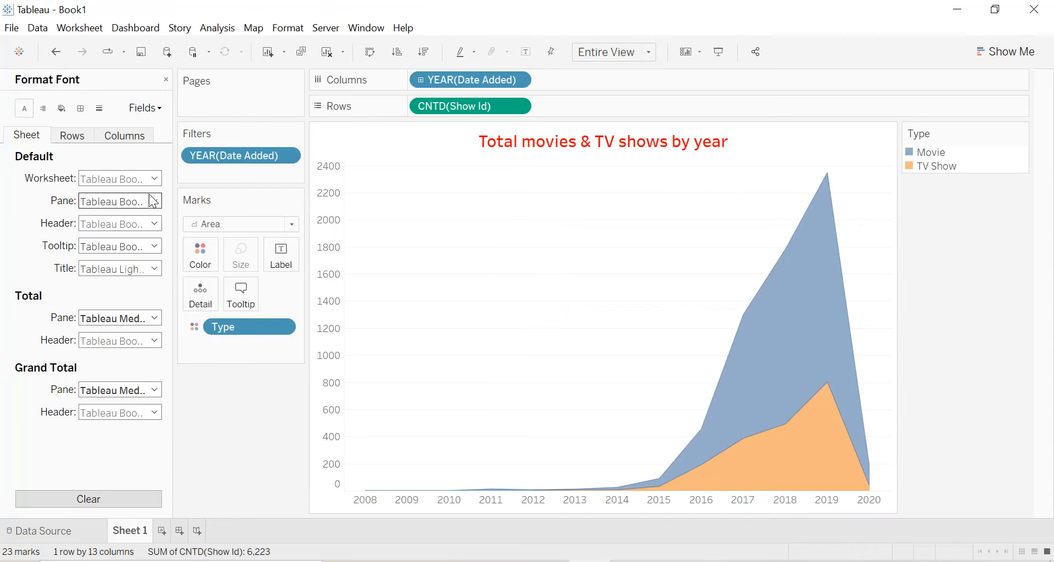
{"action": "left_click", "coordinate": [60, 111]}
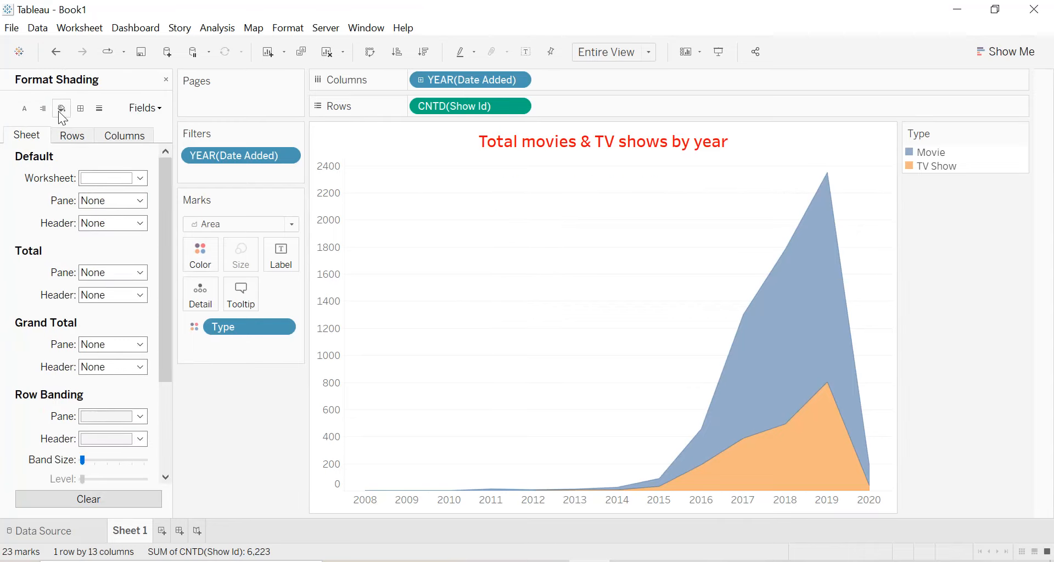
{"action": "left_click", "coordinate": [114, 177]}
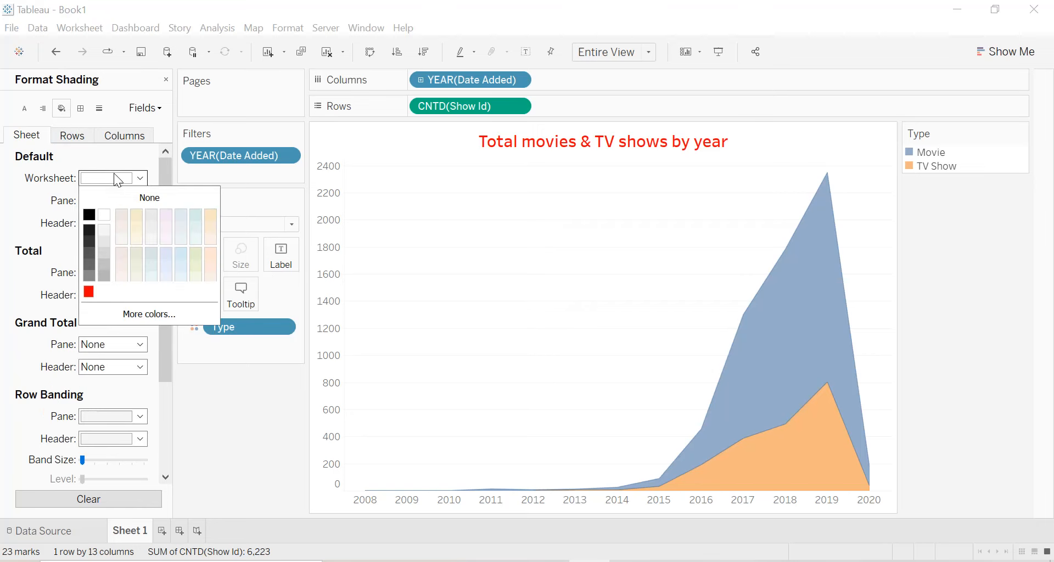
{"action": "left_click", "coordinate": [89, 215]}
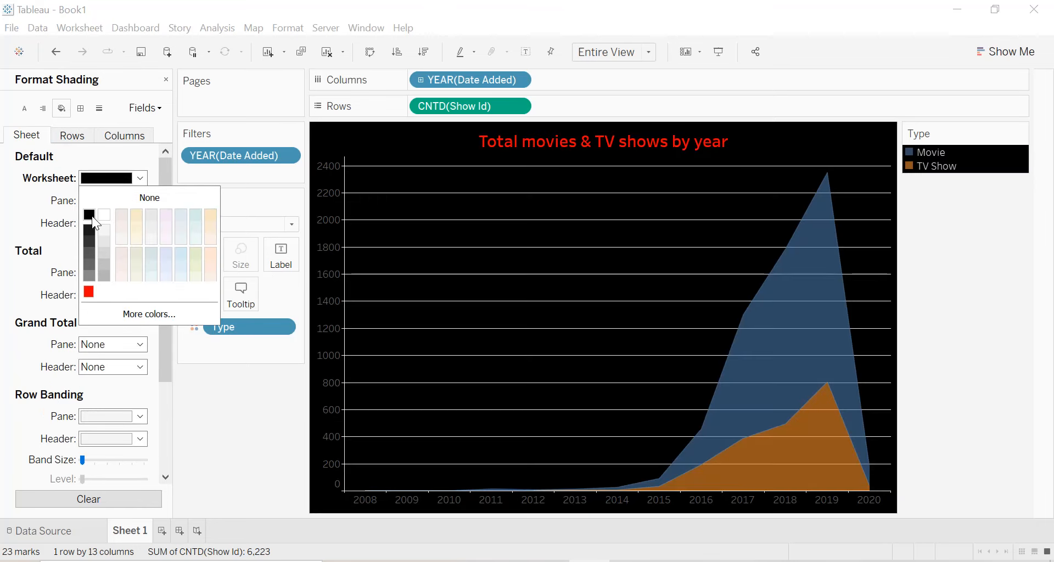
{"action": "left_click", "coordinate": [406, 147]}
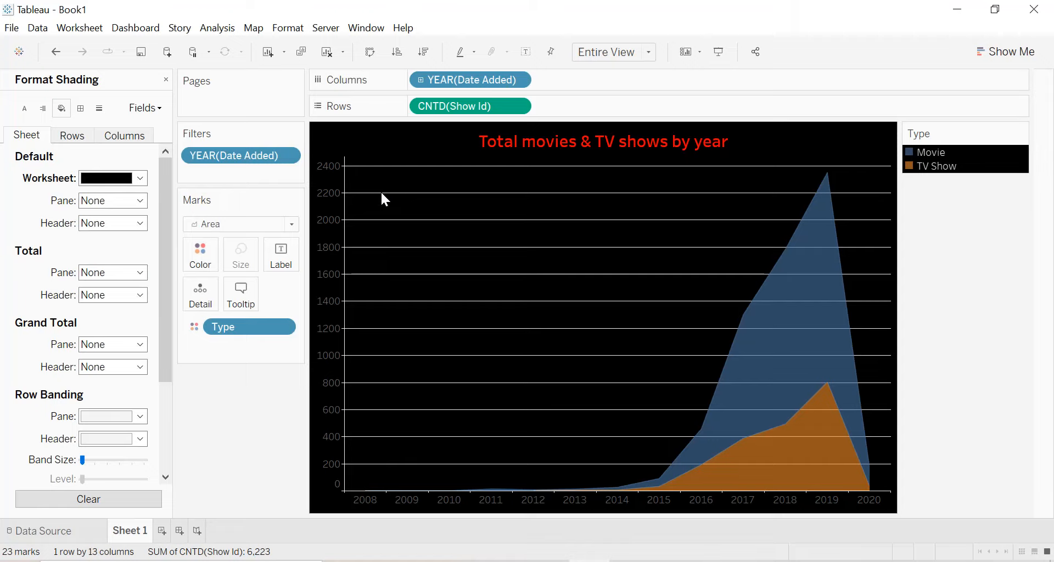
Remove the horizontal grid lines by setting the Rows grid lines to None.
{"action": "left_click", "coordinate": [104, 113]}
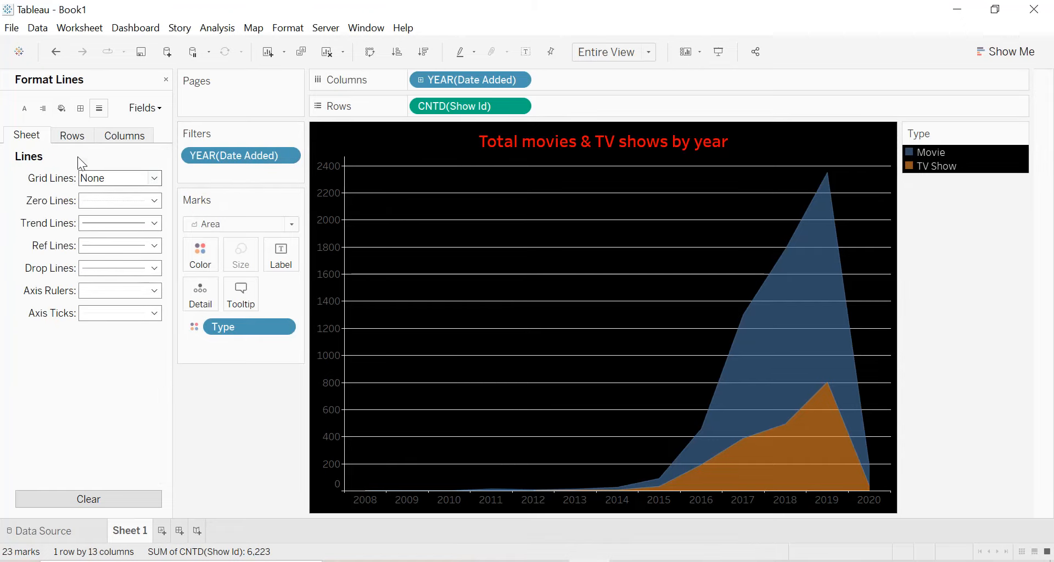
{"action": "left_click", "coordinate": [71, 138]}
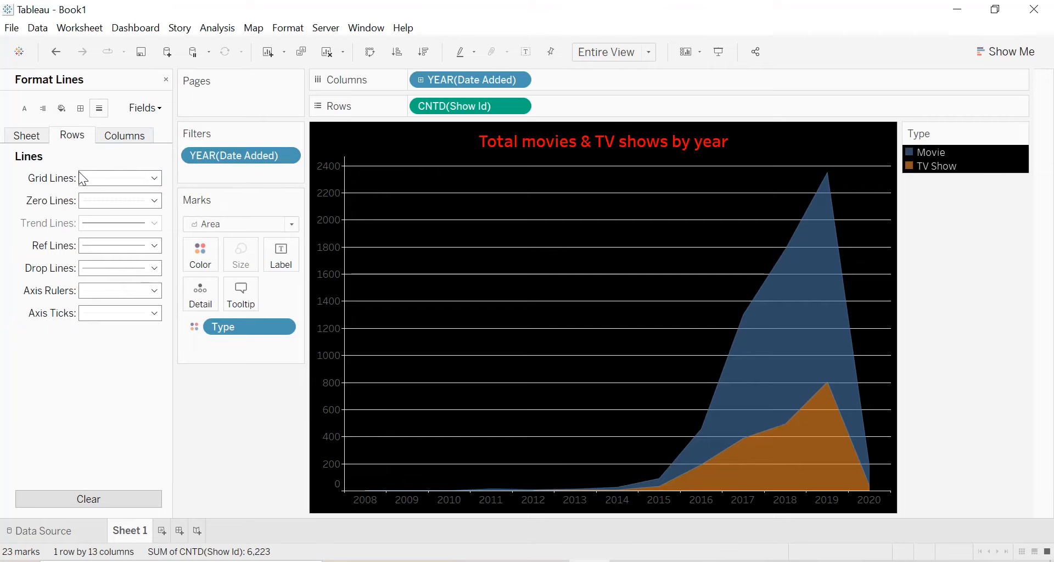
{"action": "left_click", "coordinate": [114, 179]}
{"action": "left_click", "coordinate": [118, 194]}
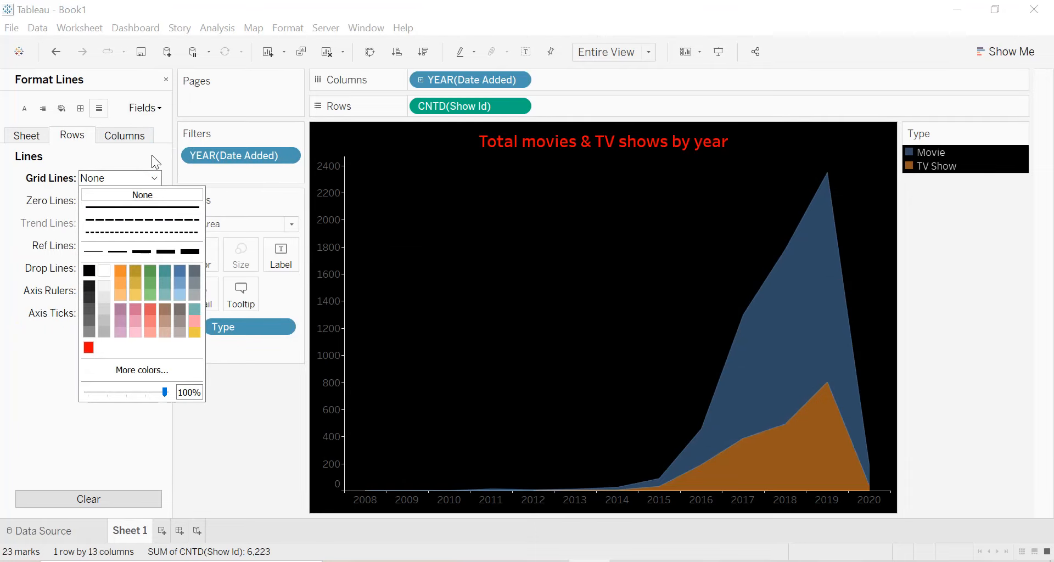
{"action": "left_click", "coordinate": [384, 181]}
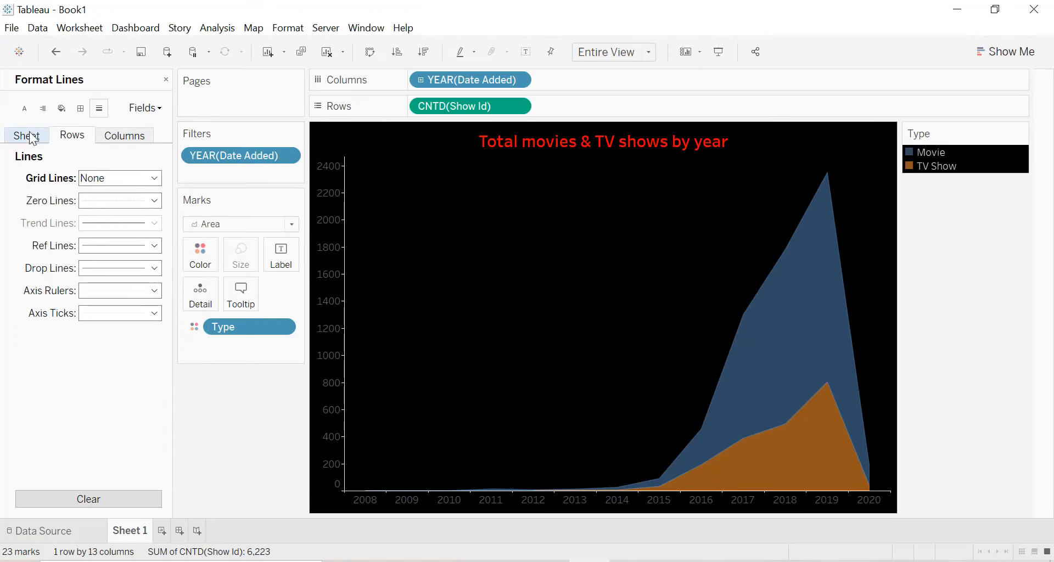
Set the default worksheet font to bold white, then close the formatting options and collapse the data pane.
{"action": "left_click", "coordinate": [24, 109]}
{"action": "left_click", "coordinate": [27, 132]}
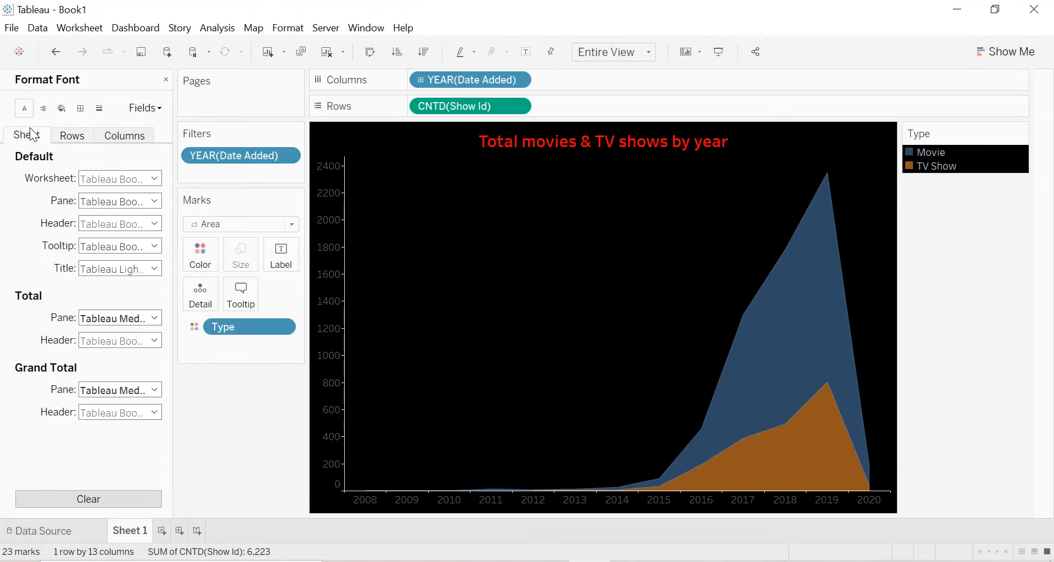
{"action": "left_click", "coordinate": [109, 181]}
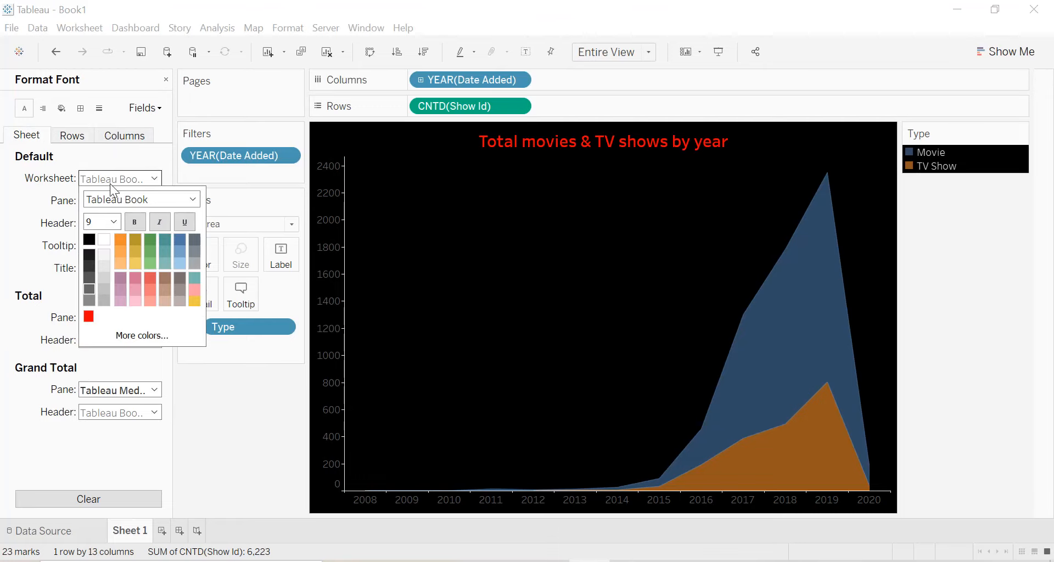
{"action": "left_click", "coordinate": [106, 240]}
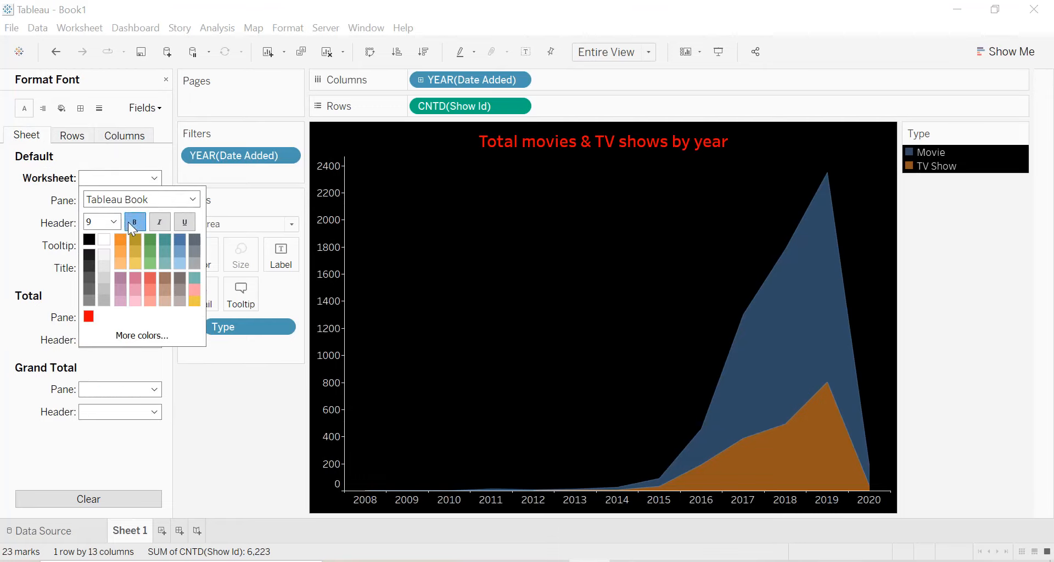
{"action": "left_click", "coordinate": [163, 77]}
{"action": "left_click", "coordinate": [162, 77]}
{"action": "left_click", "coordinate": [162, 78]}
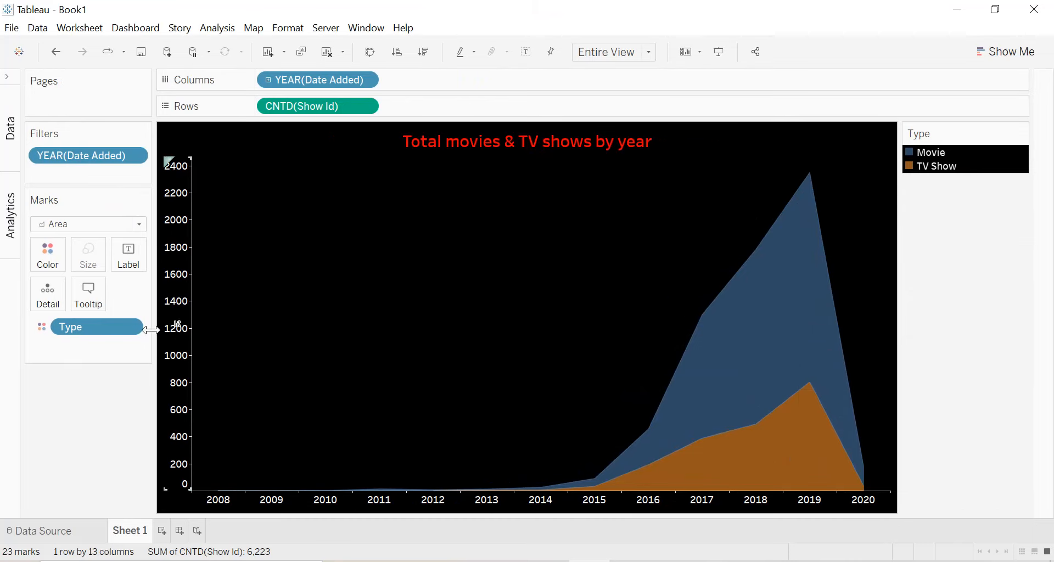
Recolour the Type areas from the Red palette, with a strong red for Movie and a light salmon for TV Show.
{"action": "left_click", "coordinate": [36, 252]}
{"action": "left_click", "coordinate": [82, 302]}
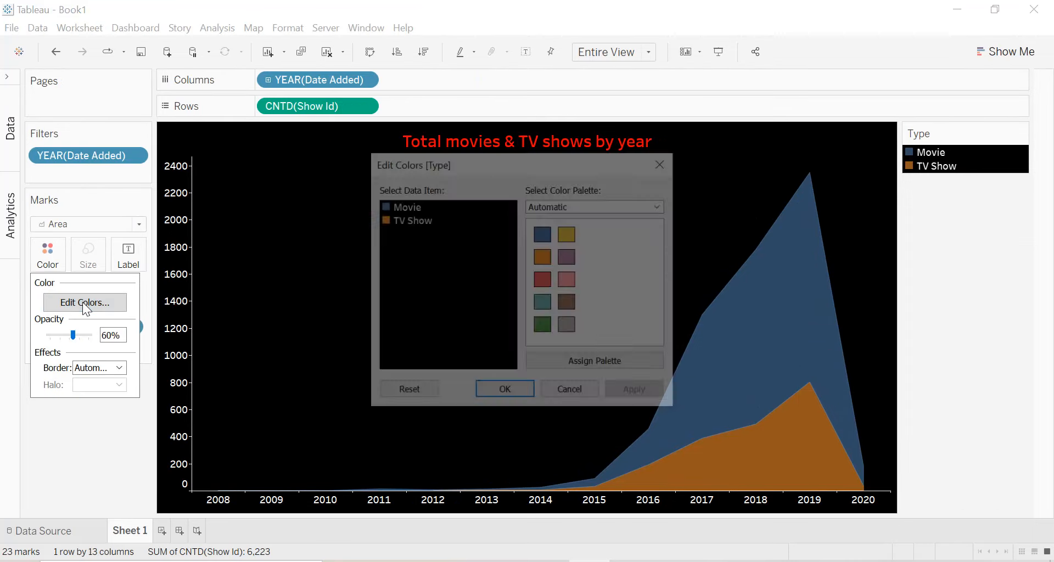
{"action": "left_click", "coordinate": [533, 205]}
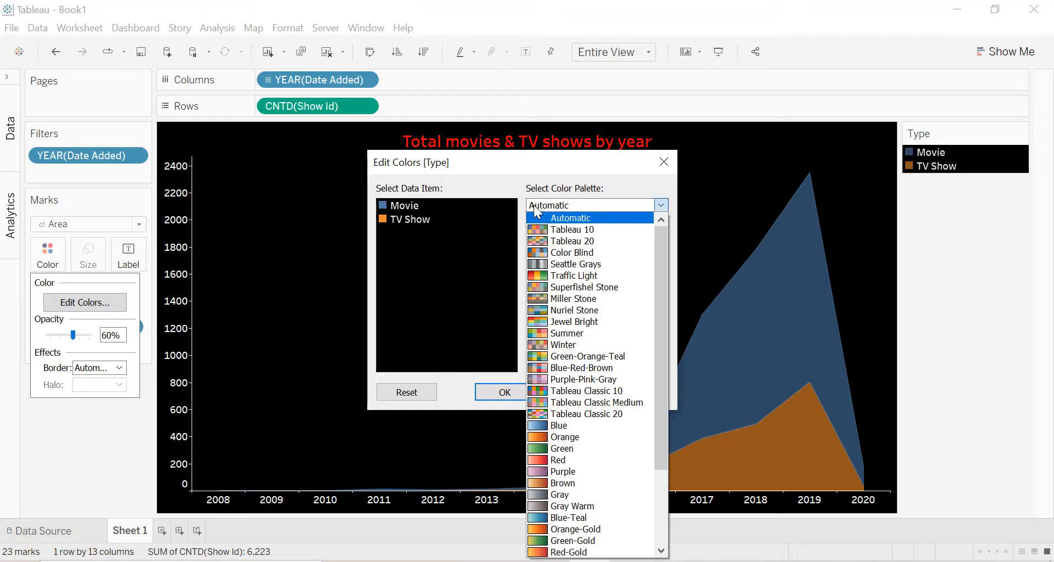
{"action": "left_click", "coordinate": [548, 463]}
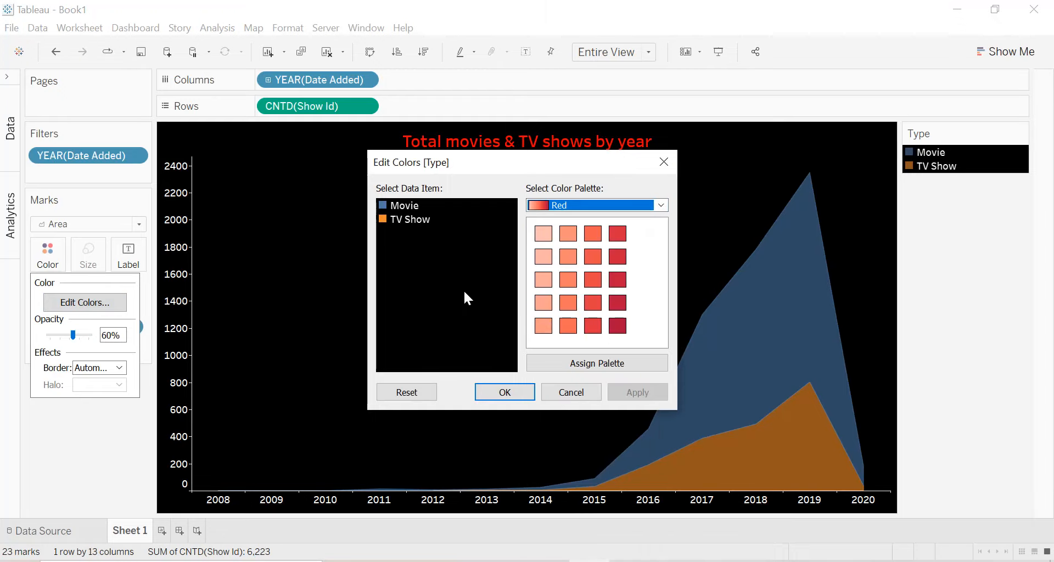
{"action": "left_click", "coordinate": [406, 209]}
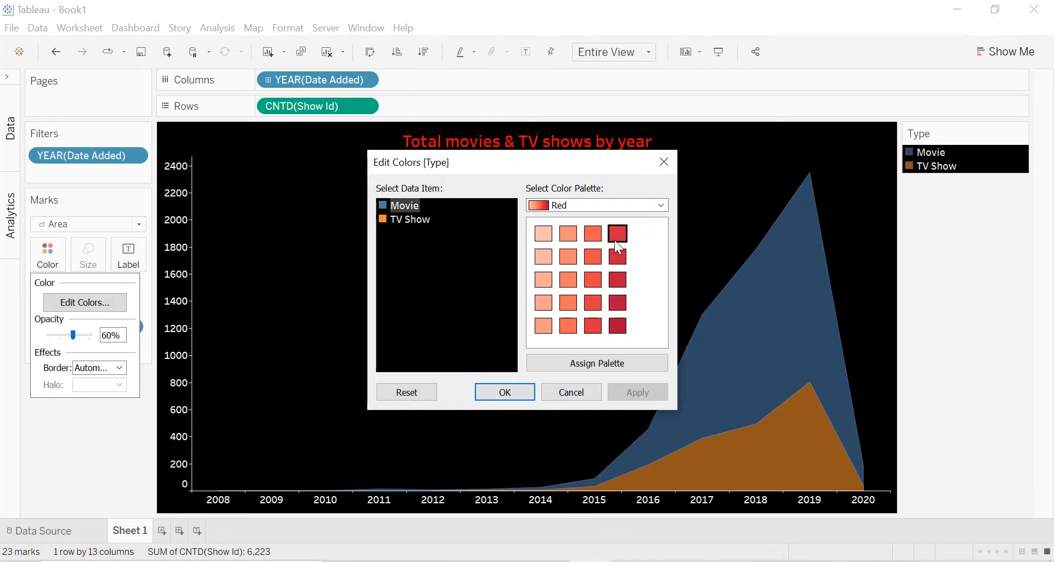
{"action": "left_click", "coordinate": [593, 233]}
{"action": "left_click", "coordinate": [539, 308]}
{"action": "left_click", "coordinate": [627, 393]}
{"action": "left_click", "coordinate": [505, 393]}
Hide the Type colour legend and label the areas directly with the Type field.
{"action": "mouse_move", "coordinate": [784, 333]}
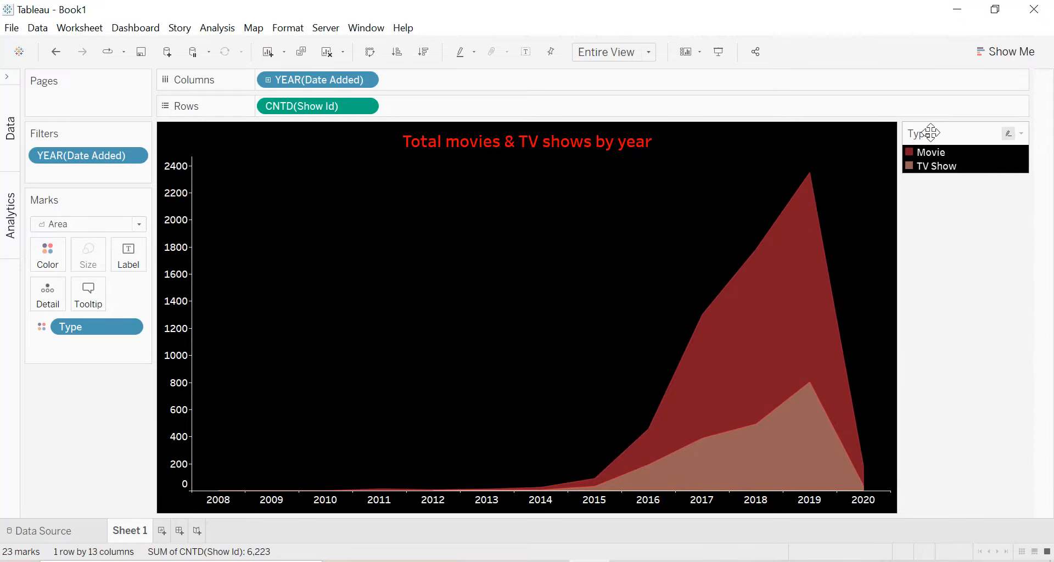
{"action": "left_click", "coordinate": [1019, 134]}
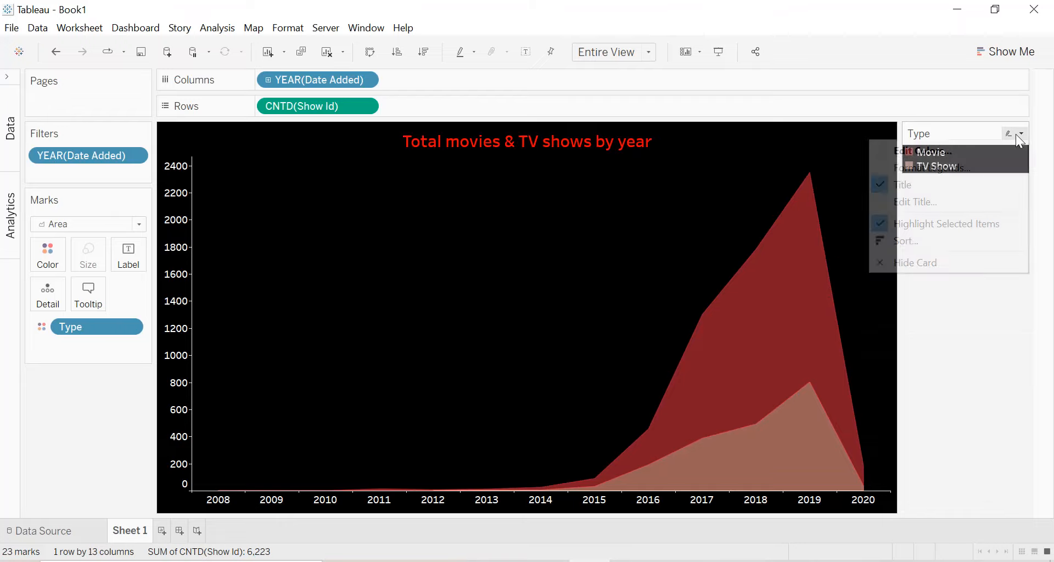
{"action": "left_click", "coordinate": [958, 264]}
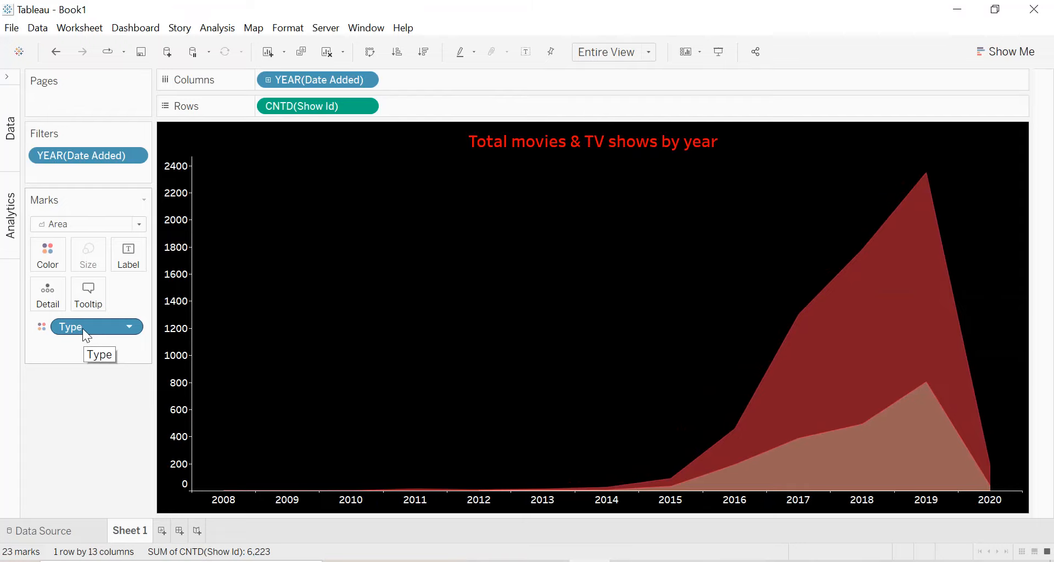
{"action": "left_click_drag", "start_coordinate": [84, 327], "coordinate": [126, 257]}
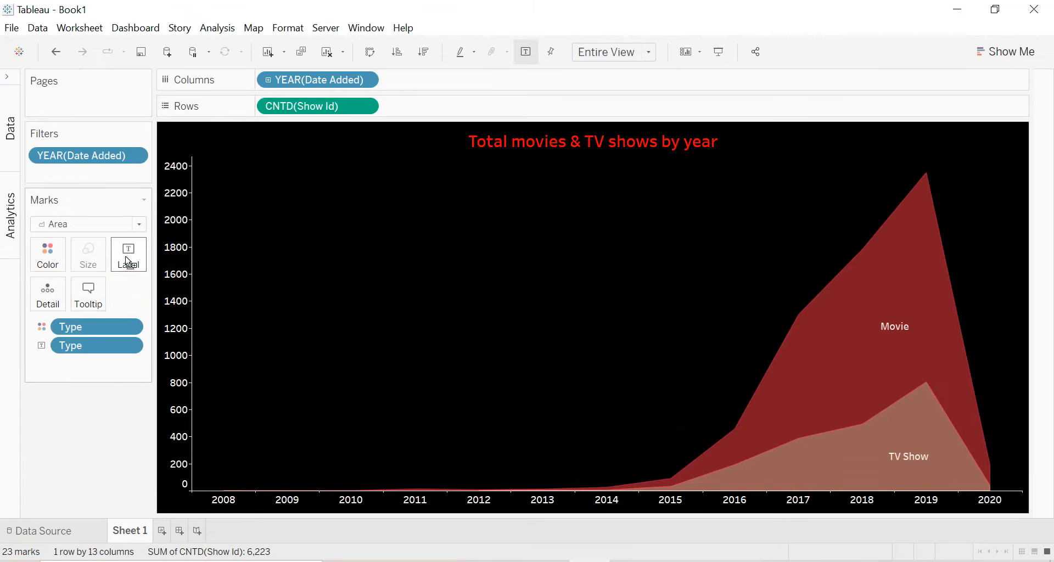
Change the sheet title to "Total movies & TV shows by years".
{"action": "double_click", "coordinate": [564, 156]}
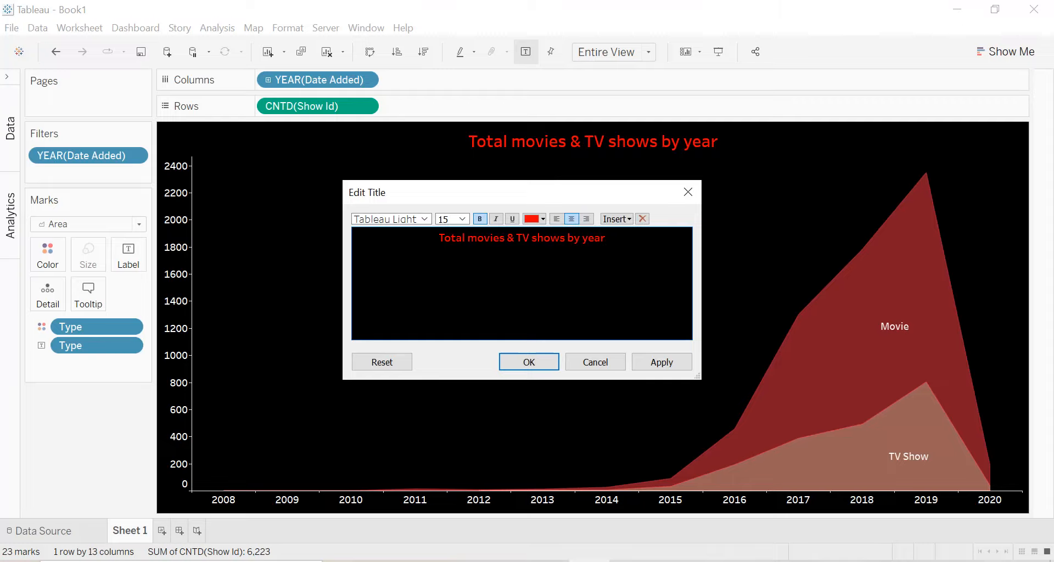
{"action": "type", "text": "s"}
{"action": "left_click", "coordinate": [661, 362]}
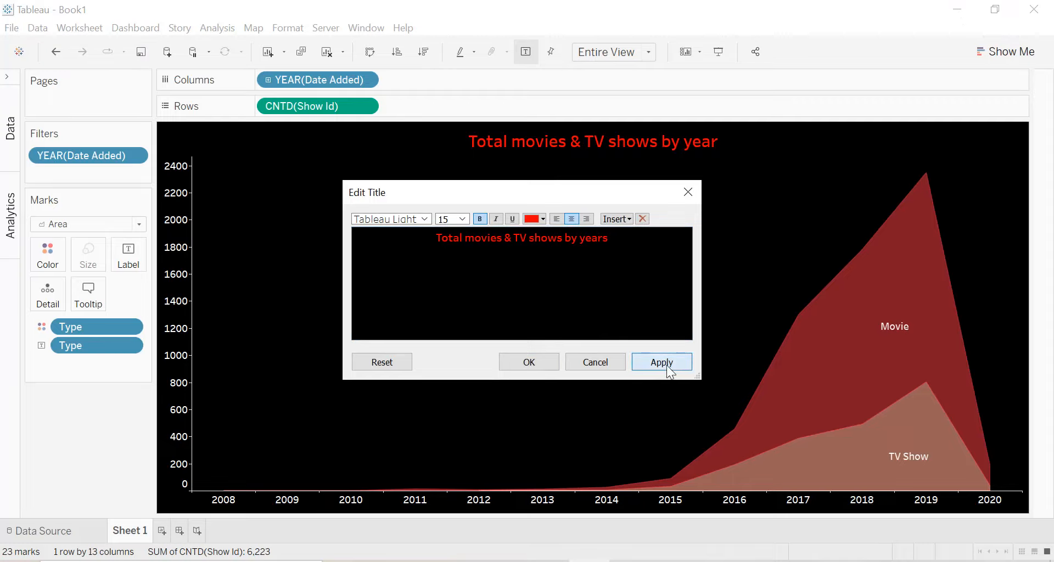
{"action": "left_click", "coordinate": [537, 367]}
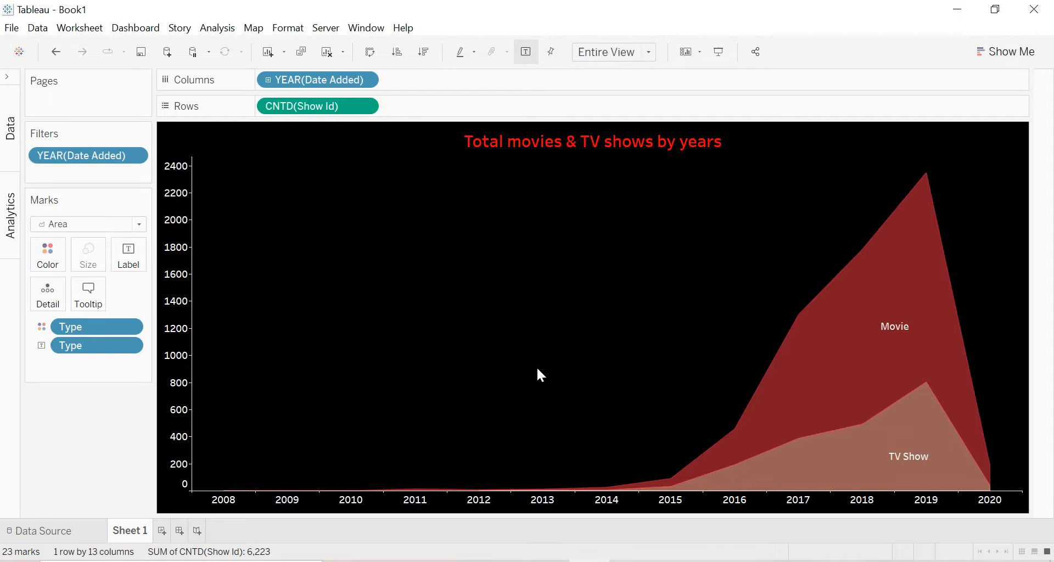
Rename the Sheet 1 worksheet as "Toal movies & YV shows by years".
{"action": "double_click", "coordinate": [134, 535]}
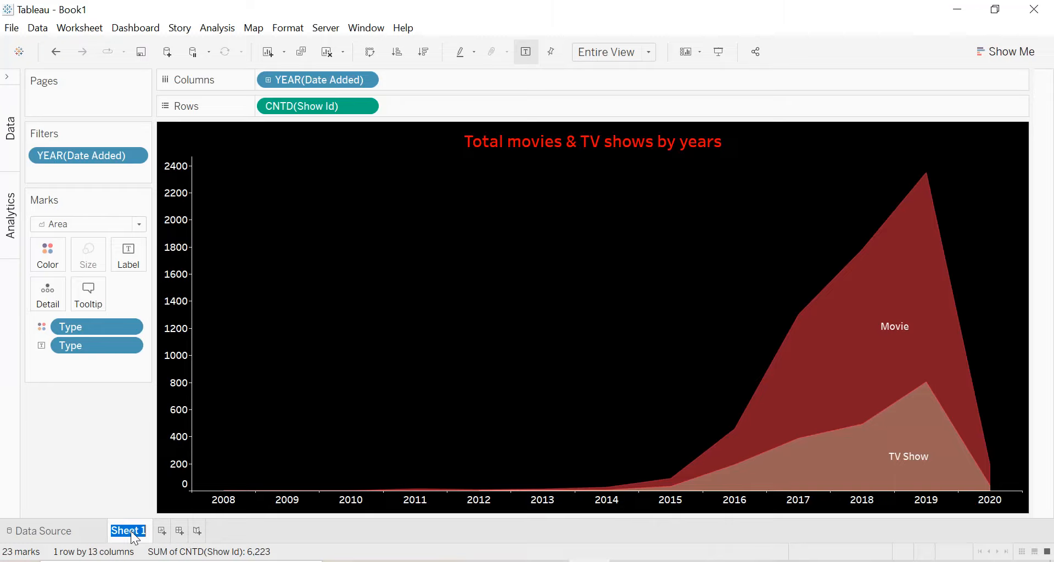
{"action": "type", "text": "Toal movies"}
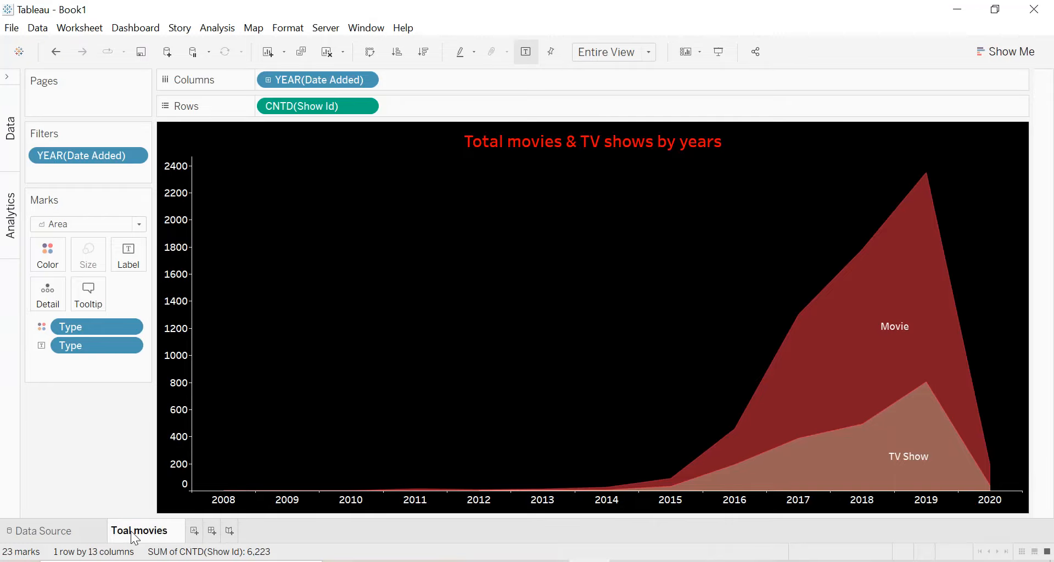
{"action": "type", "text": " & "}
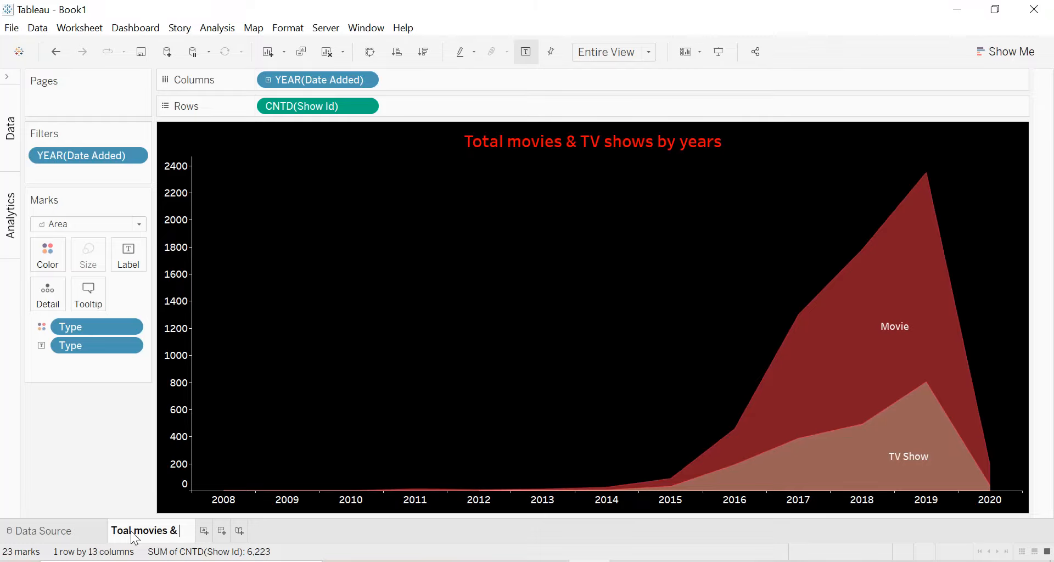
{"action": "type", "text": "YV shows by years"}
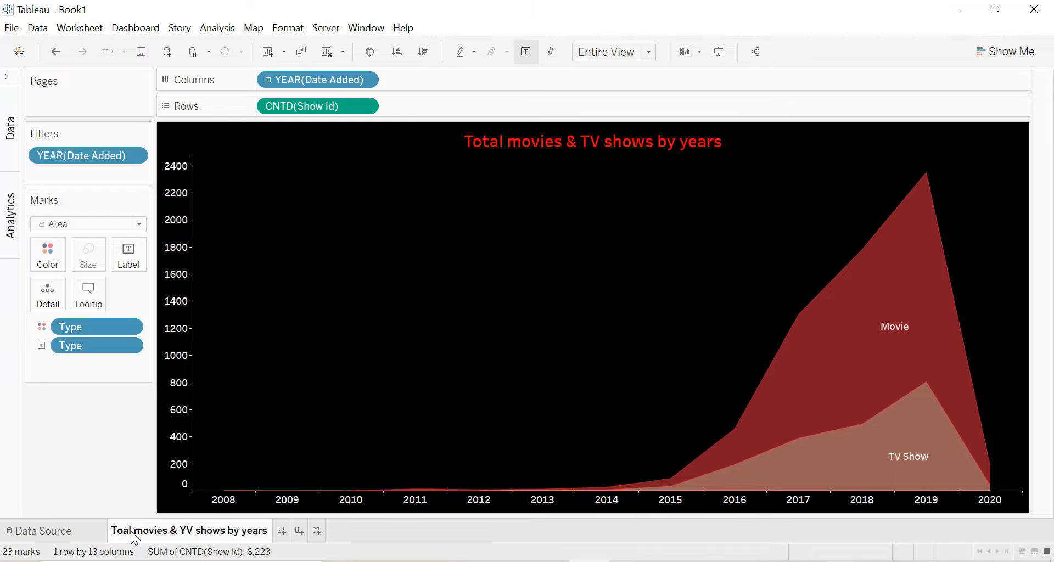
{"action": "key", "text": "Return"}
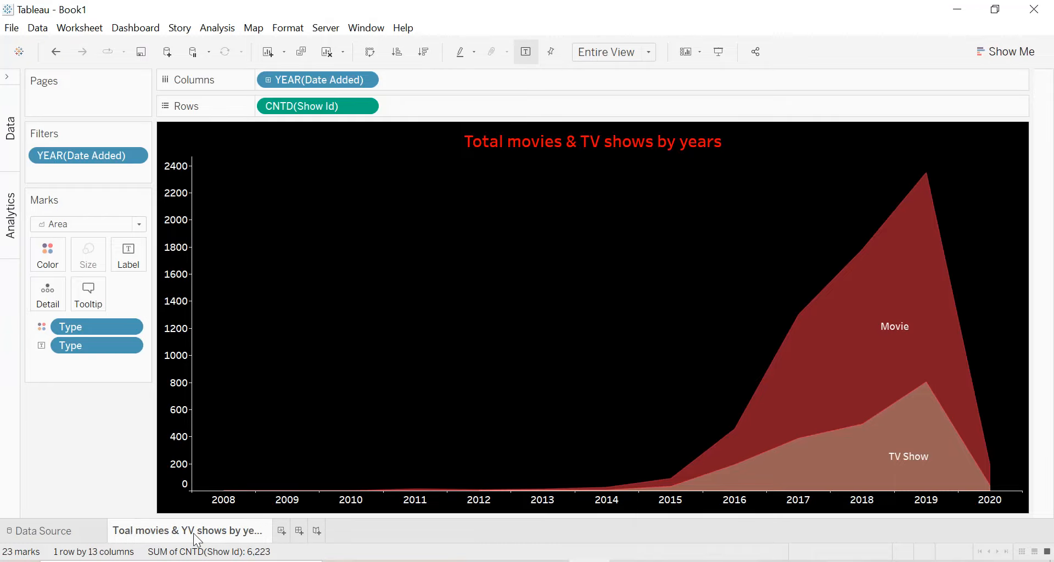
Add a new worksheet, expand the data pane and plot the Country field as a map.
{"action": "left_click", "coordinate": [281, 530]}
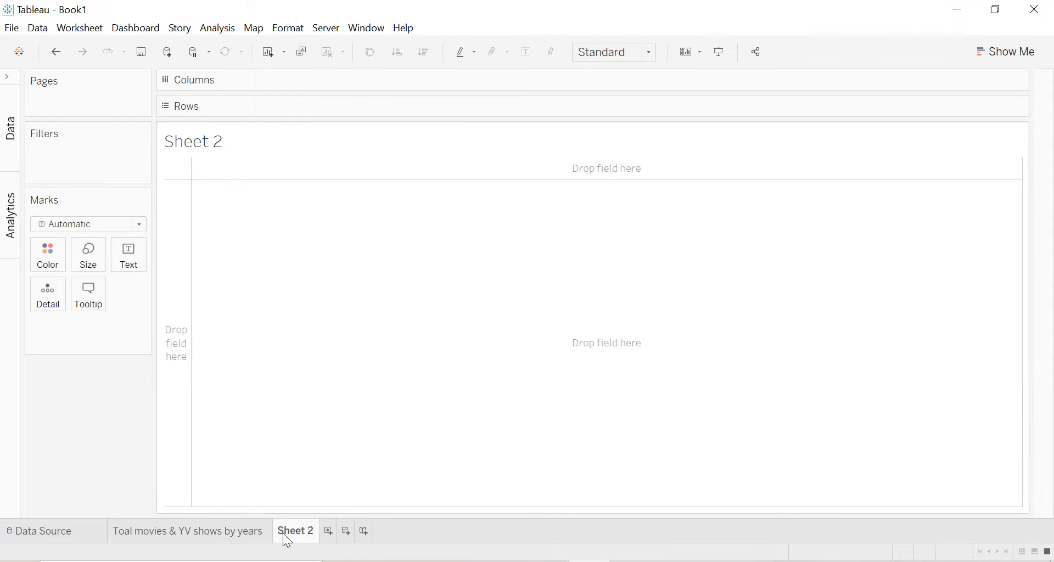
{"action": "left_click", "coordinate": [9, 76]}
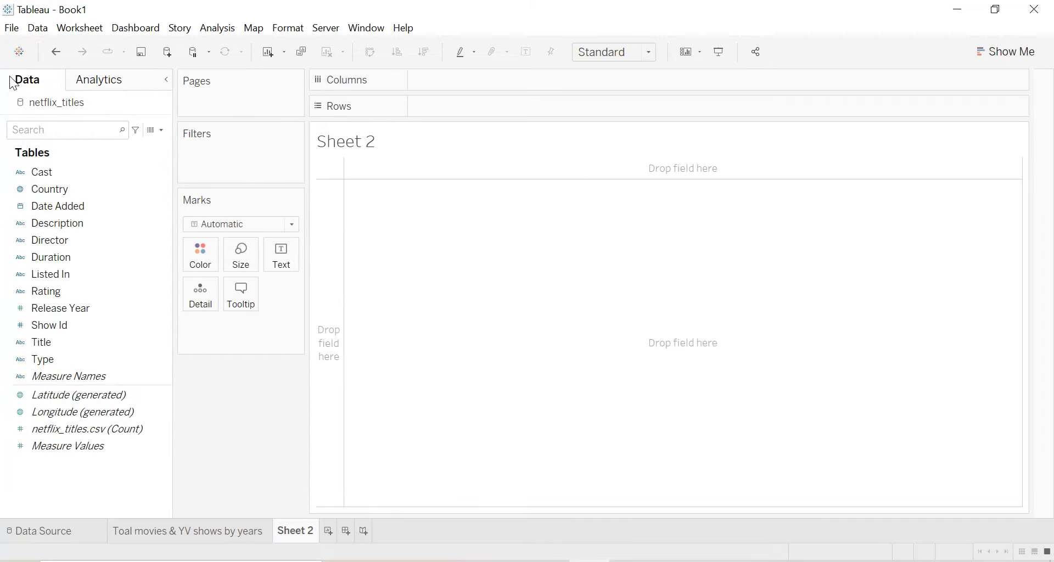
{"action": "left_click", "coordinate": [60, 190]}
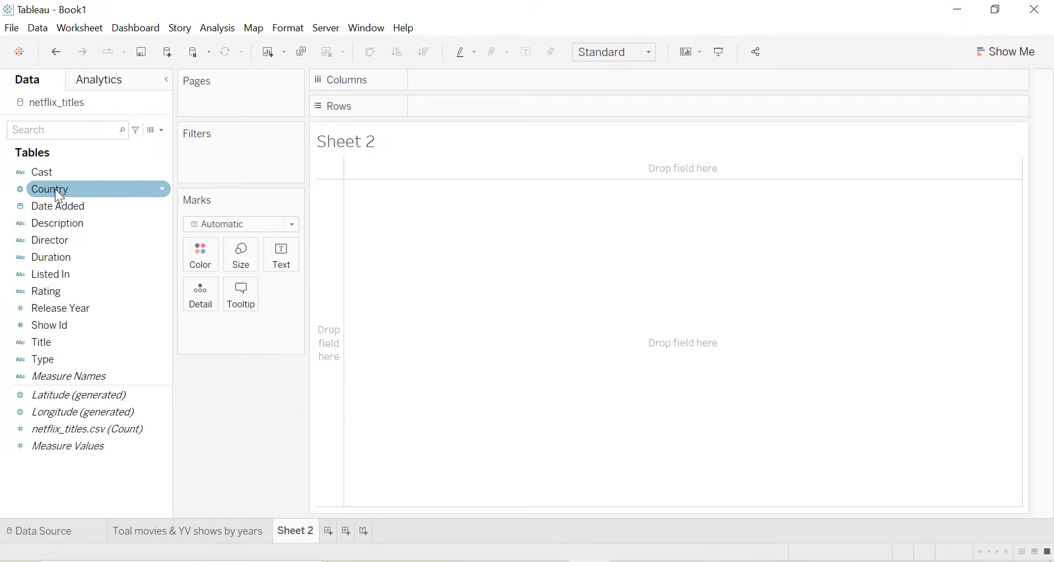
{"action": "left_click", "coordinate": [55, 190]}
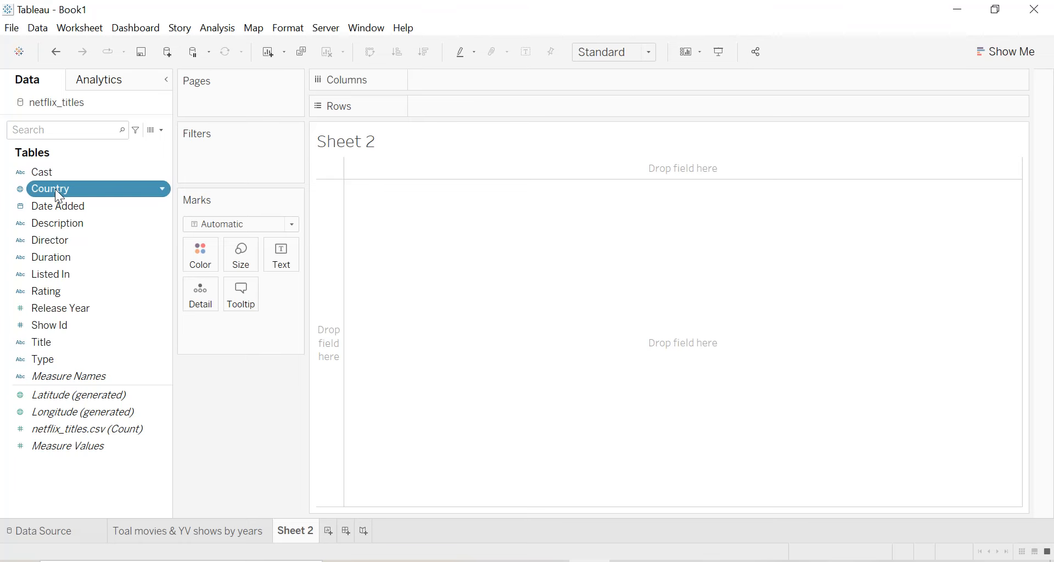
{"action": "double_click", "coordinate": [55, 189]}
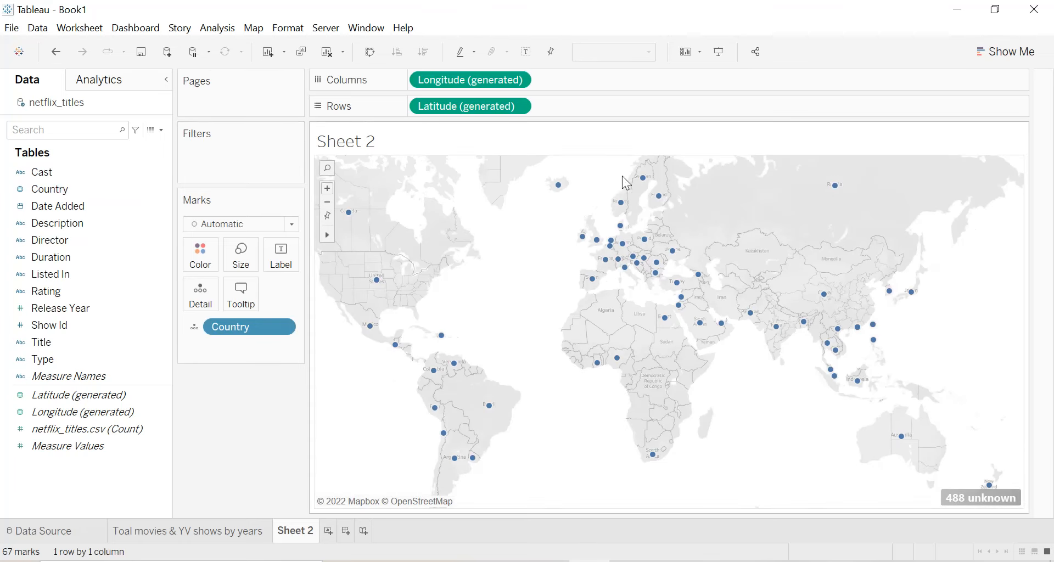
Set the mark type to Map and filter out the values with unknown geographic locations.
{"action": "left_click", "coordinate": [252, 222]}
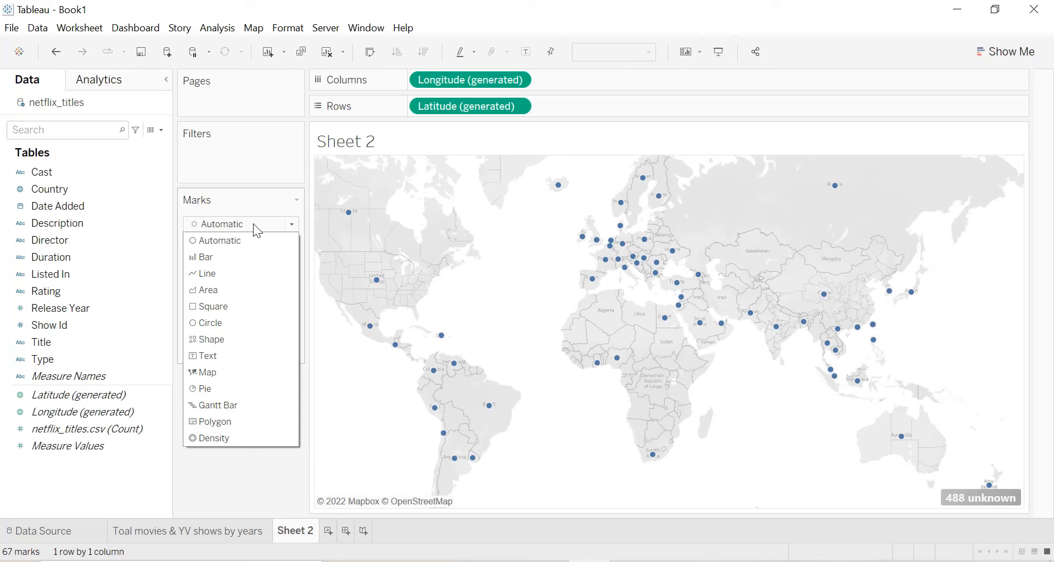
{"action": "left_click", "coordinate": [226, 367]}
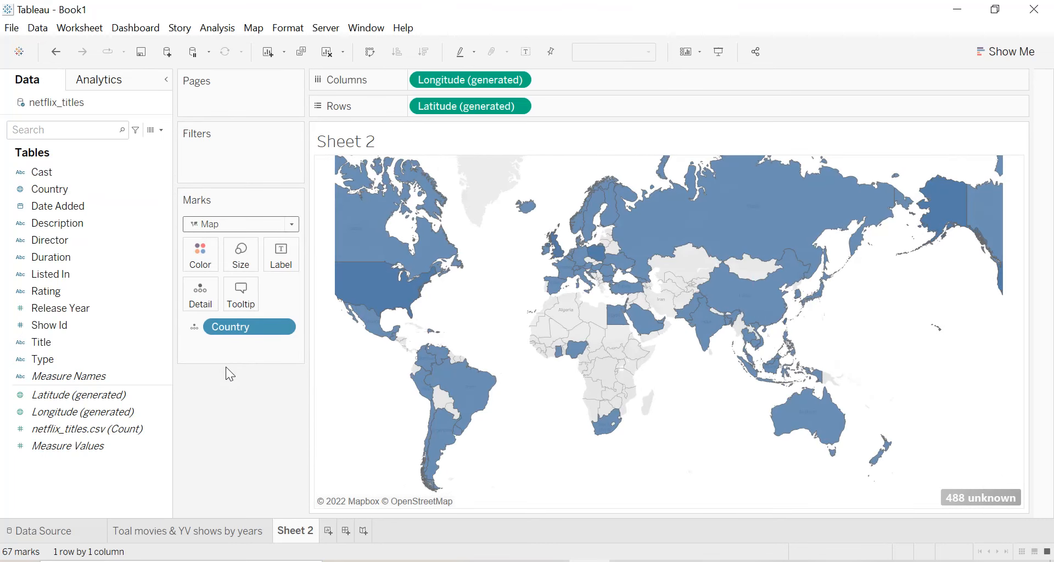
{"action": "left_click", "coordinate": [974, 497]}
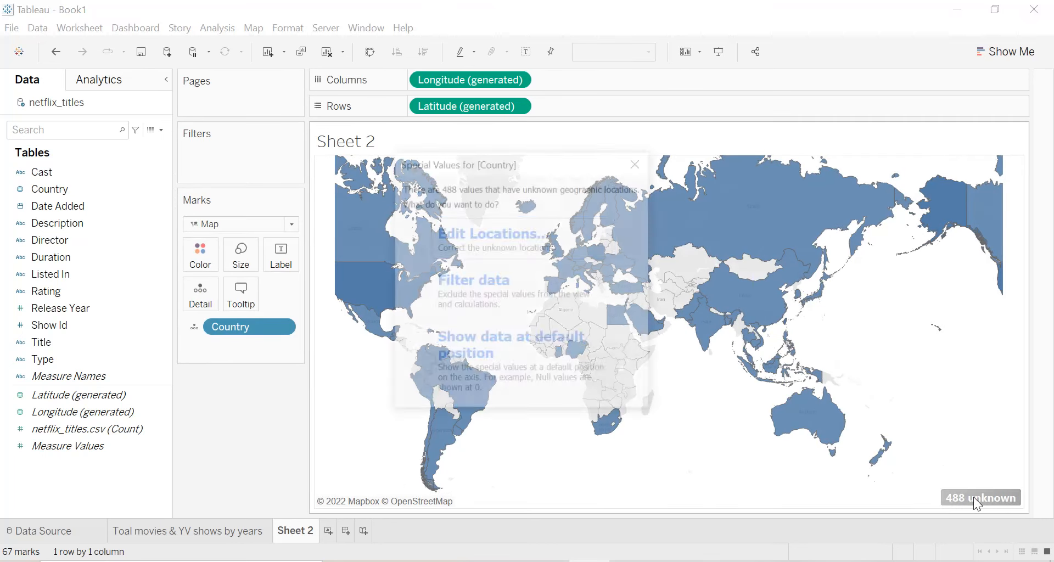
{"action": "left_click", "coordinate": [559, 293]}
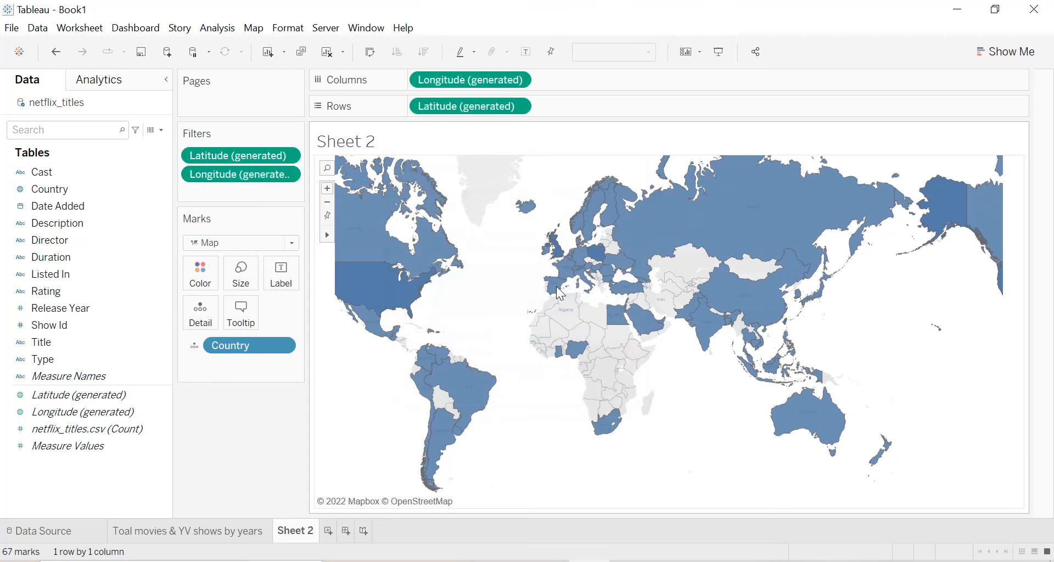
Replace the default title text of the map sheet with "Total movies & TV shows by country".
{"action": "double_click", "coordinate": [382, 144]}
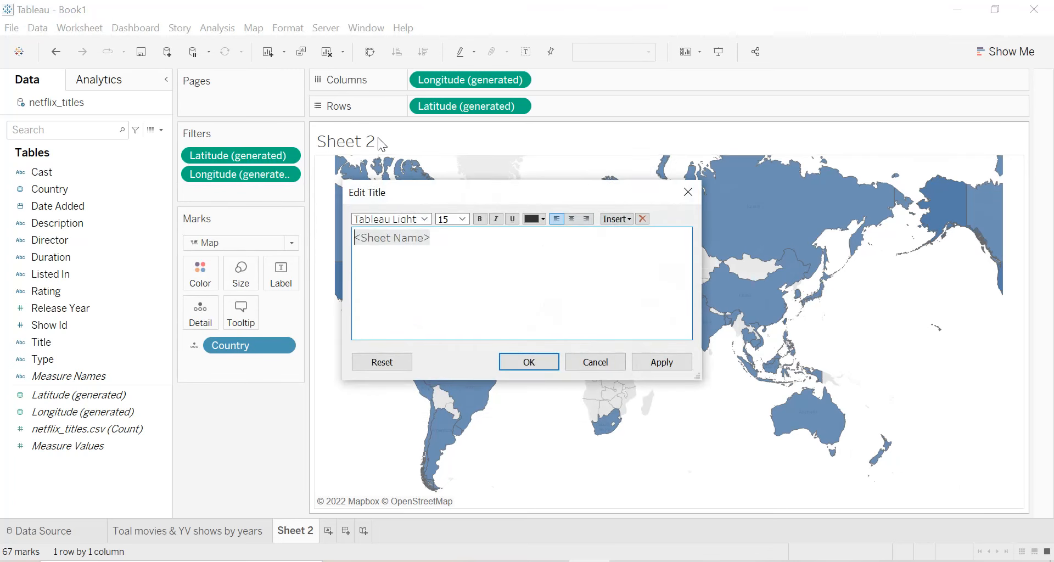
{"action": "key", "text": "ctrl+a"}
{"action": "type", "text": "toat"}
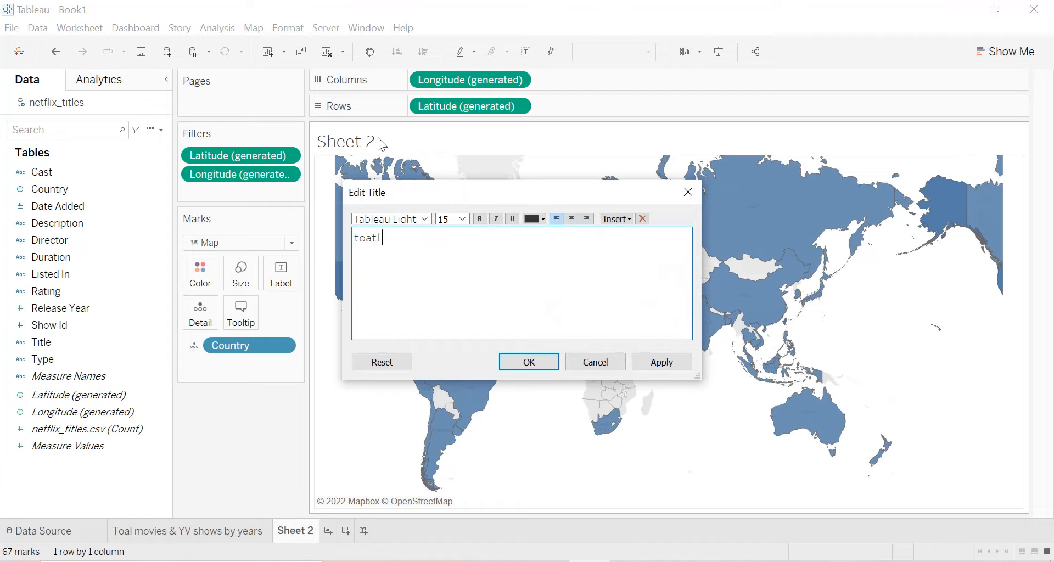
{"action": "key", "text": "ctrl+a"}
{"action": "key", "text": "BackSpace"}
{"action": "type", "text": "Total mo"}
{"action": "type", "text": "vies an"}
{"action": "key", "text": "BackSpace"}
{"action": "key", "text": "BackSpace"}
{"action": "type", "text": "& TV sh"}
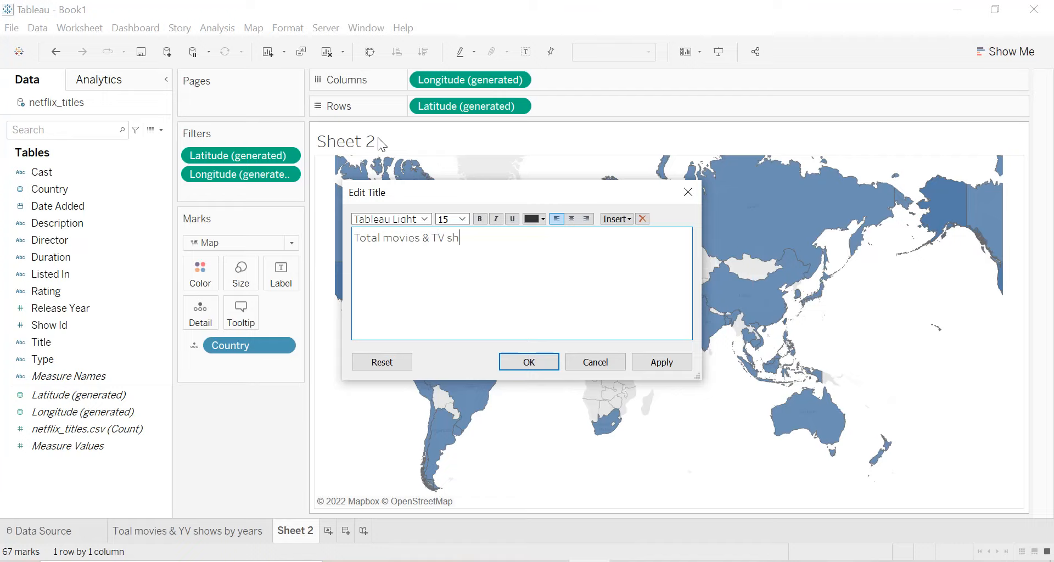
{"action": "type", "text": "ows by country"}
Centre the title text, make it bold and red, and apply the title changes.
{"action": "left_click", "coordinate": [574, 220]}
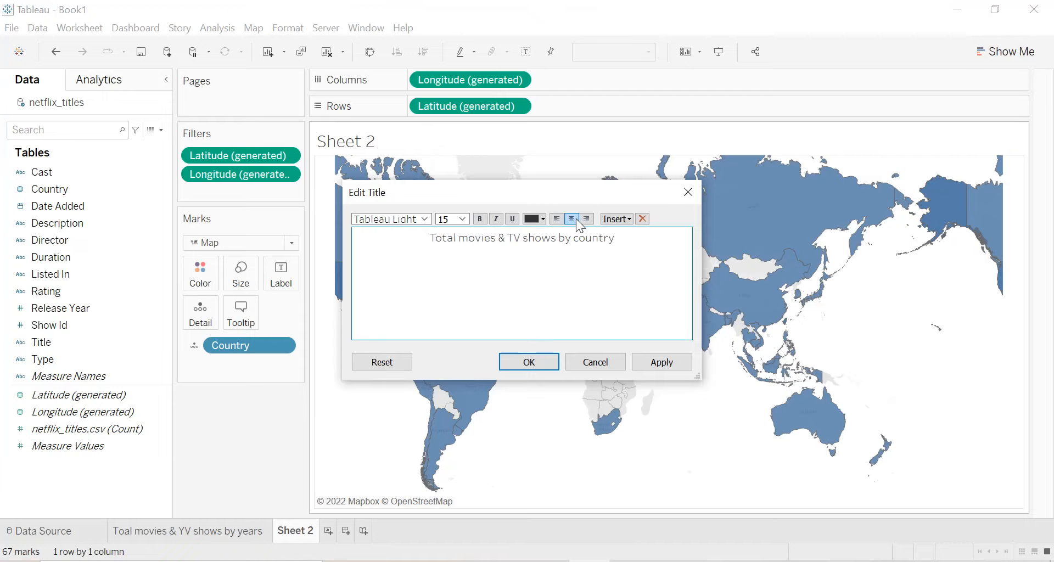
{"action": "key", "text": "ctrl+a"}
{"action": "left_click", "coordinate": [479, 219]}
{"action": "left_click", "coordinate": [541, 219]}
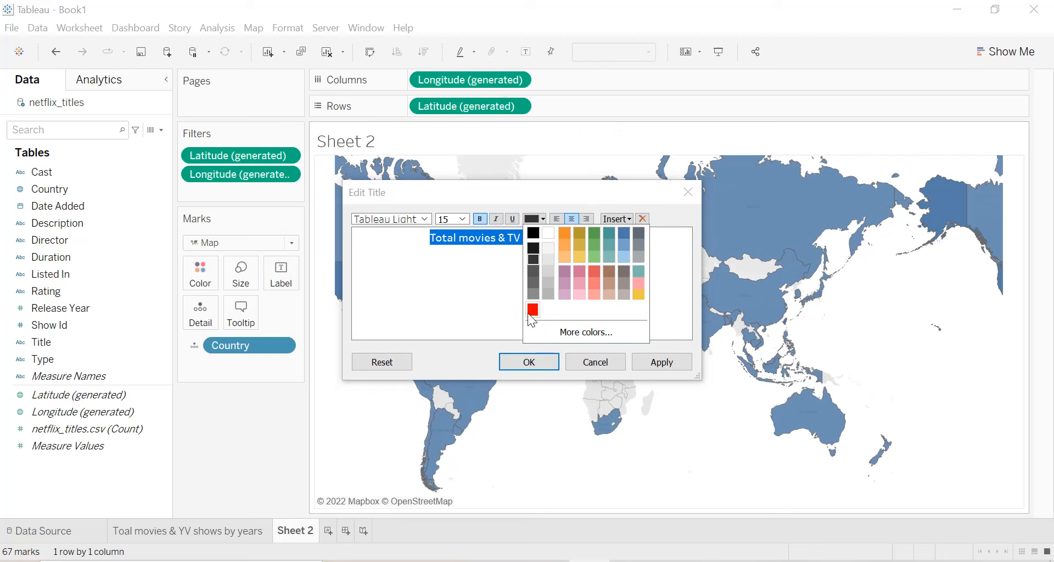
{"action": "left_click", "coordinate": [532, 307]}
{"action": "left_click", "coordinate": [662, 363]}
{"action": "left_click", "coordinate": [543, 362]}
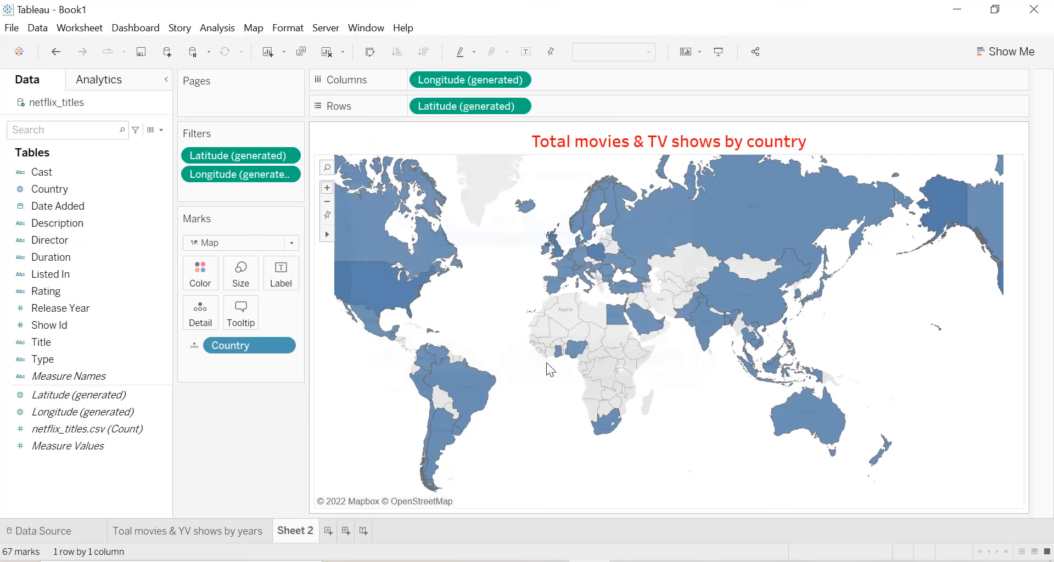
Set the default worksheet shading to black, then close the formatting options and collapse the data pane.
{"action": "right_click", "coordinate": [413, 143]}
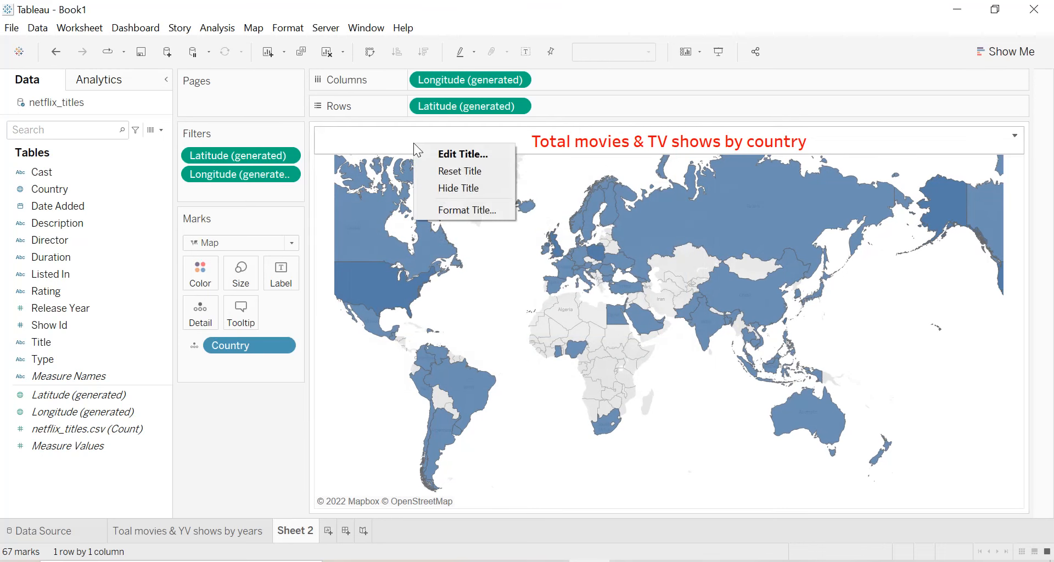
{"action": "right_click", "coordinate": [490, 298]}
{"action": "left_click", "coordinate": [541, 385]}
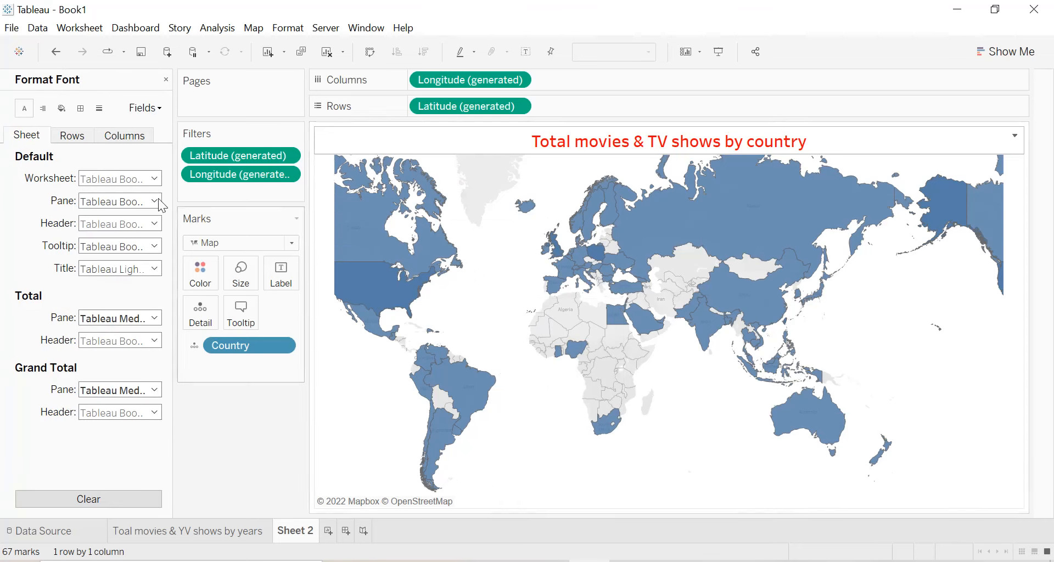
{"action": "left_click", "coordinate": [61, 108]}
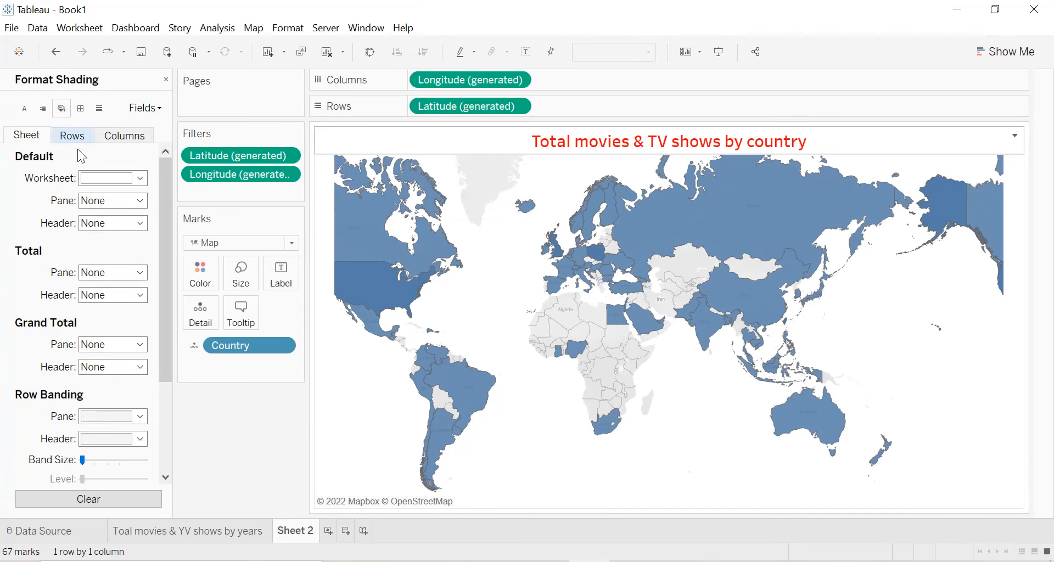
{"action": "left_click", "coordinate": [87, 179]}
{"action": "left_click", "coordinate": [88, 214]}
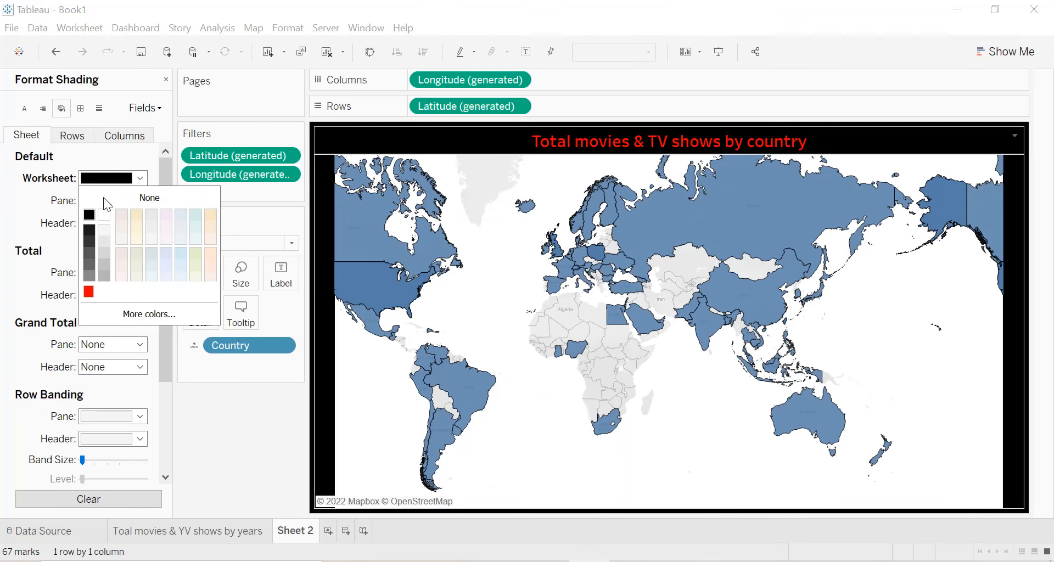
{"action": "left_click", "coordinate": [166, 80]}
{"action": "left_click", "coordinate": [167, 79]}
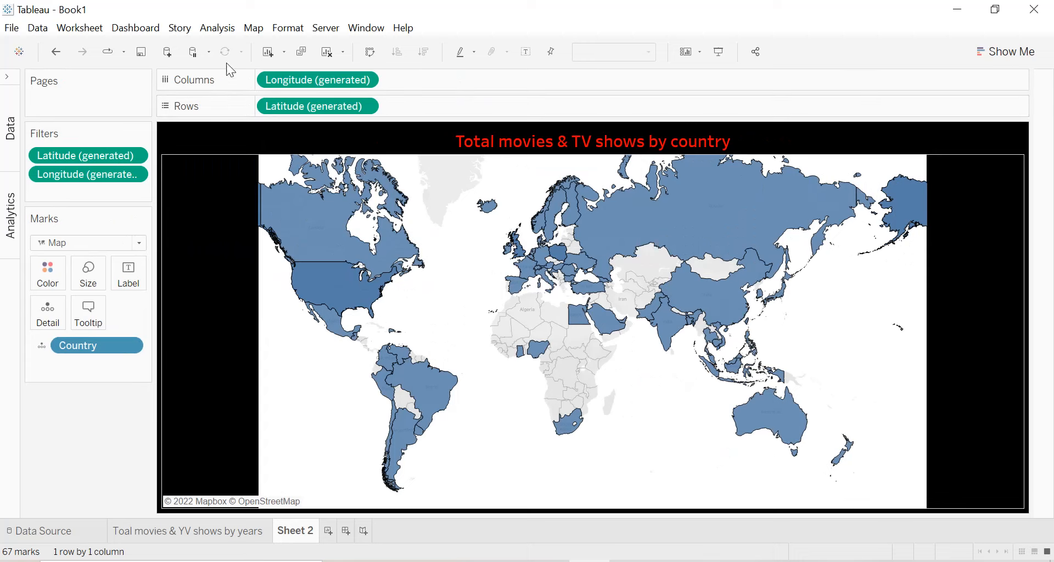
Change the background map style to Dark and colour the country areas bright red.
{"action": "left_click", "coordinate": [254, 30]}
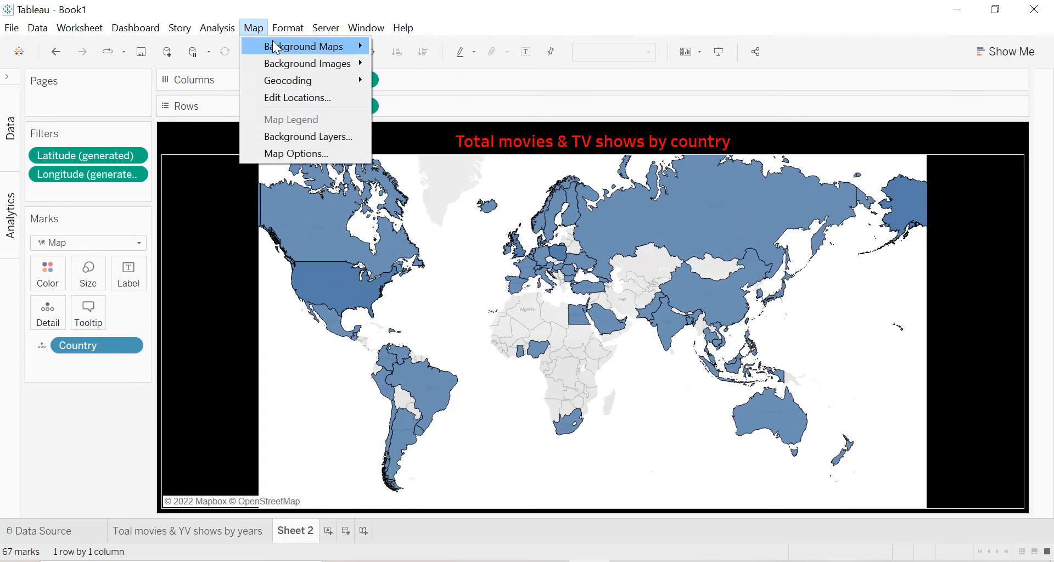
{"action": "mouse_move", "coordinate": [276, 48]}
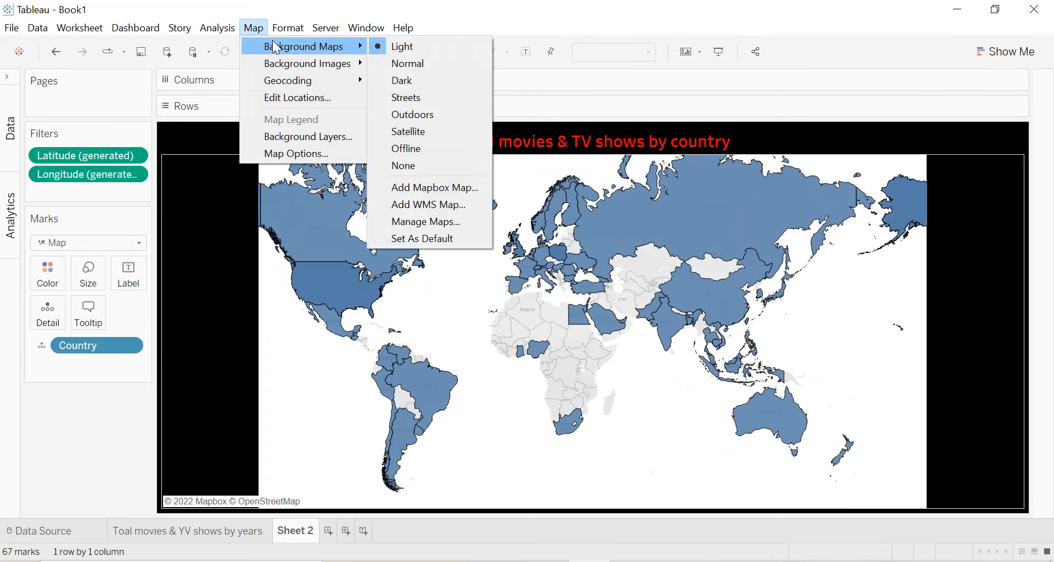
{"action": "left_click", "coordinate": [415, 86]}
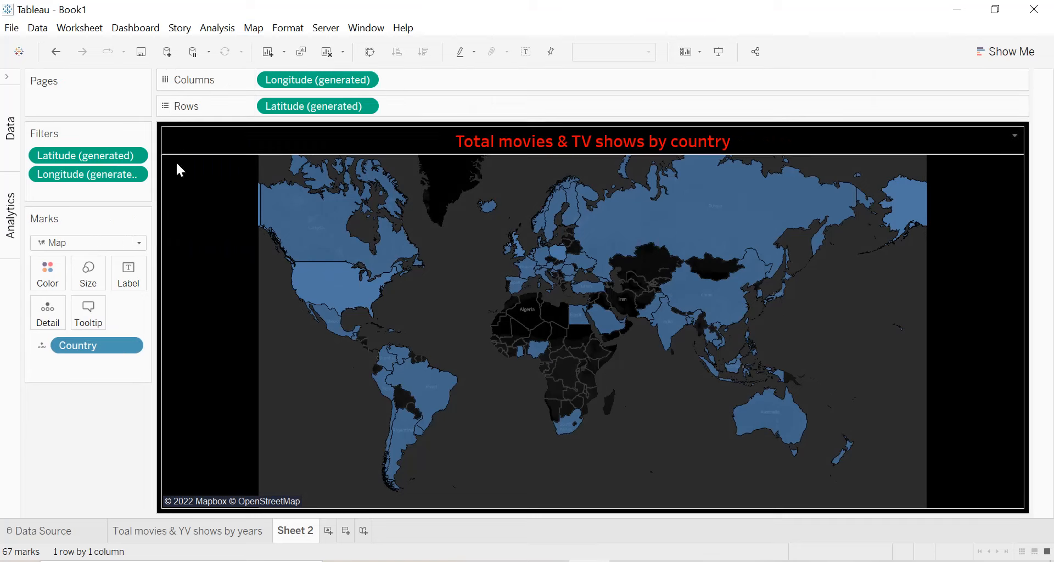
{"action": "left_click", "coordinate": [59, 273]}
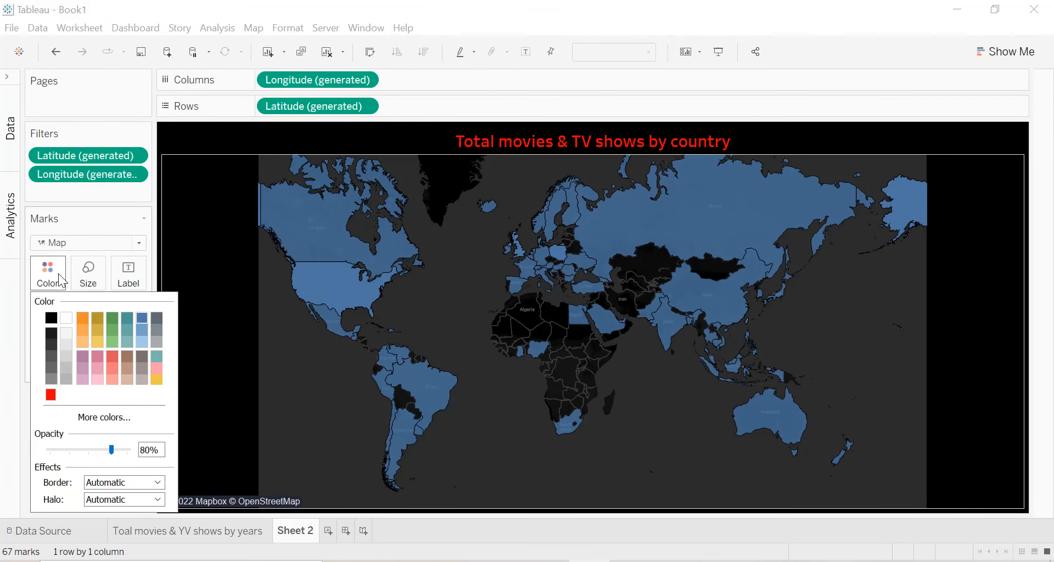
{"action": "left_click", "coordinate": [51, 394]}
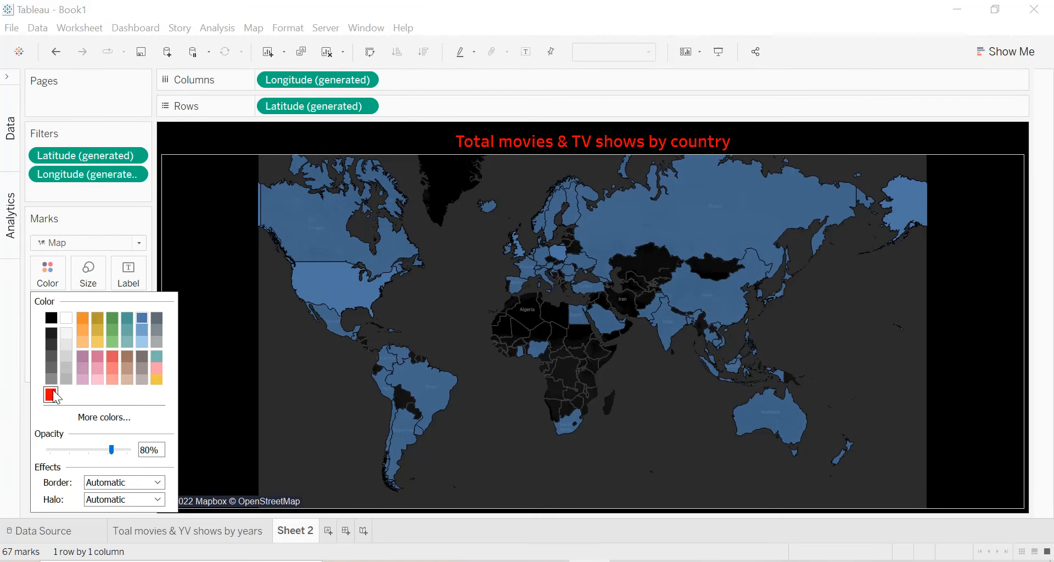
{"action": "left_click", "coordinate": [91, 243]}
Show the data pane again and colour the map's countries by the distinct count of Show Id.
{"action": "left_click", "coordinate": [9, 83]}
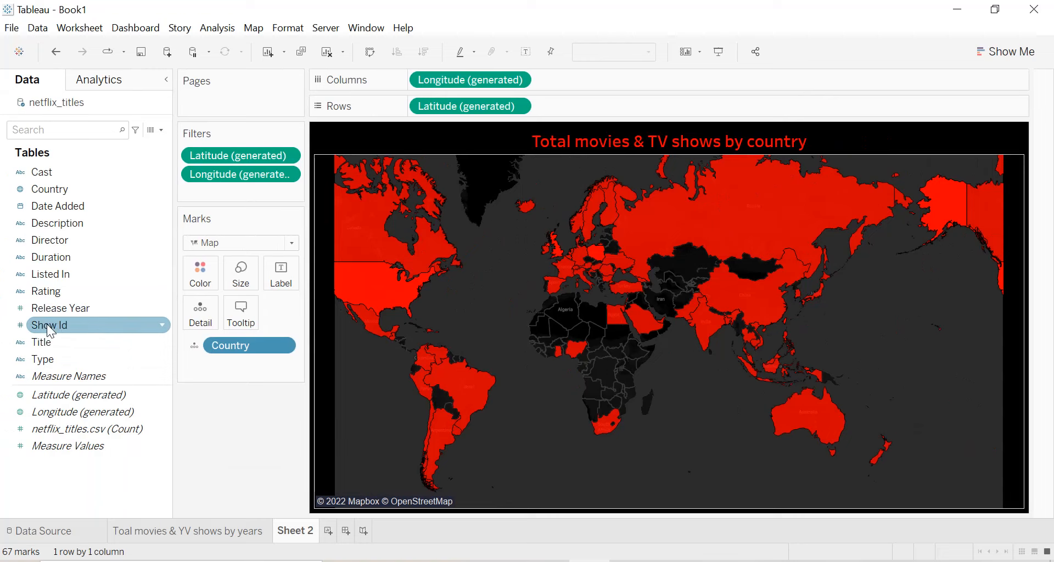
{"action": "left_click_drag", "start_coordinate": [51, 329], "coordinate": [83, 308]}
{"action": "left_click", "coordinate": [603, 304]}
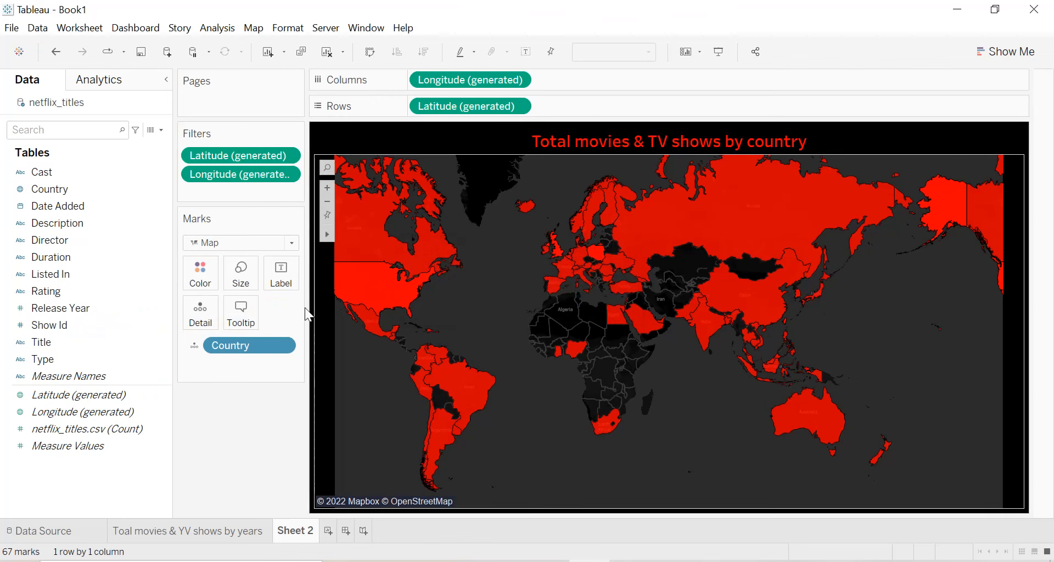
{"action": "left_click_drag", "start_coordinate": [54, 325], "coordinate": [200, 275]}
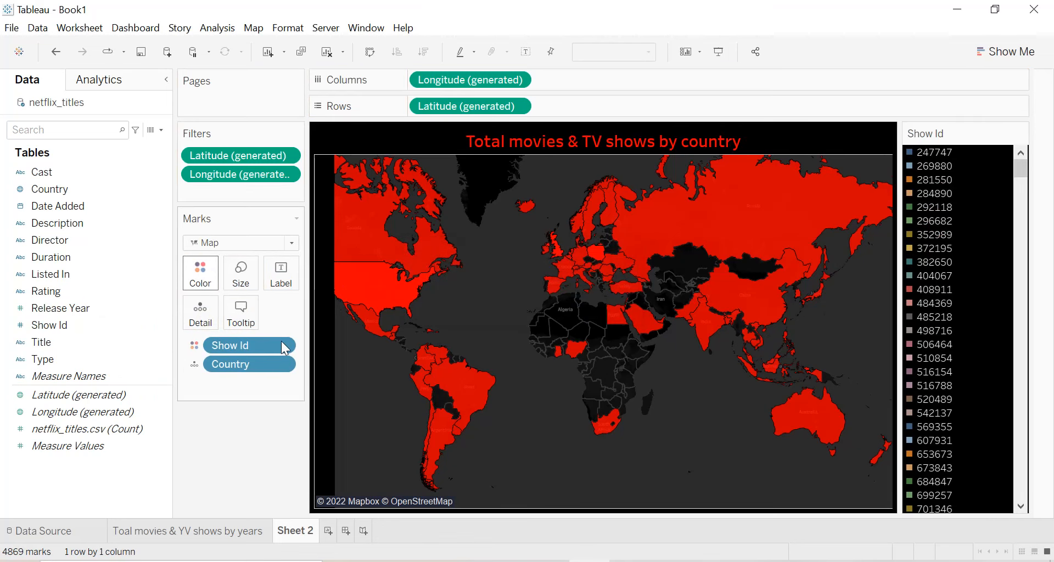
{"action": "left_click", "coordinate": [286, 347]}
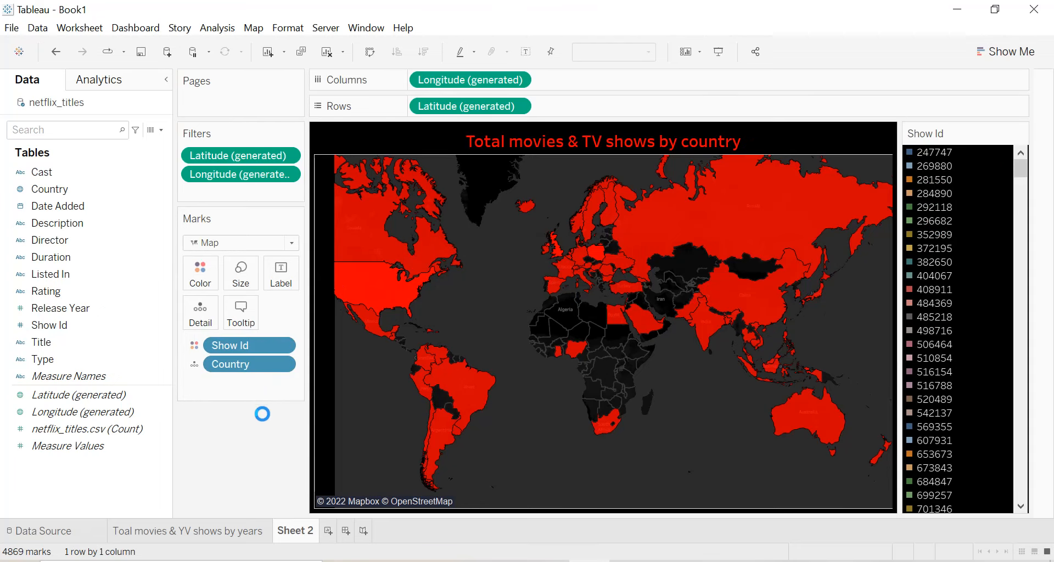
{"action": "left_click", "coordinate": [281, 345]}
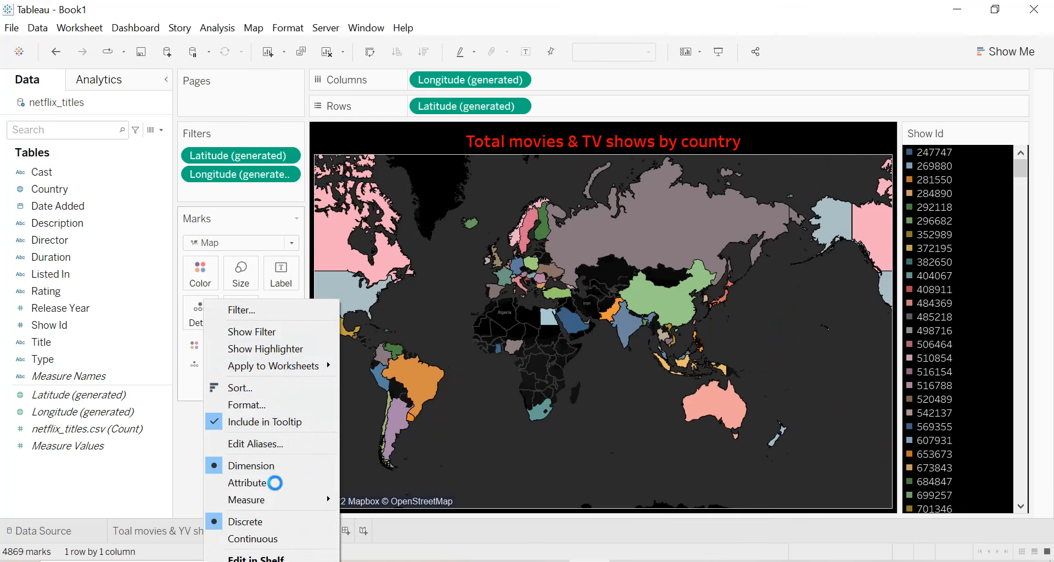
{"action": "left_click", "coordinate": [270, 500]}
{"action": "left_click", "coordinate": [373, 460]}
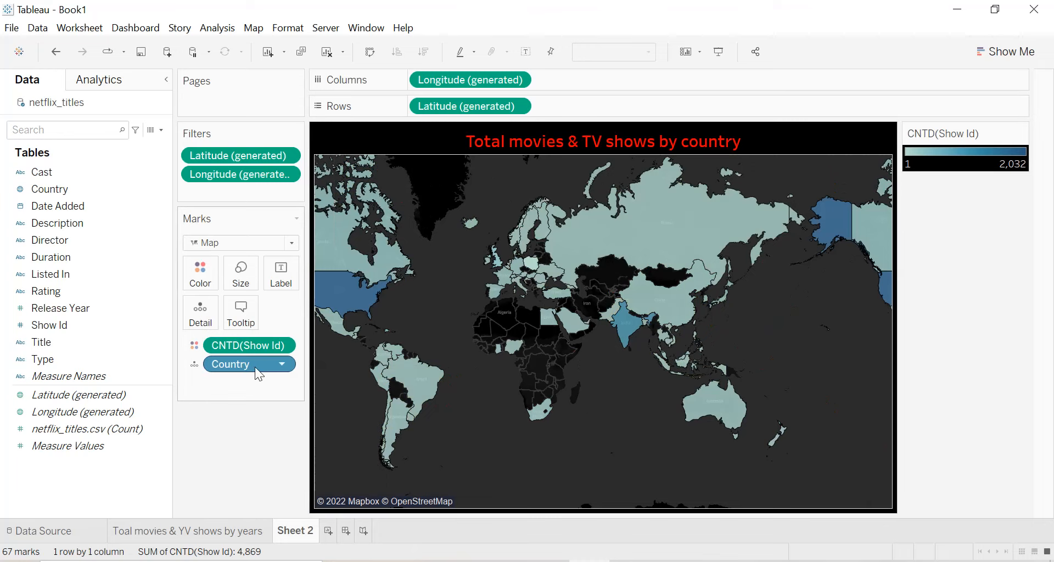
Apply the Red colour palette to the map's distinct count of Show Id.
{"action": "left_click", "coordinate": [194, 346]}
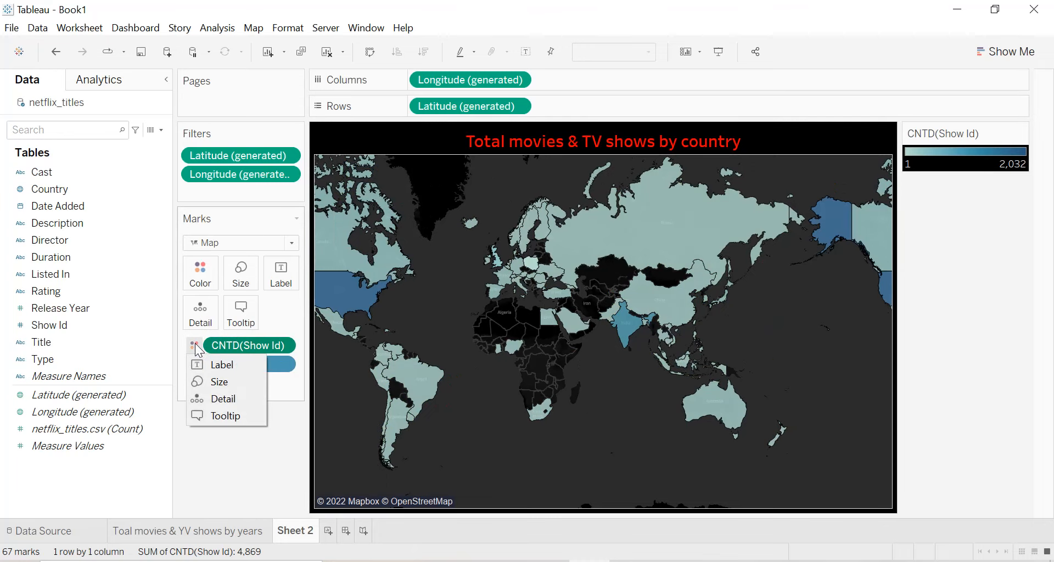
{"action": "left_click", "coordinate": [200, 271]}
{"action": "left_click", "coordinate": [219, 324]}
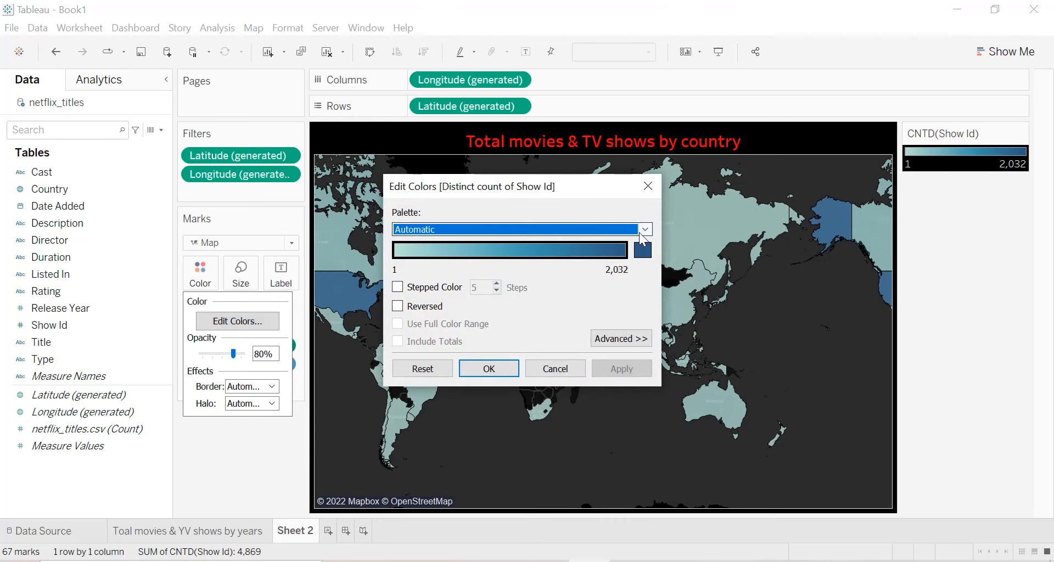
{"action": "left_click", "coordinate": [641, 235]}
{"action": "left_click", "coordinate": [499, 288]}
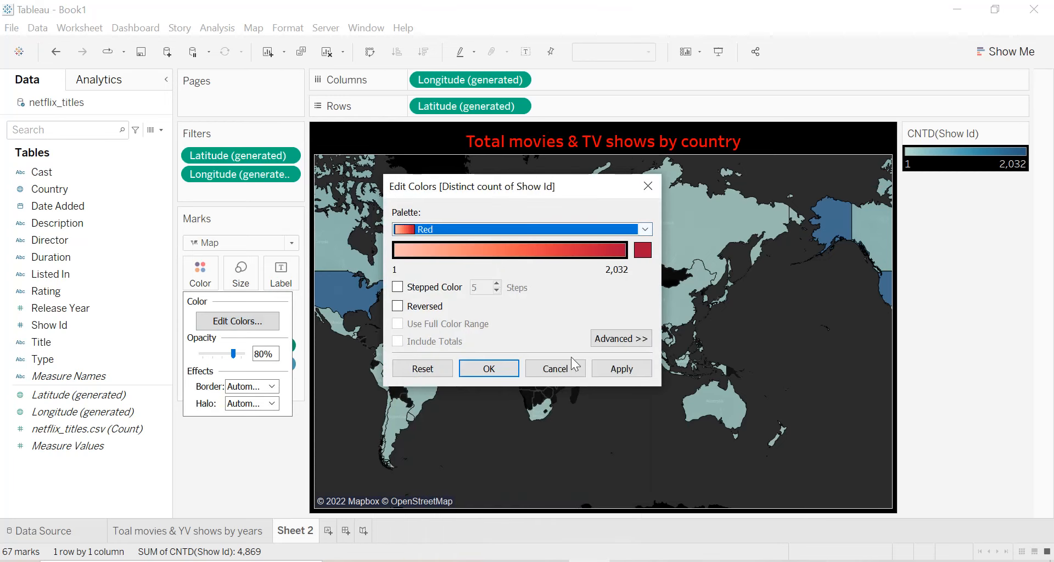
{"action": "left_click", "coordinate": [621, 368]}
{"action": "left_click", "coordinate": [489, 368]}
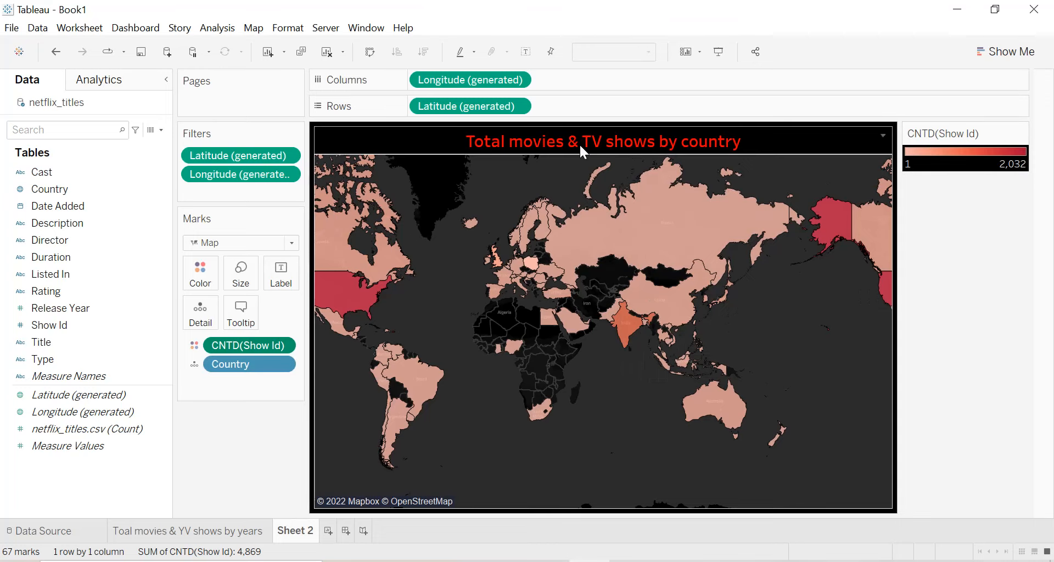
{"action": "mouse_move", "coordinate": [367, 302]}
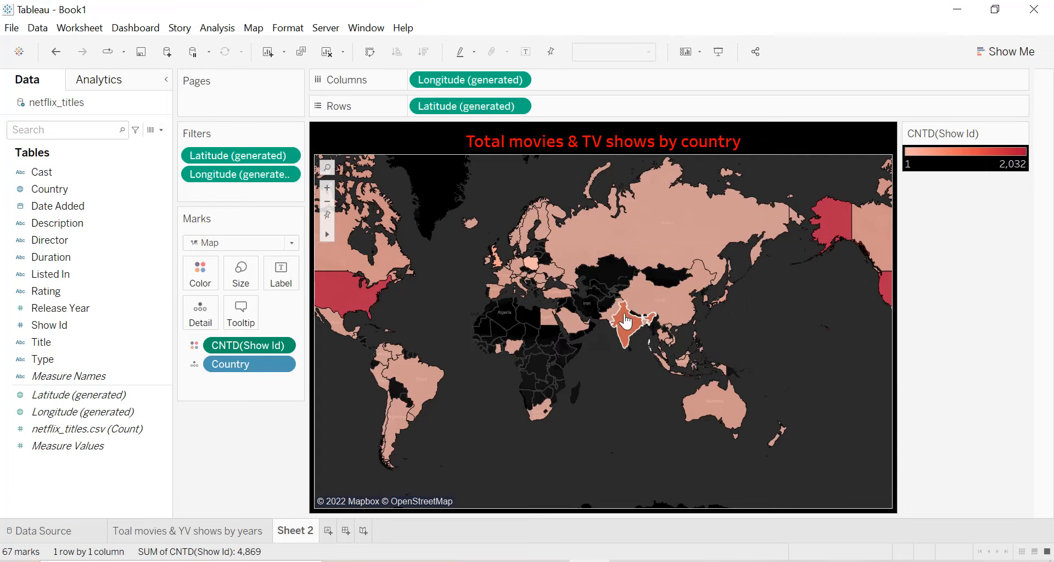
{"action": "mouse_move", "coordinate": [382, 378]}
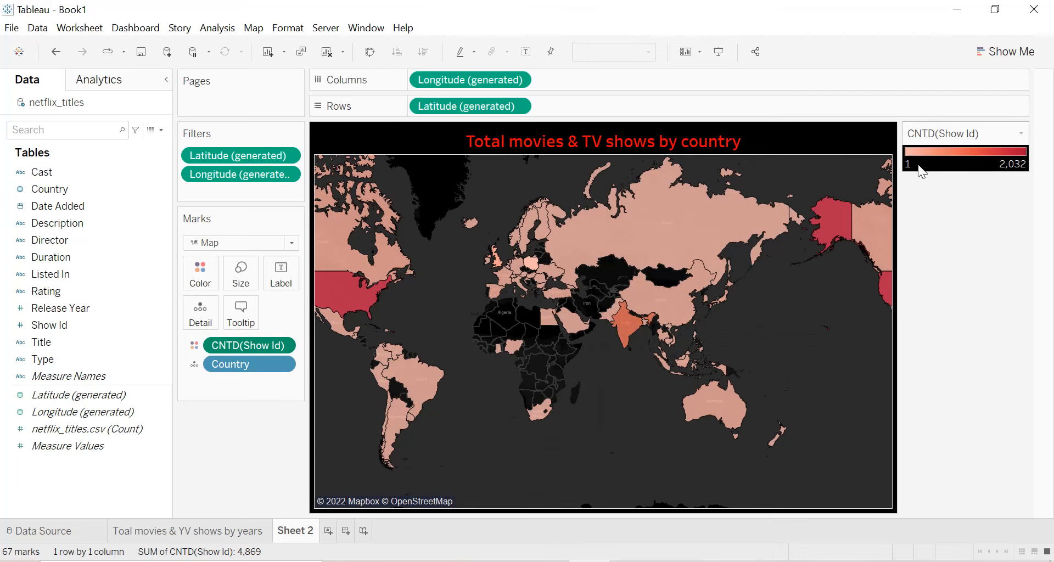
Rename the map sheet as "Total movies and TV shows by country".
{"action": "double_click", "coordinate": [307, 531]}
{"action": "type", "text": "T"}
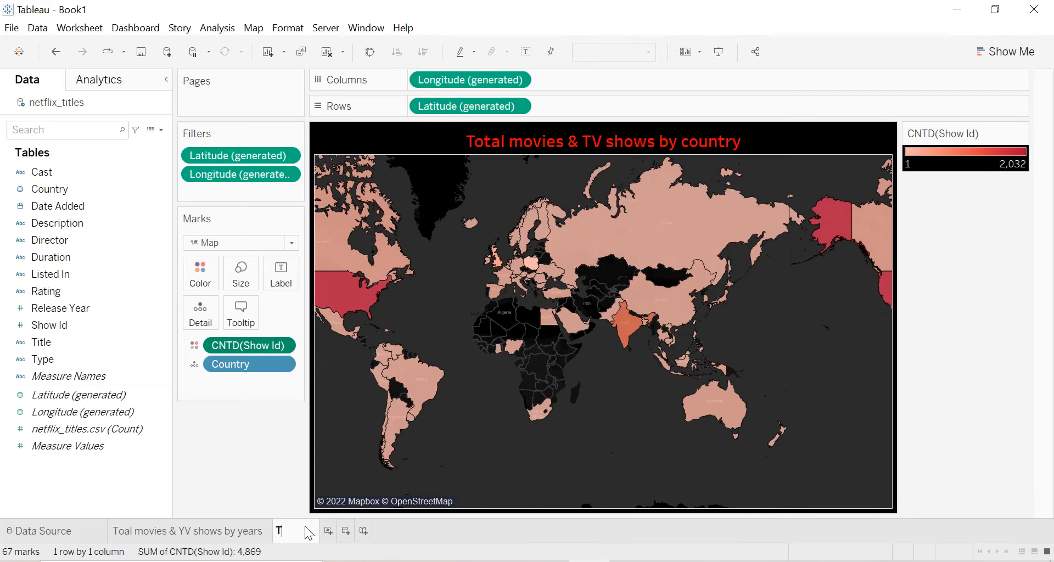
{"action": "type", "text": "otal movi"}
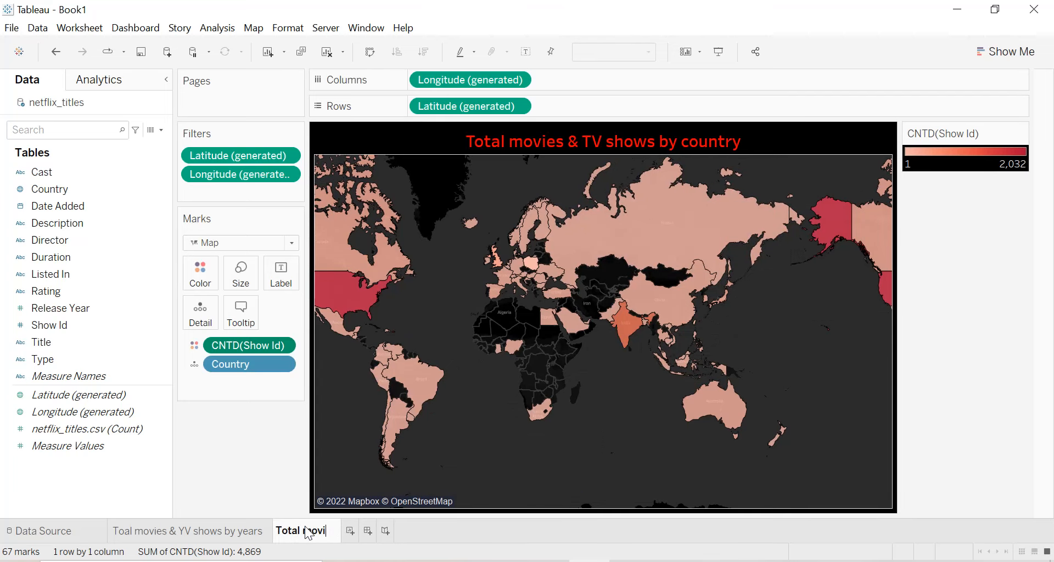
{"action": "type", "text": "es and TV s"}
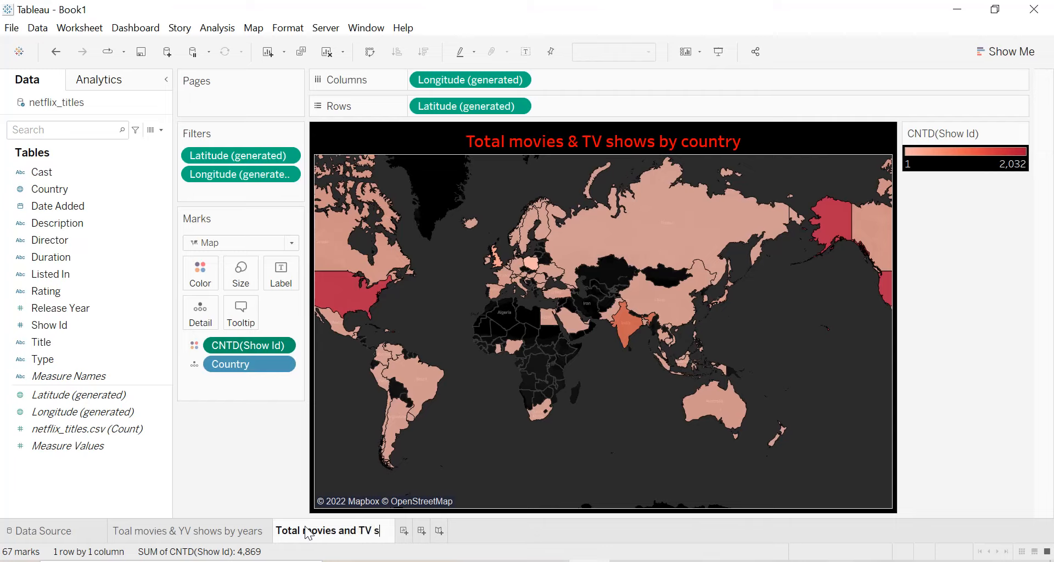
{"action": "type", "text": "hows by "}
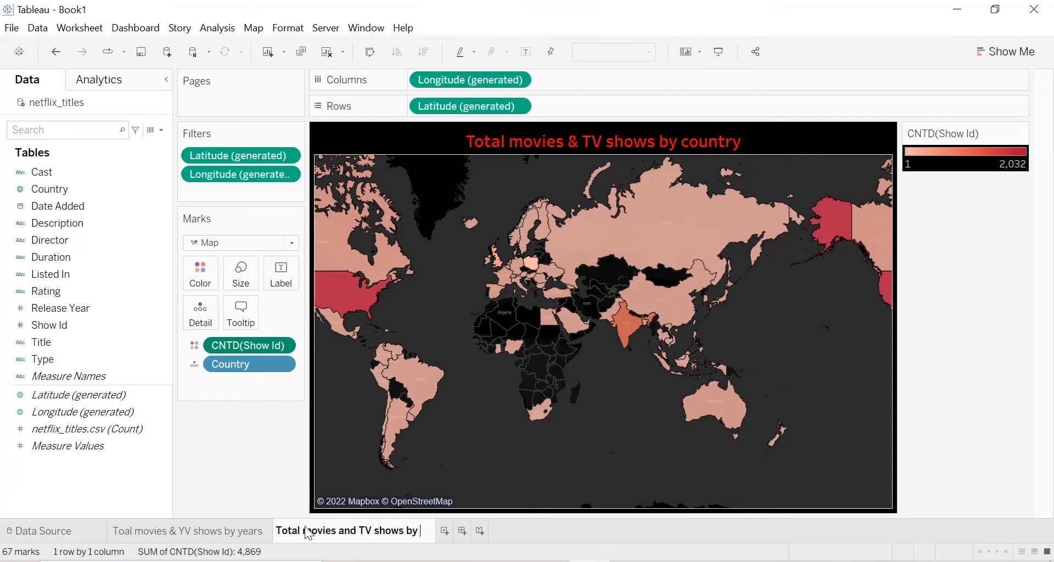
{"action": "type", "text": "country"}
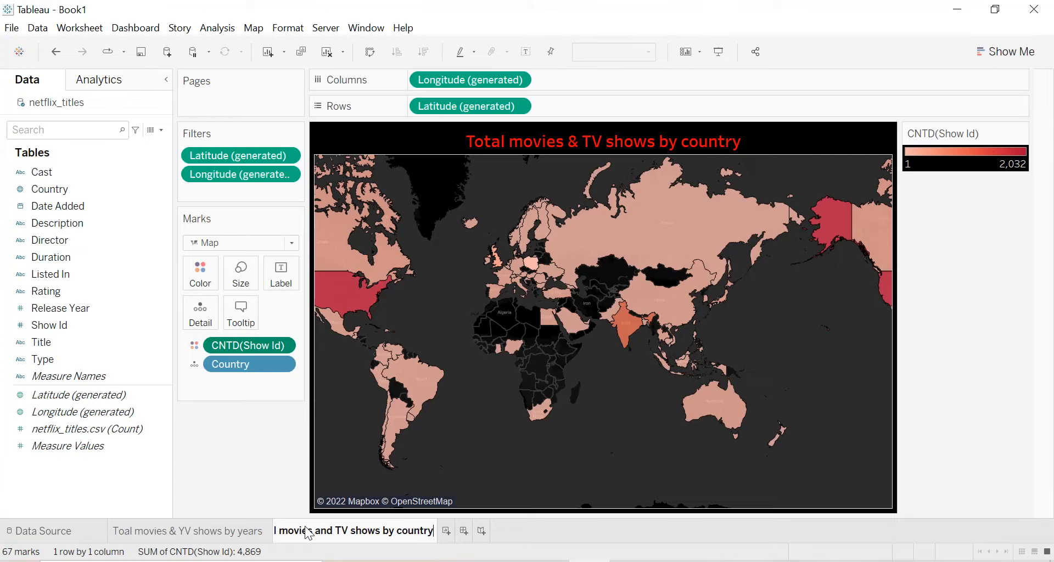
{"action": "key", "text": "Return"}
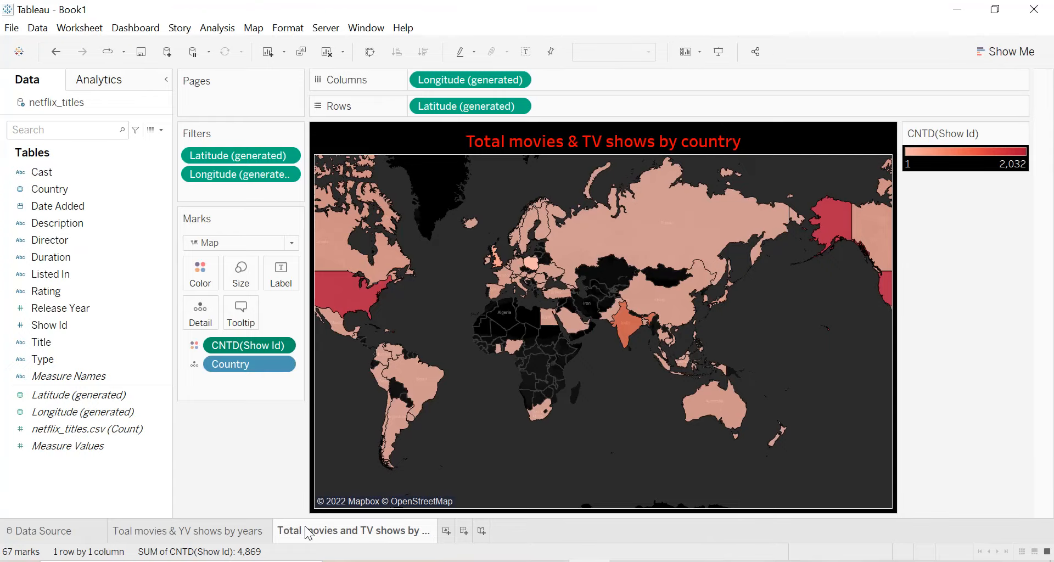
Add a new worksheet and name it "Top 10 genre".
{"action": "left_click", "coordinate": [447, 532]}
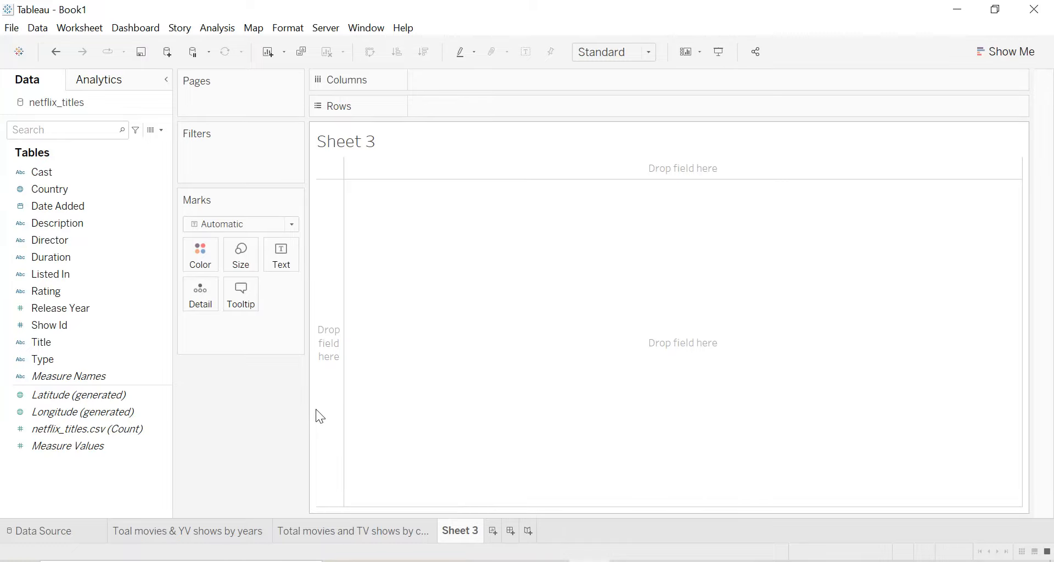
{"action": "double_click", "coordinate": [467, 540]}
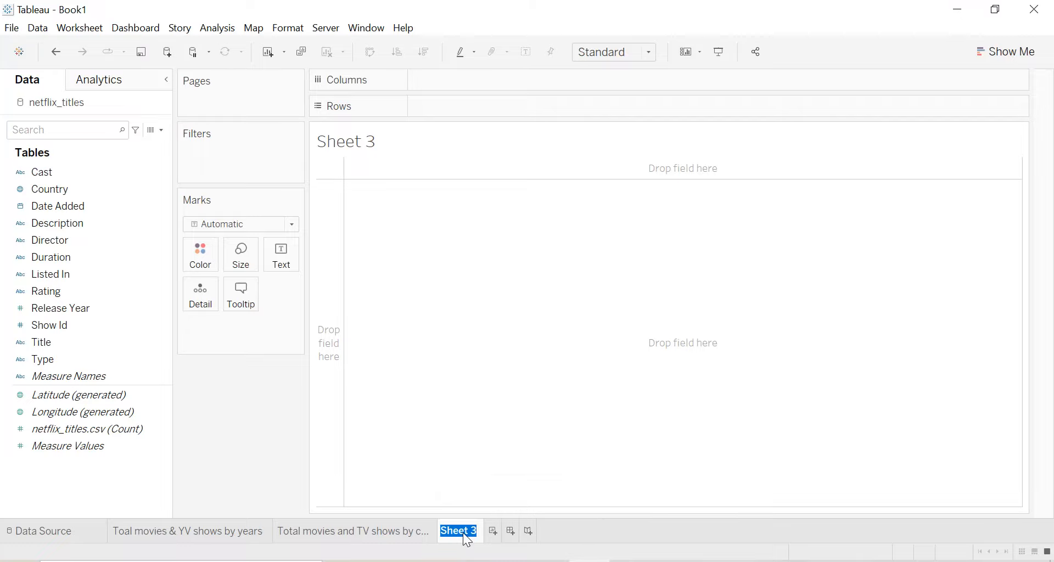
{"action": "type", "text": "Top 10 genre"}
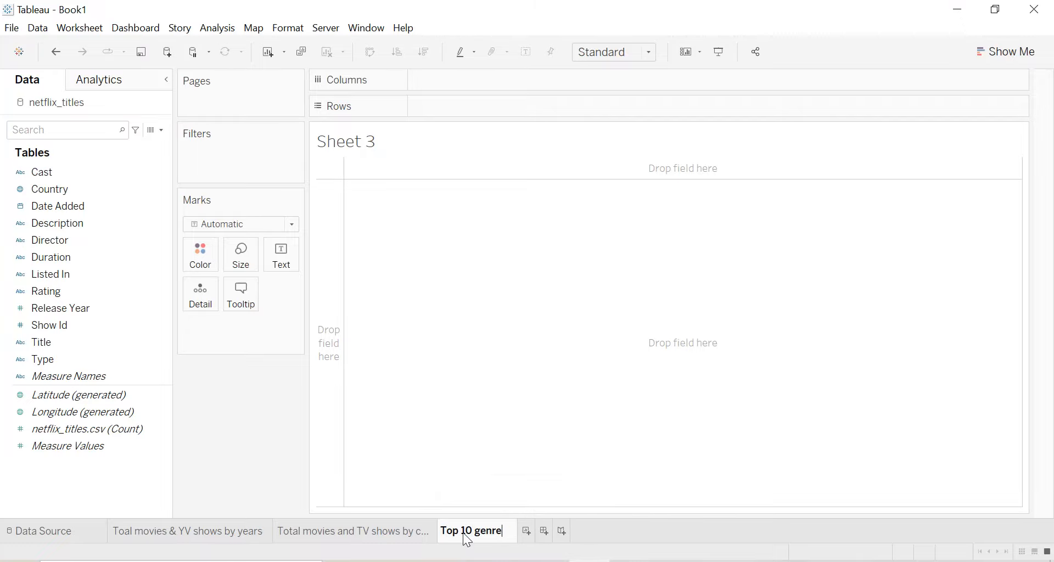
{"action": "key", "text": "Return"}
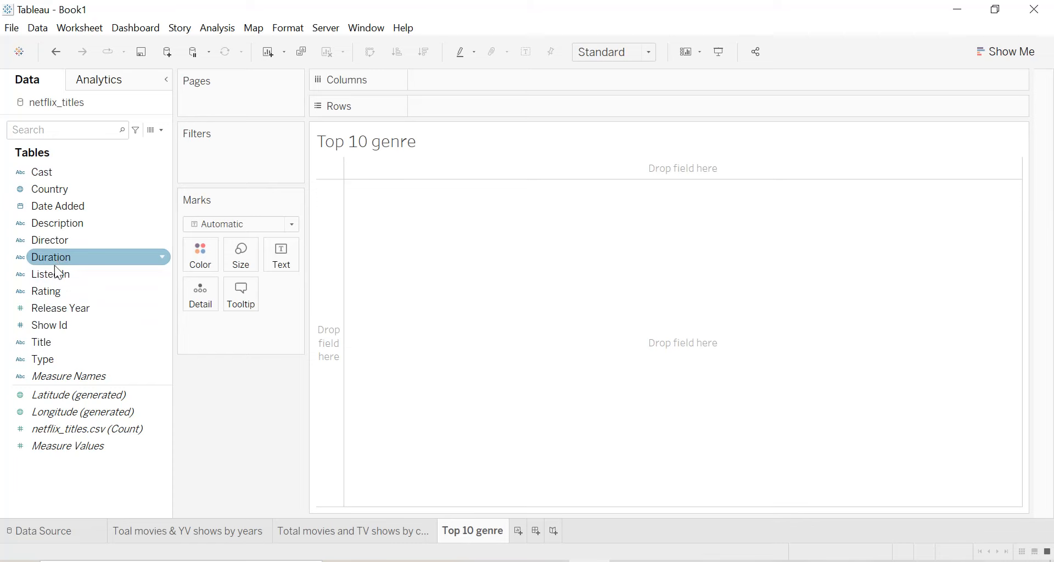
List the Listed In values as rows and show the distinct count of Show Id as text for each.
{"action": "mouse_move", "coordinate": [54, 275]}
{"action": "left_mouse_down"}
{"action": "mouse_move", "coordinate": [351, 192]}
{"action": "mouse_move", "coordinate": [463, 109]}
{"action": "left_mouse_up"}
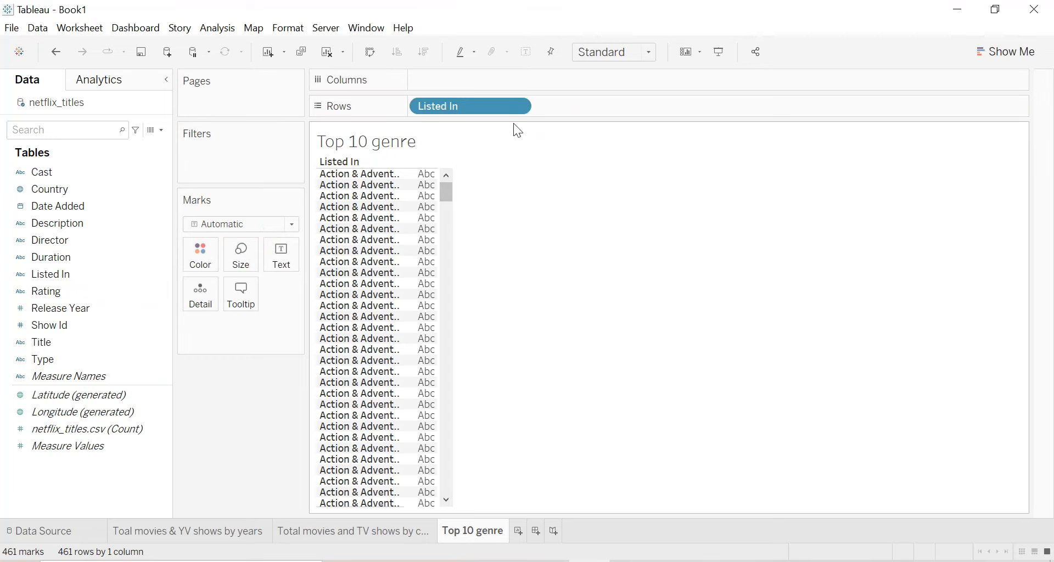
{"action": "left_click", "coordinate": [60, 327]}
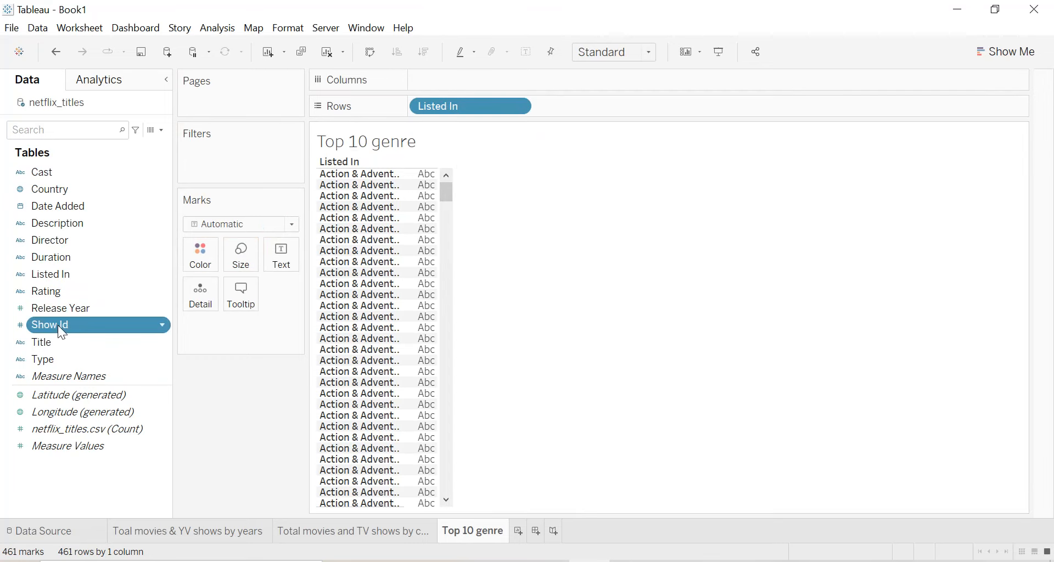
{"action": "left_click_drag", "start_coordinate": [57, 325], "coordinate": [286, 275]}
{"action": "right_click", "coordinate": [282, 328]}
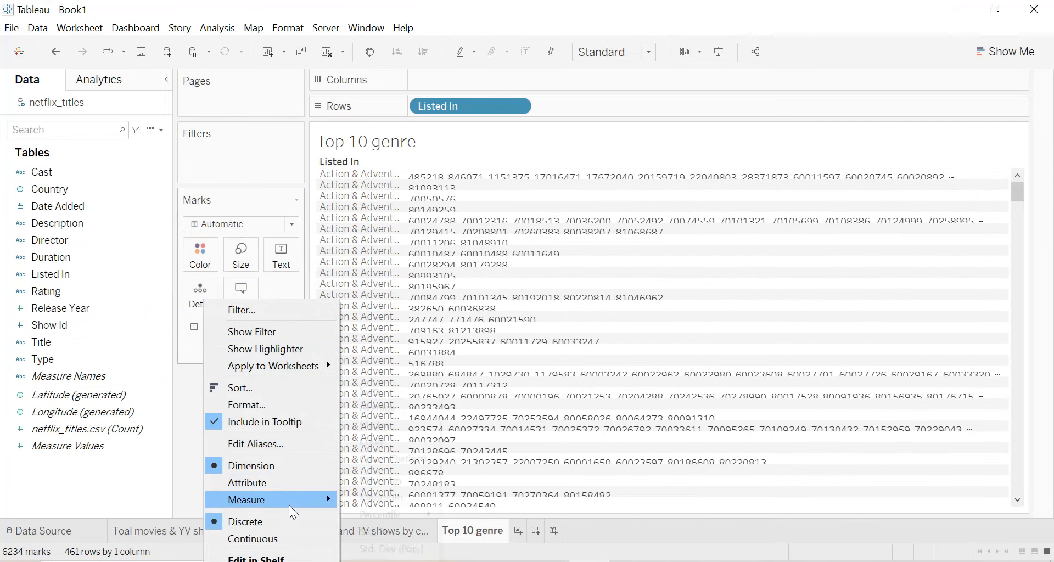
{"action": "mouse_move", "coordinate": [289, 500]}
{"action": "left_click", "coordinate": [383, 463]}
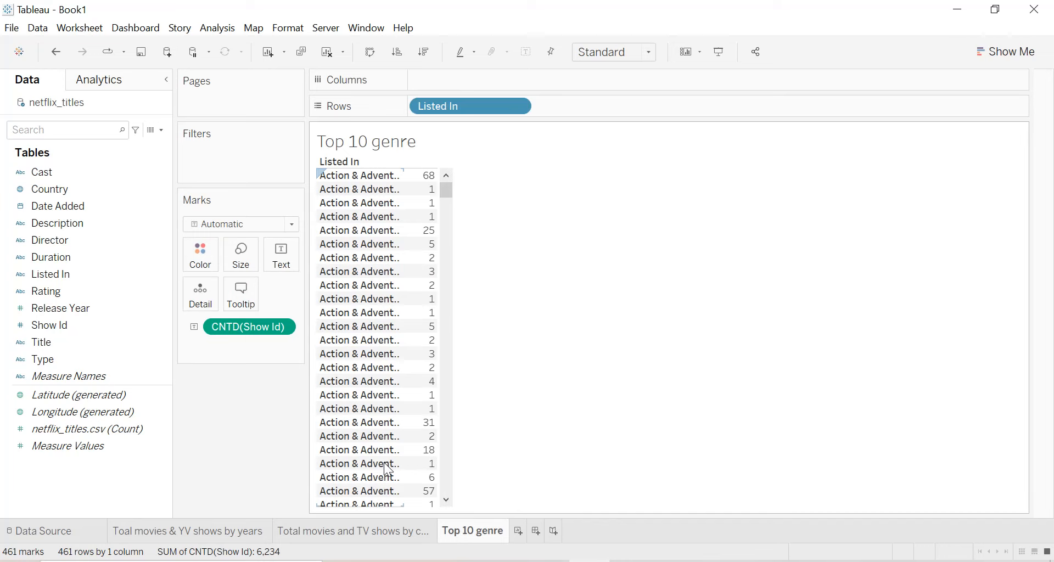
Sort the genres in descending order and filter Listed In to the top 10 by distinct count of Show Id.
{"action": "left_click", "coordinate": [423, 50]}
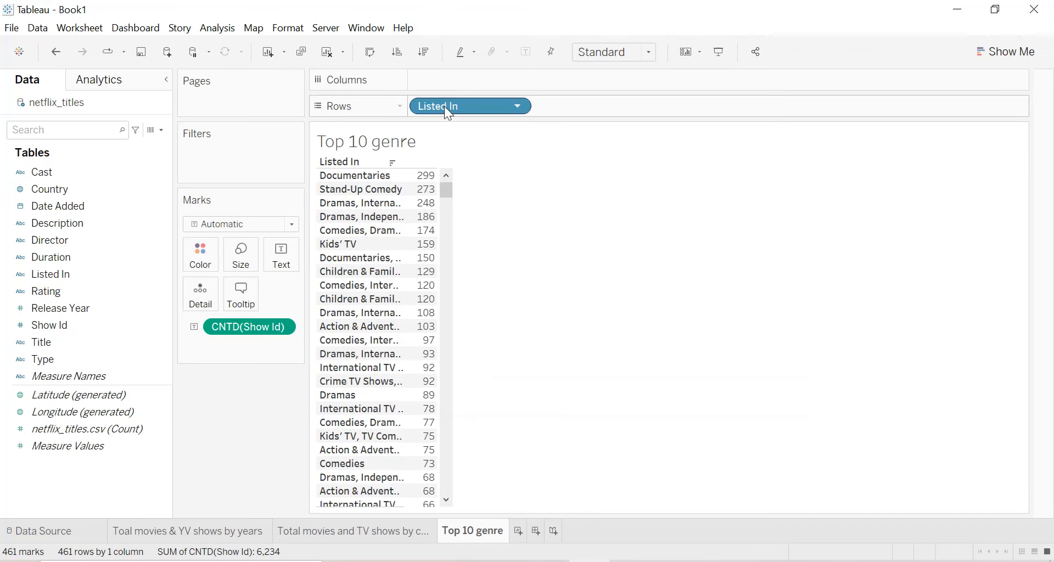
{"action": "left_click", "coordinate": [518, 107]}
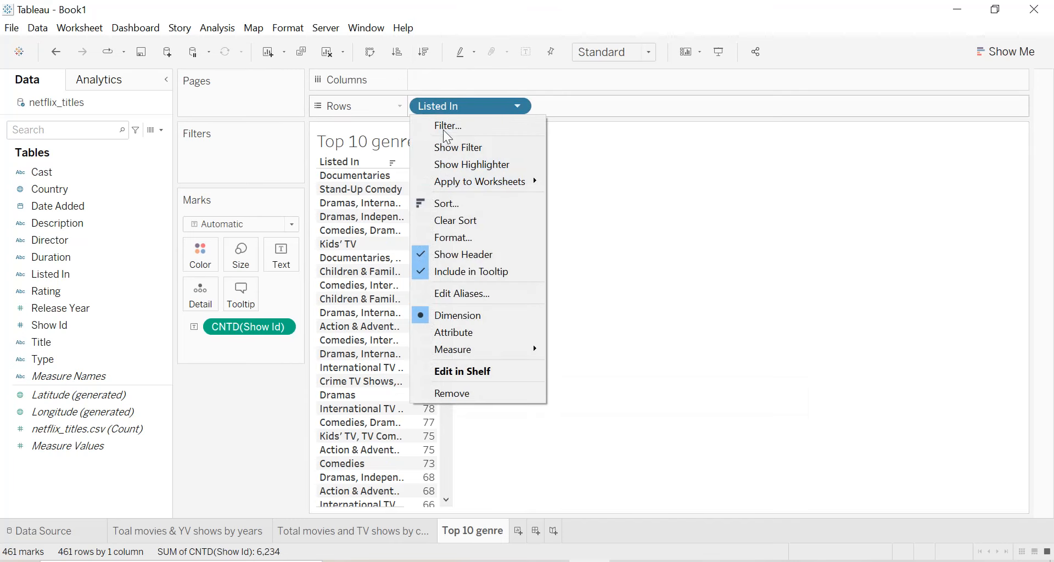
{"action": "left_click", "coordinate": [520, 125]}
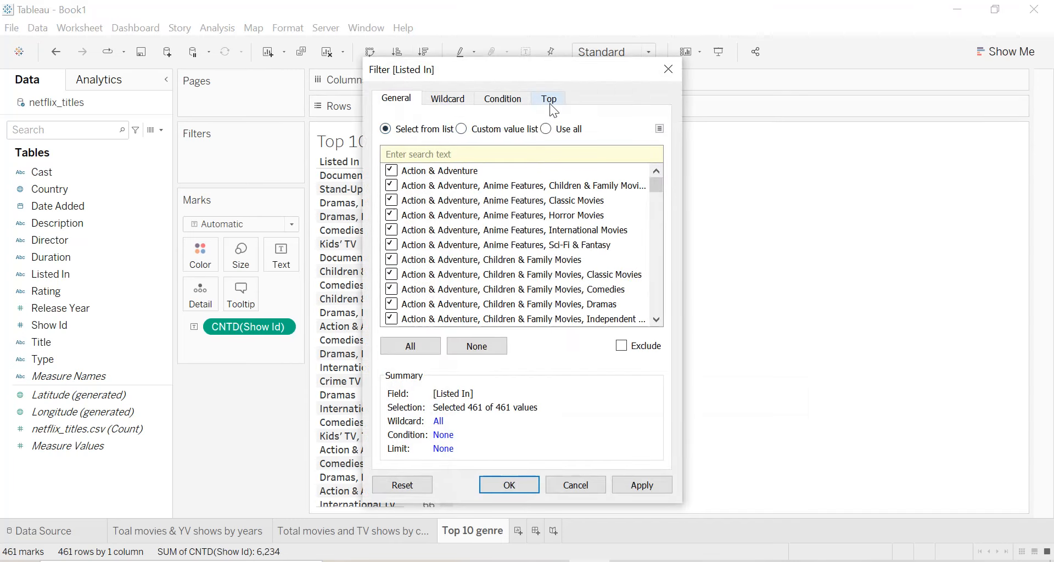
{"action": "left_click", "coordinate": [549, 98]}
{"action": "left_click", "coordinate": [387, 137]}
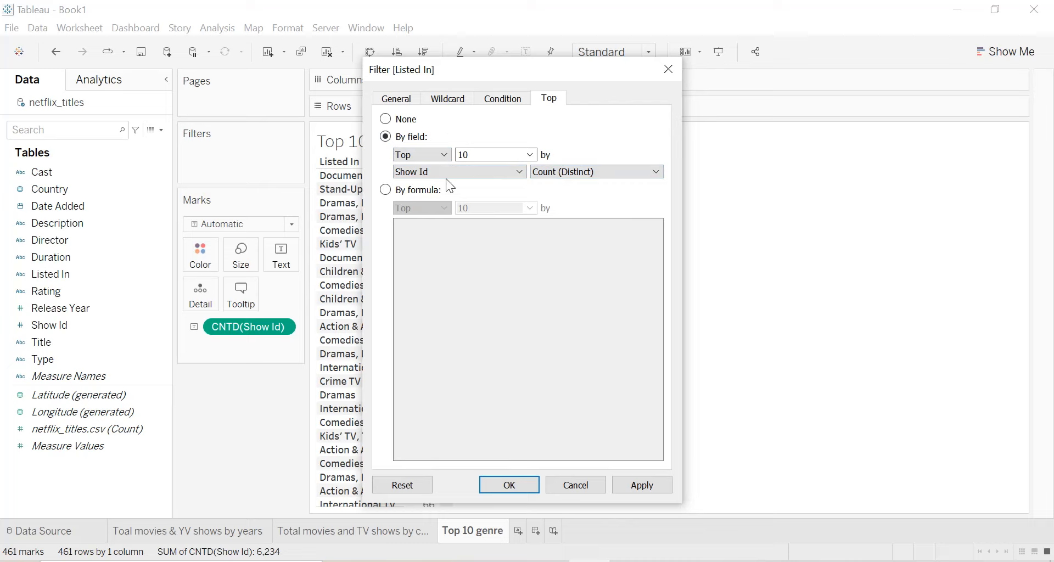
{"action": "left_click", "coordinate": [652, 481]}
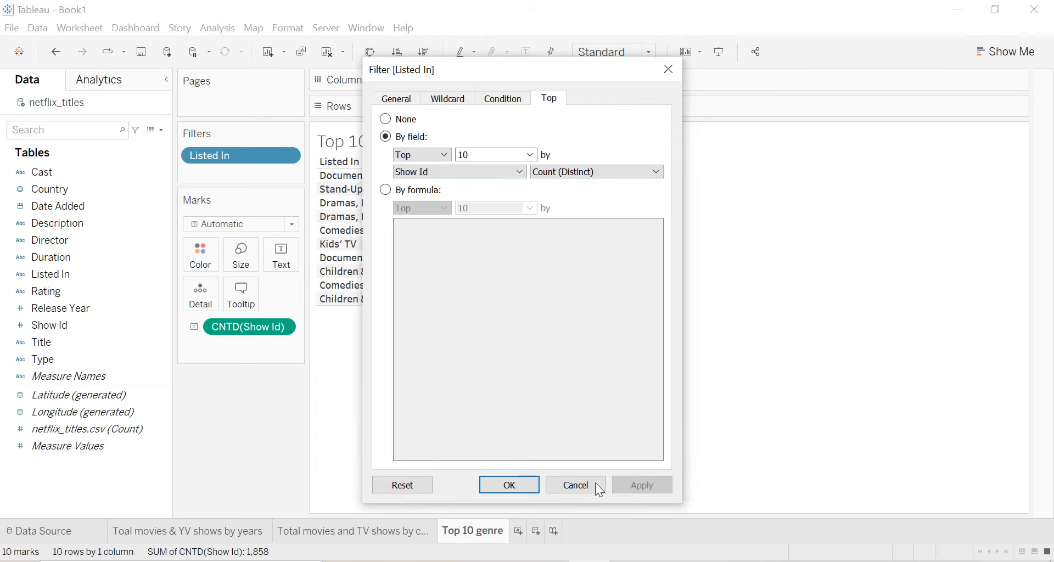
{"action": "left_click", "coordinate": [510, 485]}
Fit the sheet to Entire View and move the distinct count of Show Id to Columns to make a bar chart.
{"action": "left_click", "coordinate": [628, 55]}
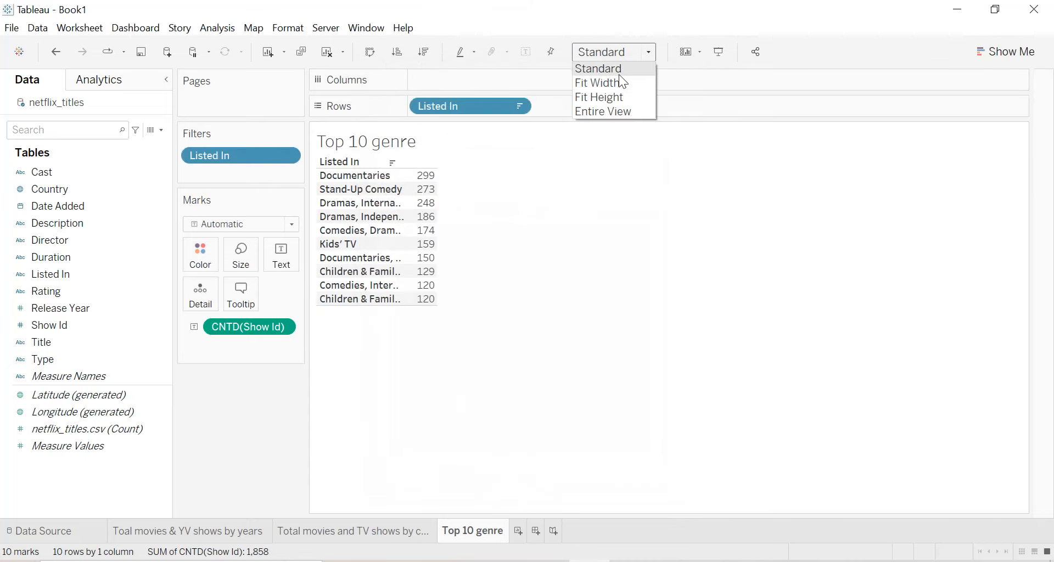
{"action": "left_click", "coordinate": [592, 107]}
{"action": "mouse_move", "coordinate": [809, 221]}
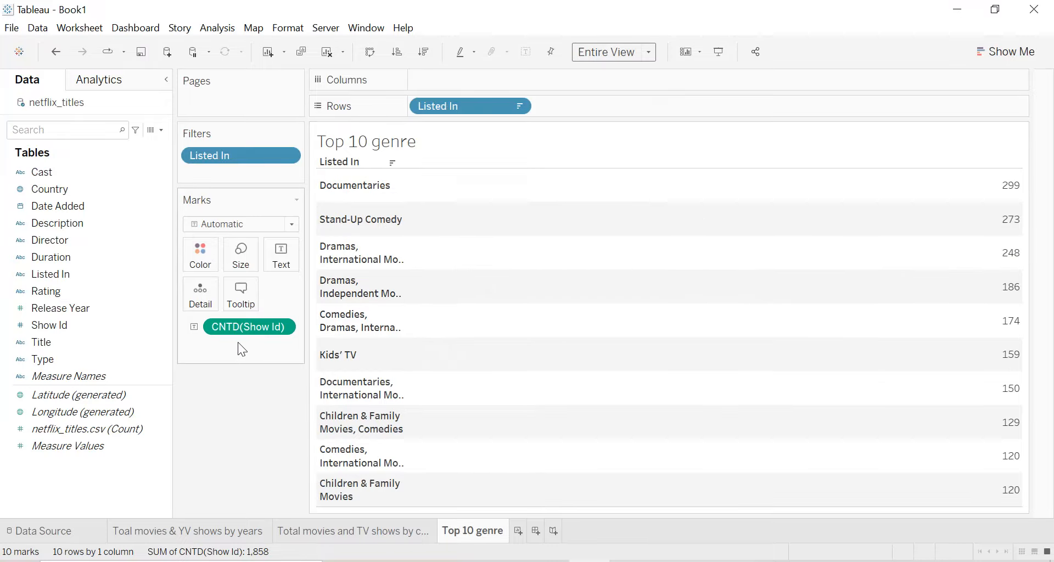
{"action": "left_click_drag", "start_coordinate": [237, 334], "coordinate": [466, 91]}
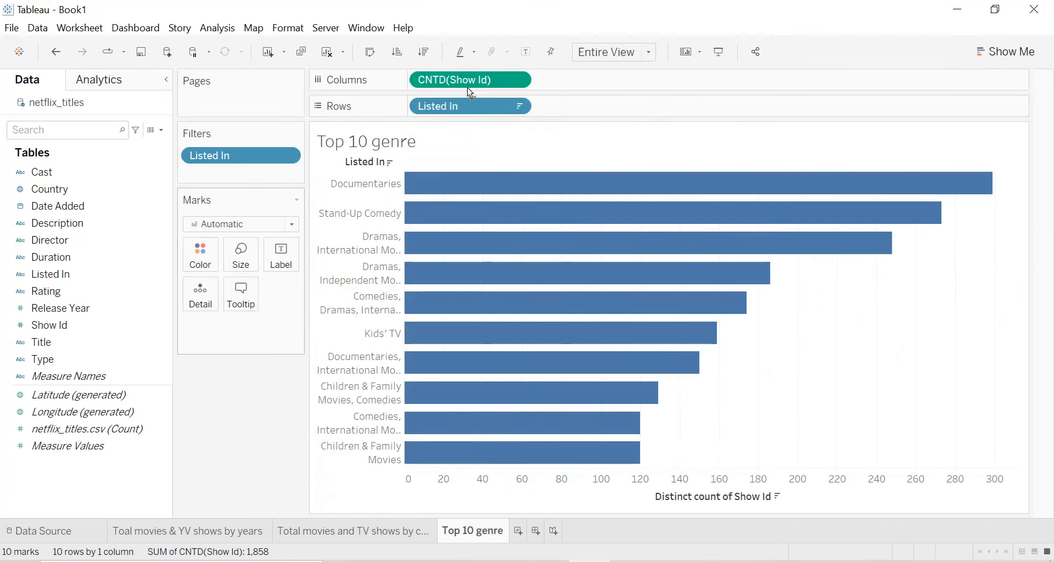
{"action": "mouse_move", "coordinate": [603, 207]}
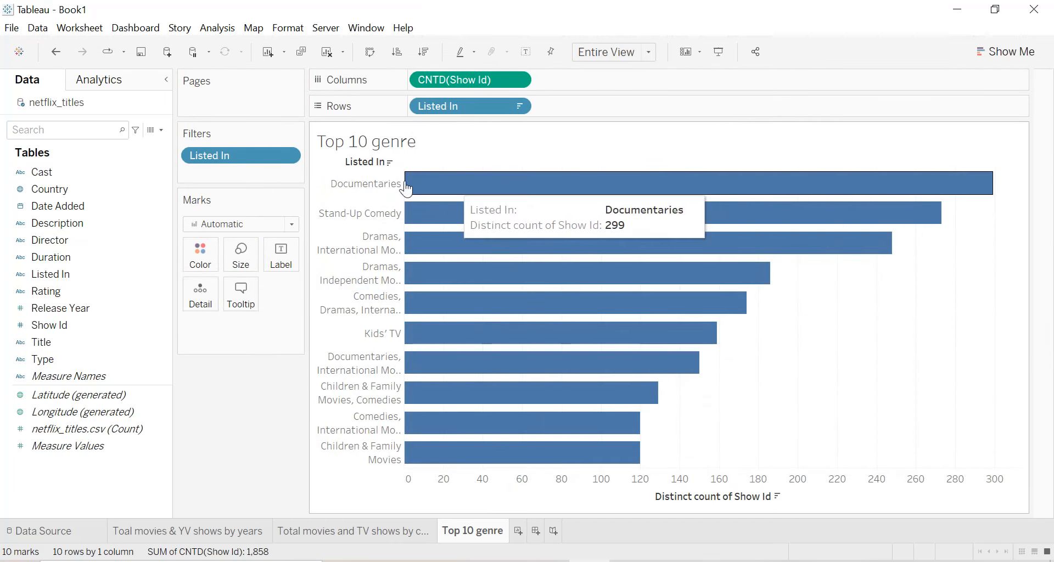
Hide the Listed In field label for rows and clear the title of the Distinct count of Show Id axis.
{"action": "right_click", "coordinate": [366, 162]}
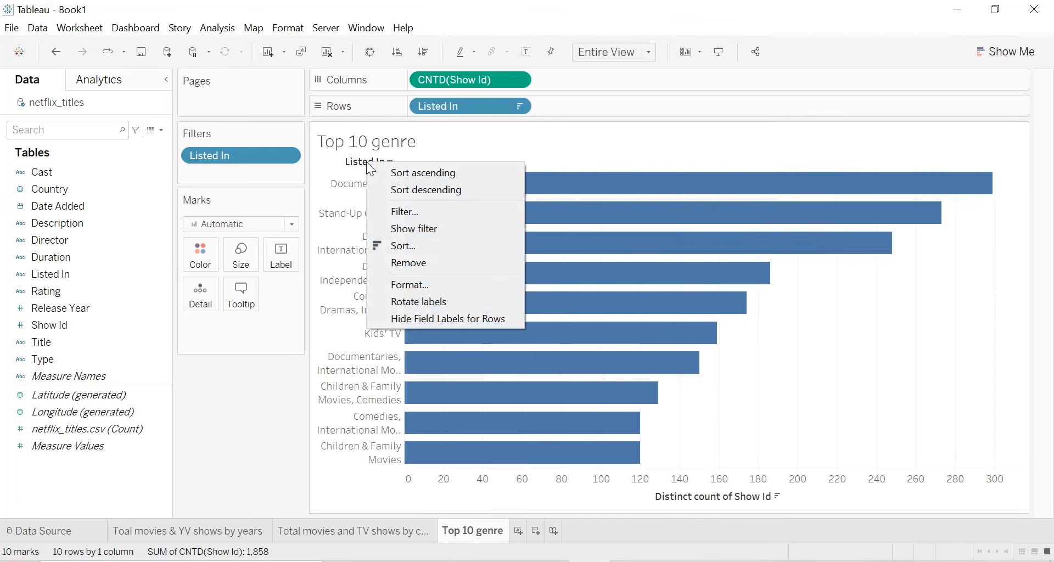
{"action": "left_click", "coordinate": [410, 321]}
{"action": "left_click", "coordinate": [661, 500]}
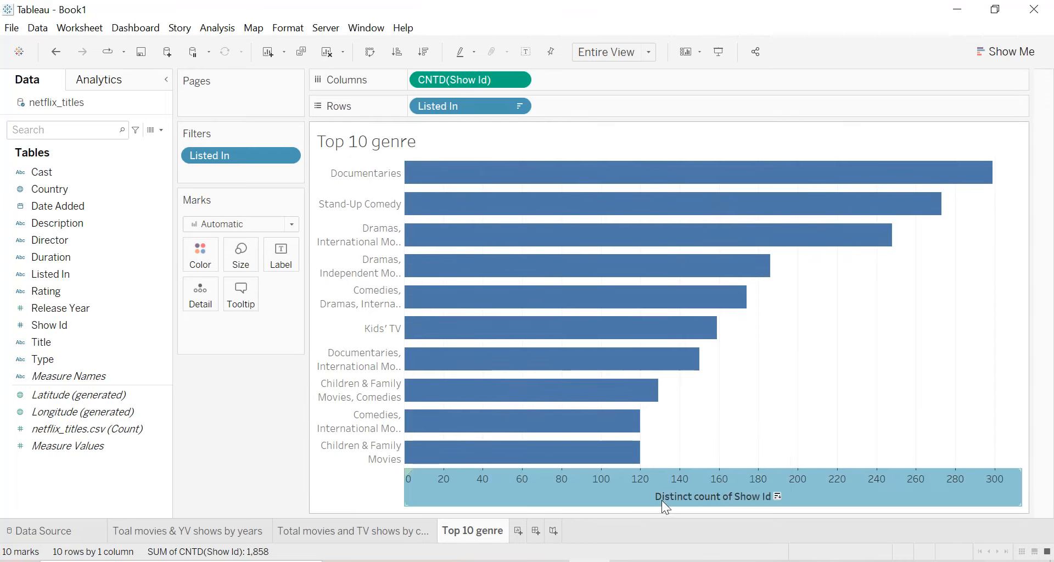
{"action": "right_click", "coordinate": [661, 500]}
{"action": "left_click", "coordinate": [709, 386]}
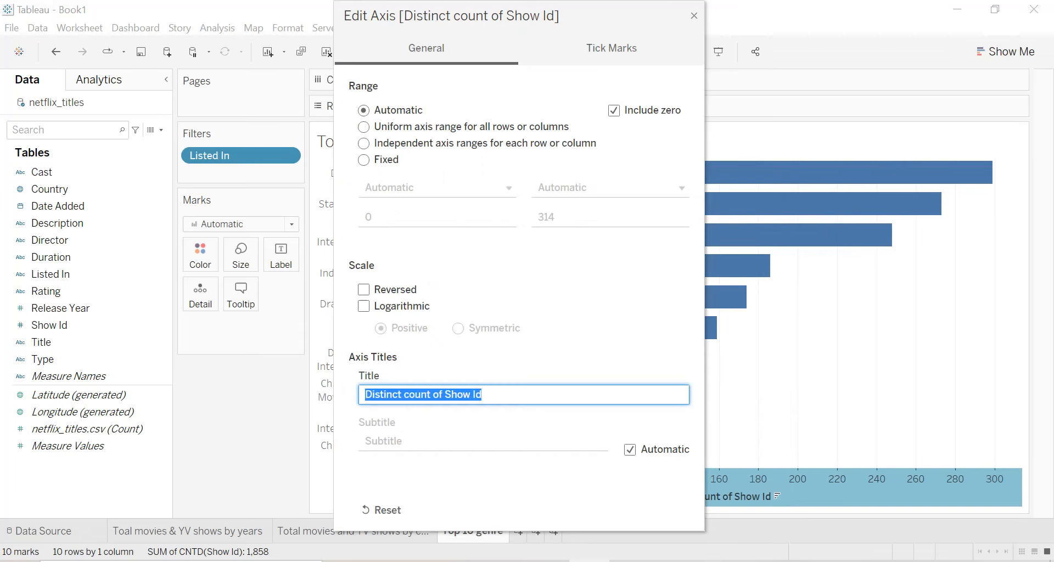
{"action": "key", "text": "BackSpace"}
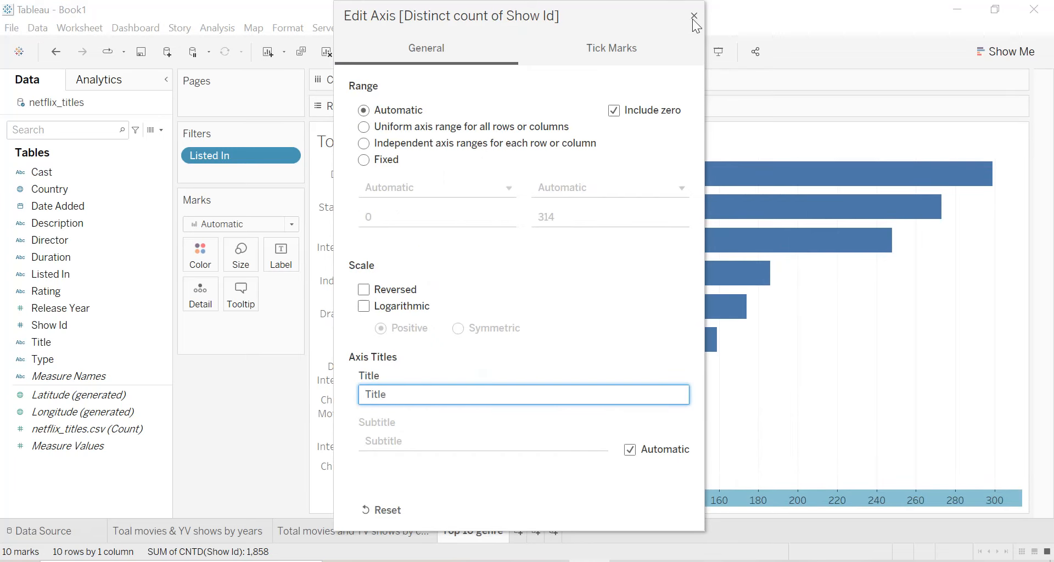
{"action": "left_click", "coordinate": [693, 17]}
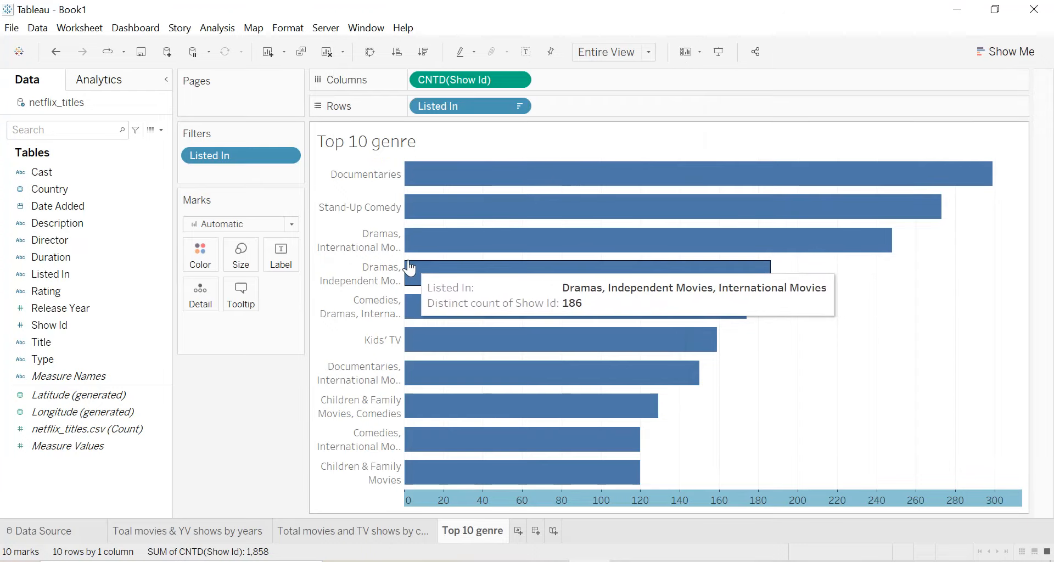
Widen the genre label column so the names fit, and make the "Top 10 genre" title centered, bold and red.
{"action": "left_click_drag", "start_coordinate": [477, 250], "coordinate": [482, 250]}
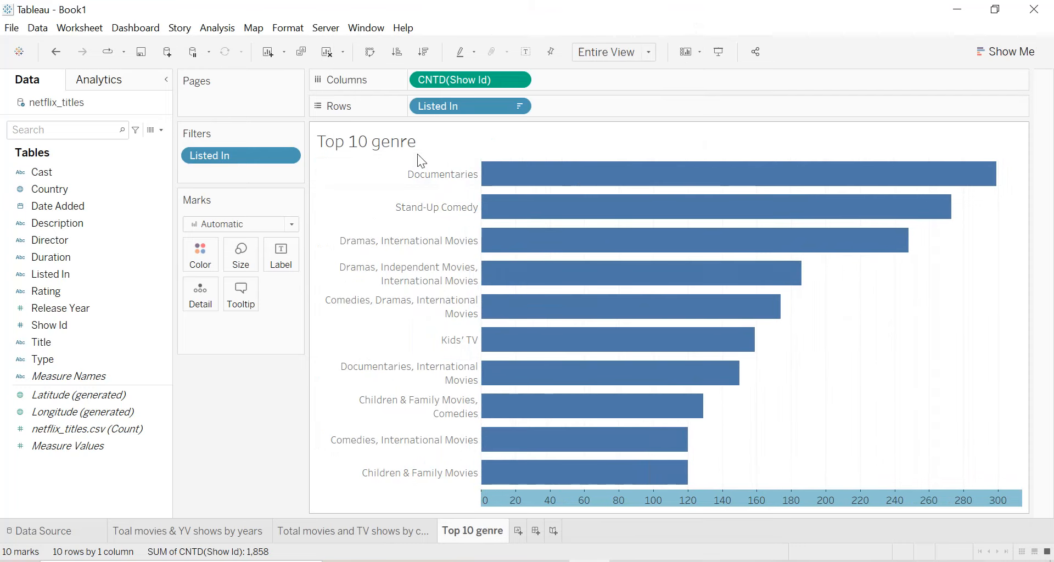
{"action": "double_click", "coordinate": [418, 137]}
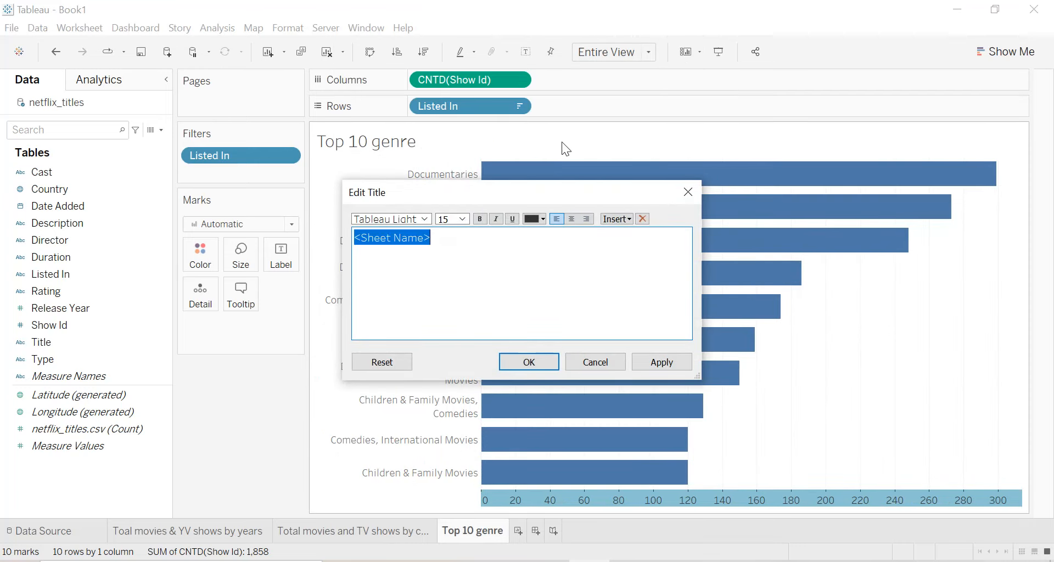
{"action": "left_click", "coordinate": [571, 218]}
{"action": "left_click", "coordinate": [480, 219]}
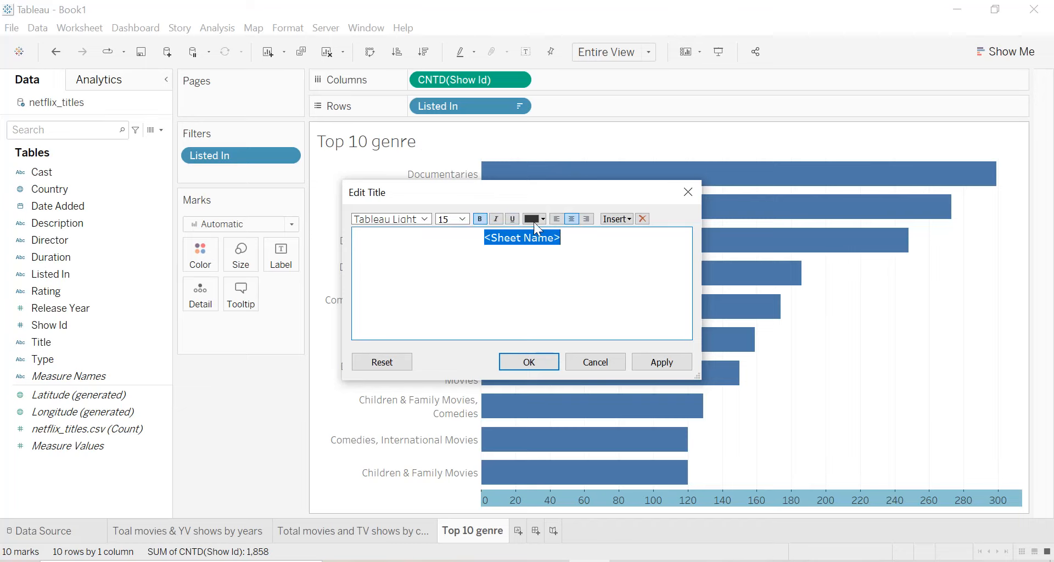
{"action": "left_click", "coordinate": [543, 219]}
{"action": "left_click", "coordinate": [533, 309]}
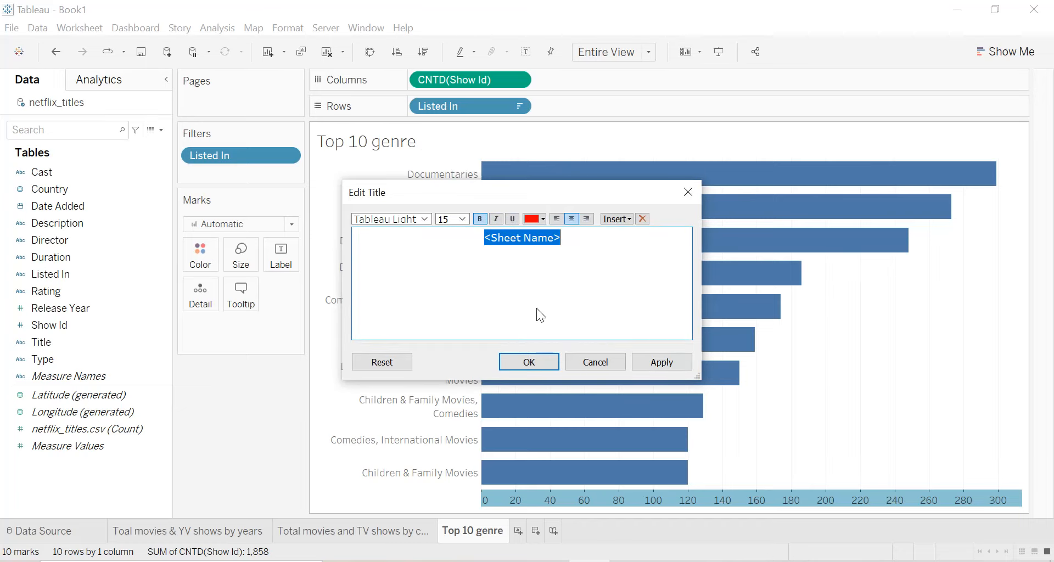
{"action": "left_click", "coordinate": [660, 361]}
{"action": "left_click", "coordinate": [550, 361]}
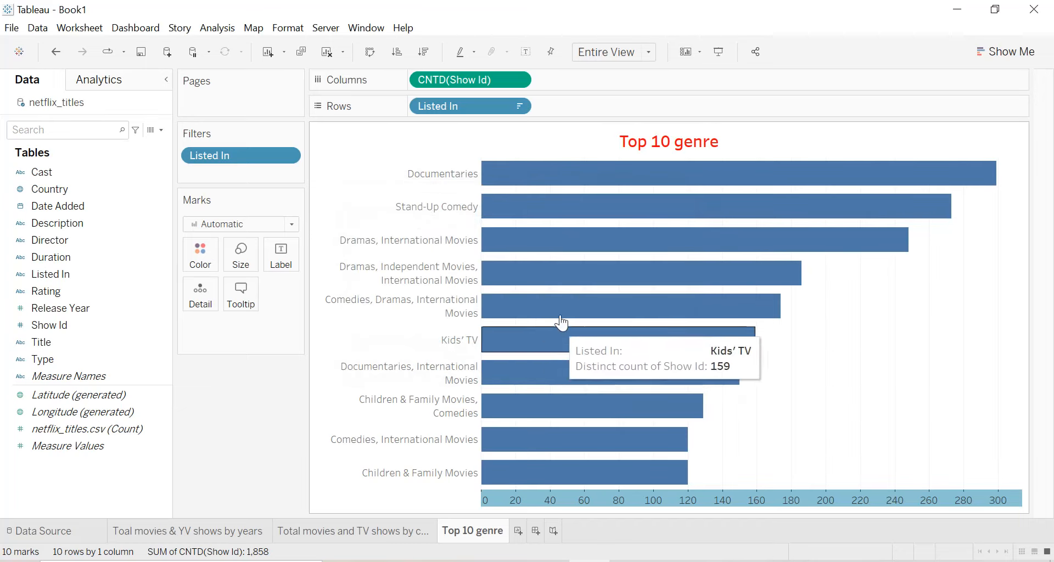
Color the genre bars red and set the worksheet shading to black.
{"action": "left_click", "coordinate": [216, 267]}
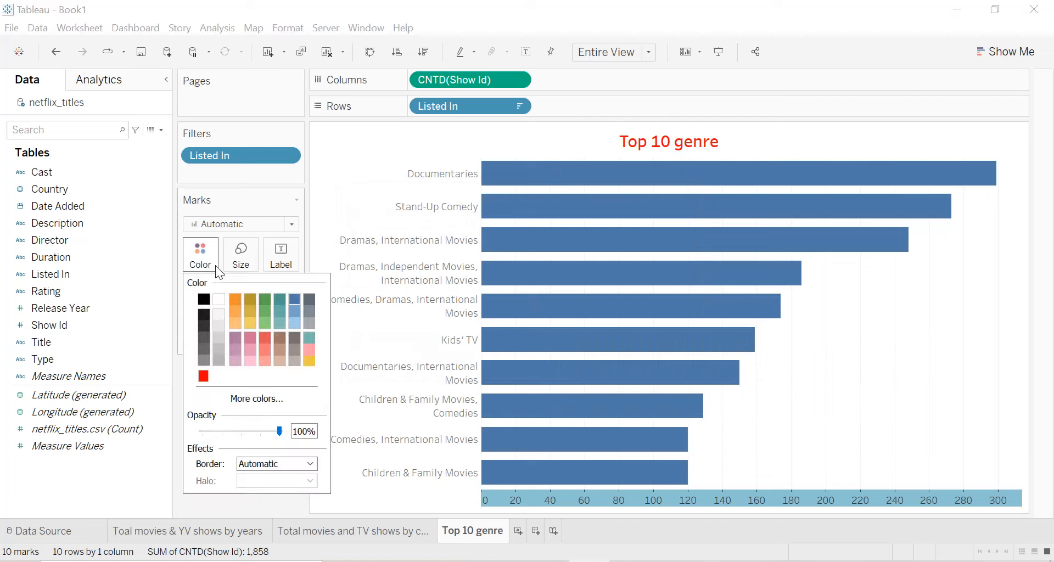
{"action": "left_click", "coordinate": [203, 376]}
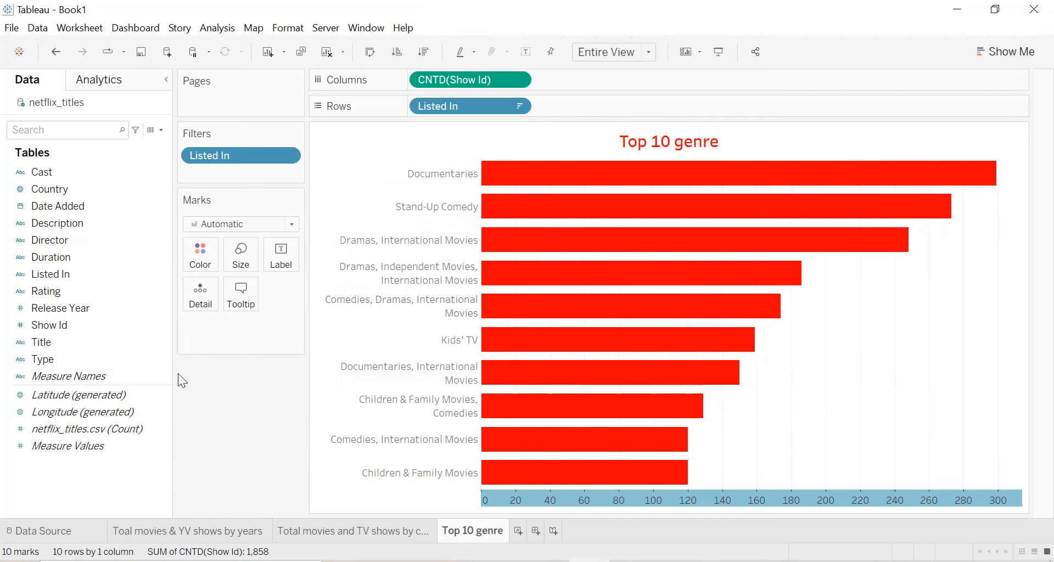
{"action": "right_click", "coordinate": [853, 328]}
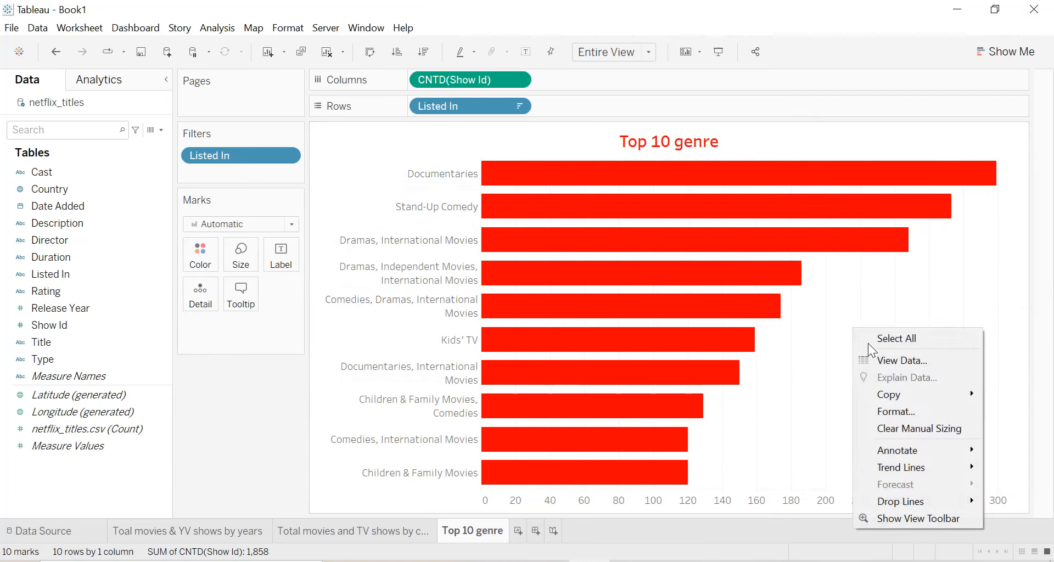
{"action": "left_click", "coordinate": [892, 411]}
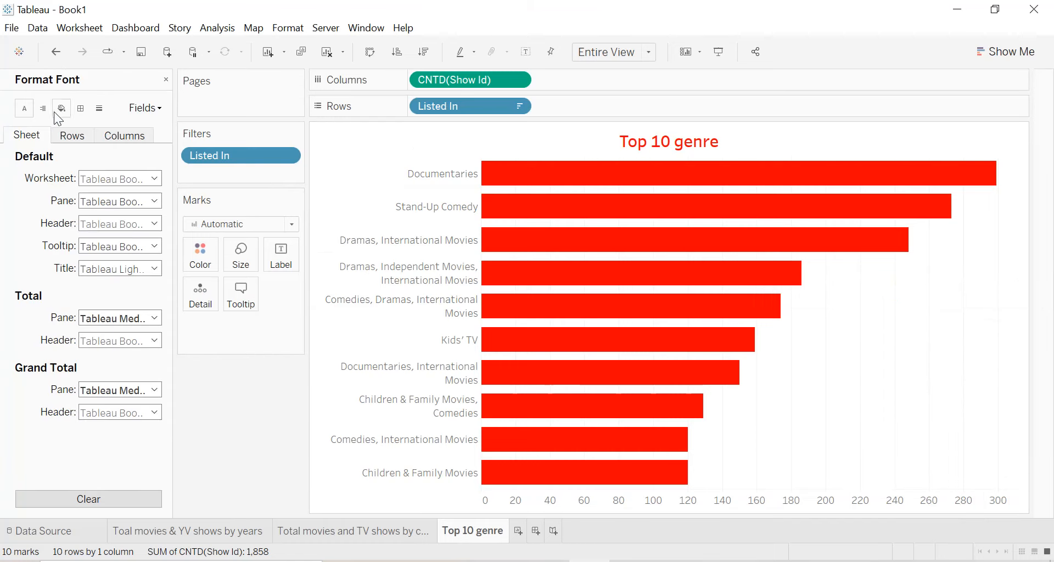
{"action": "left_click", "coordinate": [63, 108]}
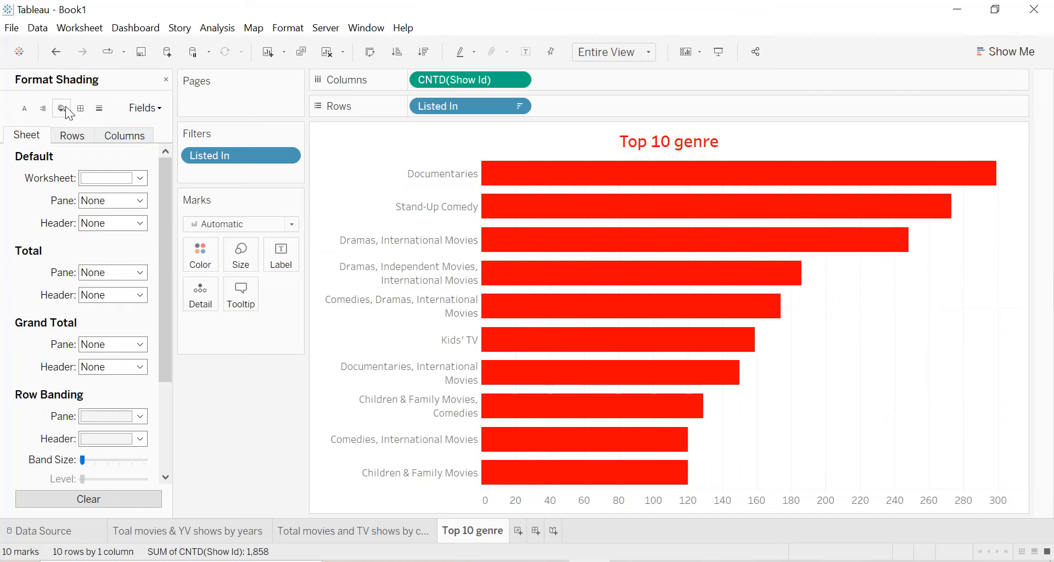
{"action": "left_click", "coordinate": [113, 183]}
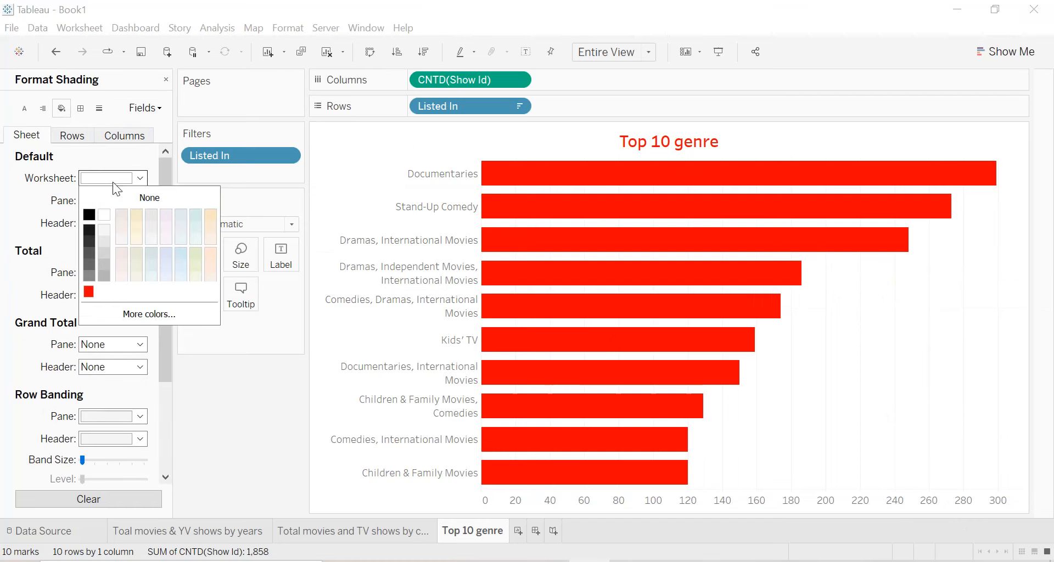
{"action": "left_click", "coordinate": [92, 215]}
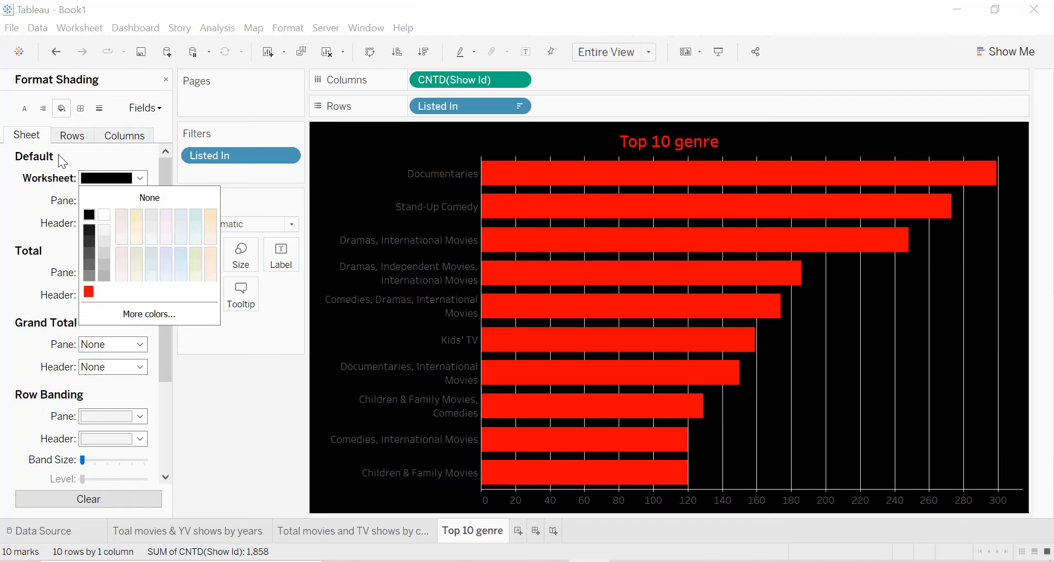
Set the worksheet's default font to white and bold.
{"action": "left_click", "coordinate": [24, 109]}
{"action": "left_click", "coordinate": [102, 181]}
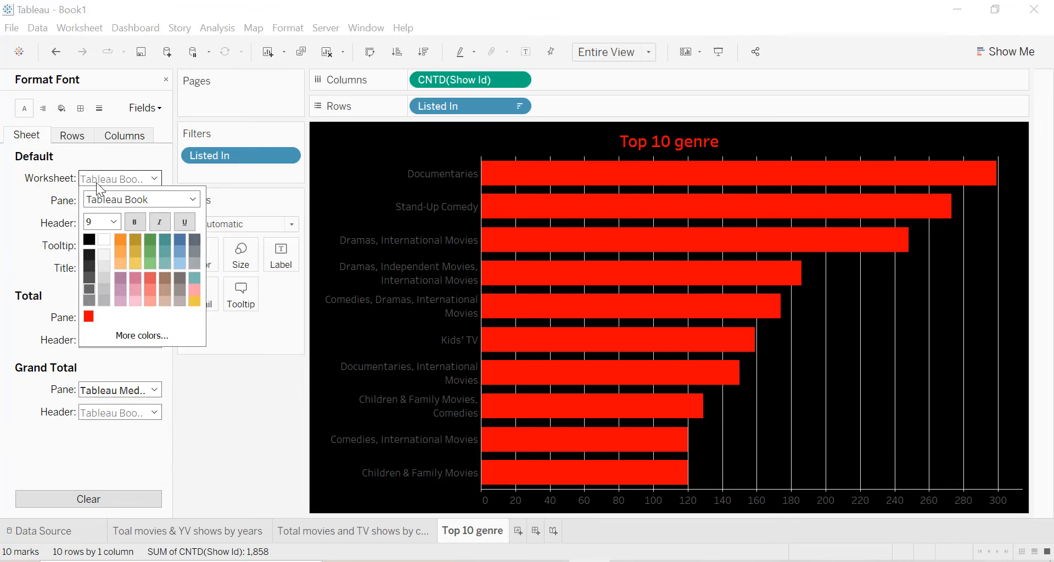
{"action": "left_click", "coordinate": [106, 244]}
{"action": "left_click", "coordinate": [139, 224]}
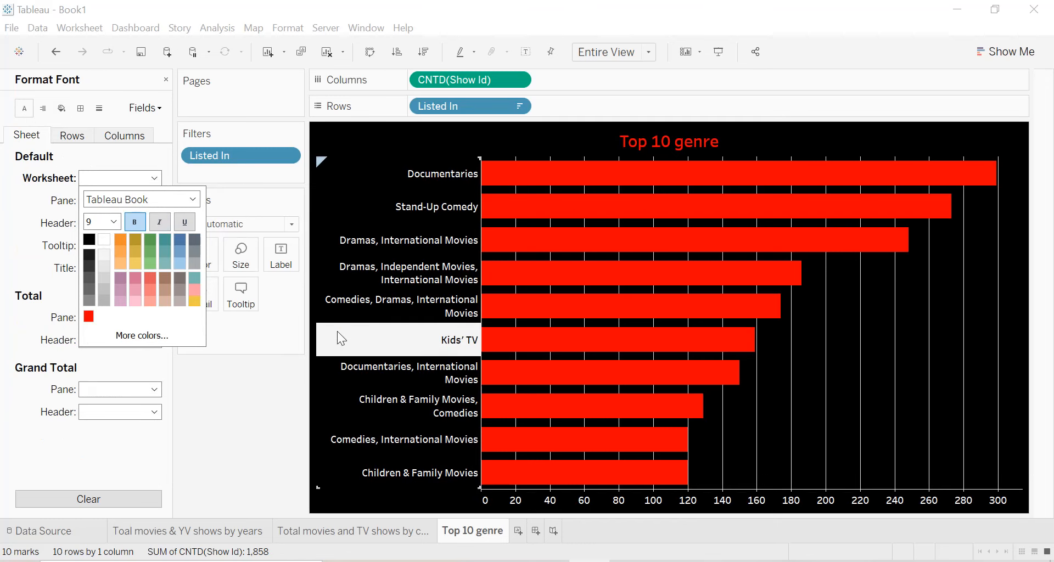
{"action": "left_click", "coordinate": [814, 353]}
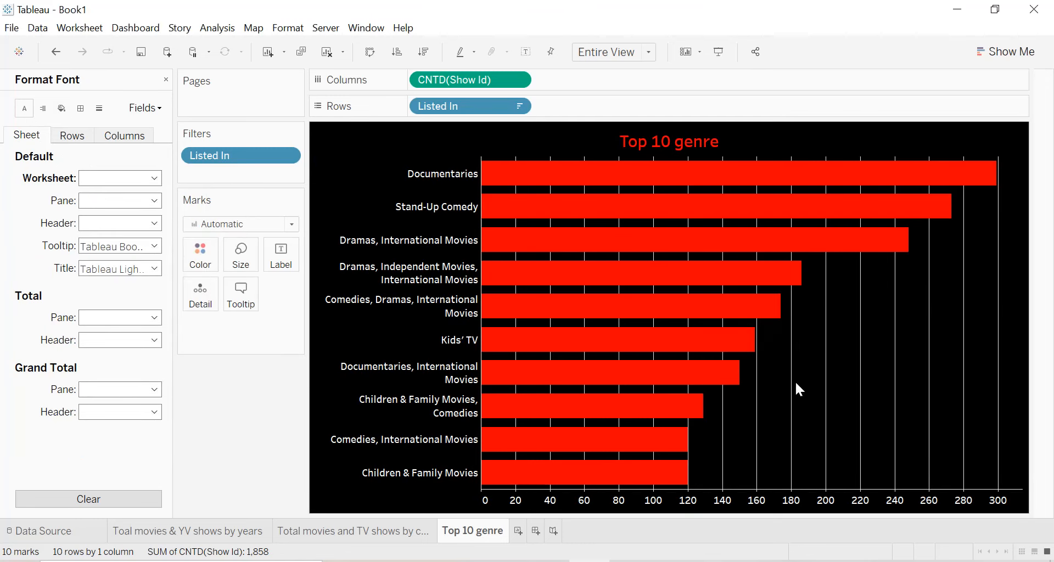
Remove the column grid lines and label each bar with the distinct count of Show Id.
{"action": "left_click", "coordinate": [98, 107]}
{"action": "left_click", "coordinate": [123, 136]}
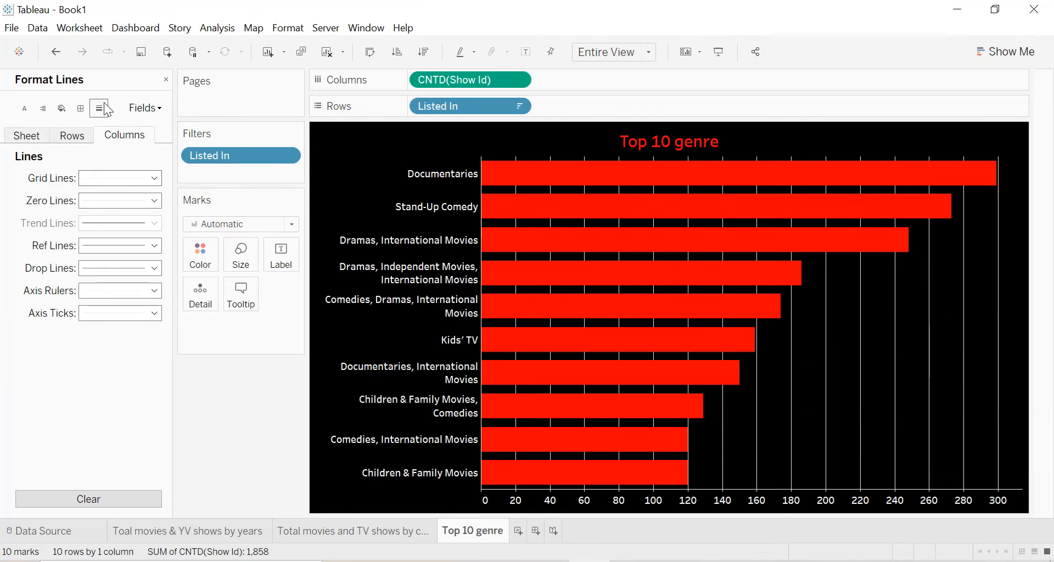
{"action": "left_click", "coordinate": [90, 178]}
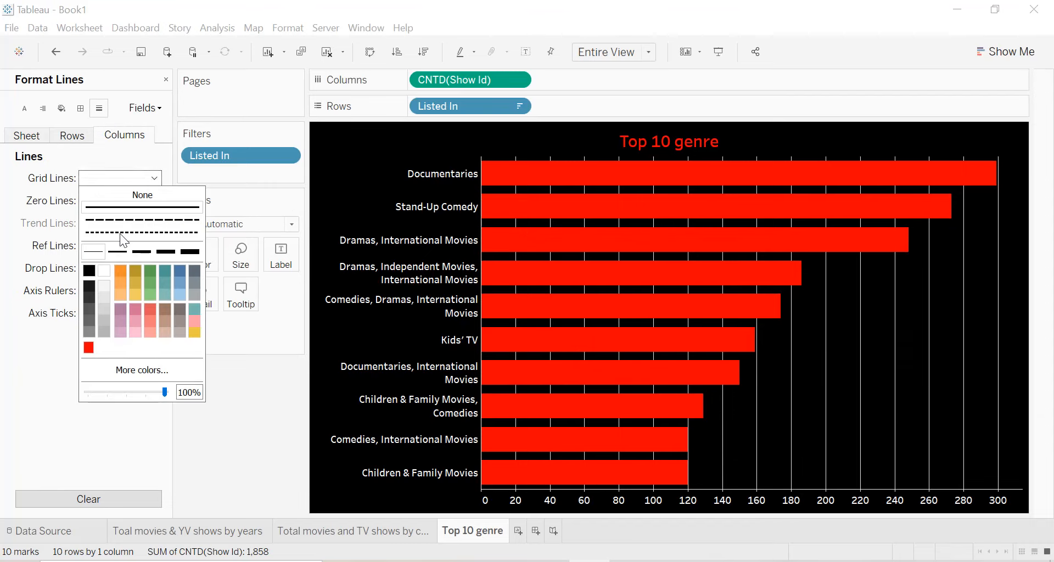
{"action": "left_click", "coordinate": [135, 195]}
{"action": "left_click", "coordinate": [854, 321]}
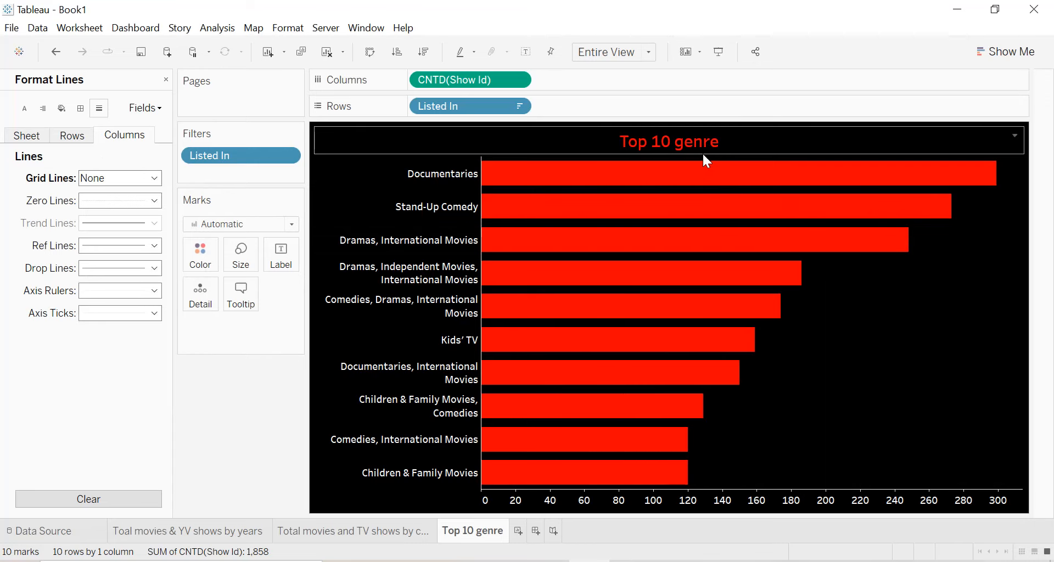
{"action": "left_click", "coordinate": [166, 81]}
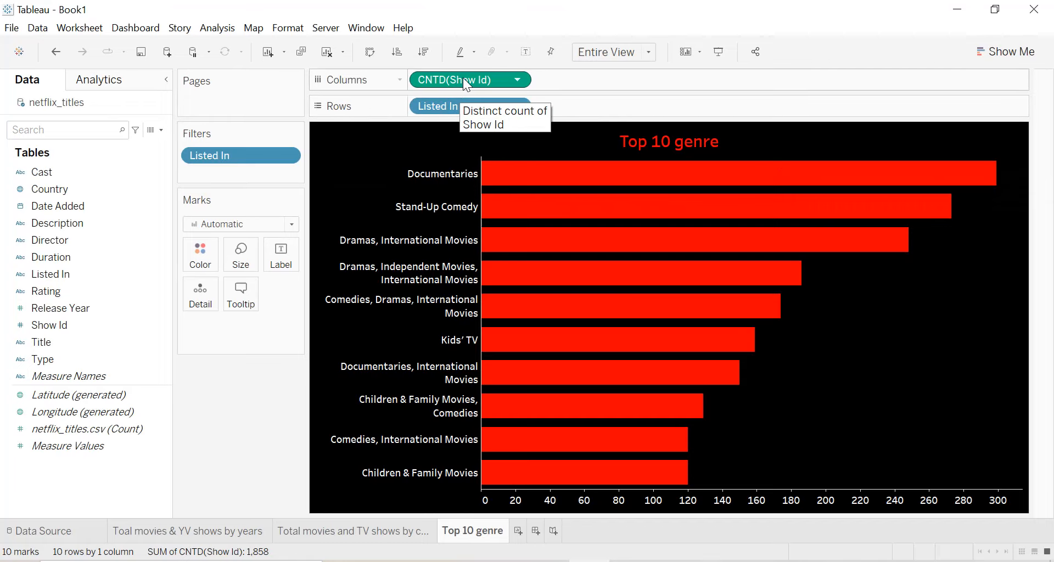
{"action": "left_click_drag", "start_coordinate": [466, 85], "coordinate": [277, 258]}
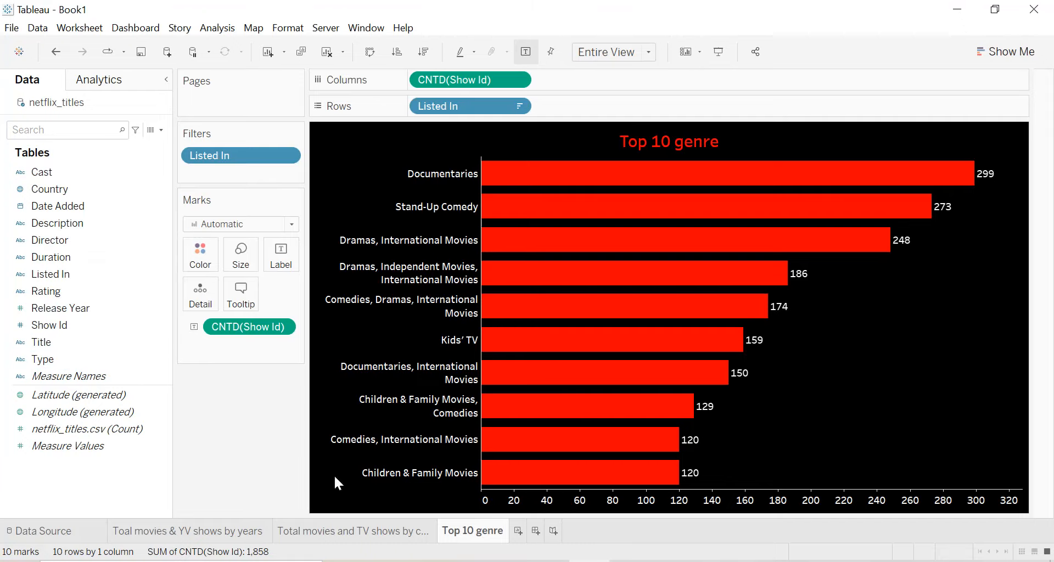
Add a new worksheet and name it "Movies & TV shows distribution".
{"action": "left_click", "coordinate": [517, 530]}
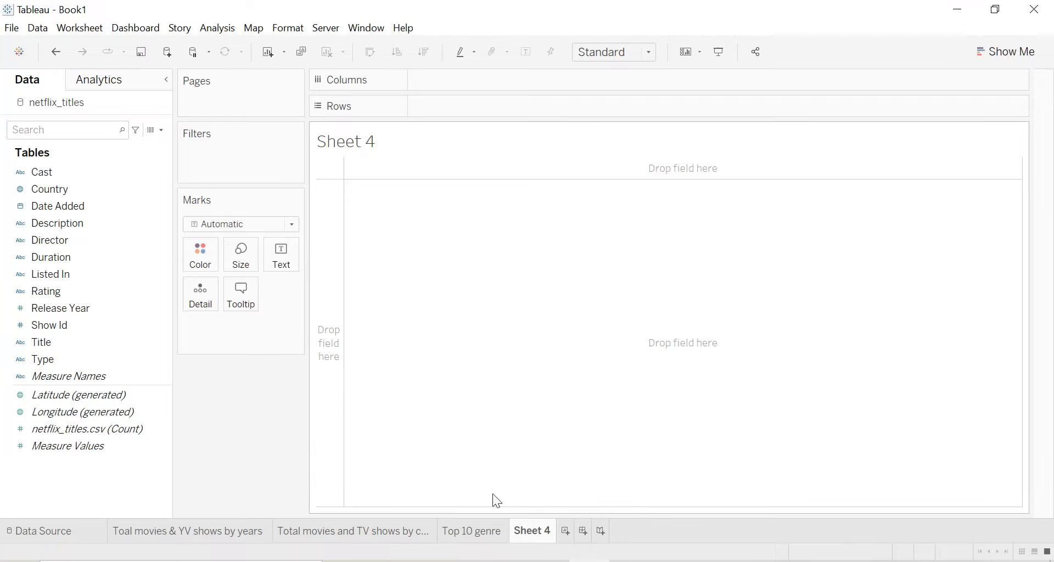
{"action": "double_click", "coordinate": [543, 532]}
{"action": "type", "text": "Movies & TV shows "}
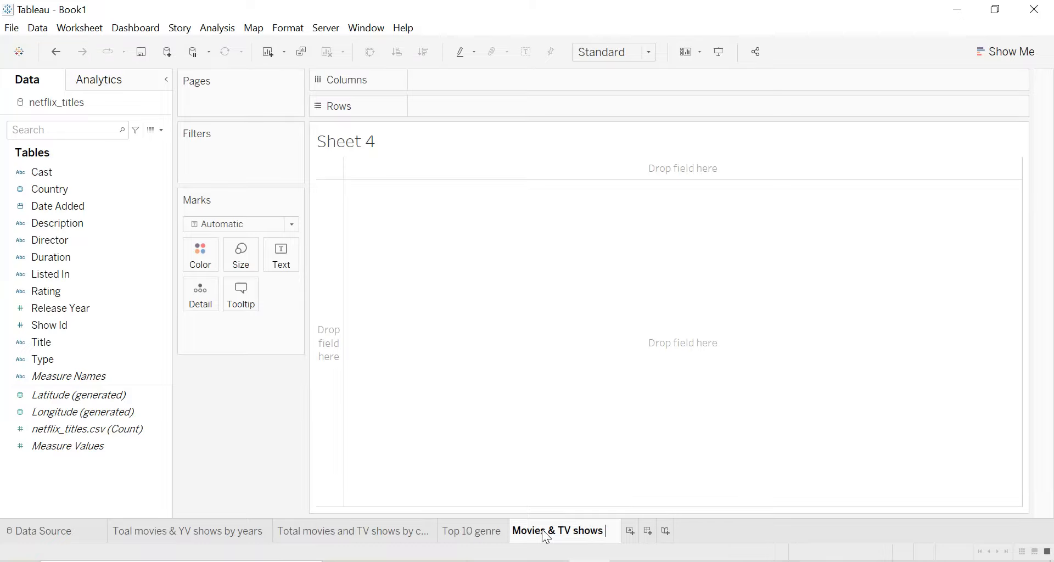
{"action": "type", "text": "distr"}
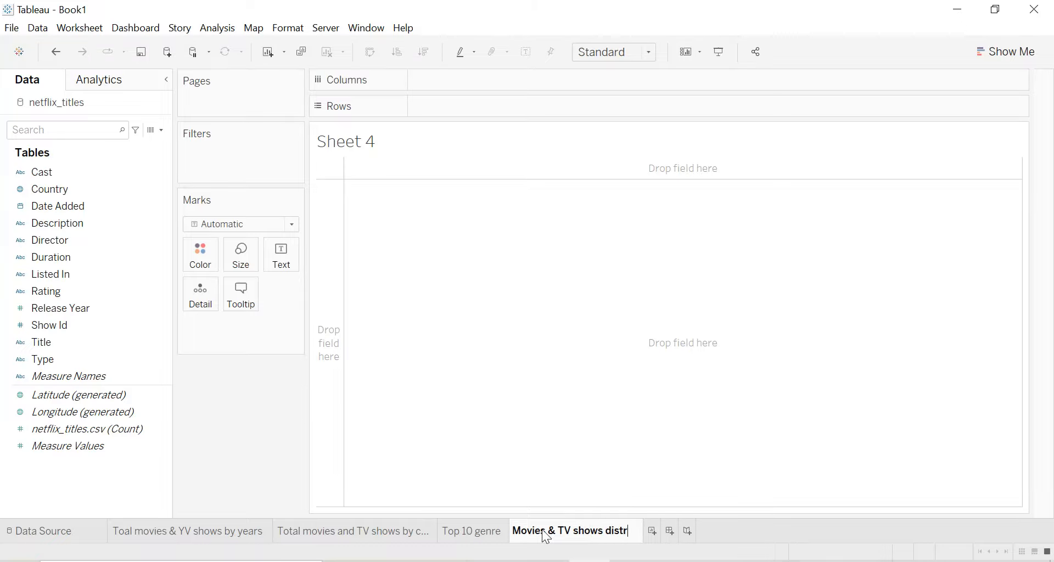
{"action": "type", "text": "ibution"}
{"action": "key", "text": "Return"}
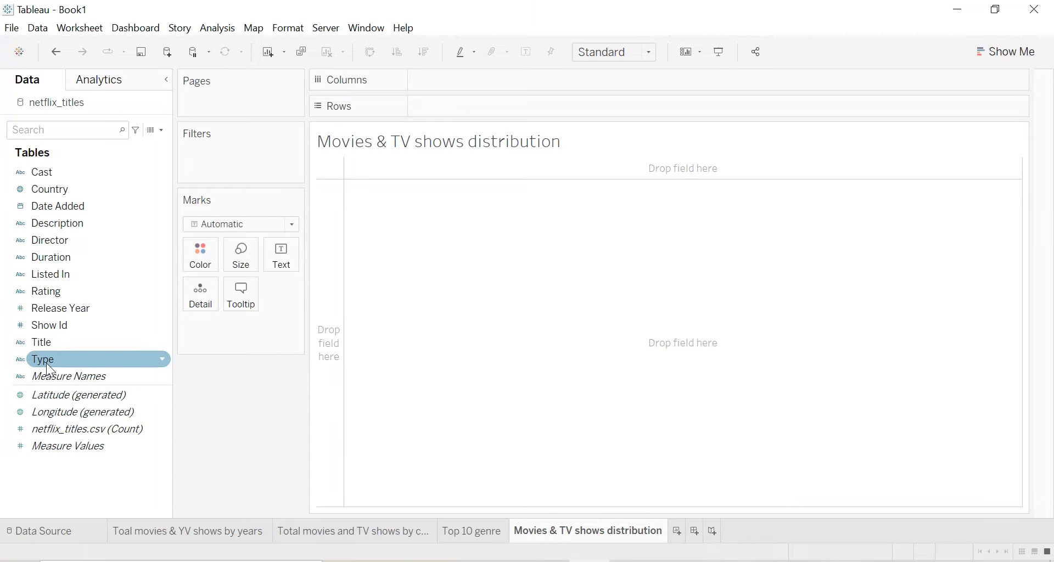
List the Type values as rows and show the distinct count of Show Id as text for each.
{"action": "left_click_drag", "start_coordinate": [47, 361], "coordinate": [442, 115]}
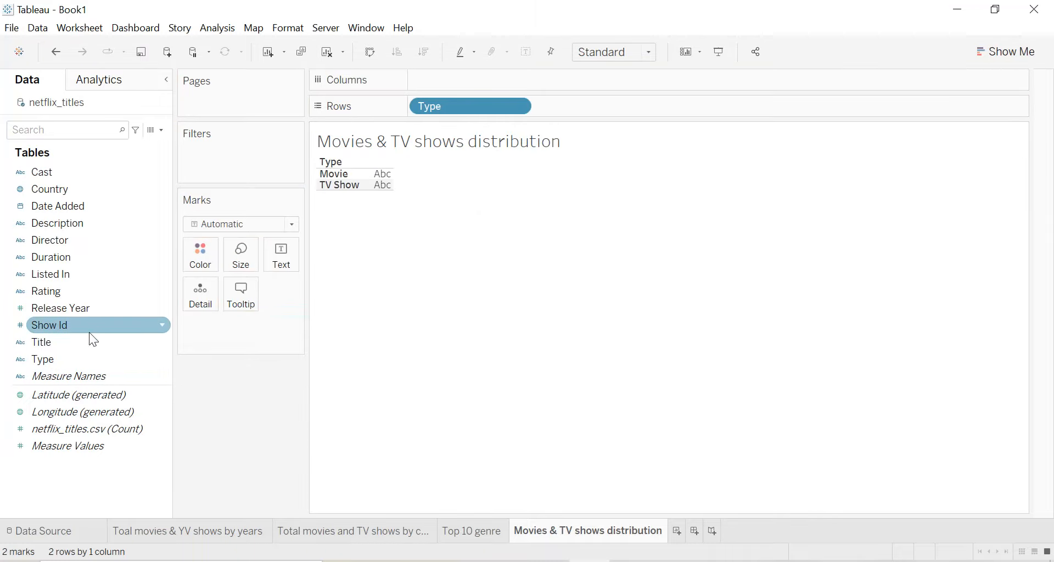
{"action": "left_click_drag", "start_coordinate": [77, 327], "coordinate": [283, 267]}
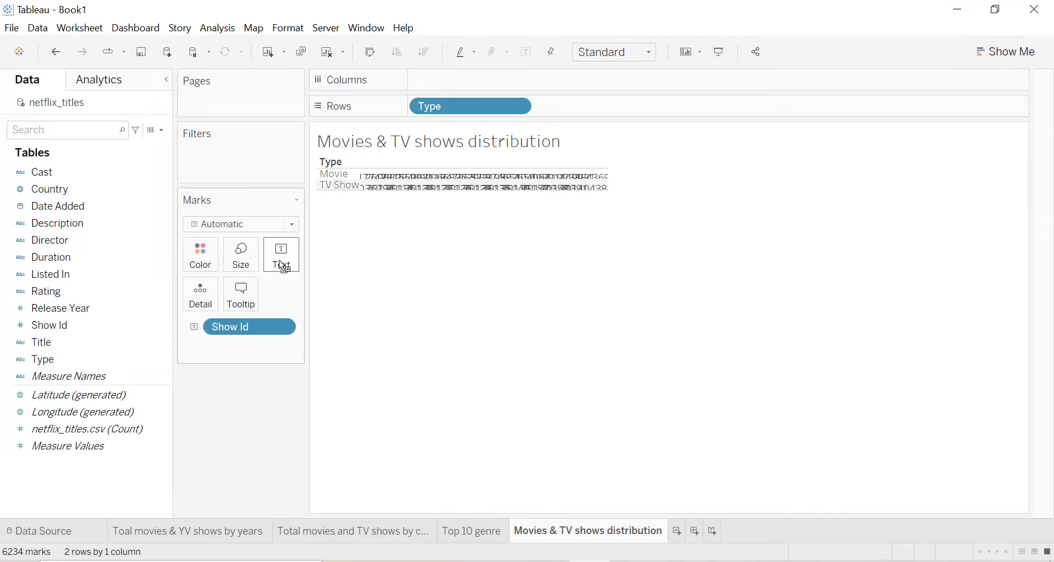
{"action": "left_click", "coordinate": [287, 327]}
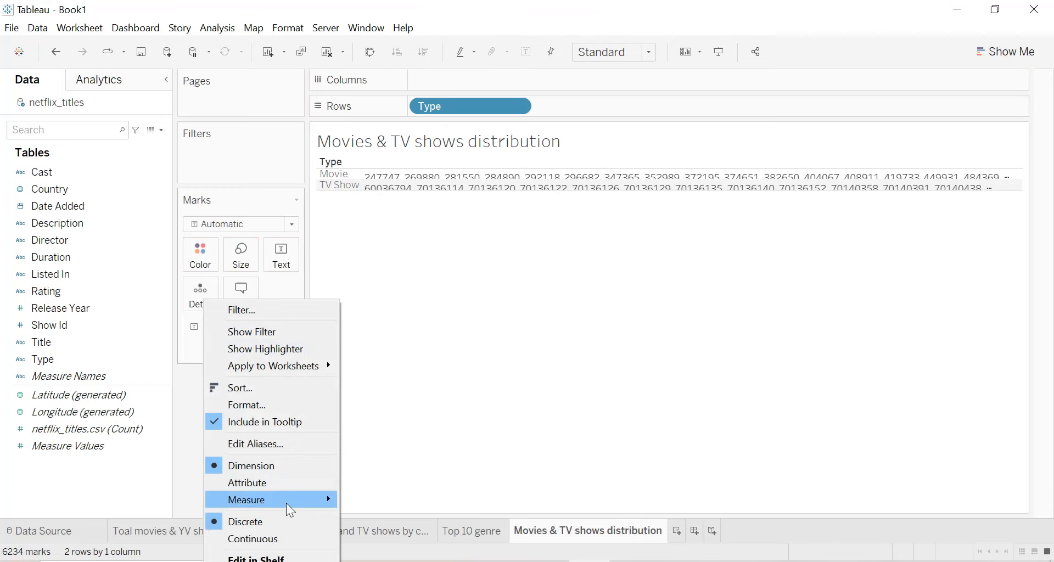
{"action": "mouse_move", "coordinate": [287, 501]}
{"action": "left_click", "coordinate": [394, 461]}
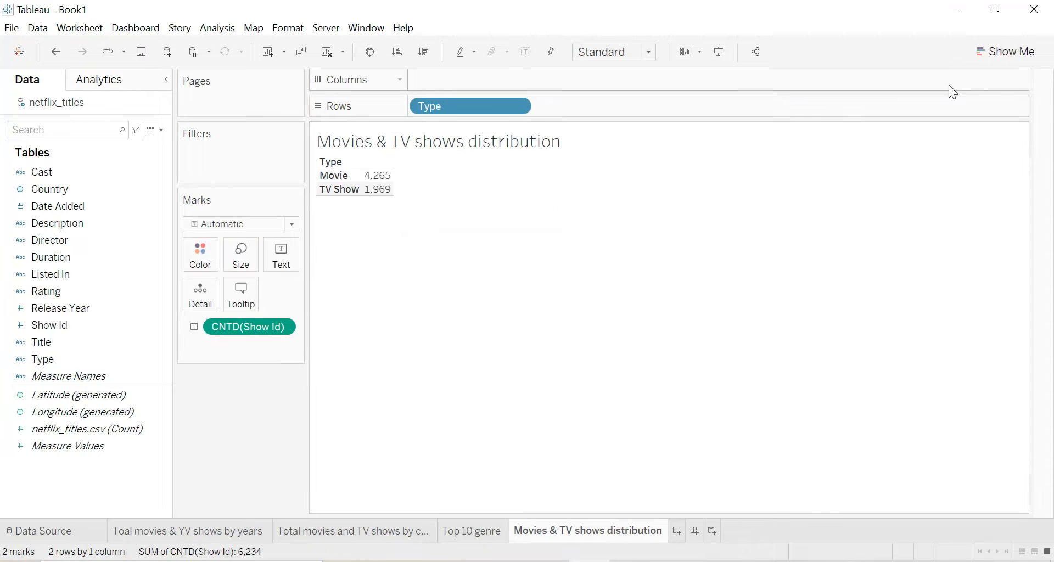
Convert the Type table into a stacked bar chart of the distinct count of Show Id.
{"action": "left_click", "coordinate": [985, 68]}
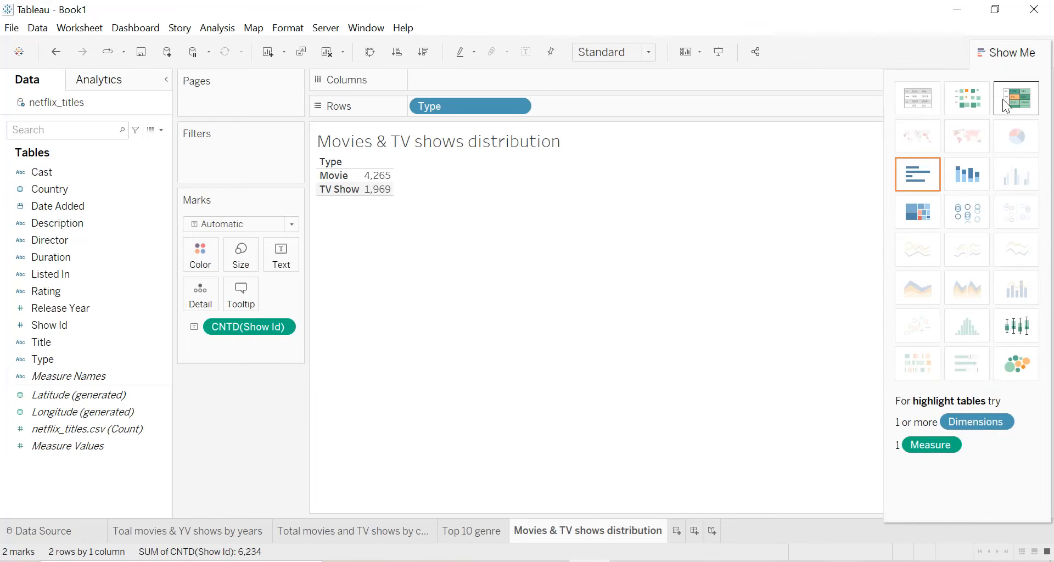
{"action": "left_click", "coordinate": [977, 183]}
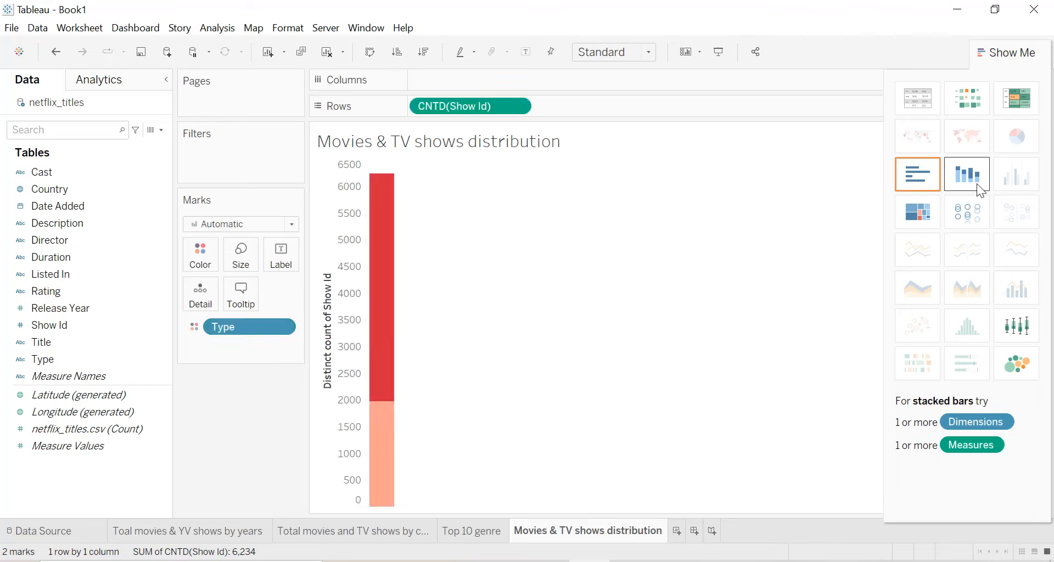
Convert the stacked bar into packed bubbles and add the distinct count of Show Id to the bubble labels.
{"action": "left_click", "coordinate": [1016, 365]}
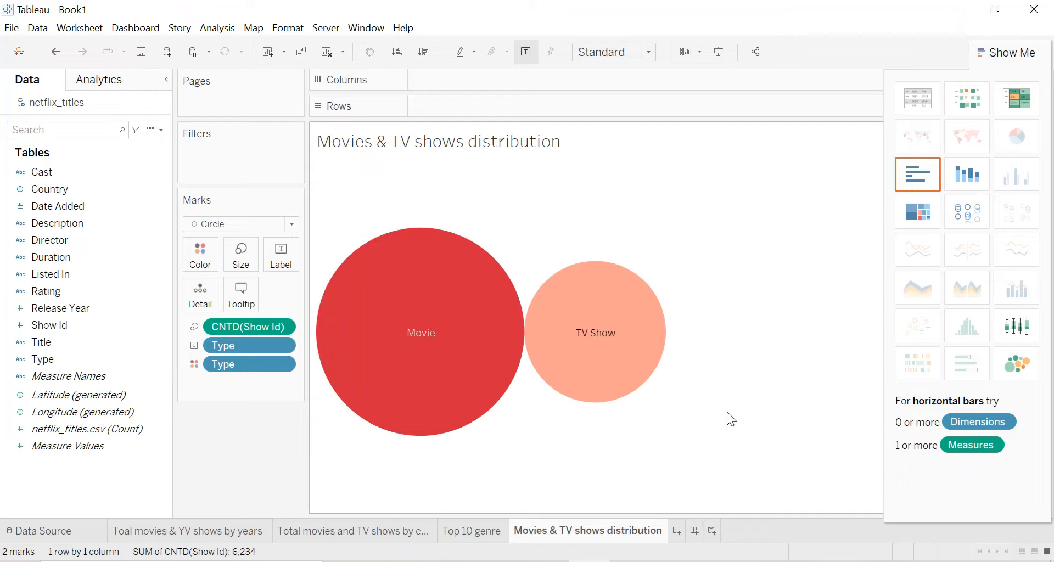
{"action": "left_click", "coordinate": [1024, 50]}
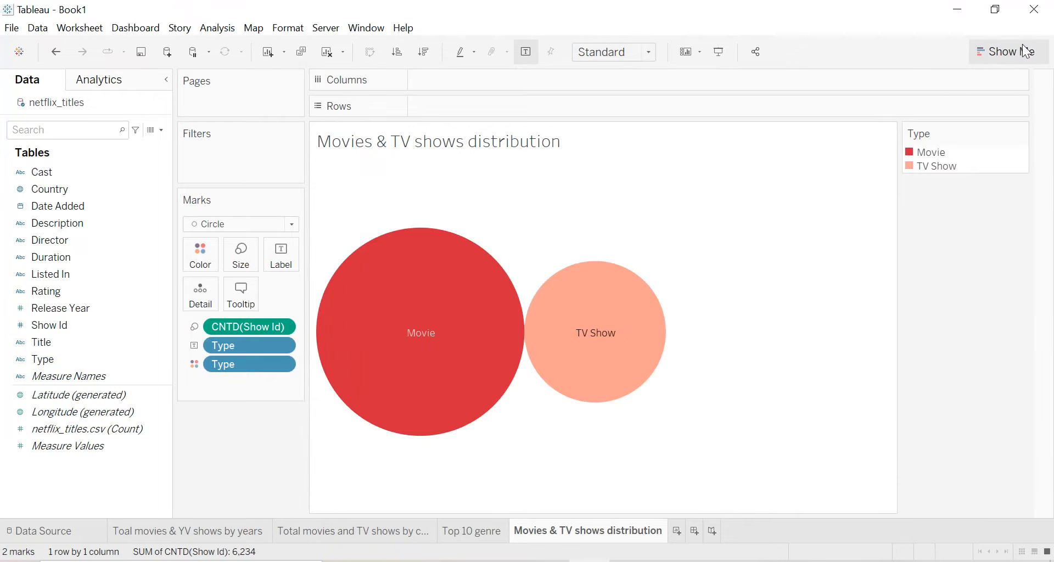
{"action": "mouse_move", "coordinate": [1013, 132]}
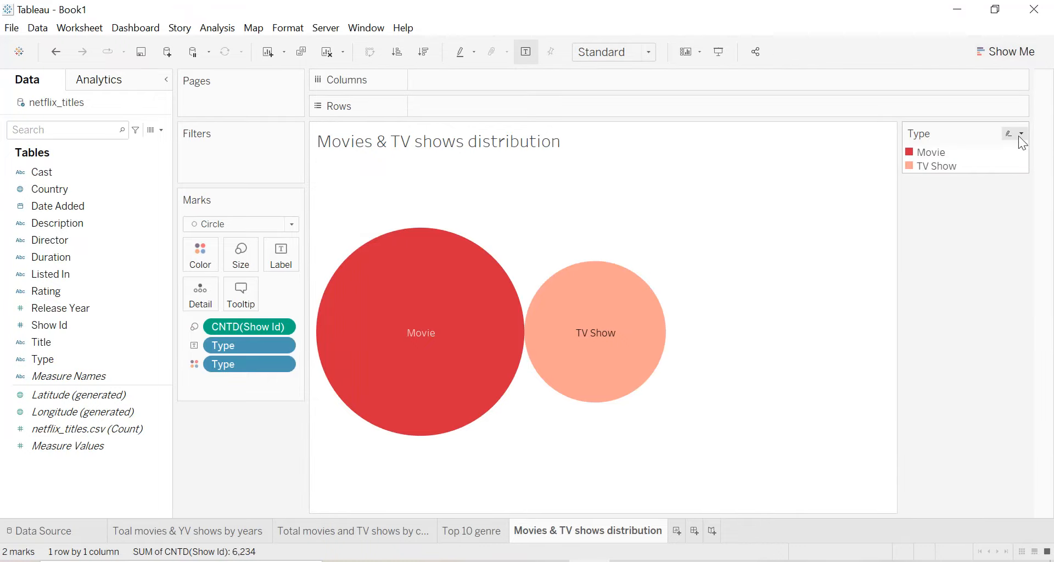
{"action": "mouse_move", "coordinate": [469, 313]}
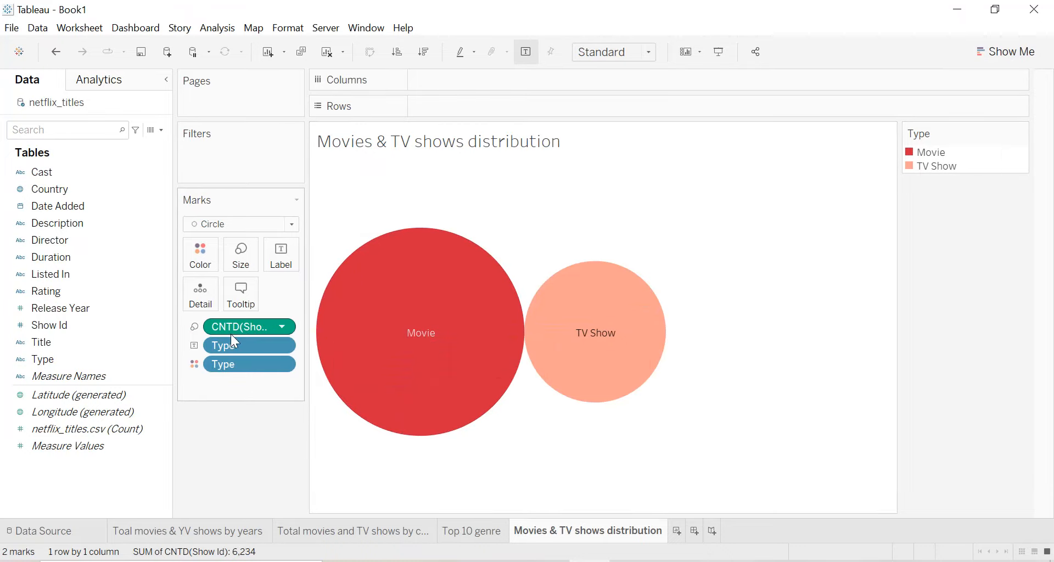
{"action": "left_click_drag", "start_coordinate": [228, 329], "coordinate": [280, 269]}
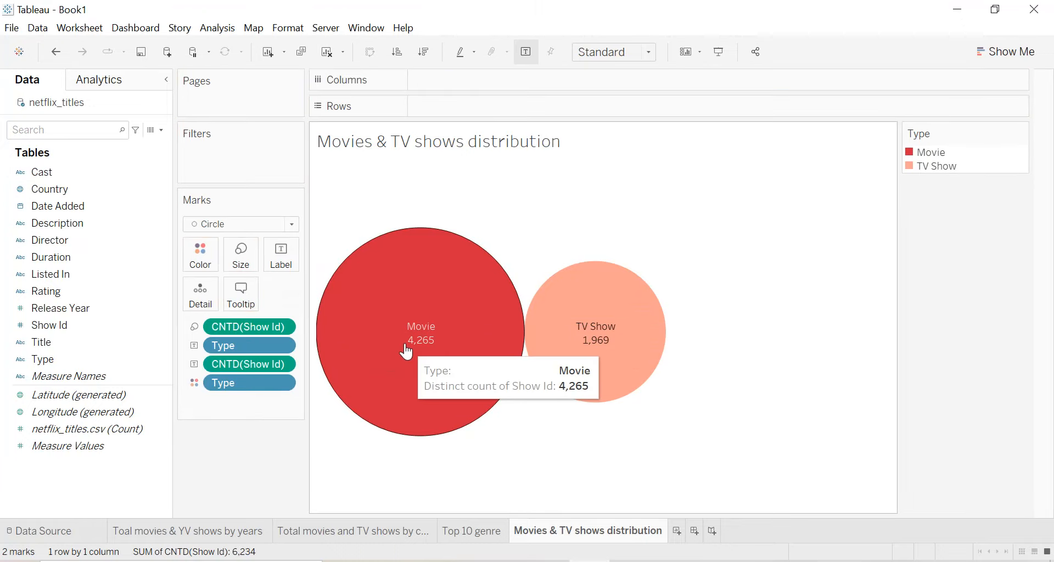
{"action": "mouse_move", "coordinate": [422, 344]}
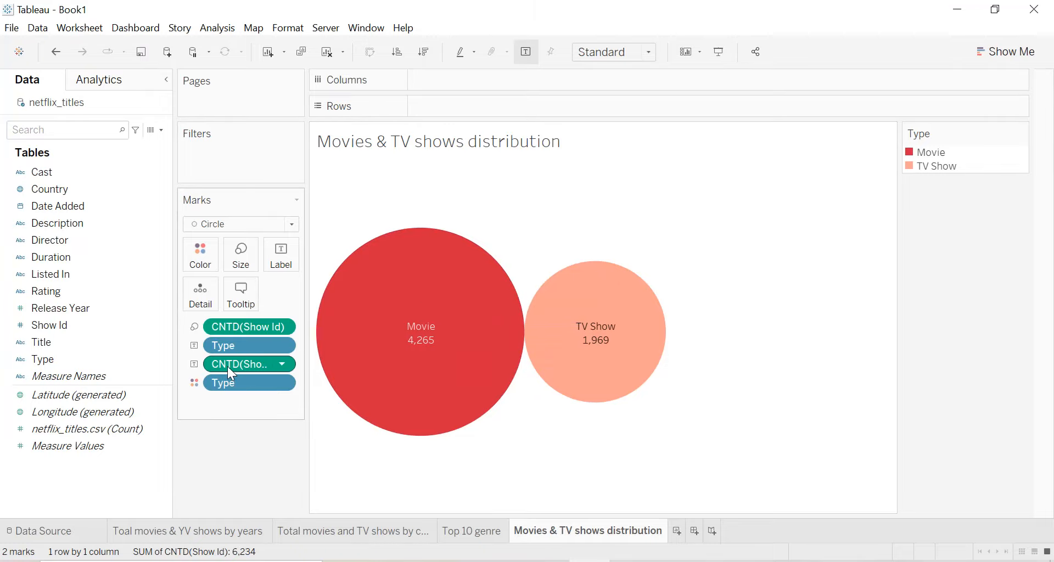
Add a second distinct count of Show Id as detail and calculate it as Percent of Total.
{"action": "left_click_drag", "start_coordinate": [235, 367], "coordinate": [201, 301]}
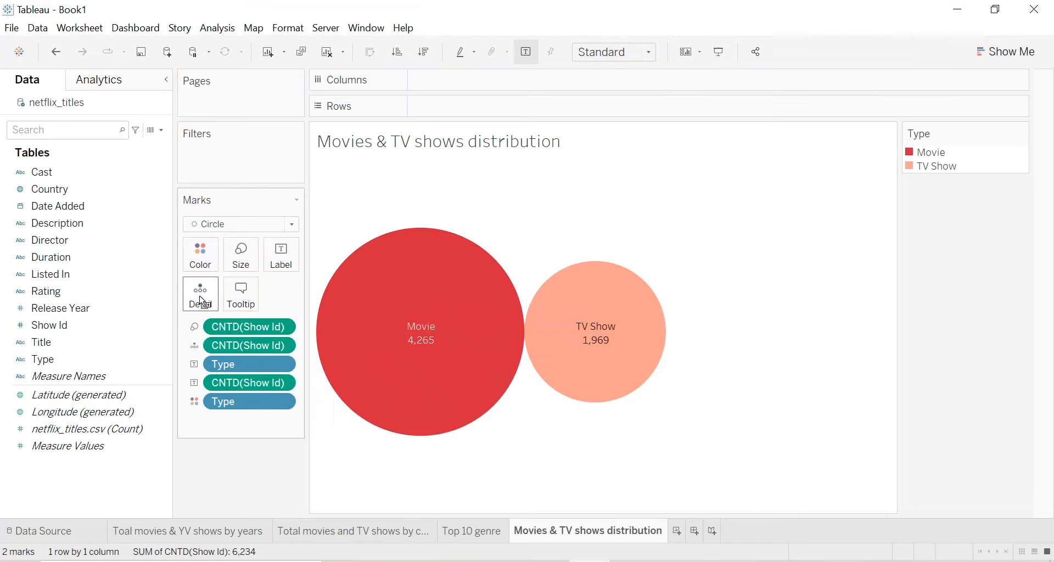
{"action": "left_click", "coordinate": [284, 347]}
{"action": "mouse_move", "coordinate": [277, 557]}
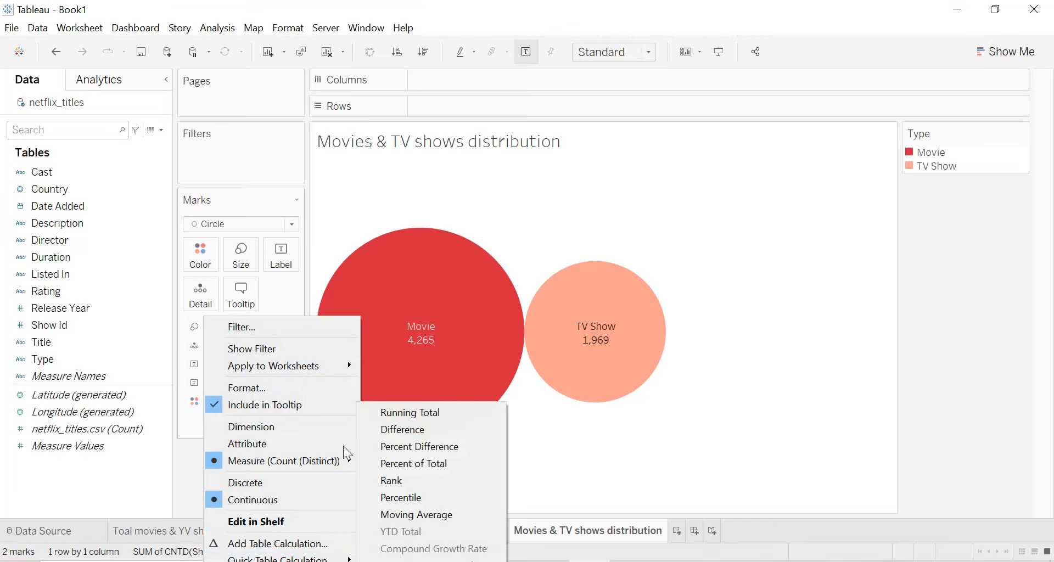
{"action": "left_click", "coordinate": [339, 216]}
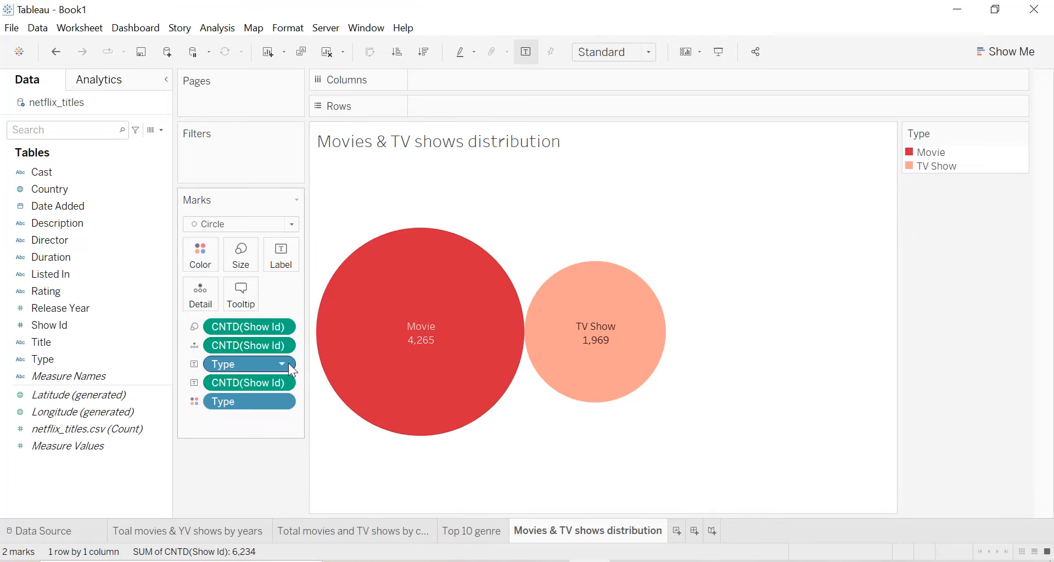
{"action": "left_click", "coordinate": [283, 345]}
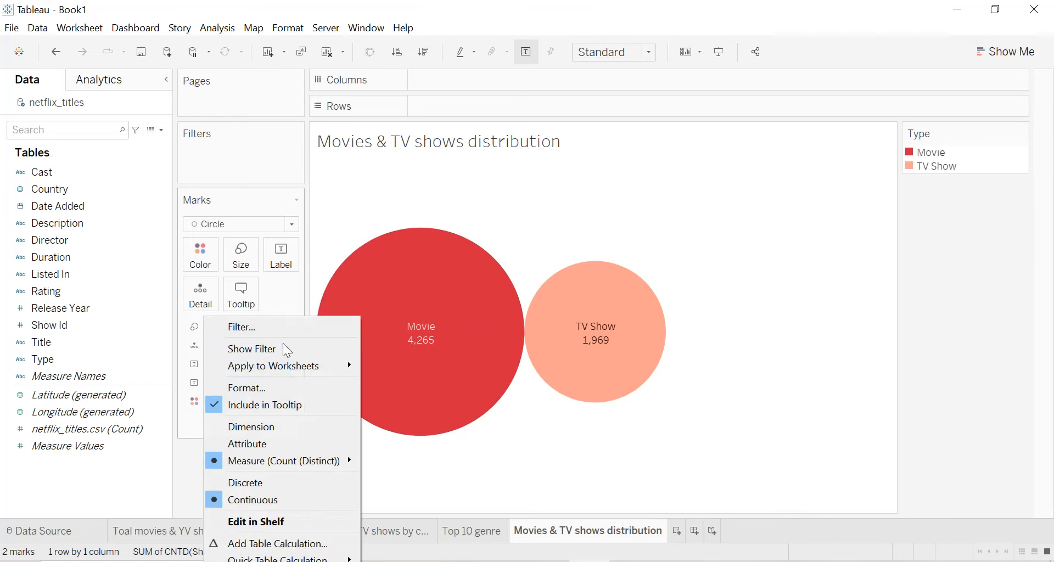
{"action": "mouse_move", "coordinate": [307, 559]}
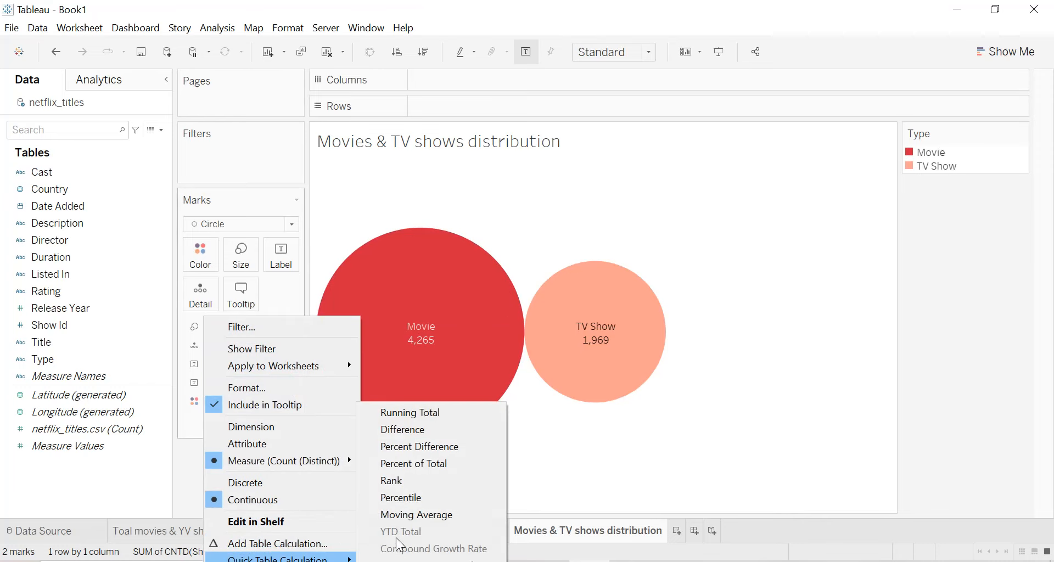
{"action": "left_click", "coordinate": [411, 467]}
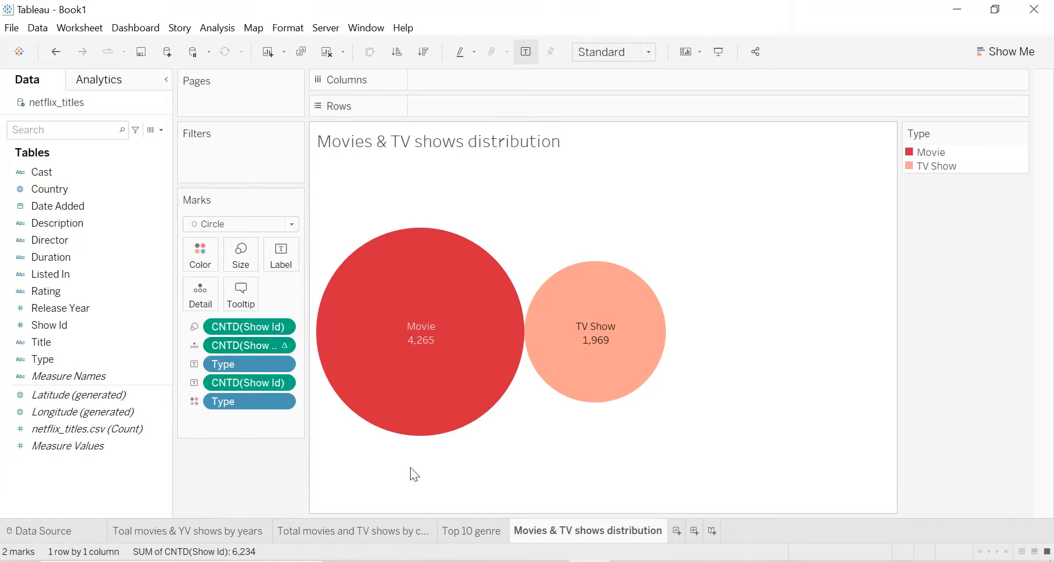
Show the percent of total in the bubble labels, placed below the type and count.
{"action": "left_click", "coordinate": [196, 351]}
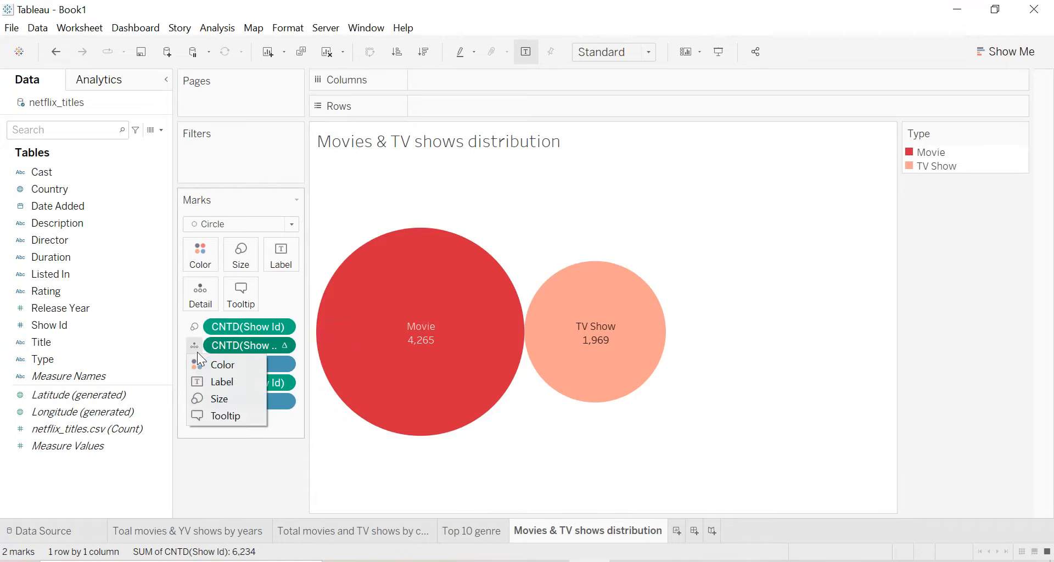
{"action": "left_click", "coordinate": [210, 384]}
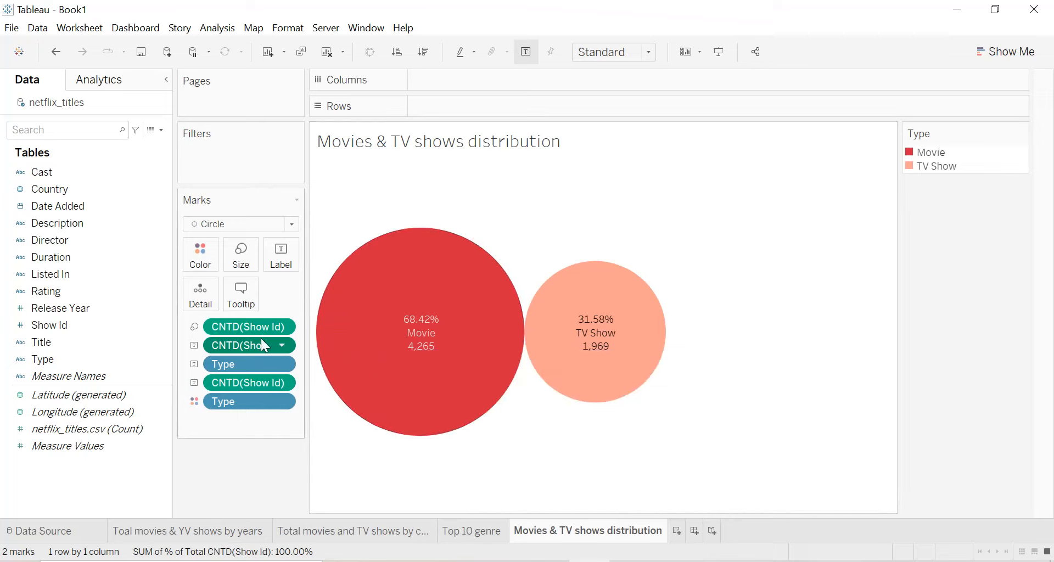
{"action": "left_click_drag", "start_coordinate": [232, 345], "coordinate": [233, 421]}
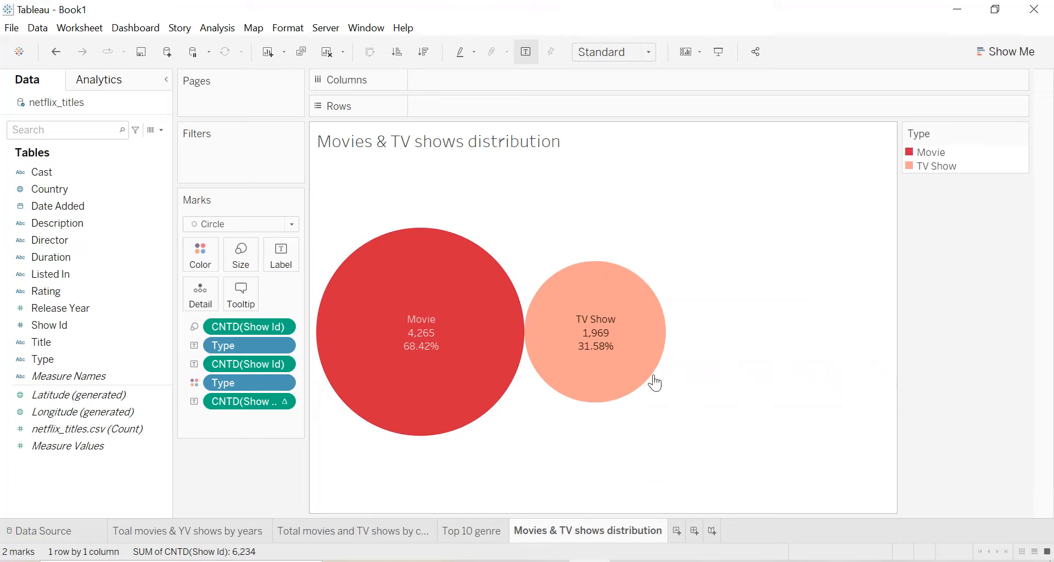
Center the sheet title and make it bold.
{"action": "double_click", "coordinate": [510, 144]}
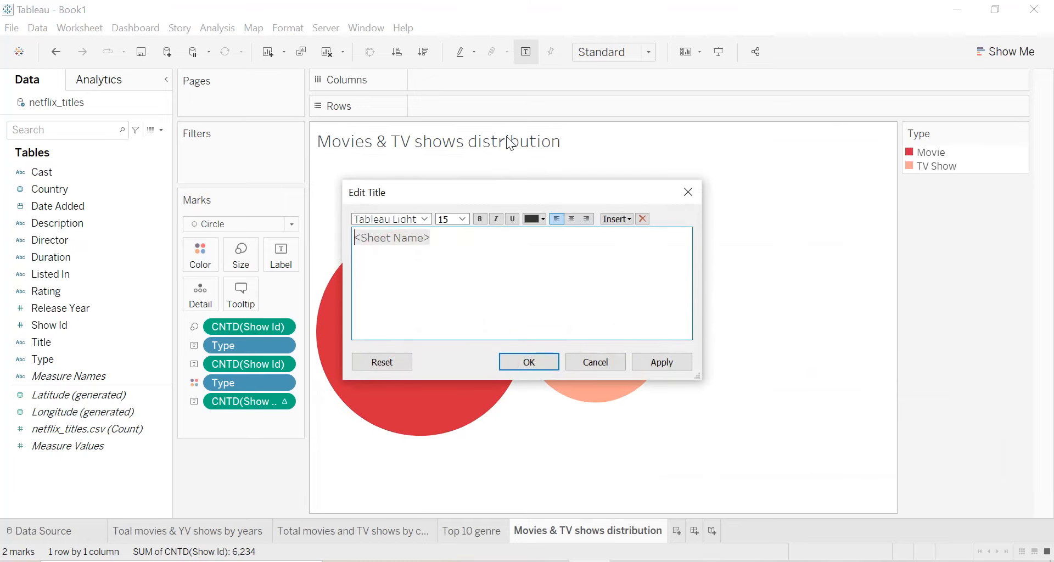
{"action": "key", "text": "ctrl+a"}
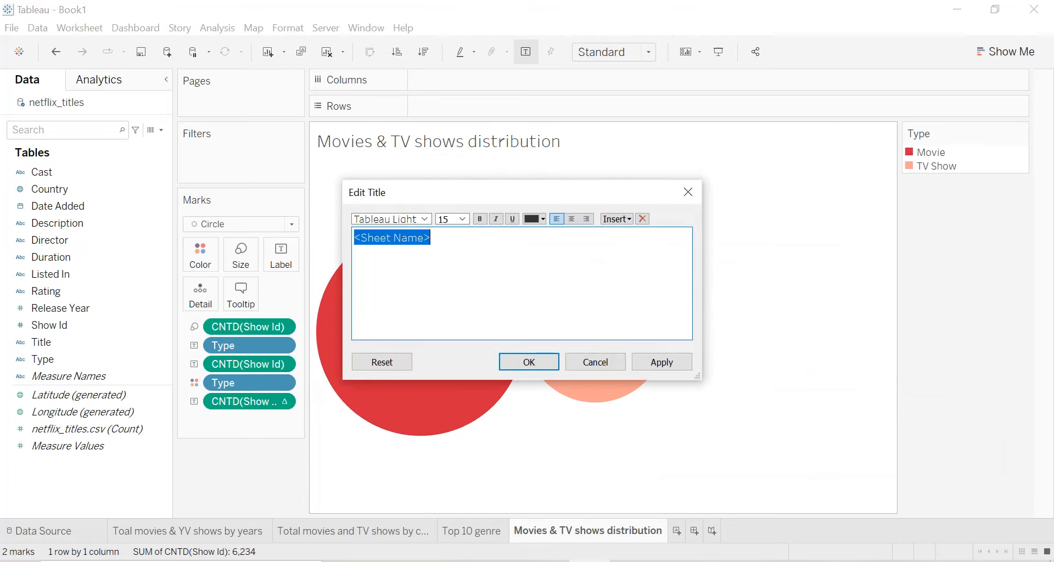
{"action": "left_click", "coordinate": [571, 219]}
{"action": "left_click", "coordinate": [483, 221]}
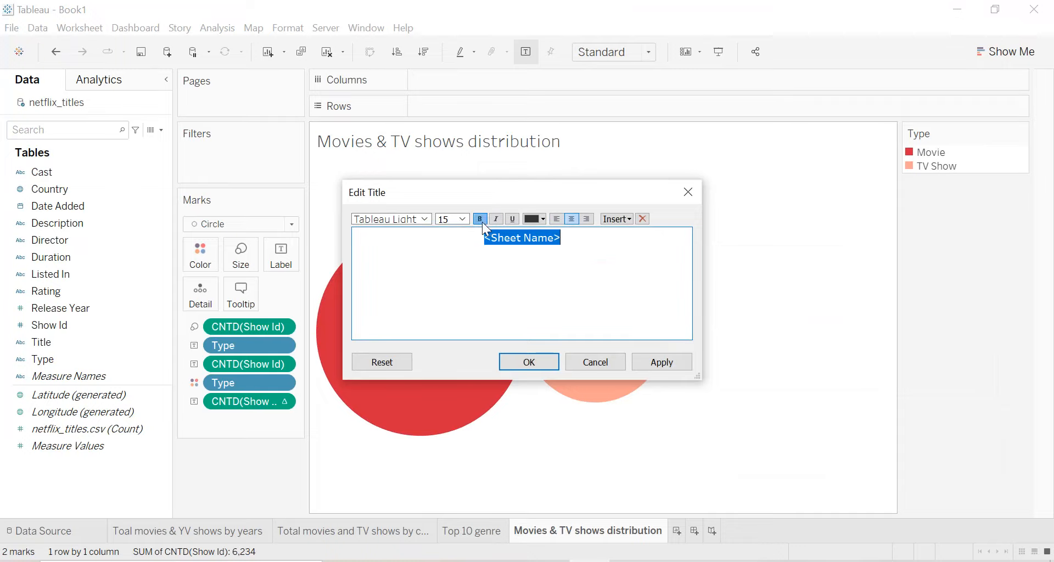
{"action": "left_click", "coordinate": [463, 220]}
{"action": "left_click", "coordinate": [496, 261]}
{"action": "left_click", "coordinate": [541, 219]}
{"action": "left_click", "coordinate": [531, 306]}
{"action": "left_click", "coordinate": [637, 361]}
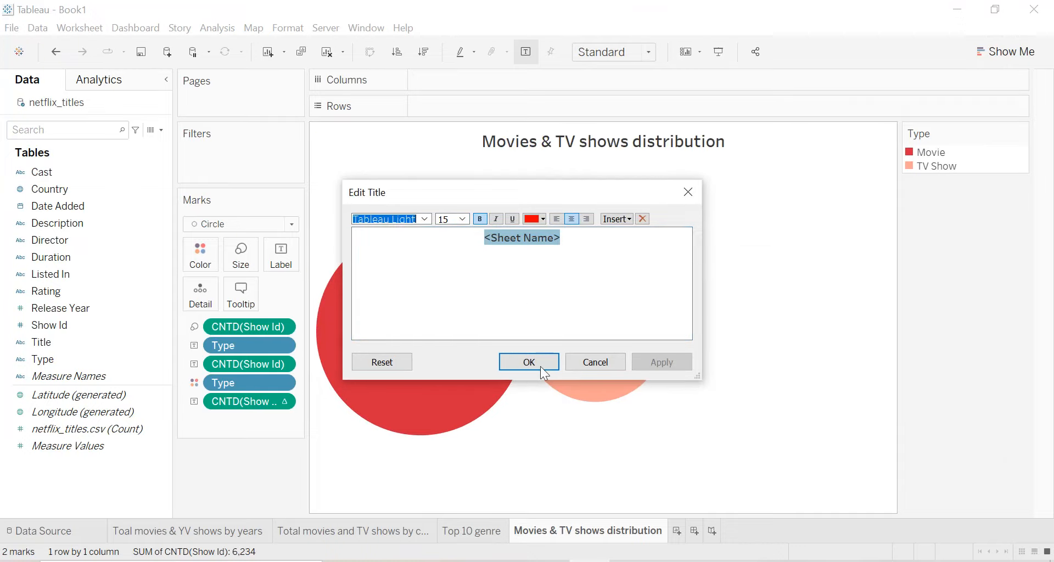
{"action": "left_click", "coordinate": [535, 363]}
Color the "Movies & TV shows distribution" sheet title red.
{"action": "double_click", "coordinate": [539, 140]}
{"action": "key", "text": "ctrl+a"}
{"action": "left_click", "coordinate": [541, 219]}
{"action": "left_click", "coordinate": [533, 309]}
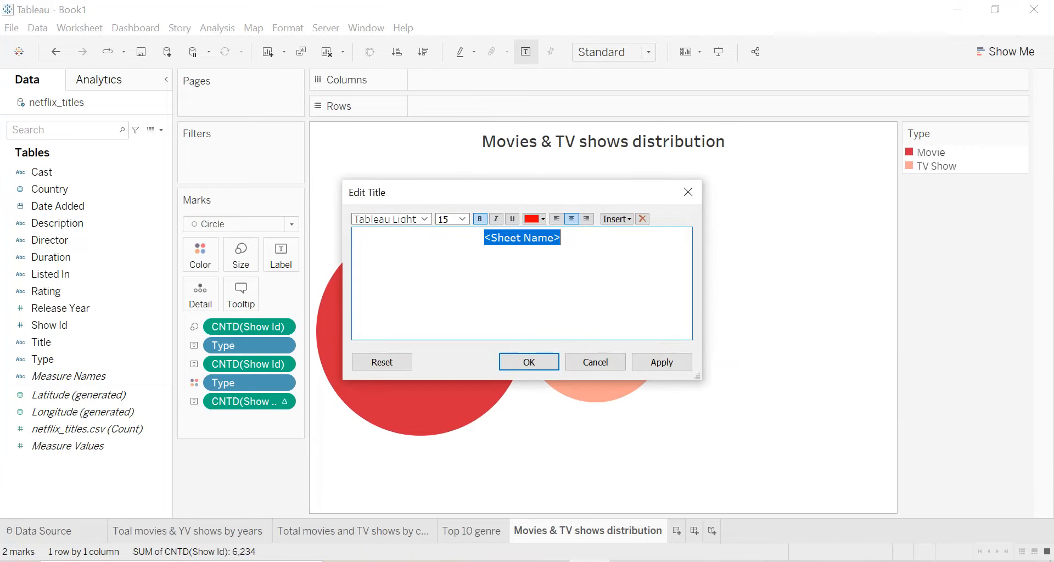
{"action": "left_click", "coordinate": [667, 361]}
{"action": "left_click", "coordinate": [524, 363]}
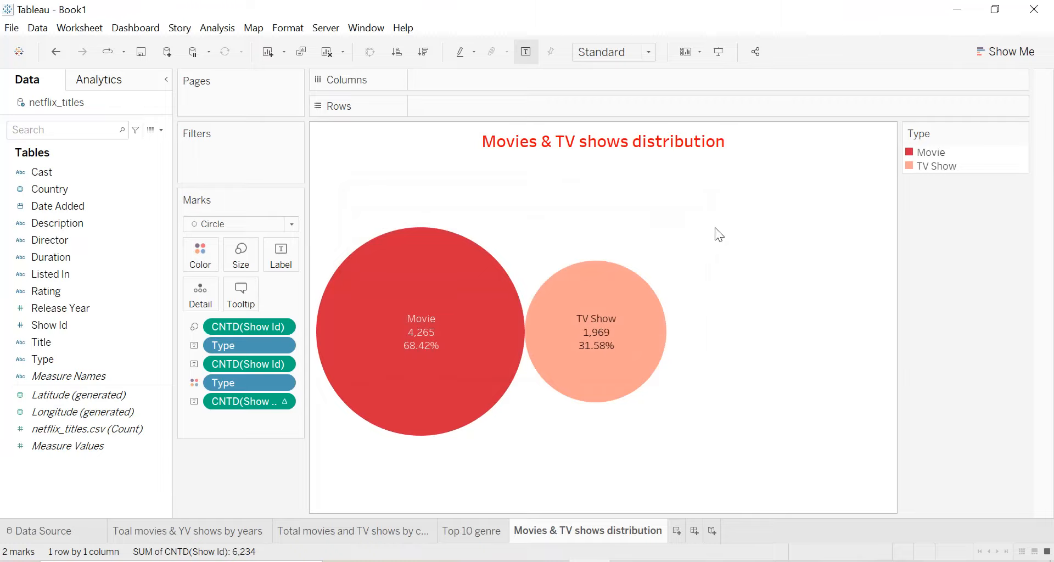
Hide the Type color legend and fit the bubble chart to Entire View.
{"action": "left_click", "coordinate": [1021, 133]}
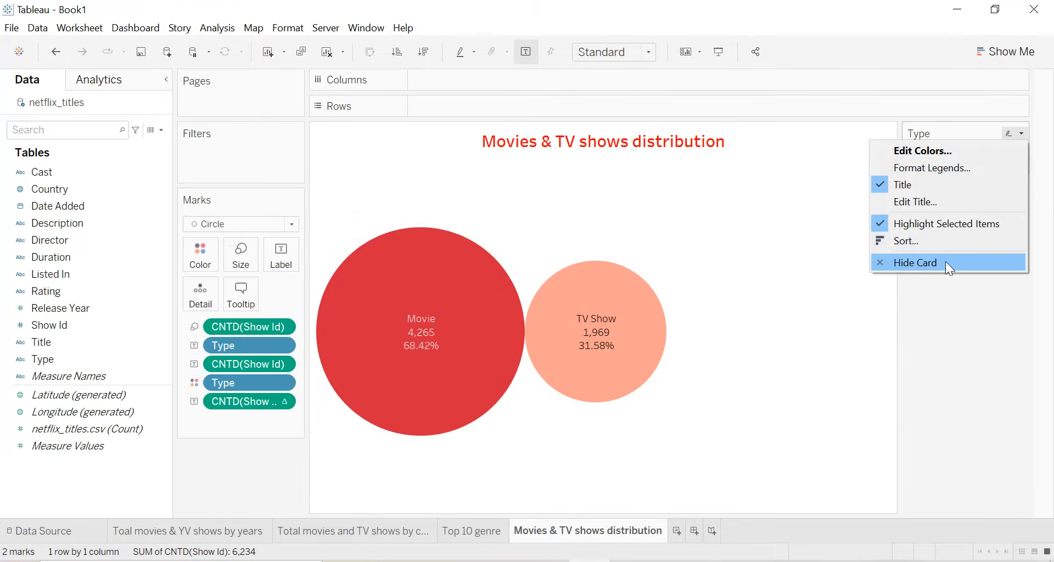
{"action": "left_click", "coordinate": [915, 263]}
{"action": "right_click", "coordinate": [619, 257]}
{"action": "left_click", "coordinate": [575, 232]}
{"action": "left_click", "coordinate": [614, 52]}
{"action": "left_click", "coordinate": [603, 111]}
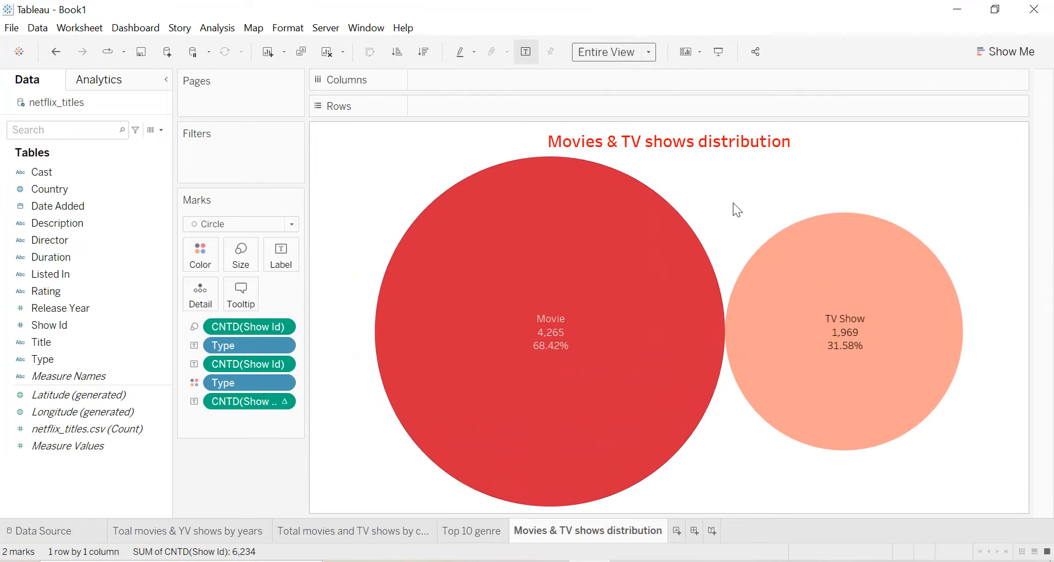
Set the worksheet shading behind the bubbles to black and close the formatting pane.
{"action": "right_click", "coordinate": [730, 196]}
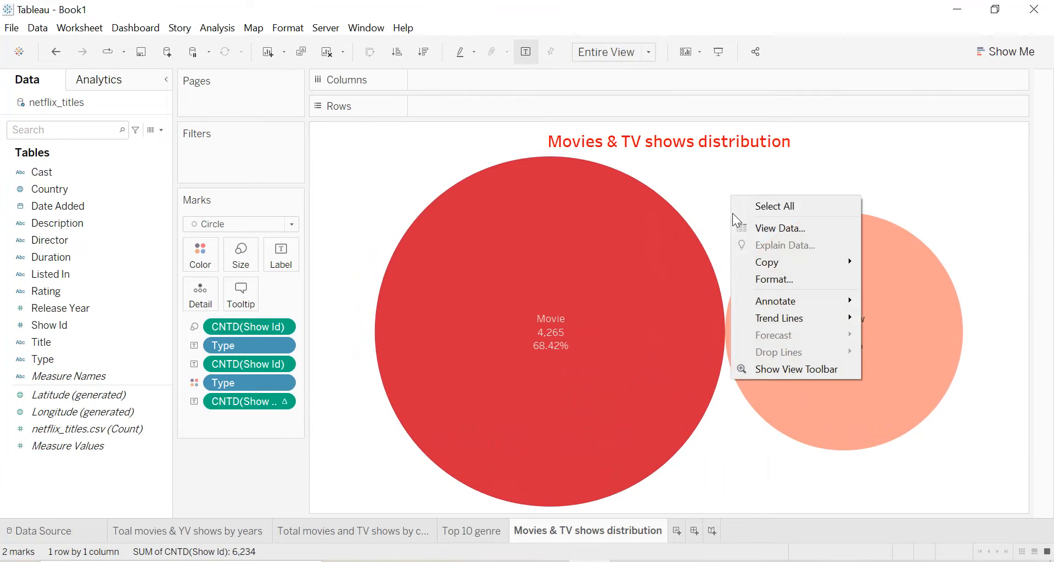
{"action": "left_click", "coordinate": [754, 277]}
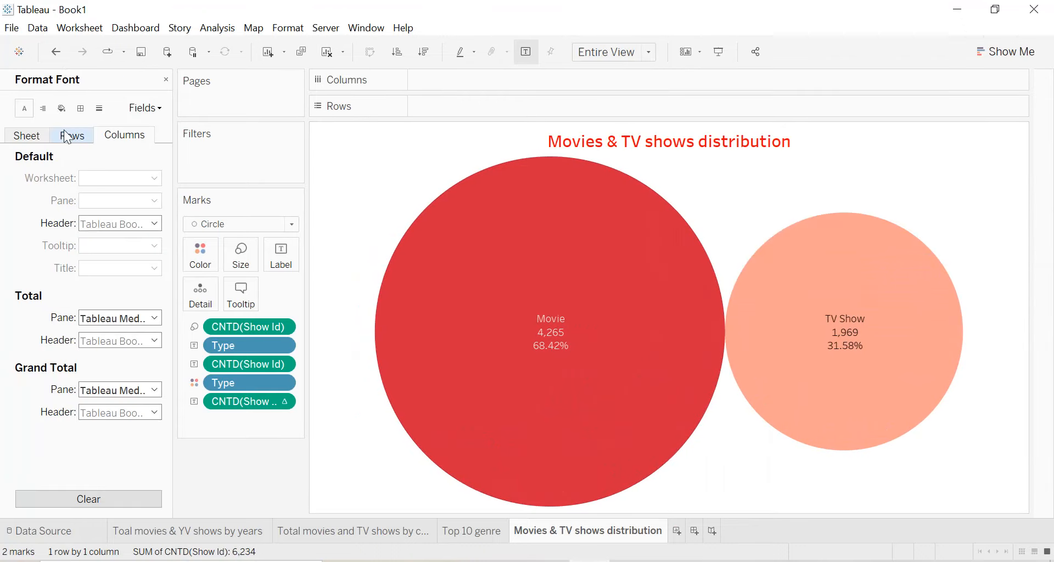
{"action": "left_click", "coordinate": [387, 168]}
{"action": "left_click", "coordinate": [28, 136]}
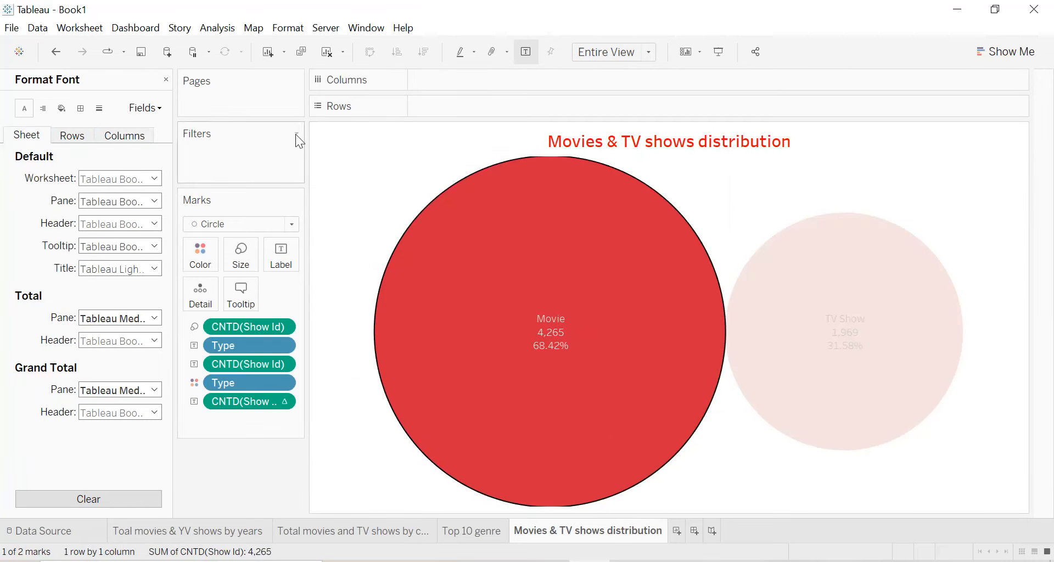
{"action": "left_click", "coordinate": [366, 192]}
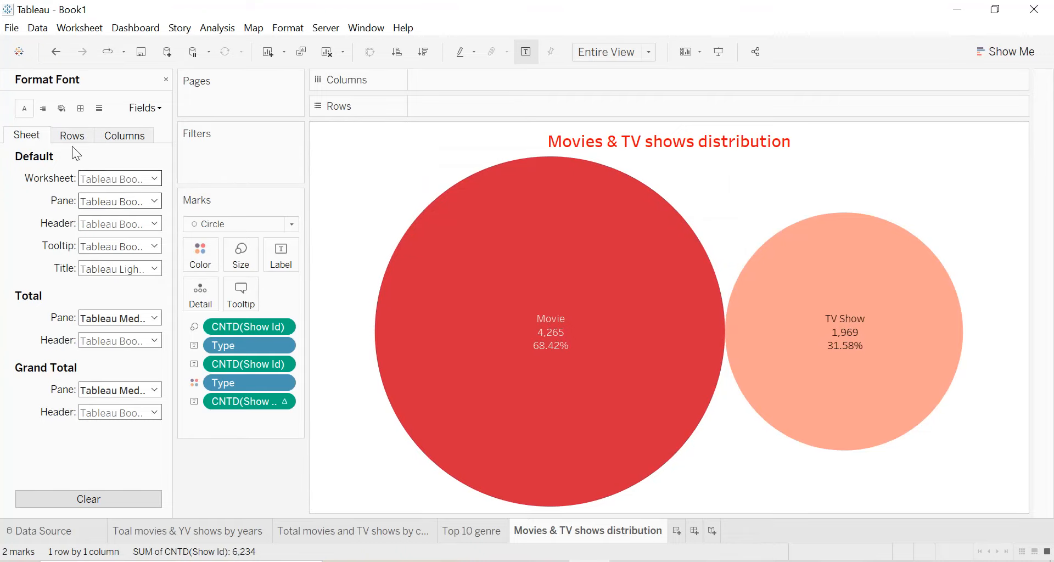
{"action": "left_click", "coordinate": [61, 108]}
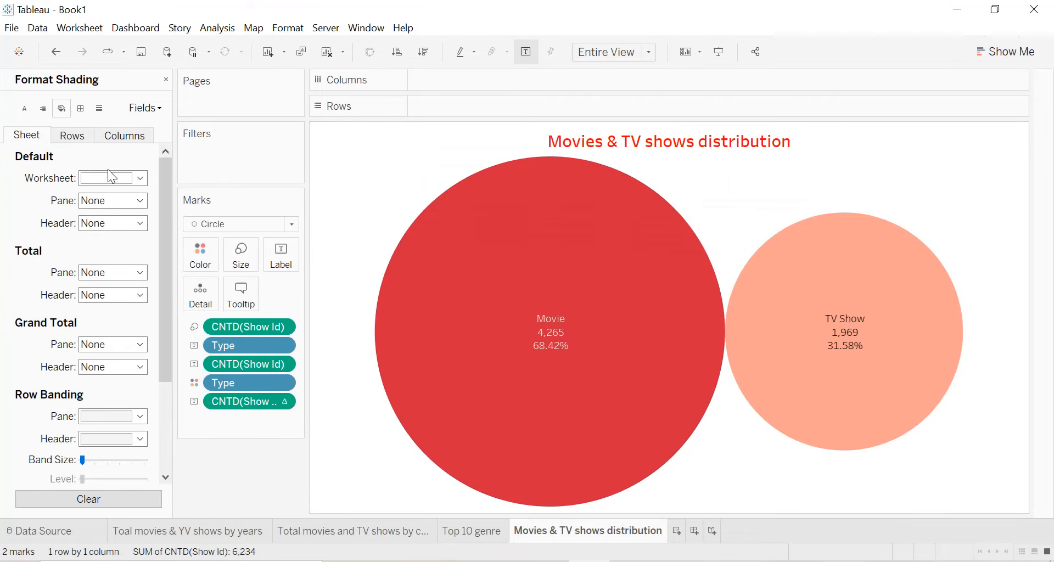
{"action": "left_click", "coordinate": [109, 175]}
{"action": "left_click", "coordinate": [89, 215]}
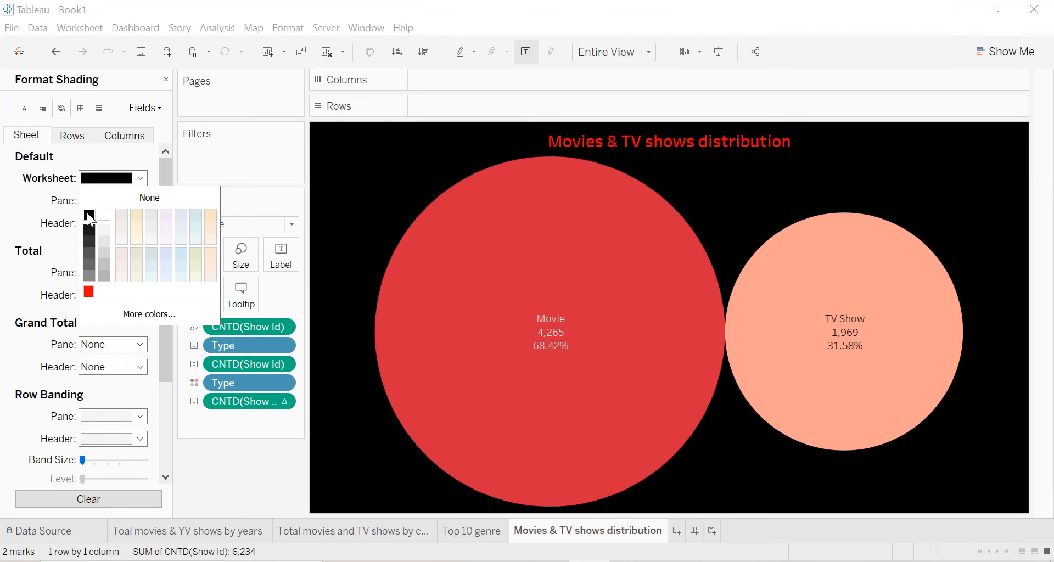
{"action": "left_click", "coordinate": [384, 172]}
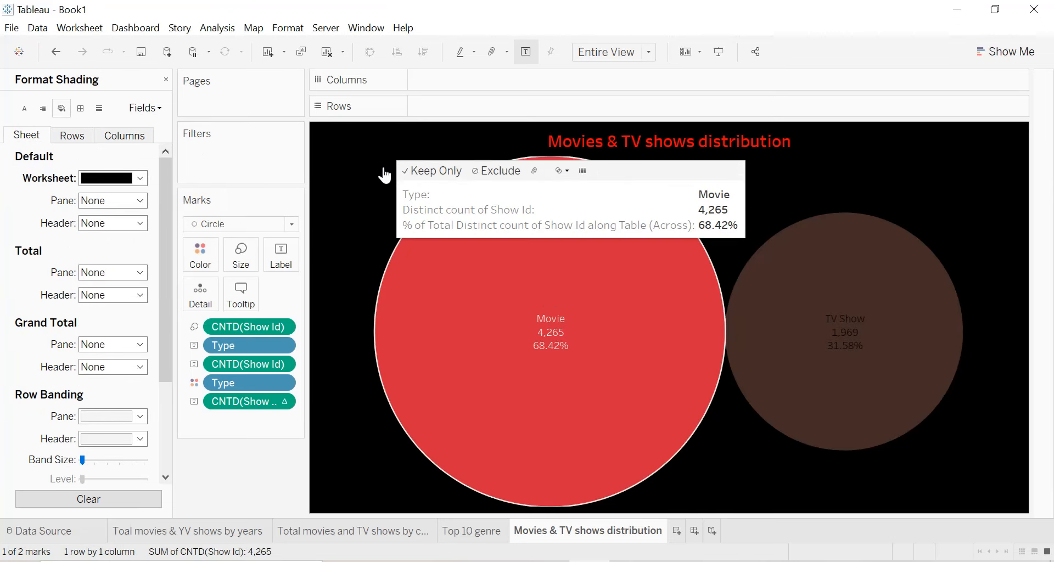
{"action": "left_click", "coordinate": [354, 177]}
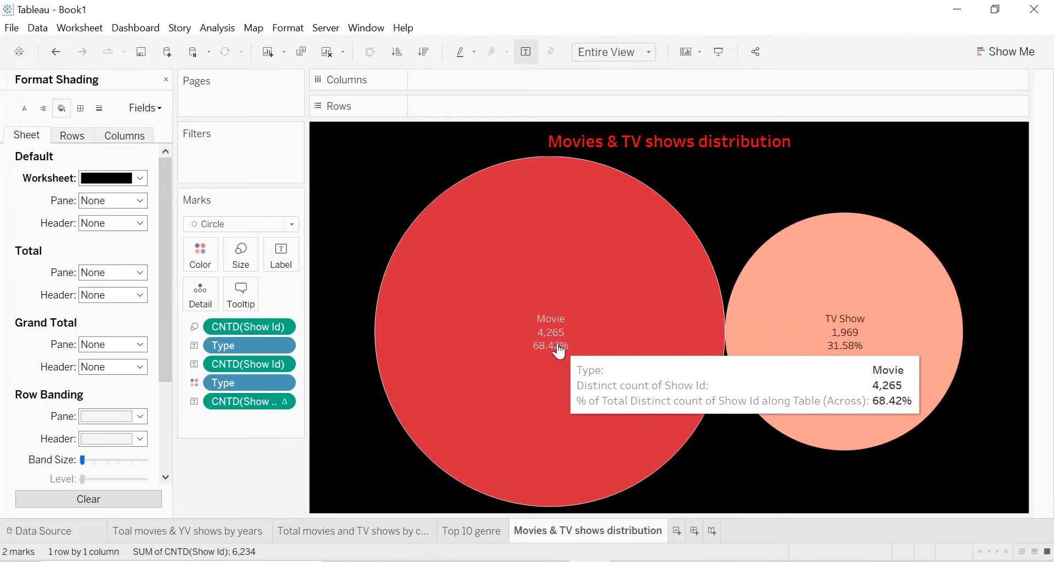
{"action": "left_click", "coordinate": [166, 80]}
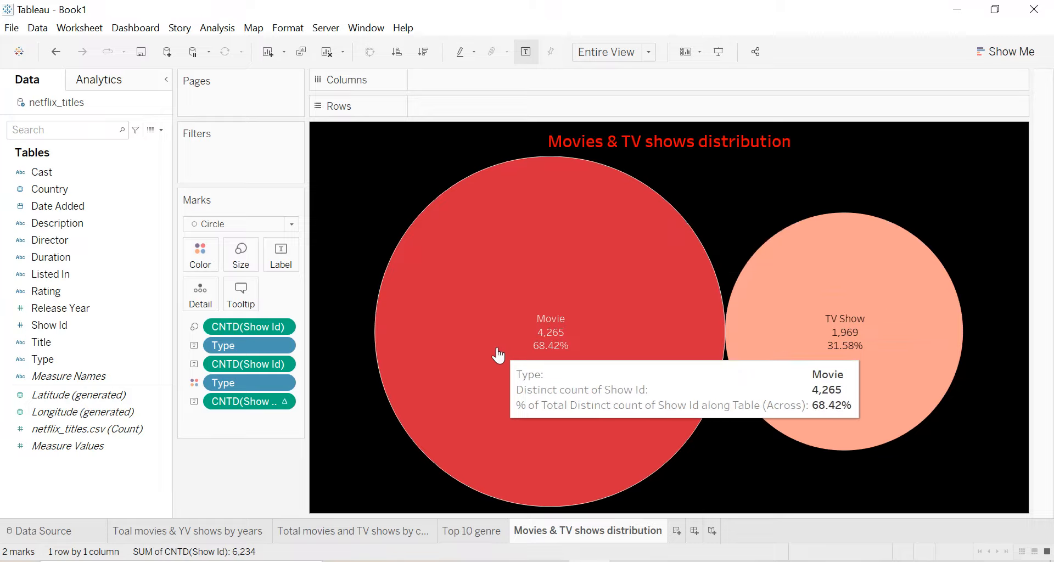
Add a new worksheet and name it "Ratings".
{"action": "left_click", "coordinate": [677, 532]}
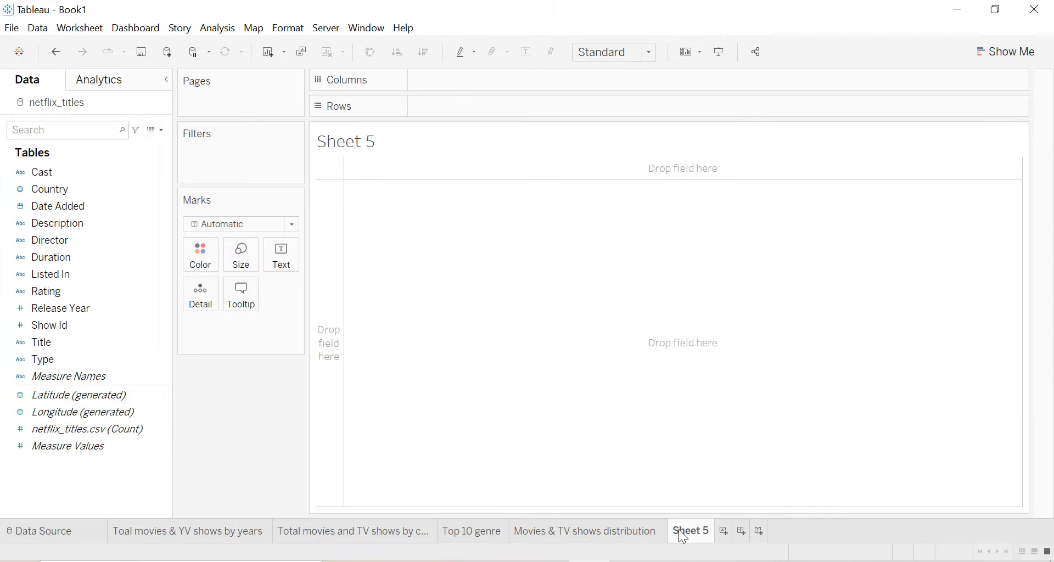
{"action": "double_click", "coordinate": [680, 530]}
{"action": "type", "text": "Ratings"}
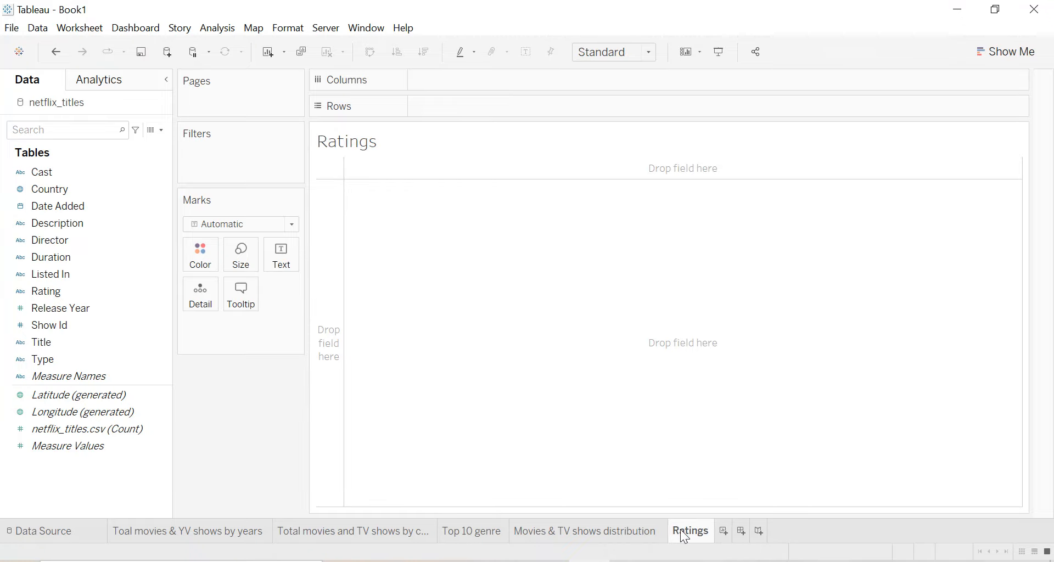
Place the Rating field on the columns of the Ratings sheet and fit it to Entire View.
{"action": "left_click_drag", "start_coordinate": [37, 294], "coordinate": [441, 90]}
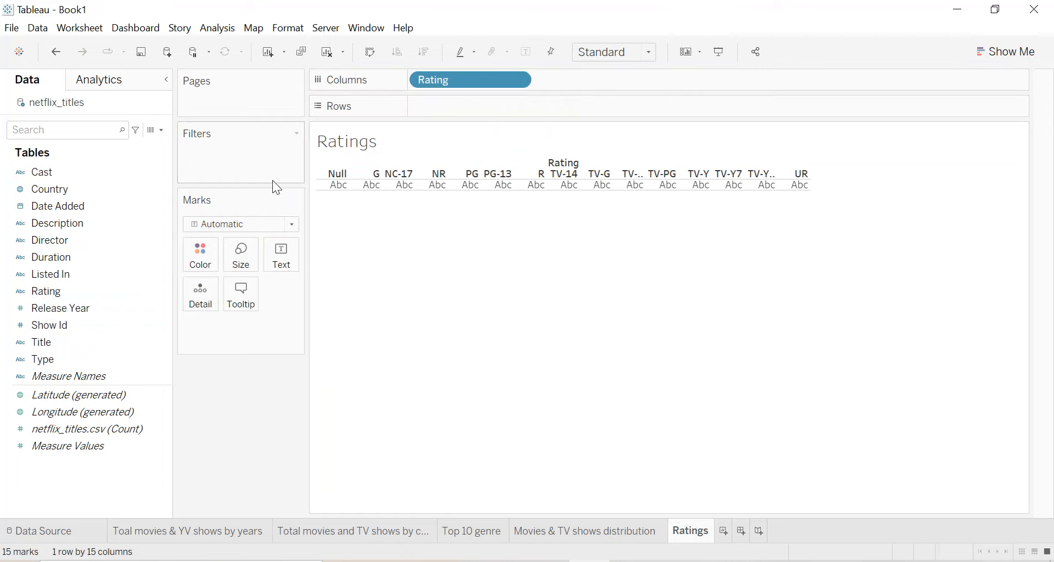
{"action": "left_click", "coordinate": [623, 53]}
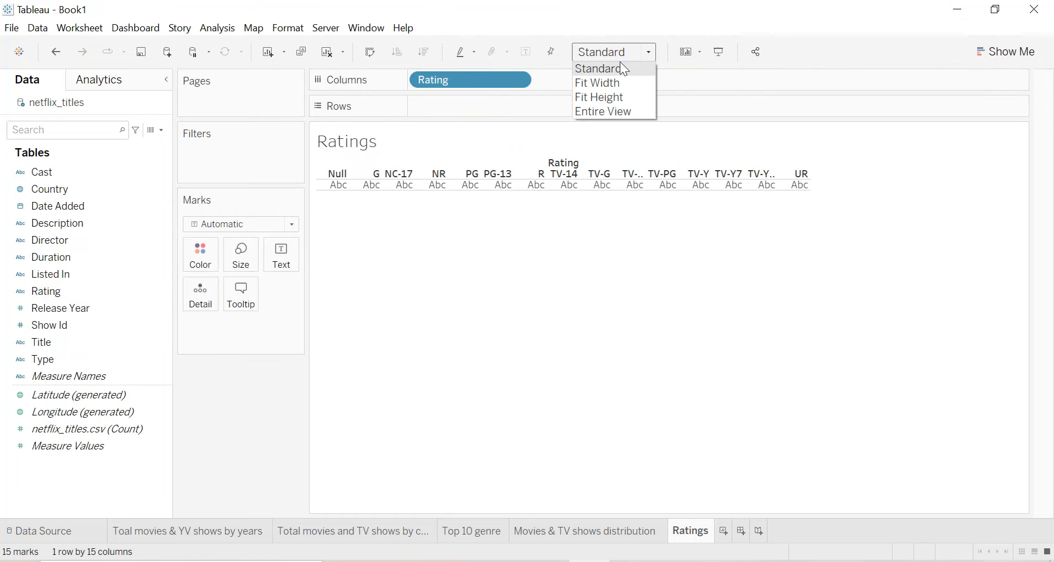
{"action": "left_click", "coordinate": [604, 111]}
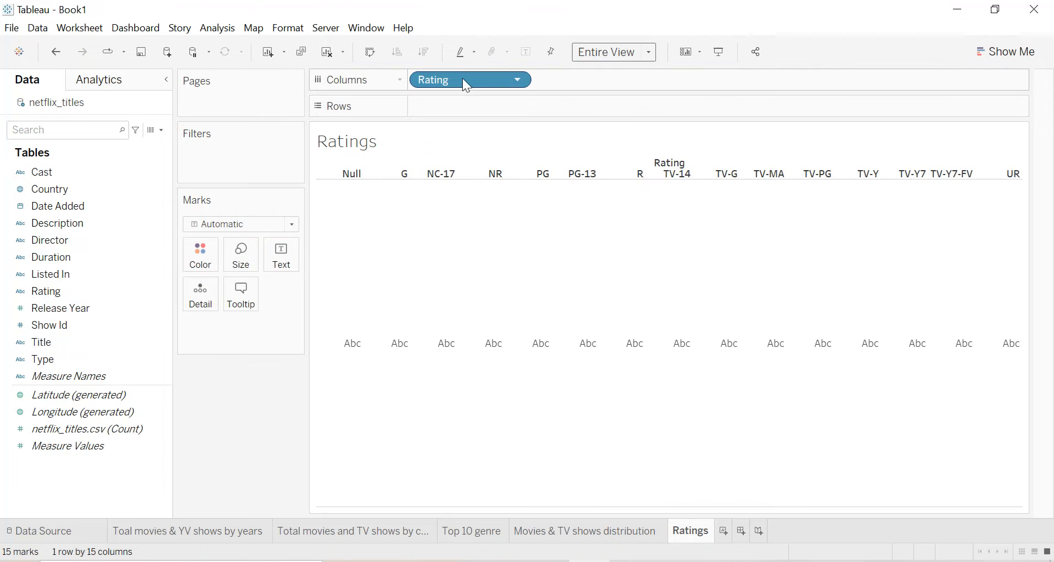
Plot the distinct count of Show Id on the rows and sort the rating bars in descending order.
{"action": "left_click", "coordinate": [136, 282]}
{"action": "left_click_drag", "start_coordinate": [44, 326], "coordinate": [437, 103]}
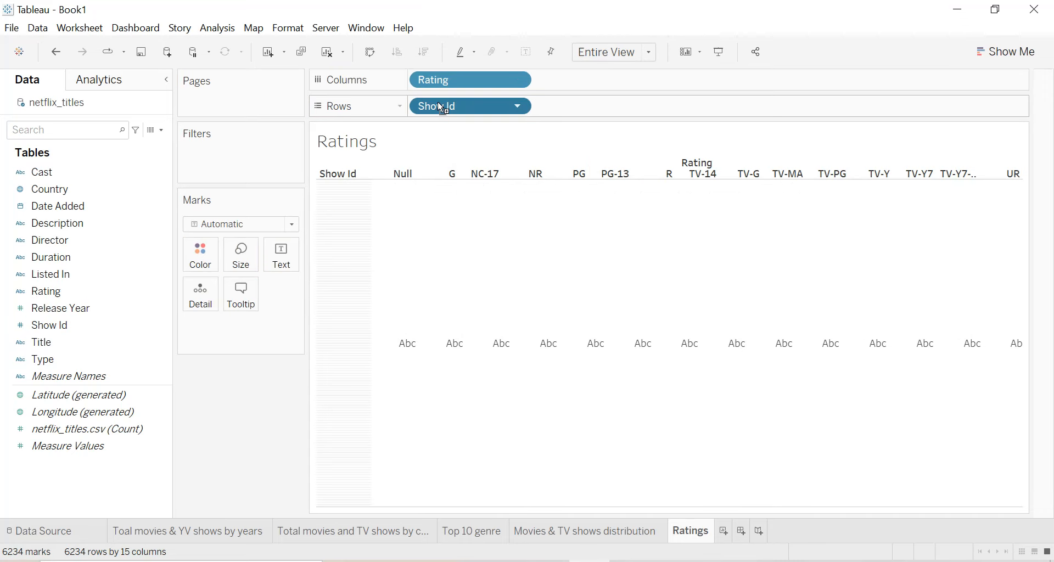
{"action": "left_click", "coordinate": [522, 110]}
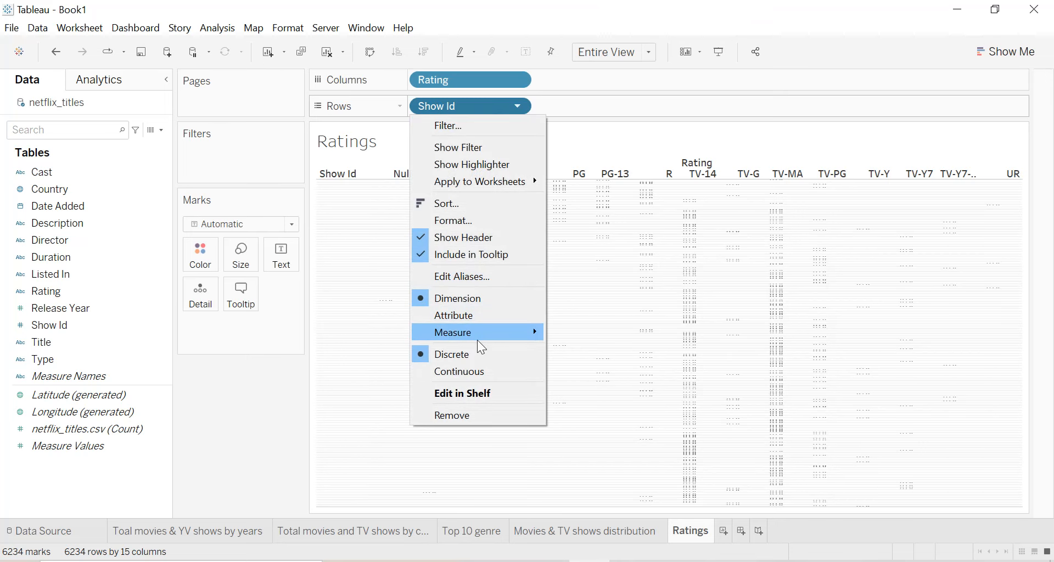
{"action": "mouse_move", "coordinate": [477, 341]}
{"action": "left_click", "coordinate": [577, 400]}
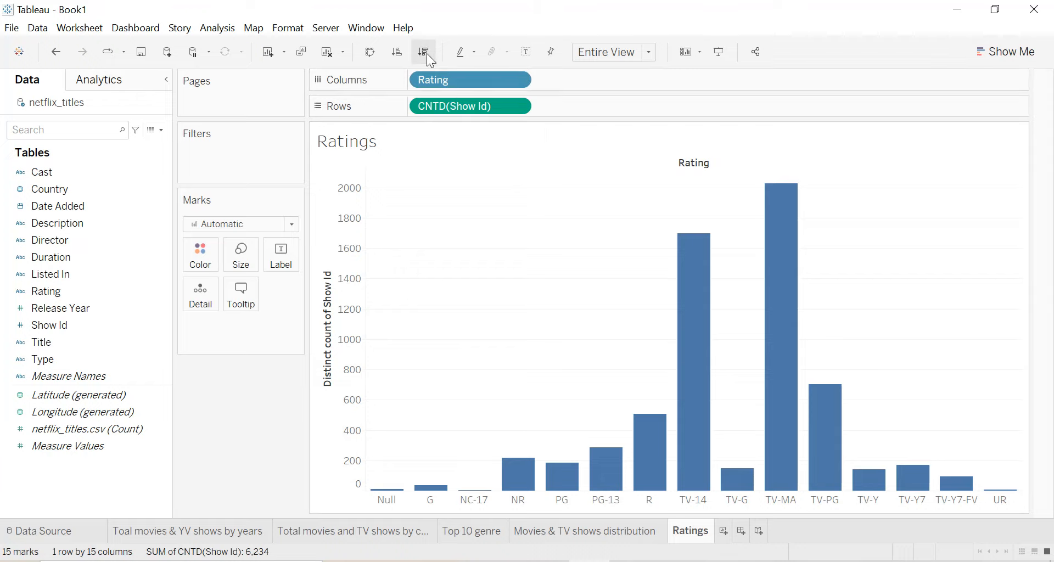
{"action": "left_click", "coordinate": [427, 54]}
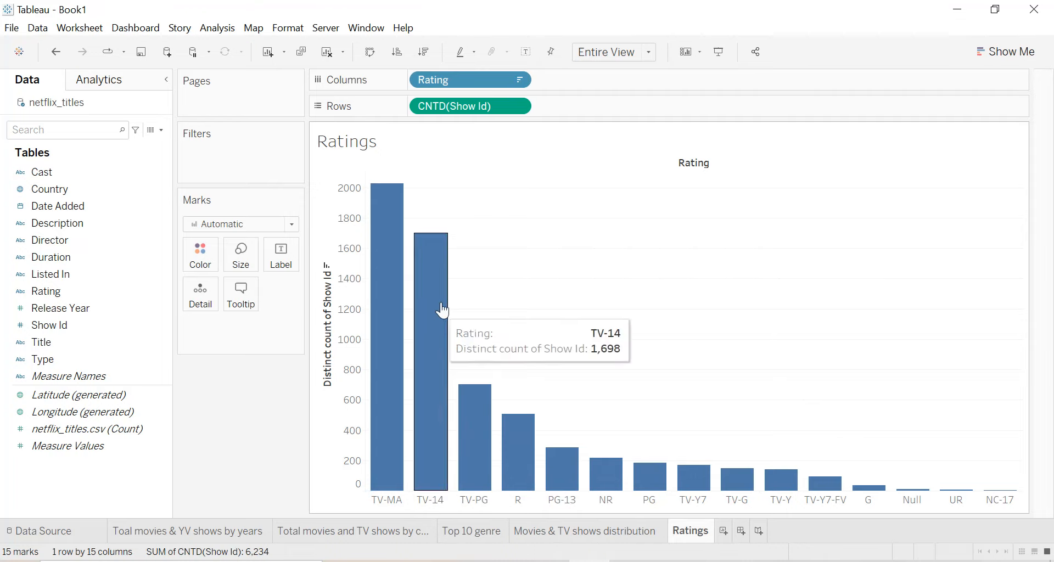
Label the rating bars with the distinct count of Show Id and color the bars red.
{"action": "left_click_drag", "start_coordinate": [463, 105], "coordinate": [295, 262]}
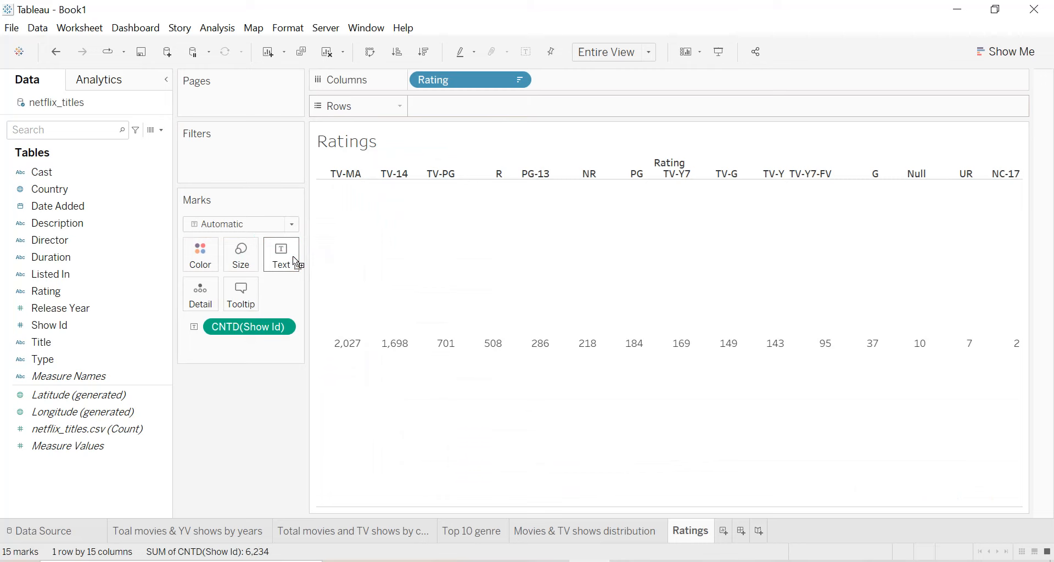
{"action": "key", "text": "ctrl+z"}
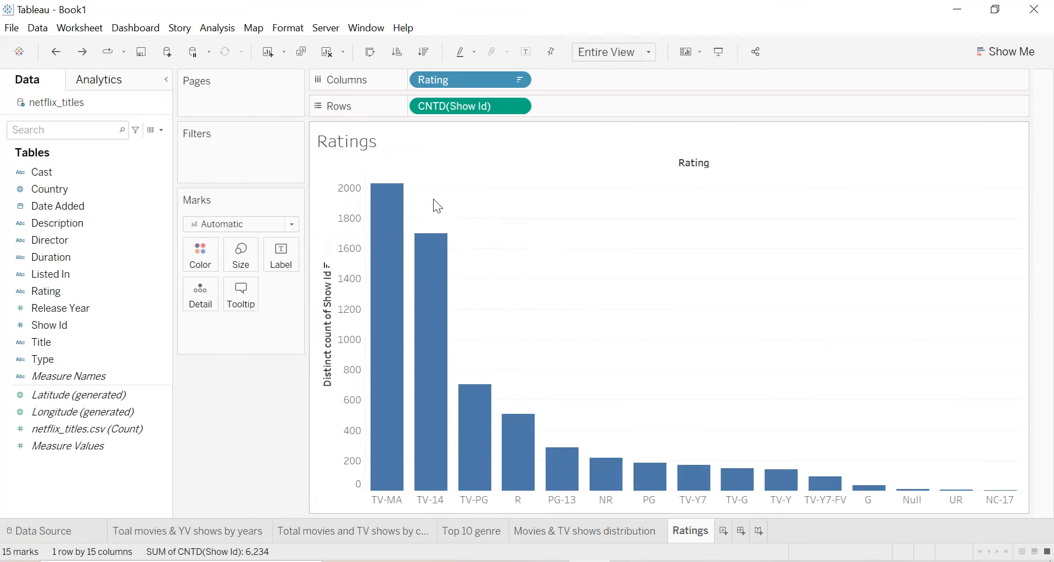
{"action": "left_click_drag", "start_coordinate": [450, 108], "coordinate": [289, 264]}
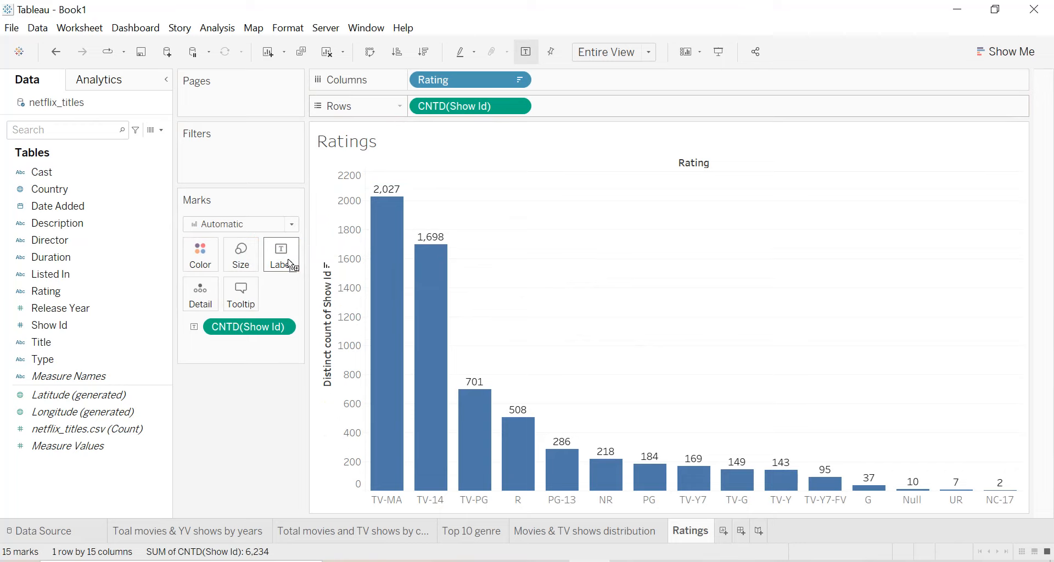
{"action": "left_click", "coordinate": [200, 255]}
{"action": "left_click", "coordinate": [204, 376]}
{"action": "left_click", "coordinate": [571, 260]}
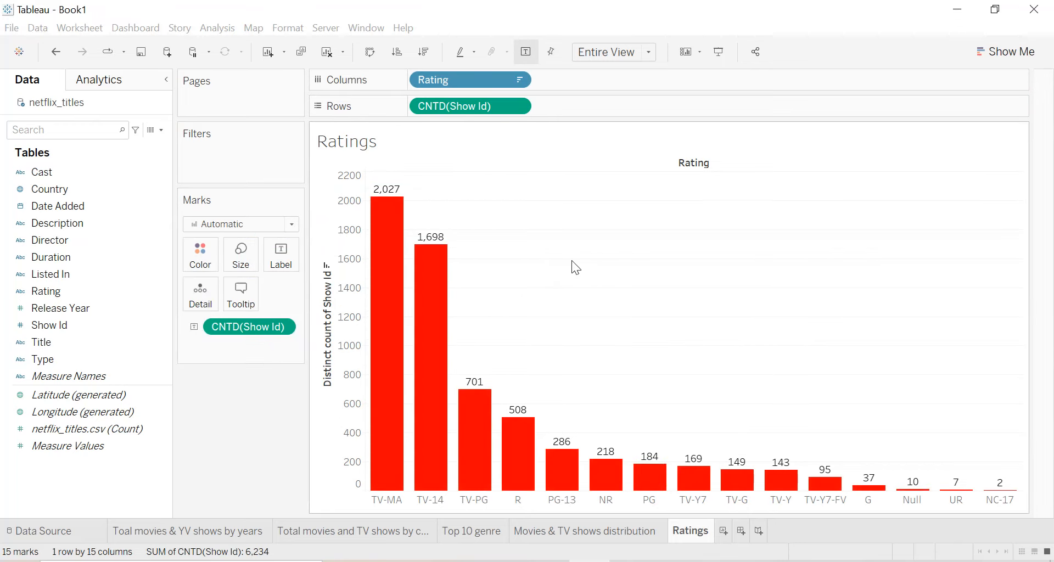
Set the worksheet shading behind the rating bars to black.
{"action": "right_click", "coordinate": [571, 260]}
{"action": "left_click", "coordinate": [614, 344]}
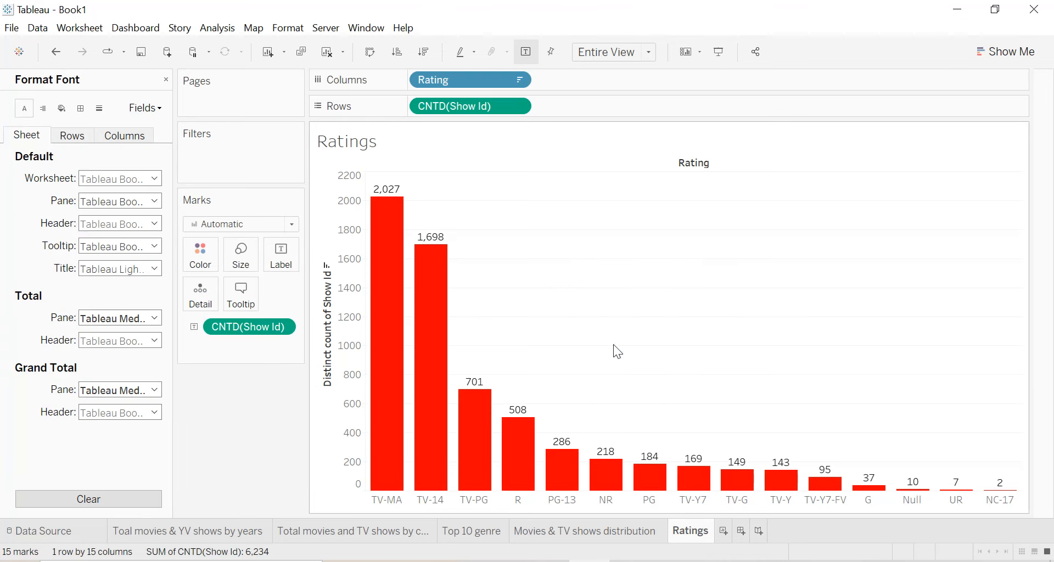
{"action": "left_click", "coordinate": [62, 108]}
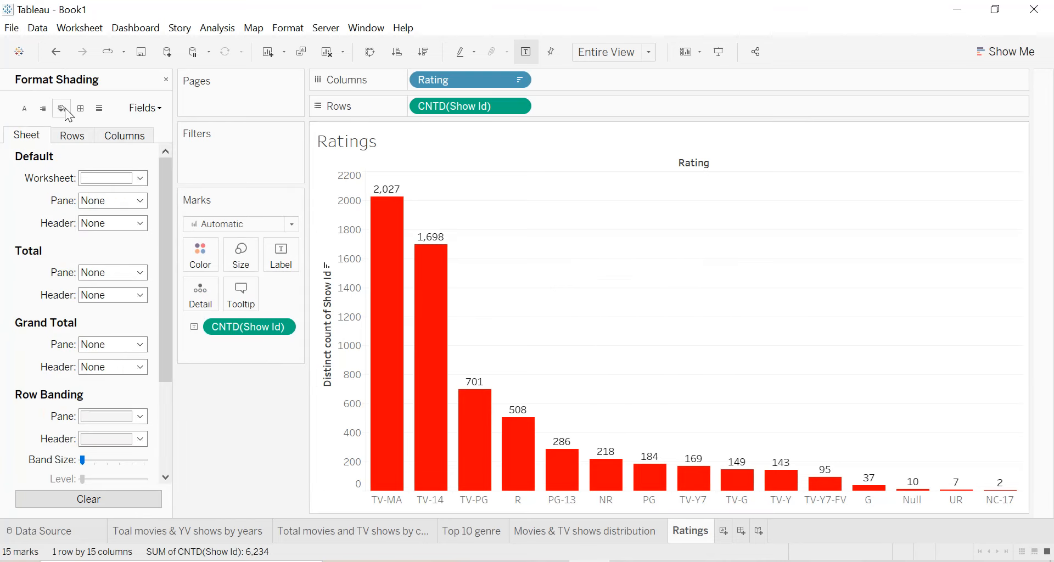
{"action": "left_click", "coordinate": [112, 179]}
{"action": "left_click", "coordinate": [89, 215]}
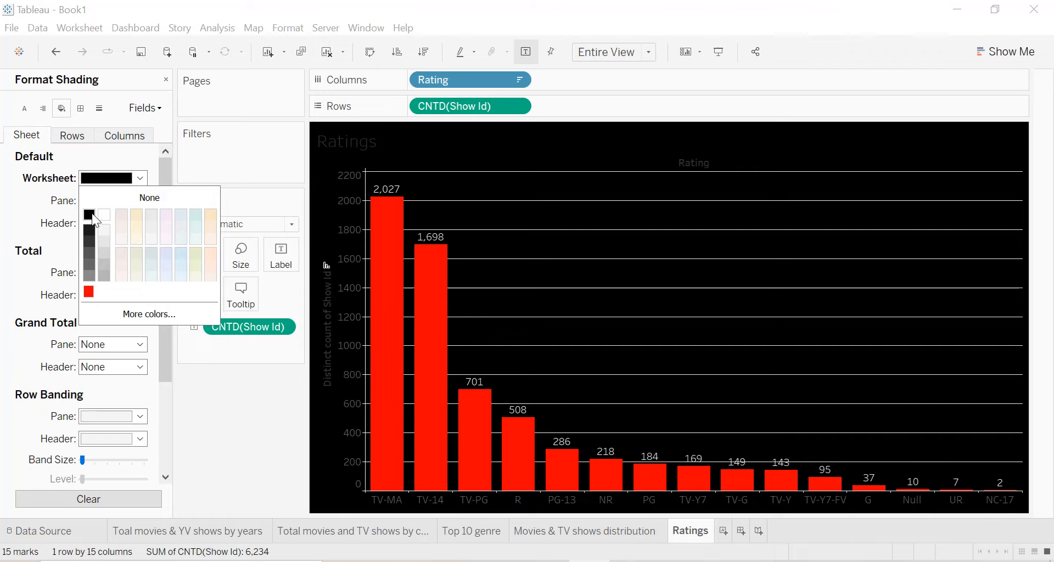
Set the row grid lines of the Ratings chart to None.
{"action": "left_click", "coordinate": [99, 108]}
{"action": "left_click", "coordinate": [99, 108]}
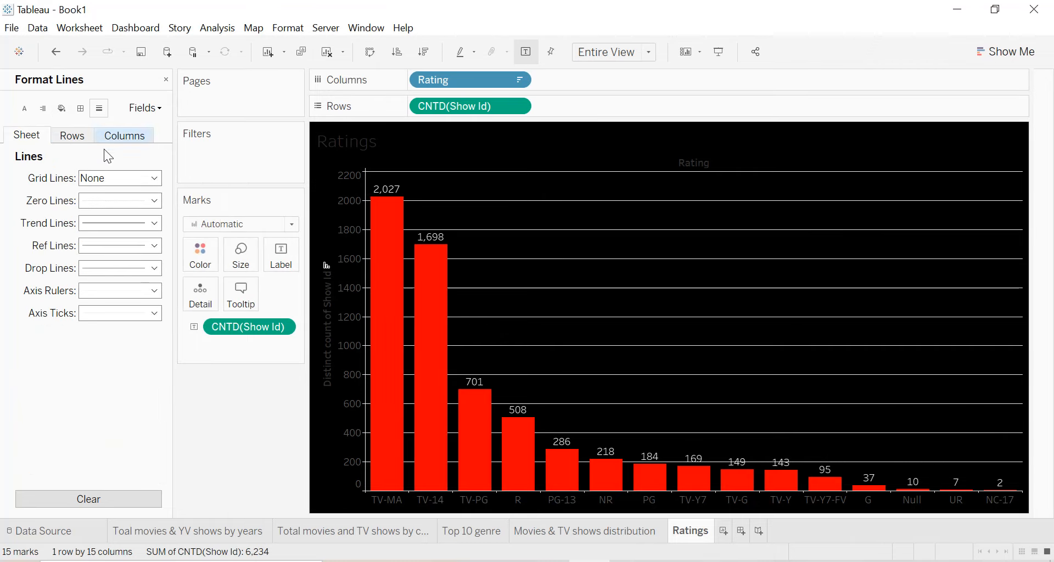
{"action": "left_click", "coordinate": [86, 136]}
{"action": "left_click", "coordinate": [111, 181]}
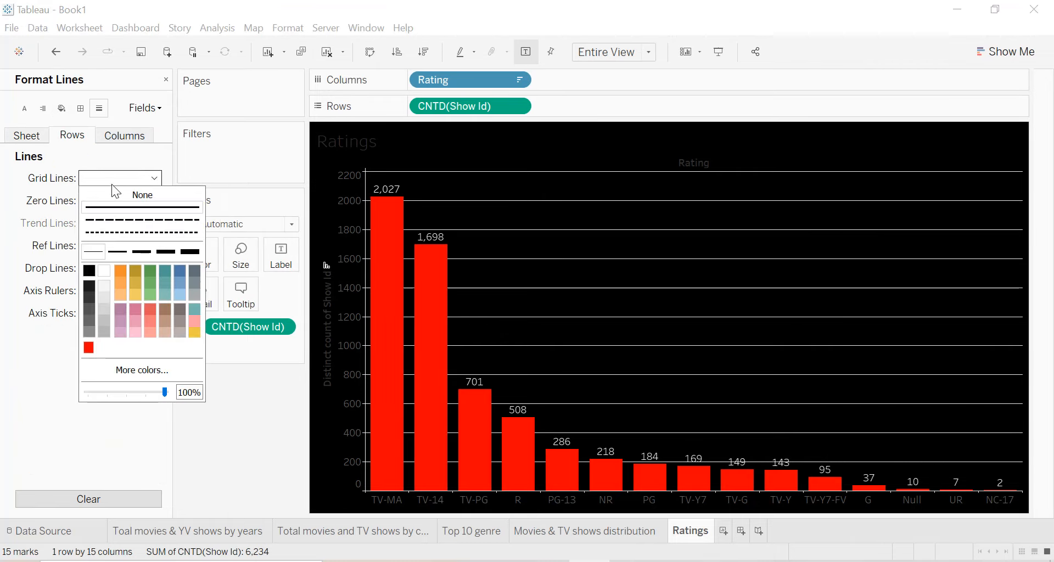
{"action": "left_click", "coordinate": [112, 197]}
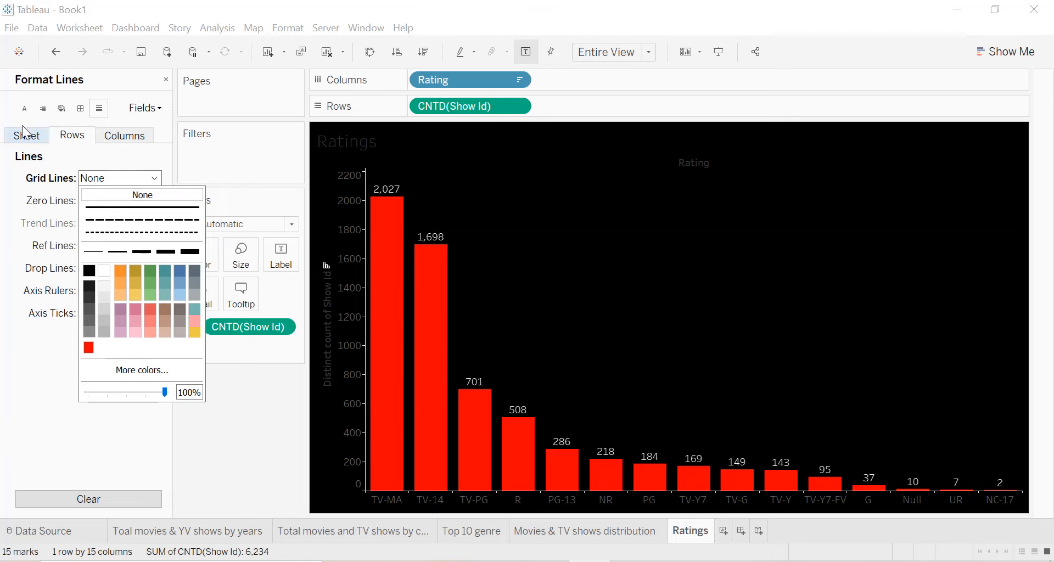
Set the default worksheet font of the Ratings sheet to bold white.
{"action": "left_click", "coordinate": [24, 108]}
{"action": "left_click", "coordinate": [24, 108]}
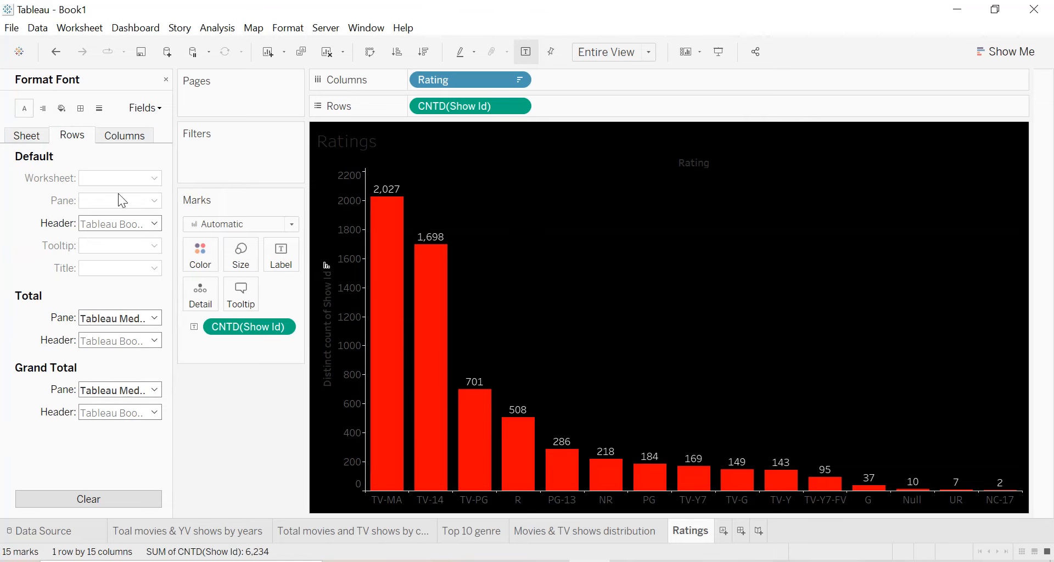
{"action": "left_click", "coordinate": [26, 135]}
{"action": "left_click", "coordinate": [100, 177]}
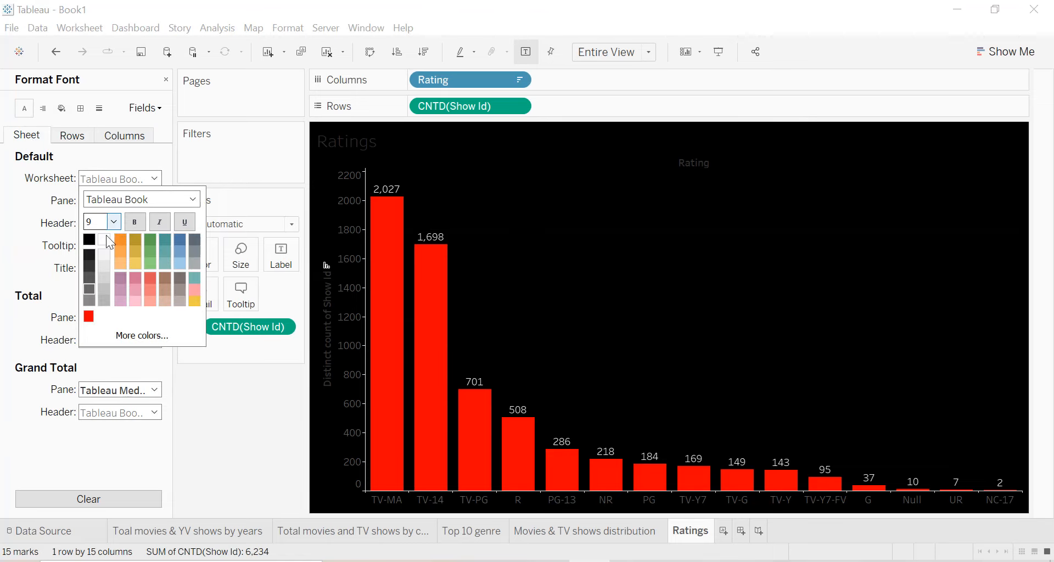
{"action": "left_click", "coordinate": [141, 226]}
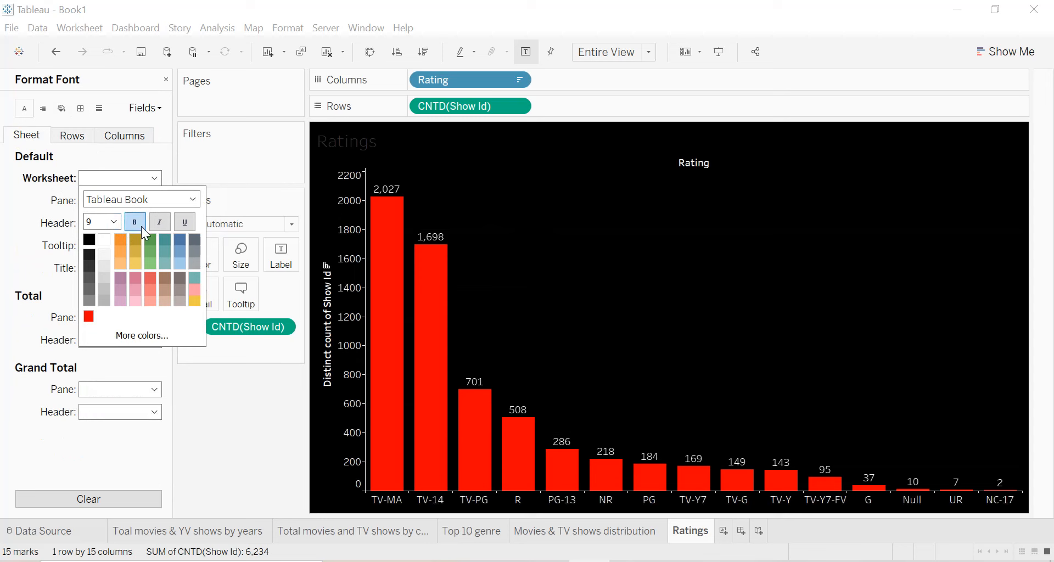
Clear the vertical axis title "Distinct count of Show Id" and hide the Rating field label above the columns.
{"action": "right_click", "coordinate": [323, 300]}
{"action": "left_click", "coordinate": [340, 307]}
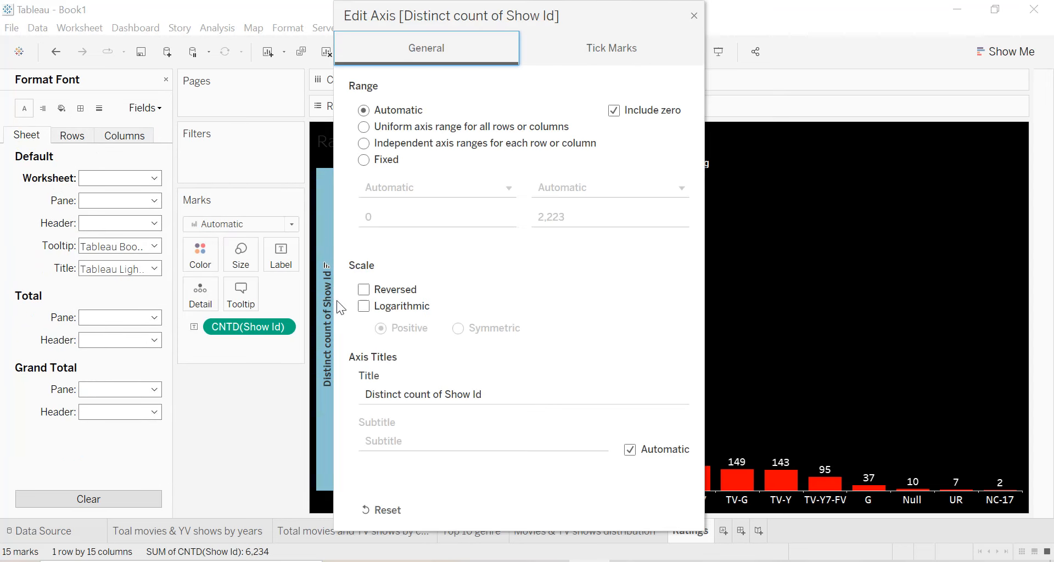
{"action": "left_click", "coordinate": [458, 394]}
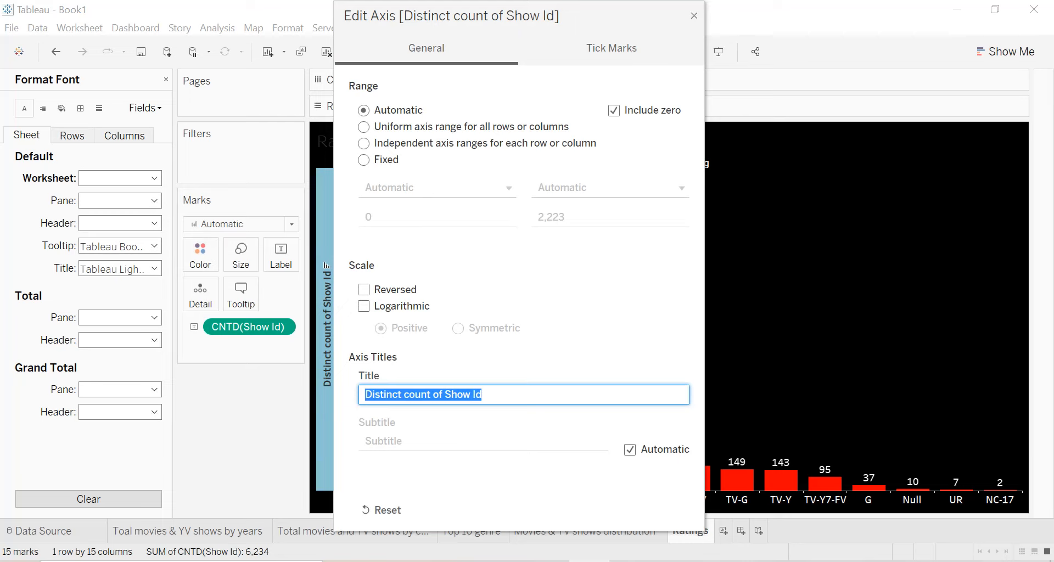
{"action": "key", "text": "BackSpace"}
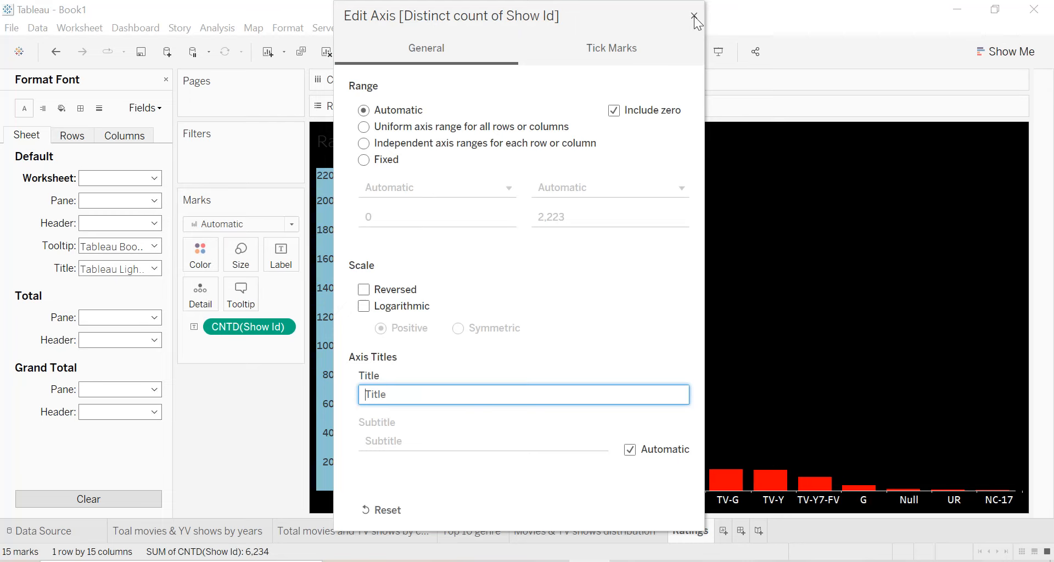
{"action": "left_click", "coordinate": [694, 17]}
{"action": "right_click", "coordinate": [677, 166]}
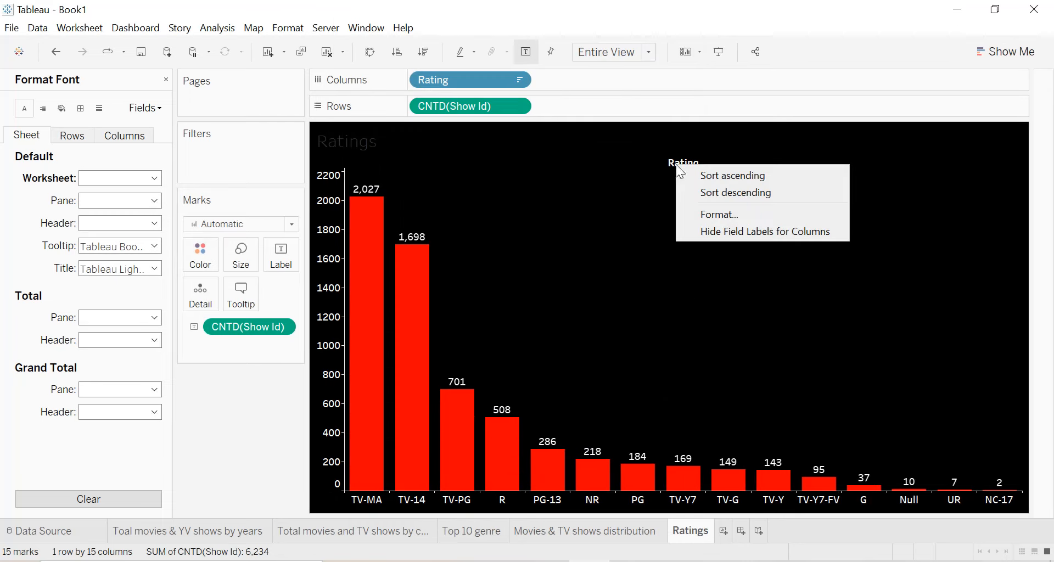
{"action": "left_click", "coordinate": [702, 230]}
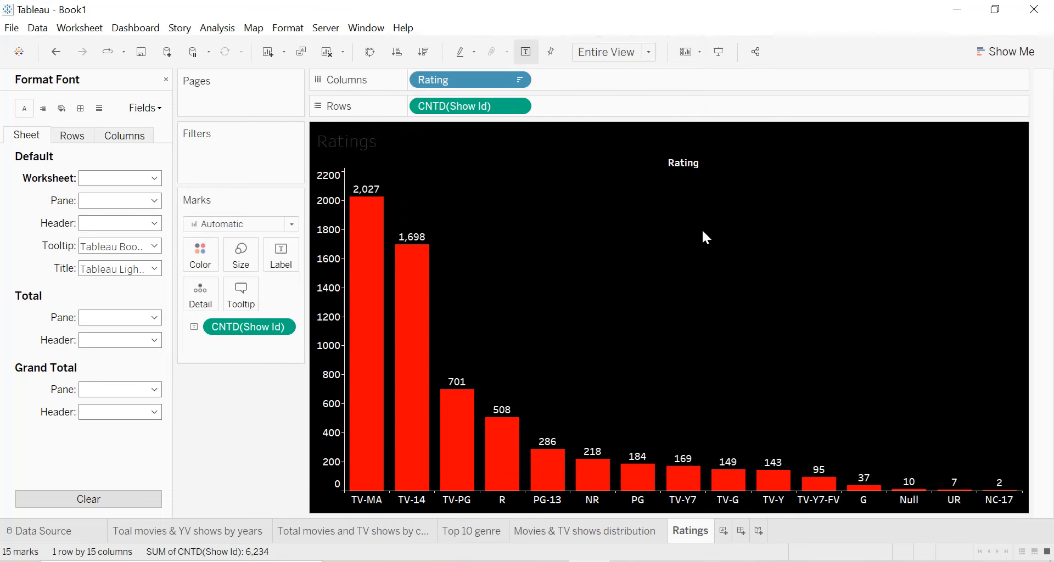
Make the Ratings sheet title bold, centered and red, and close the formatting pane.
{"action": "double_click", "coordinate": [374, 147]}
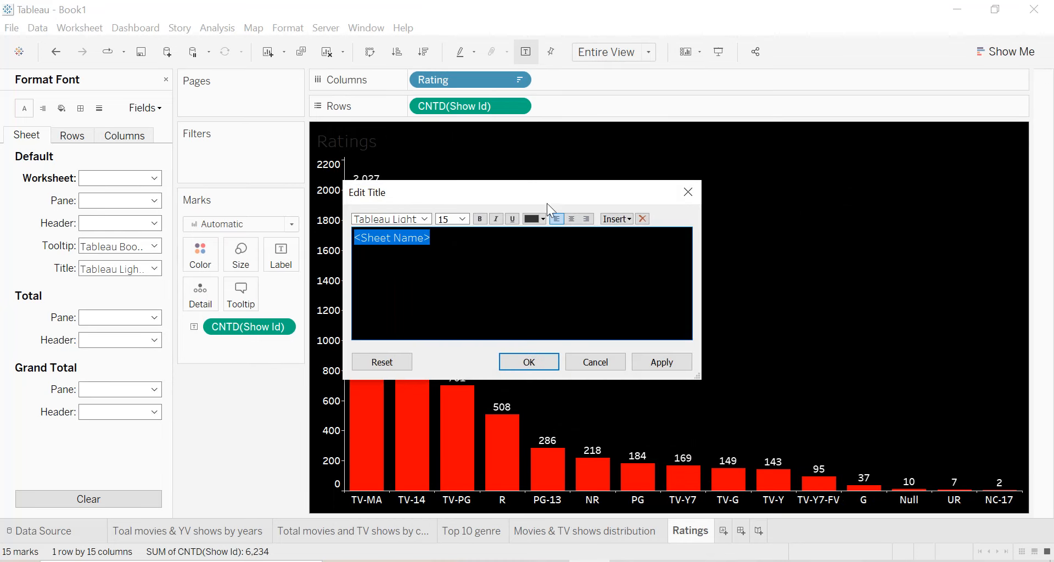
{"action": "left_click", "coordinate": [532, 221]}
{"action": "left_click", "coordinate": [548, 234]}
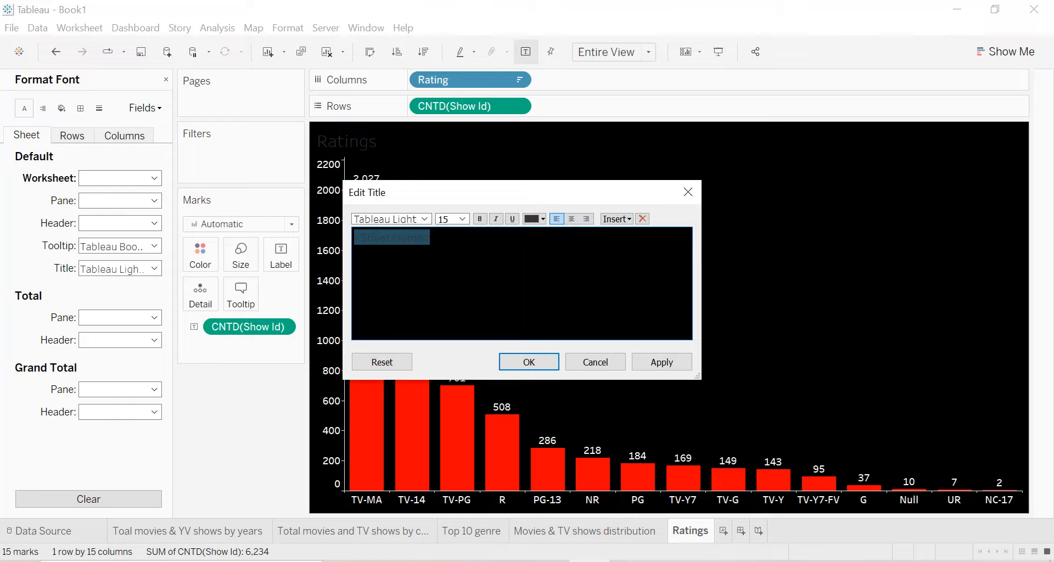
{"action": "left_click_drag", "start_coordinate": [431, 237], "coordinate": [354, 238]}
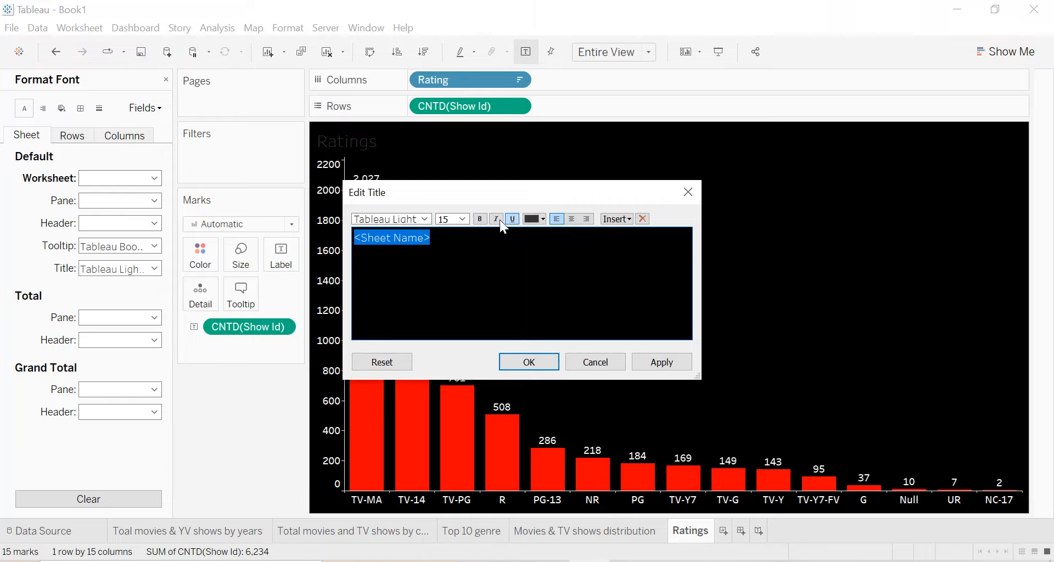
{"action": "left_click", "coordinate": [475, 216]}
{"action": "left_click", "coordinate": [571, 218]}
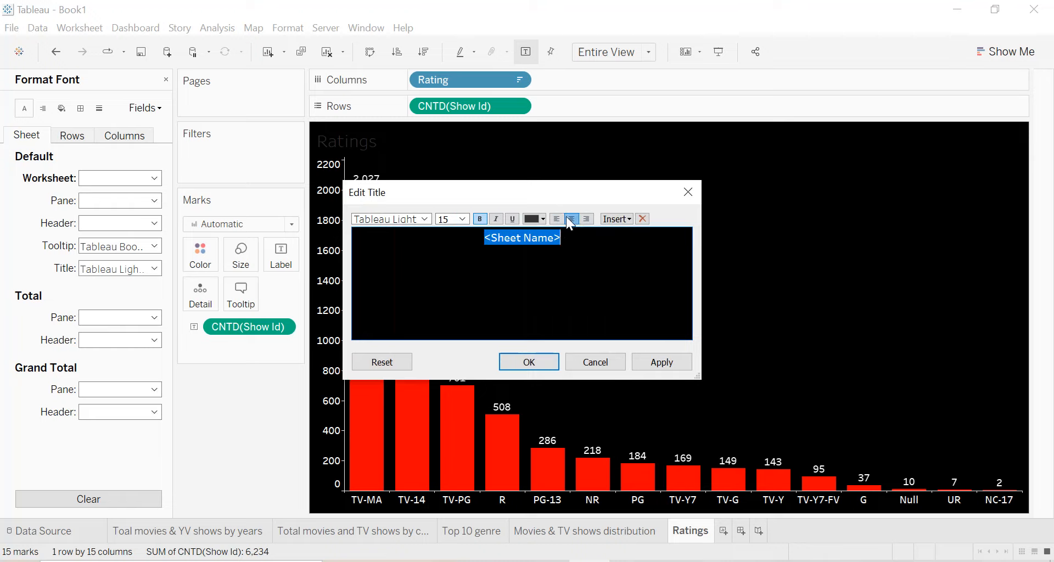
{"action": "left_click", "coordinate": [544, 219]}
{"action": "left_click", "coordinate": [532, 309]}
{"action": "left_click", "coordinate": [661, 362]}
{"action": "left_click", "coordinate": [529, 362]}
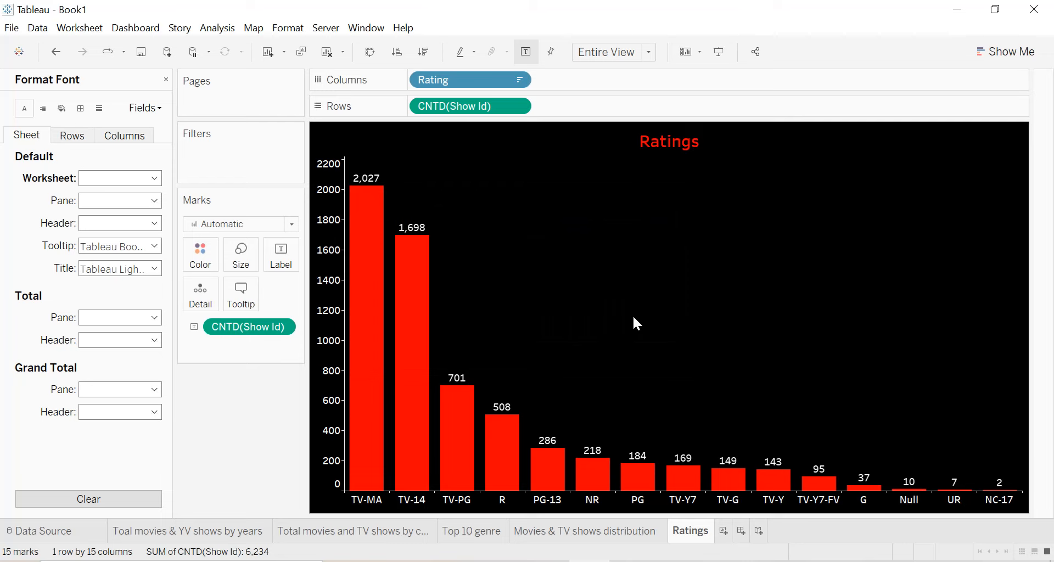
{"action": "left_click", "coordinate": [166, 79]}
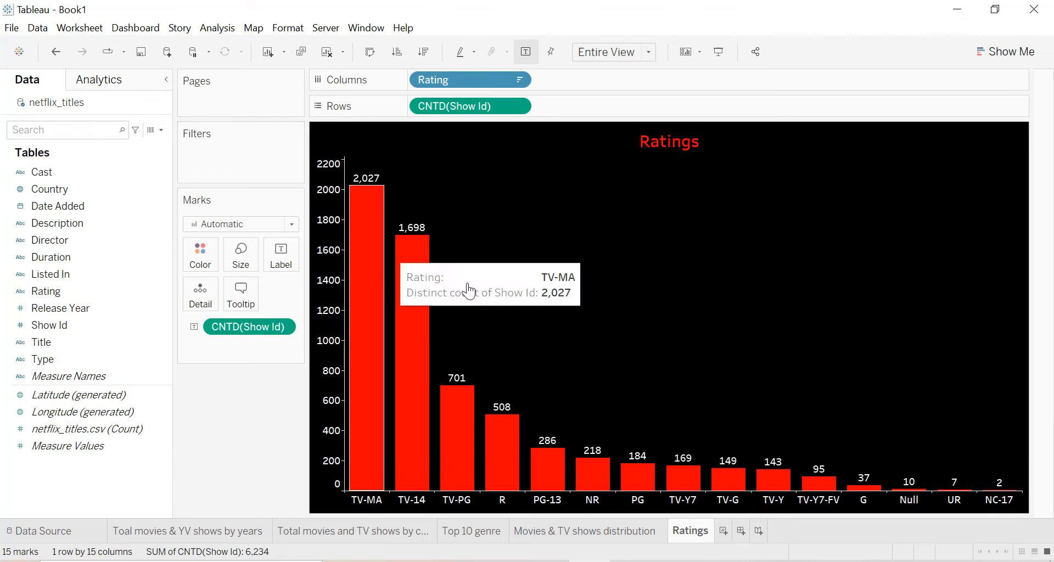
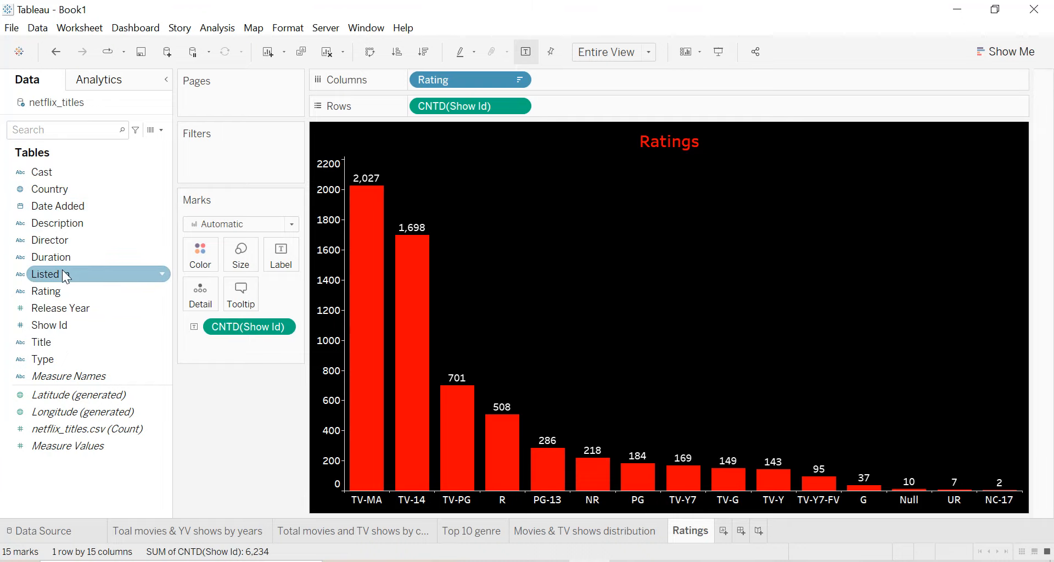
{"action": "left_click", "coordinate": [454, 531]}
{"action": "left_click", "coordinate": [97, 291]}
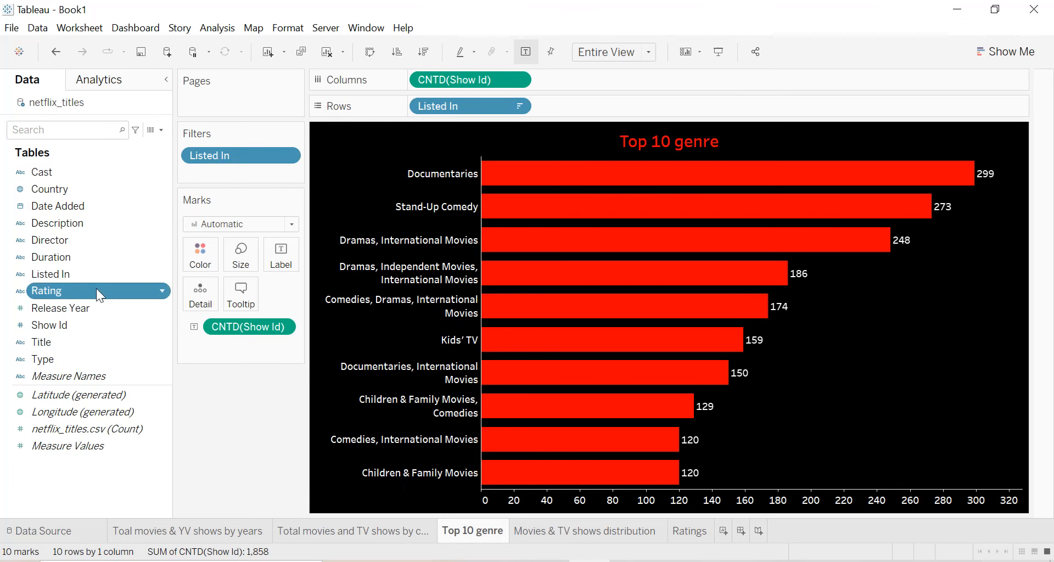
{"action": "left_click", "coordinate": [604, 531]}
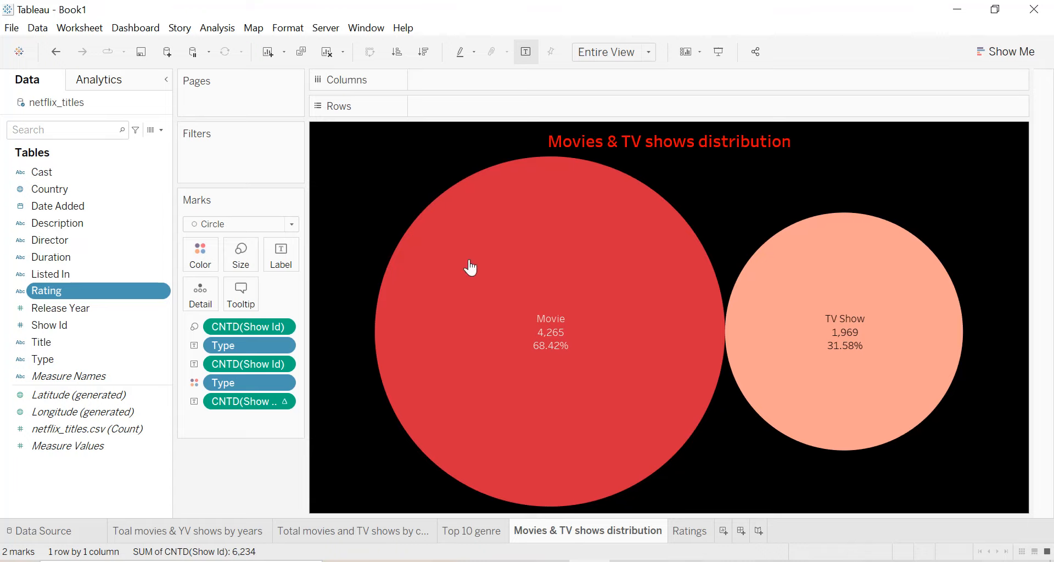
Add a new worksheet and filter it by Type, keeping only Movie.
{"action": "left_click", "coordinate": [723, 532]}
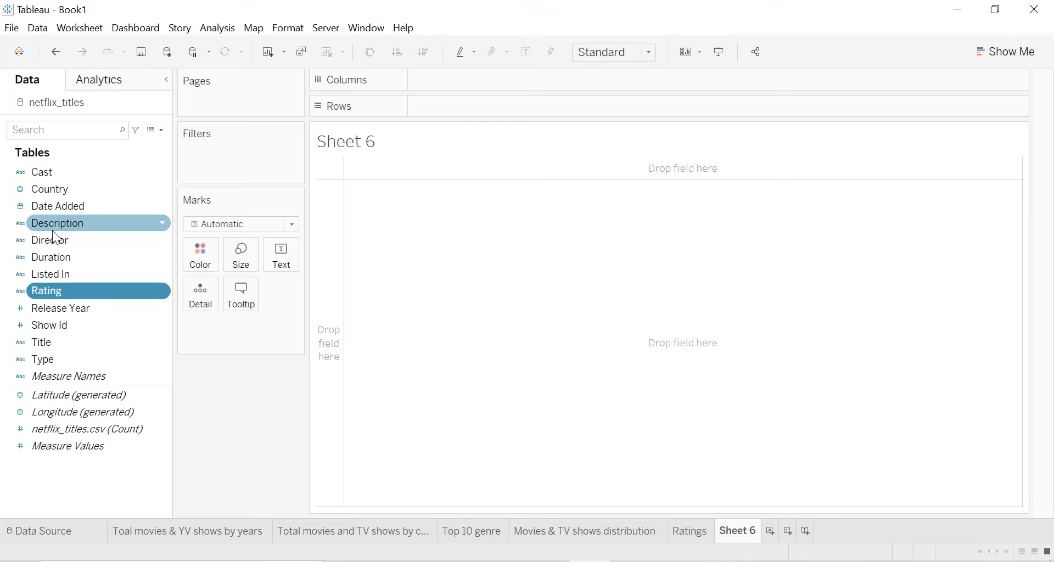
{"action": "left_click_drag", "start_coordinate": [67, 360], "coordinate": [238, 164]}
{"action": "left_click", "coordinate": [391, 176]}
{"action": "left_click", "coordinate": [392, 171]}
{"action": "left_click", "coordinate": [640, 486]}
{"action": "left_click", "coordinate": [509, 487]}
Show the Type filter card on the new sheet and open its display options.
{"action": "left_click", "coordinate": [284, 156]}
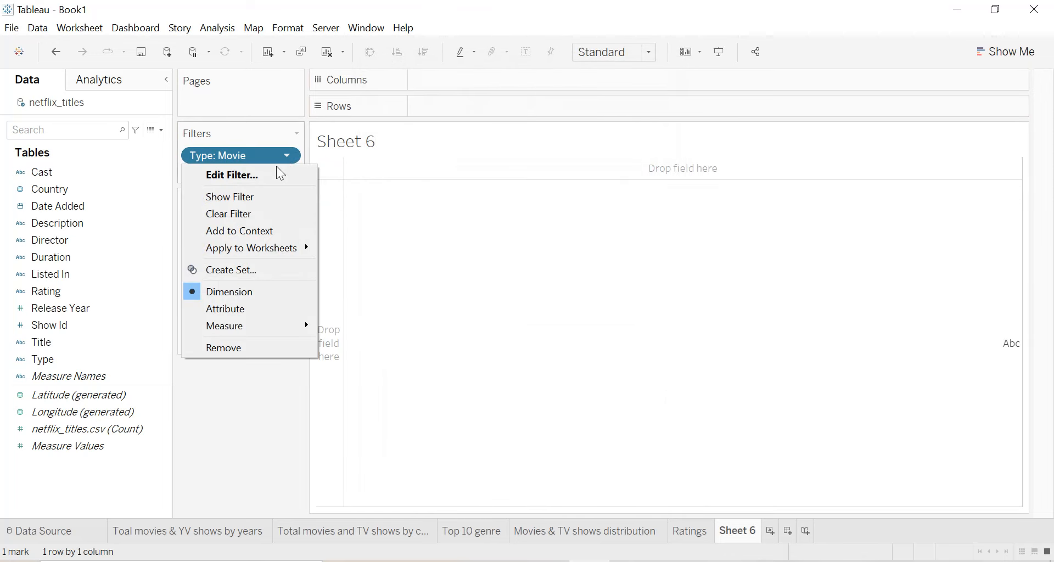
{"action": "left_click", "coordinate": [253, 195]}
{"action": "left_click", "coordinate": [1024, 138]}
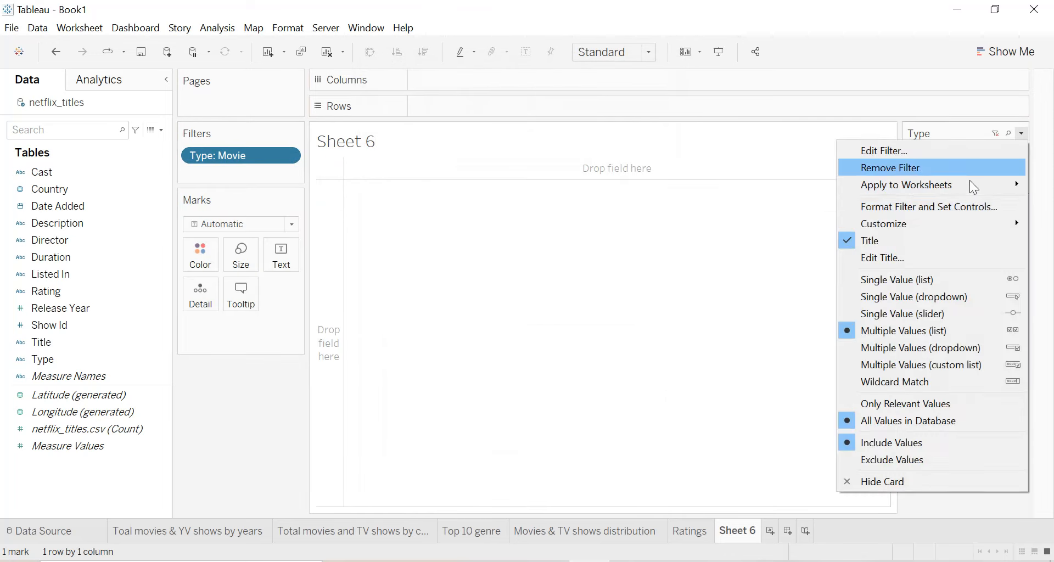
{"action": "mouse_move", "coordinate": [905, 228]}
{"action": "left_click", "coordinate": [824, 225]}
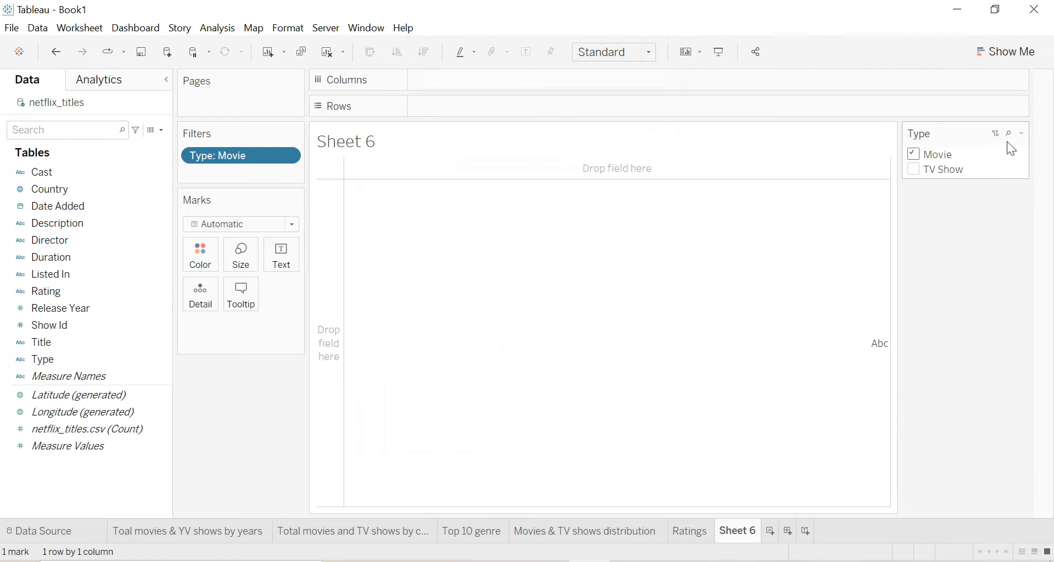
{"action": "left_click", "coordinate": [1020, 134]}
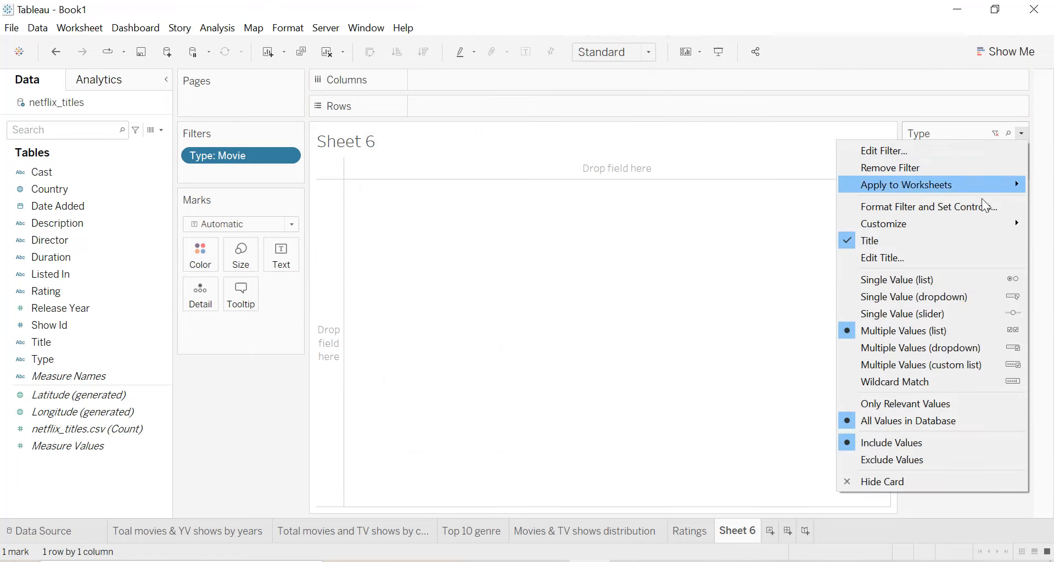
Display the Type filter as a single-value dropdown, and add a Title filter in the same single-value dropdown form.
{"action": "left_click", "coordinate": [928, 297]}
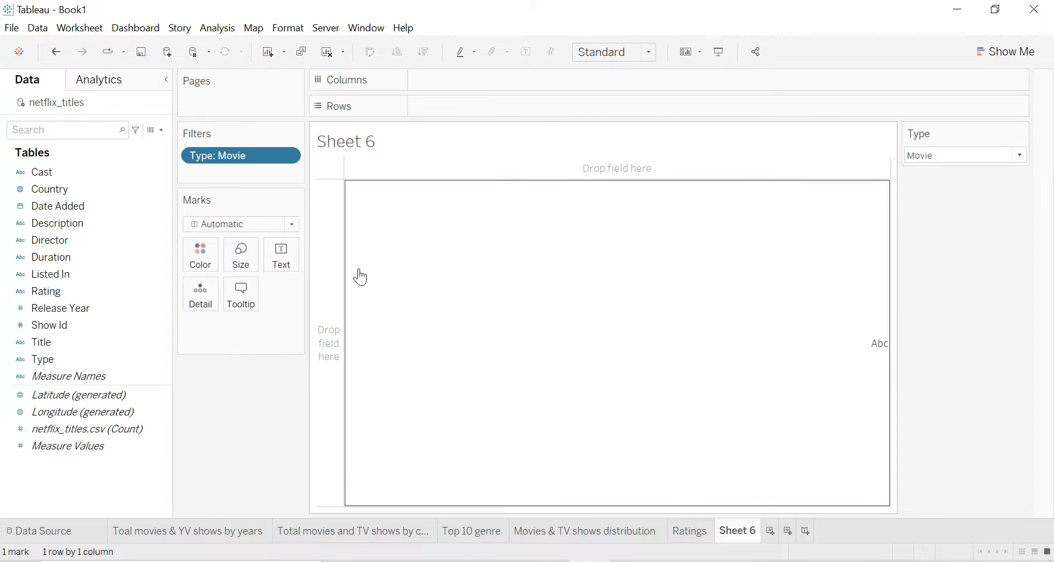
{"action": "left_click", "coordinate": [39, 341]}
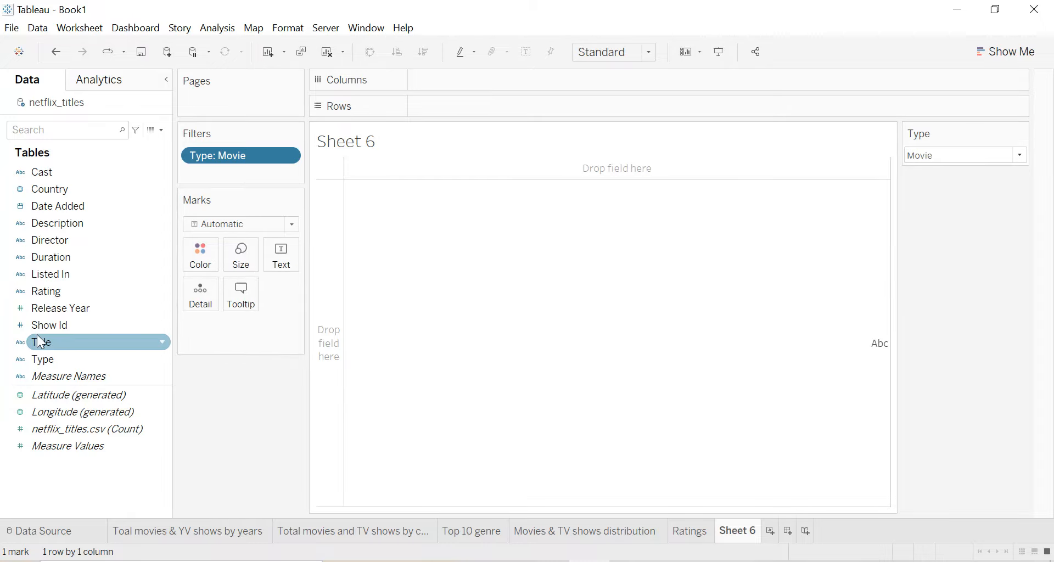
{"action": "left_click", "coordinate": [161, 341]}
{"action": "left_click", "coordinate": [182, 56]}
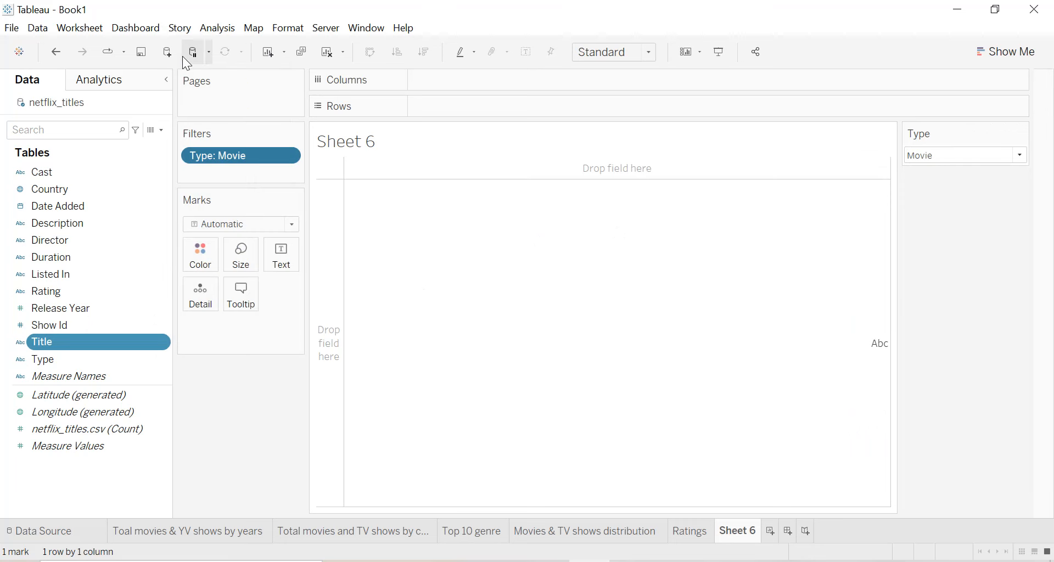
{"action": "left_click", "coordinate": [1021, 133]}
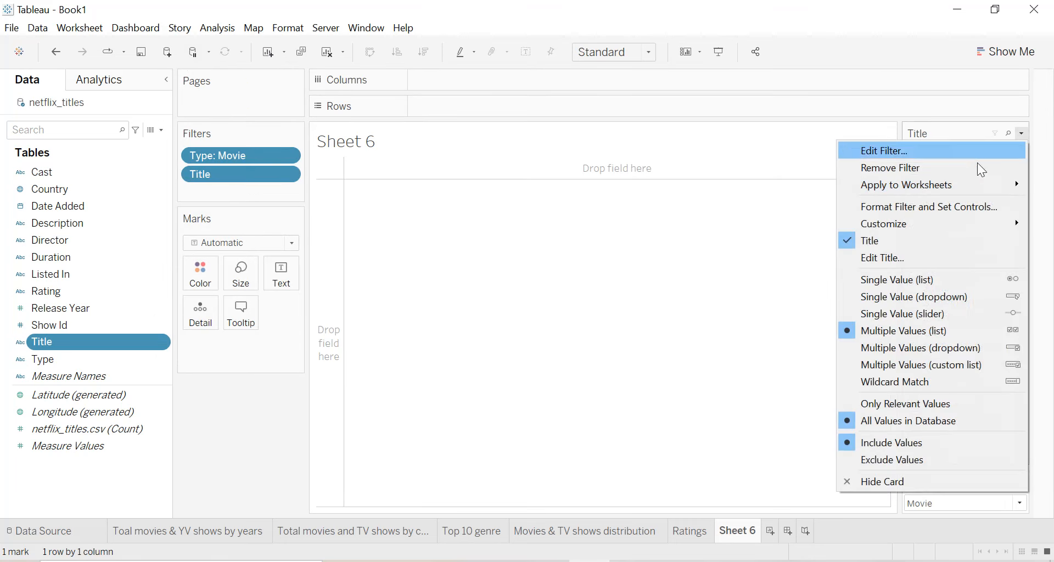
{"action": "mouse_move", "coordinate": [884, 223]}
{"action": "left_click", "coordinate": [782, 221]}
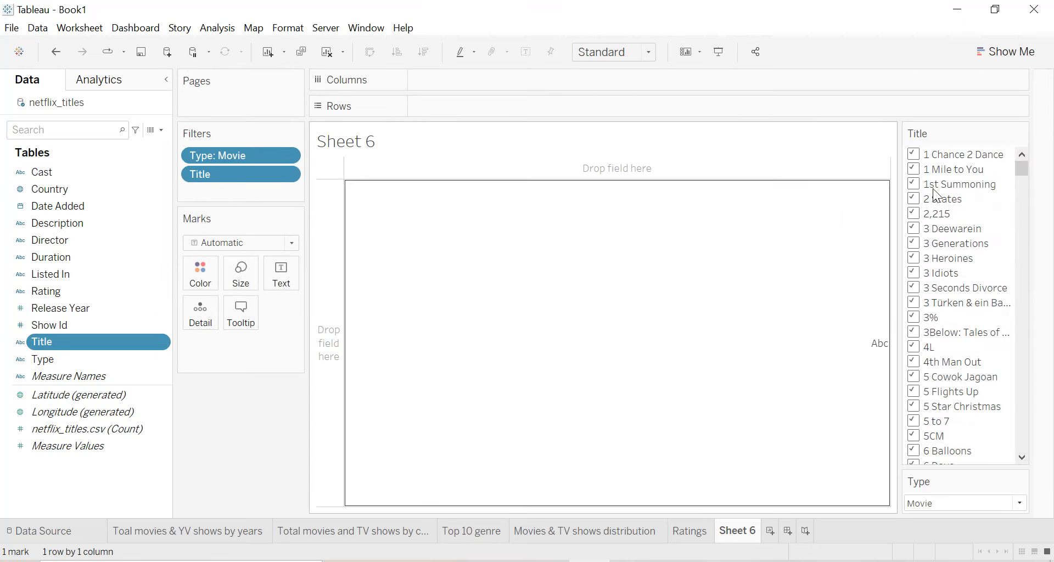
{"action": "left_click", "coordinate": [1025, 132]}
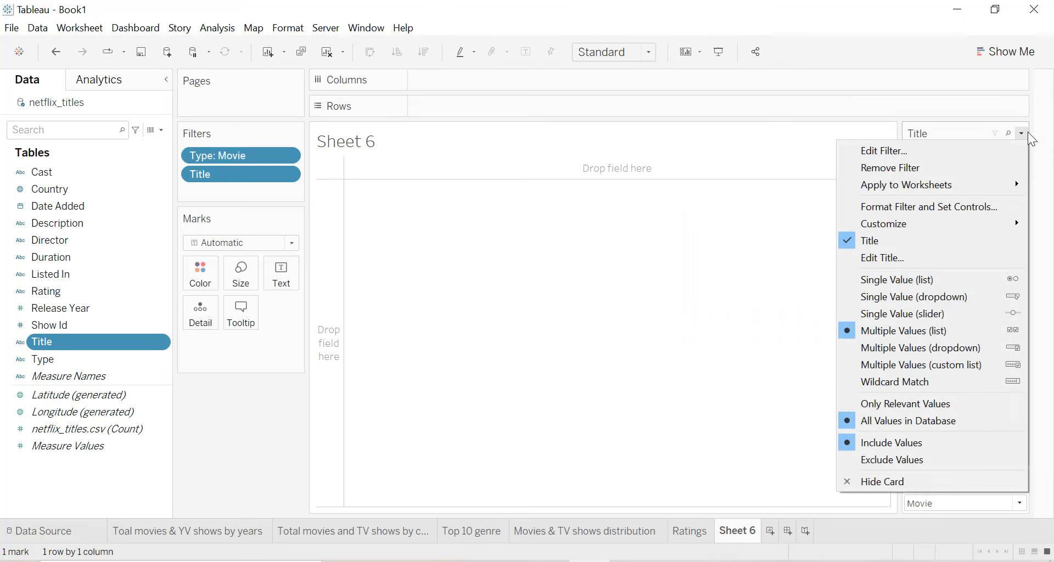
{"action": "left_click", "coordinate": [890, 297]}
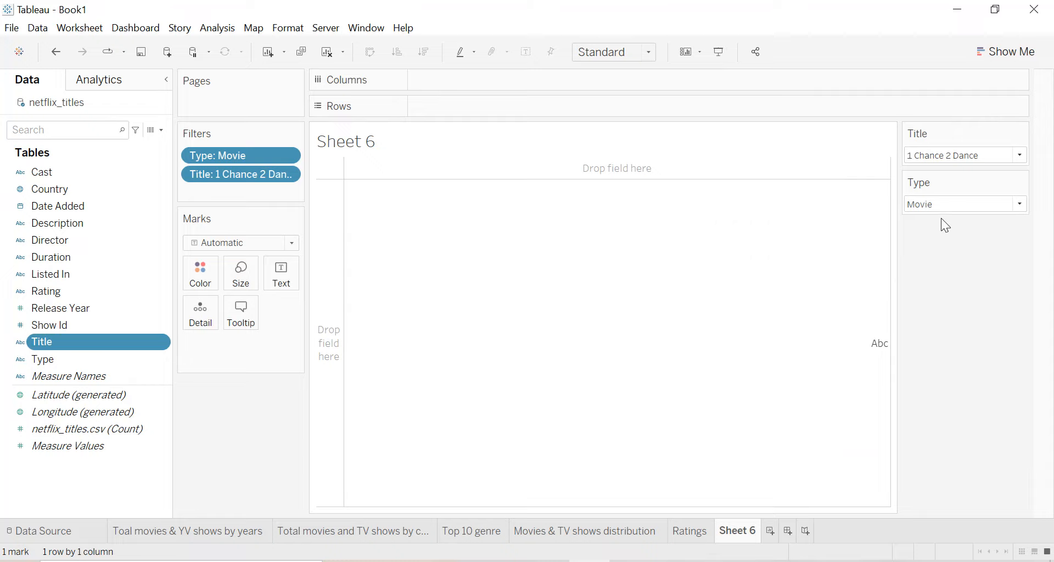
Move the Type filter card above the Title filter card.
{"action": "left_click_drag", "start_coordinate": [946, 178], "coordinate": [946, 136]}
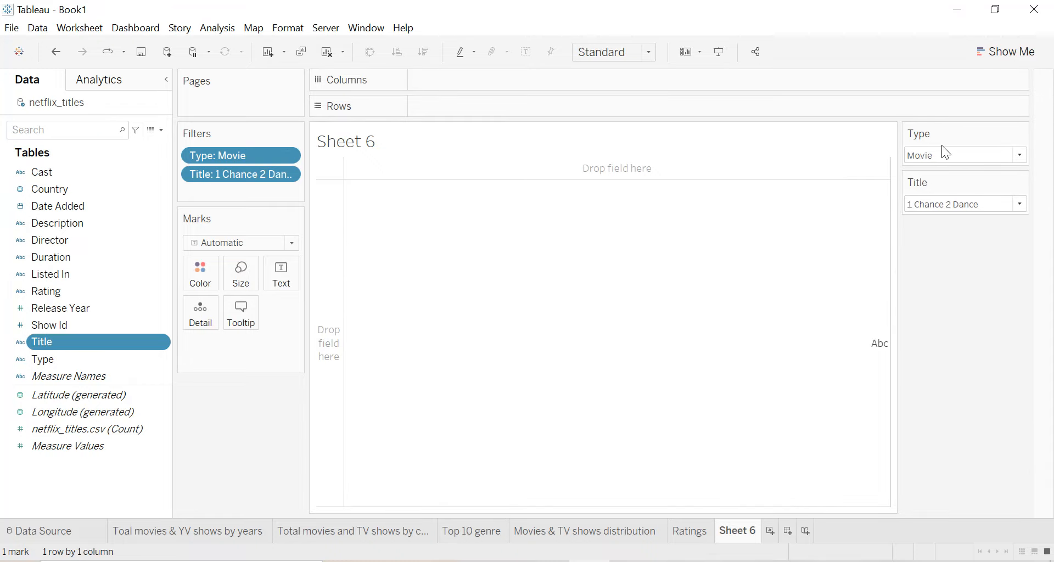
{"action": "left_click", "coordinate": [941, 158]}
{"action": "left_click", "coordinate": [940, 159]}
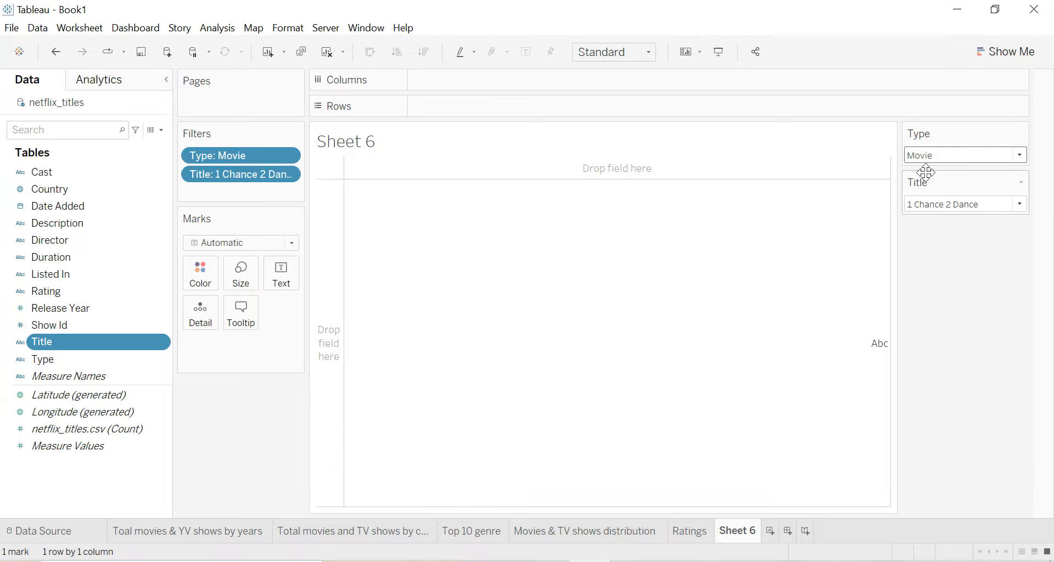
Restrict the Title filter to only relevant values and check its list of titles.
{"action": "left_click", "coordinate": [1022, 183]}
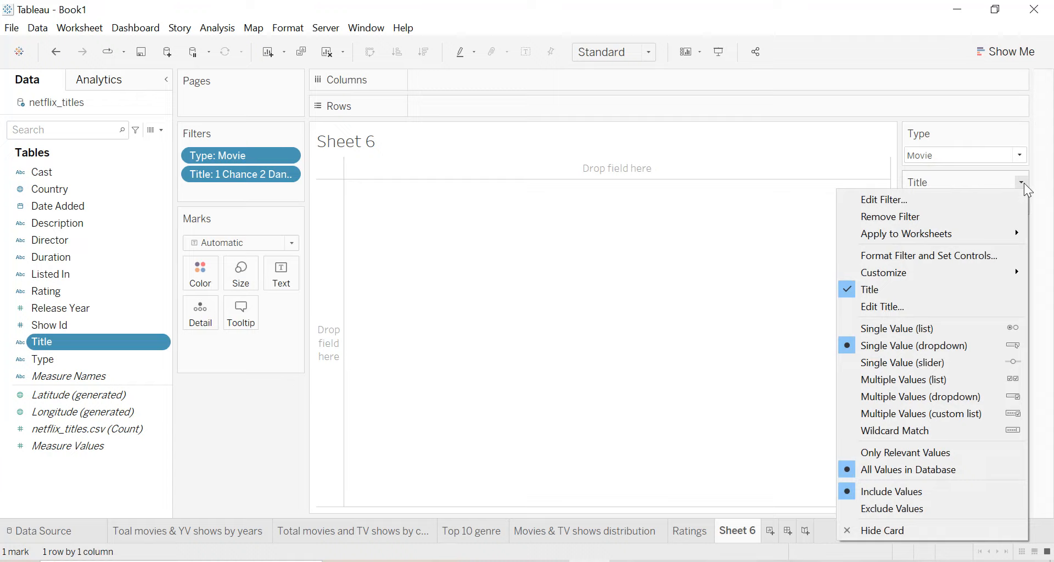
{"action": "left_click", "coordinate": [904, 453]}
{"action": "left_click", "coordinate": [954, 204]}
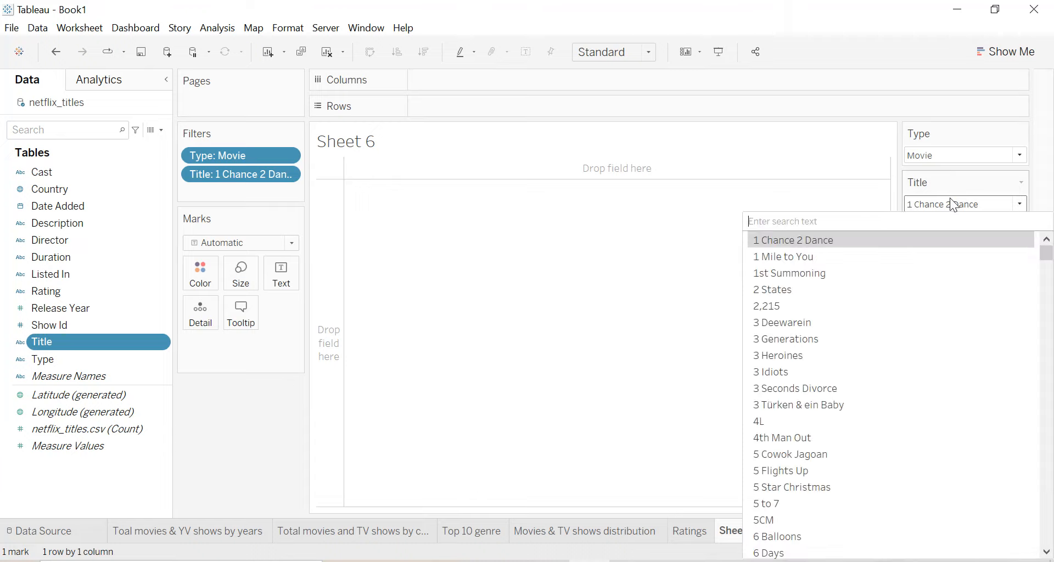
{"action": "left_click", "coordinate": [953, 206]}
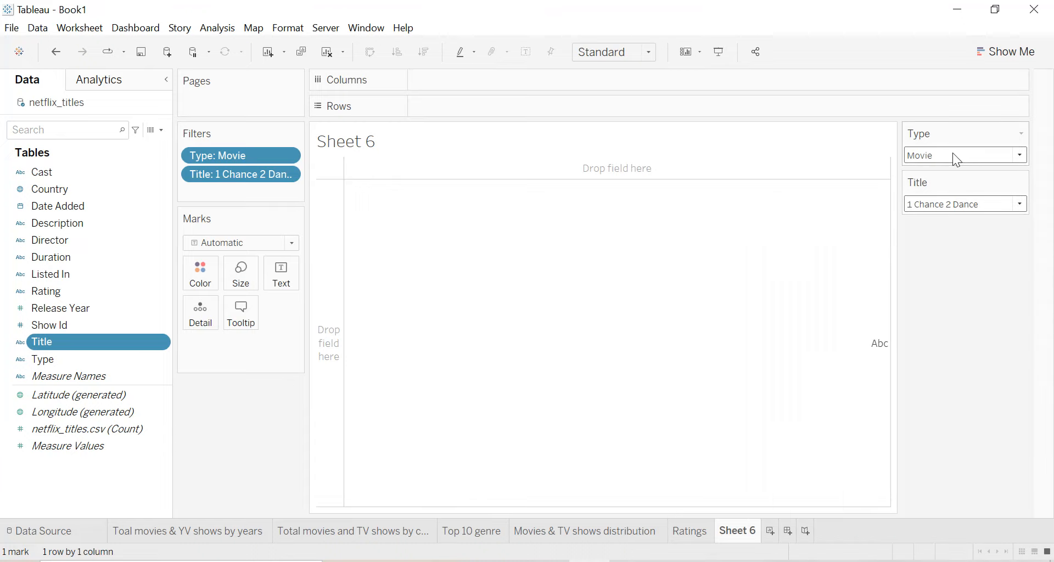
Filter Type to TV Show and Title to 3Below: Tales of Arcadia.
{"action": "left_click", "coordinate": [953, 153]}
{"action": "left_click", "coordinate": [939, 188]}
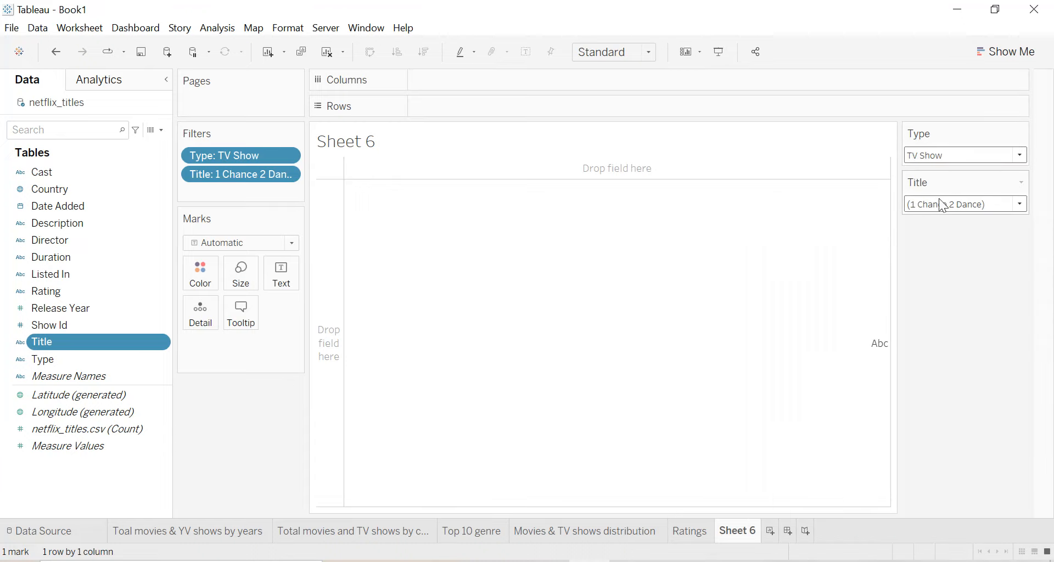
{"action": "left_click", "coordinate": [937, 204]}
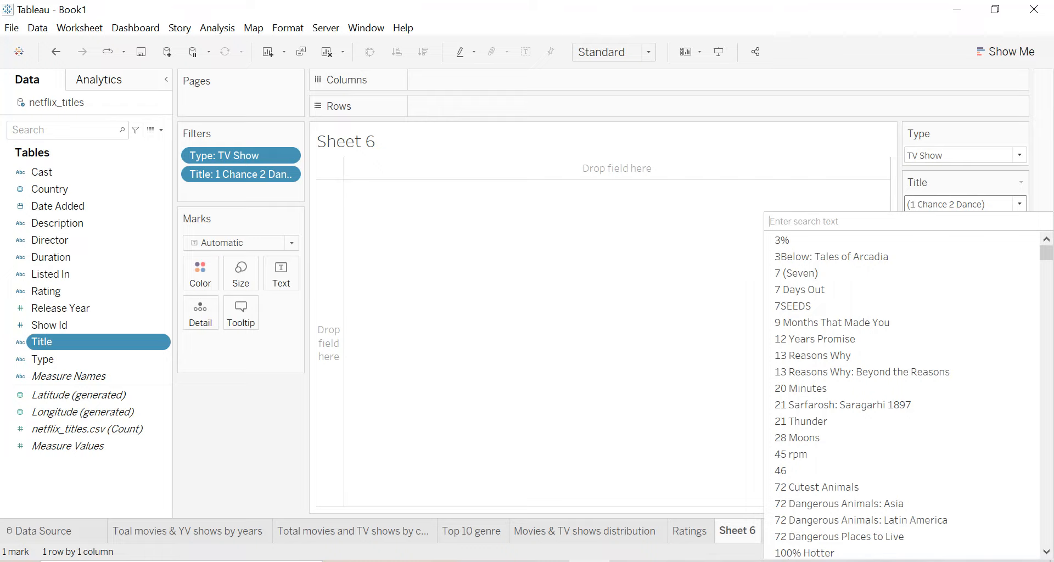
{"action": "left_click", "coordinate": [885, 253]}
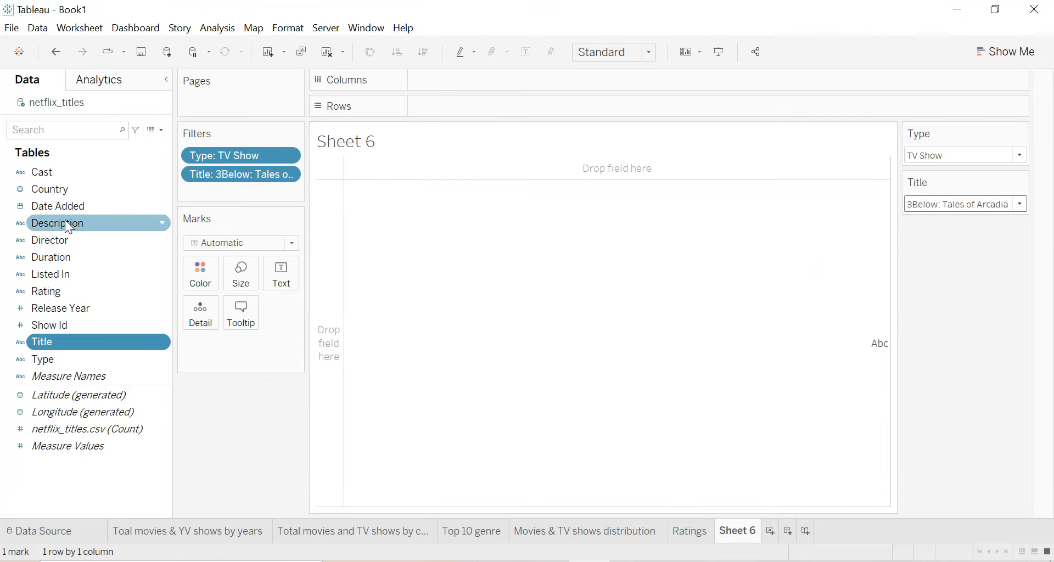
Show the Description field as the sheet's text mark and fit the sheet to Entire View.
{"action": "left_click_drag", "start_coordinate": [62, 224], "coordinate": [283, 279]}
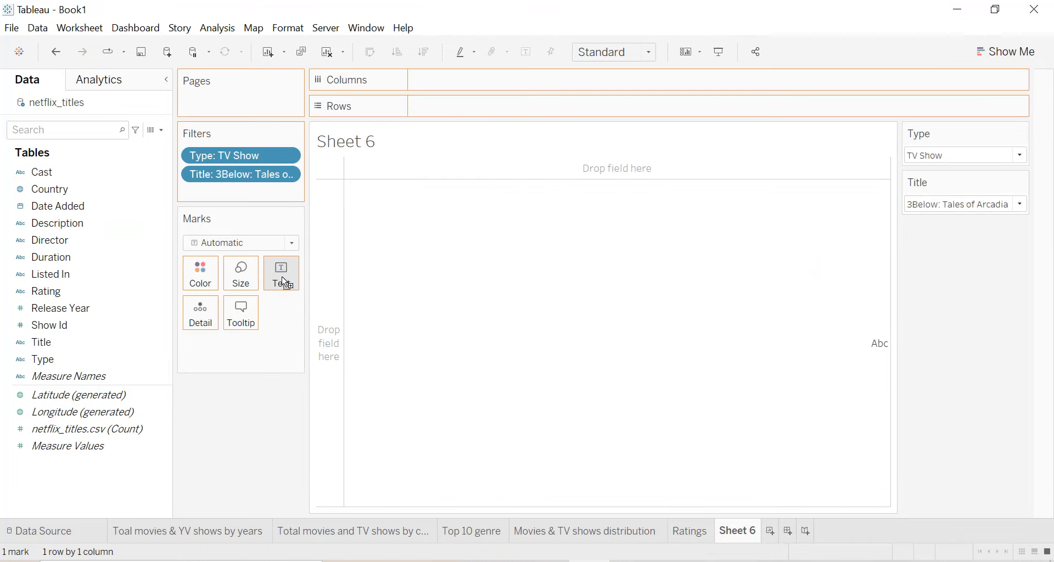
{"action": "left_click", "coordinate": [623, 46]}
{"action": "left_click", "coordinate": [611, 109]}
Replace the sheet title with "Descrption", centred, bold and red.
{"action": "double_click", "coordinate": [390, 152]}
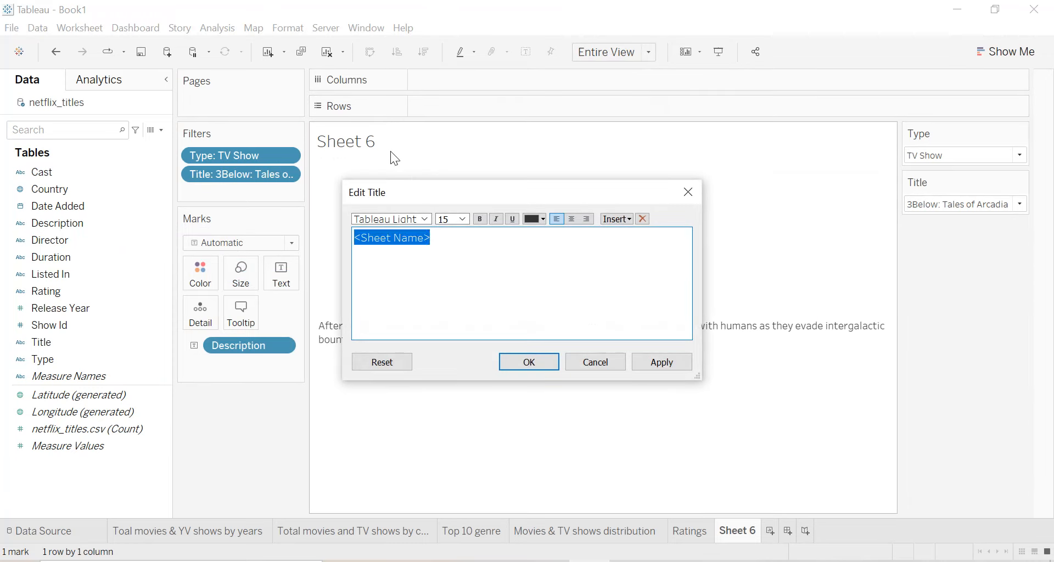
{"action": "type", "text": "Descrption"}
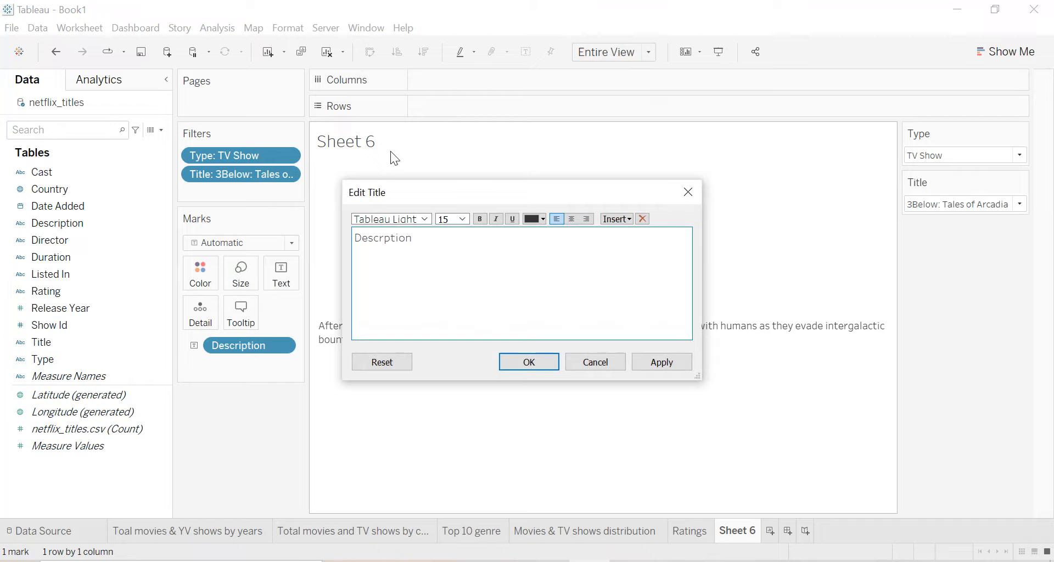
{"action": "left_click", "coordinate": [575, 218]}
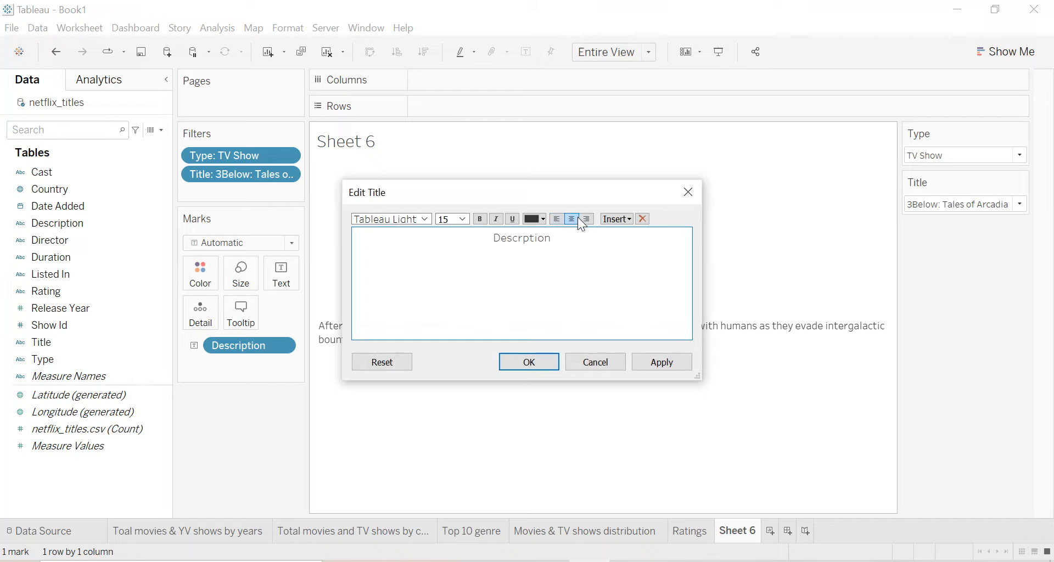
{"action": "key", "text": "ctrl+a"}
{"action": "key", "text": "ctrl+b"}
{"action": "left_click", "coordinate": [543, 218]}
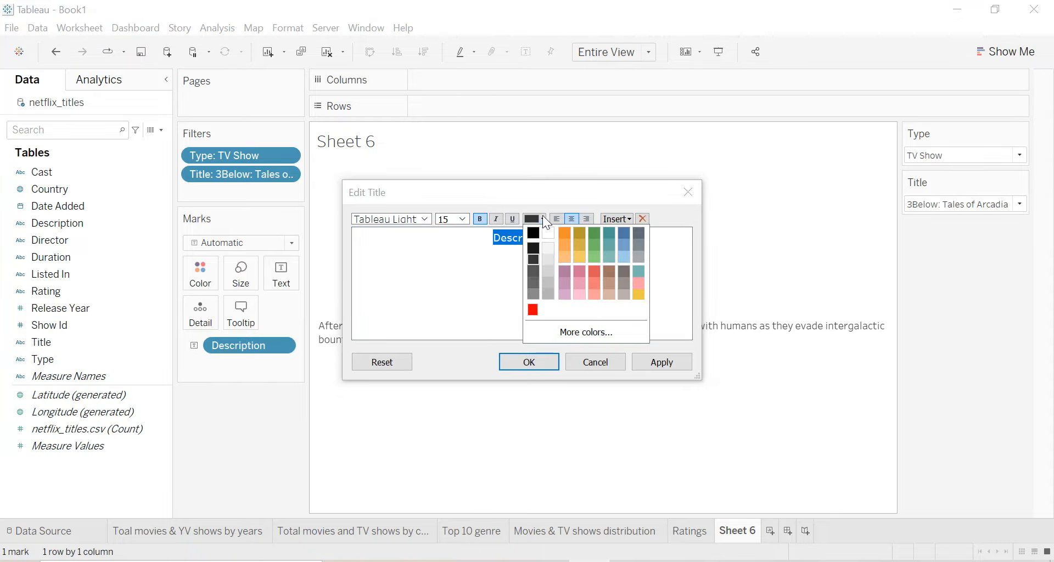
{"action": "left_click", "coordinate": [536, 308]}
{"action": "left_click", "coordinate": [662, 362]}
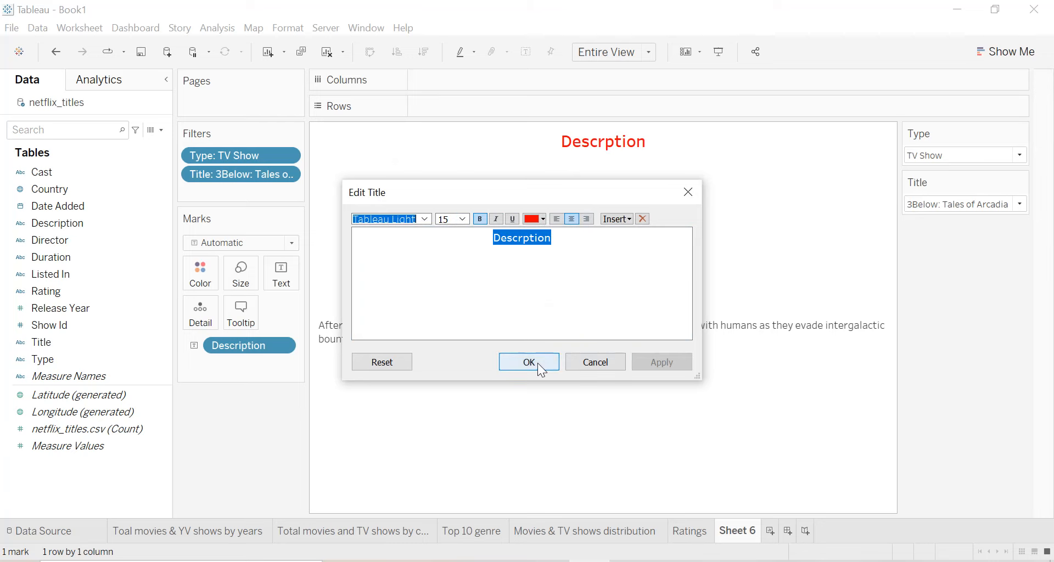
{"action": "left_click", "coordinate": [538, 363]}
Set the worksheet's default shading to black.
{"action": "right_click", "coordinate": [523, 227]}
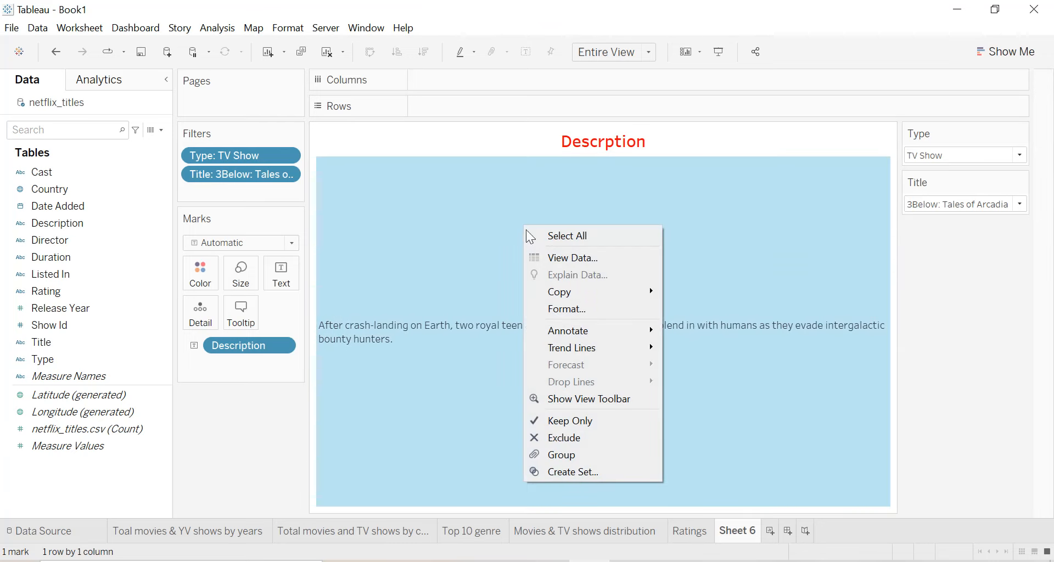
{"action": "left_click", "coordinate": [571, 307]}
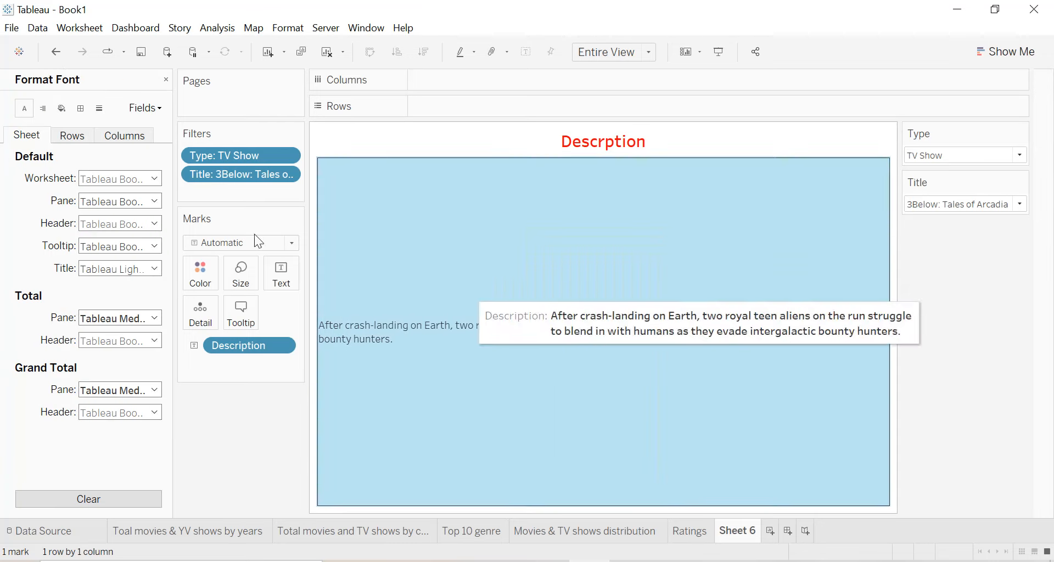
{"action": "left_click", "coordinate": [63, 109]}
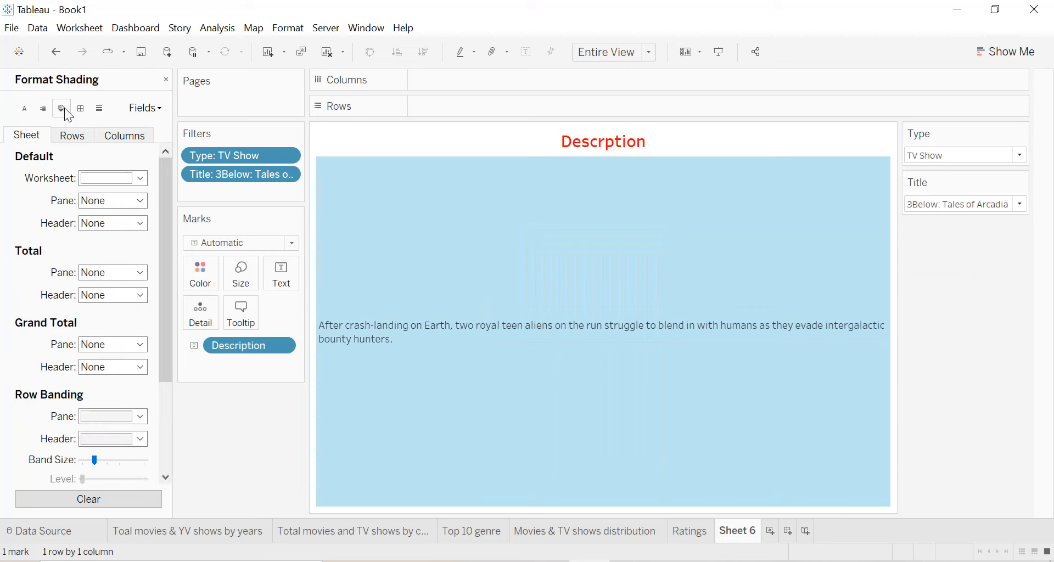
{"action": "left_click", "coordinate": [113, 178]}
{"action": "left_click", "coordinate": [92, 215]}
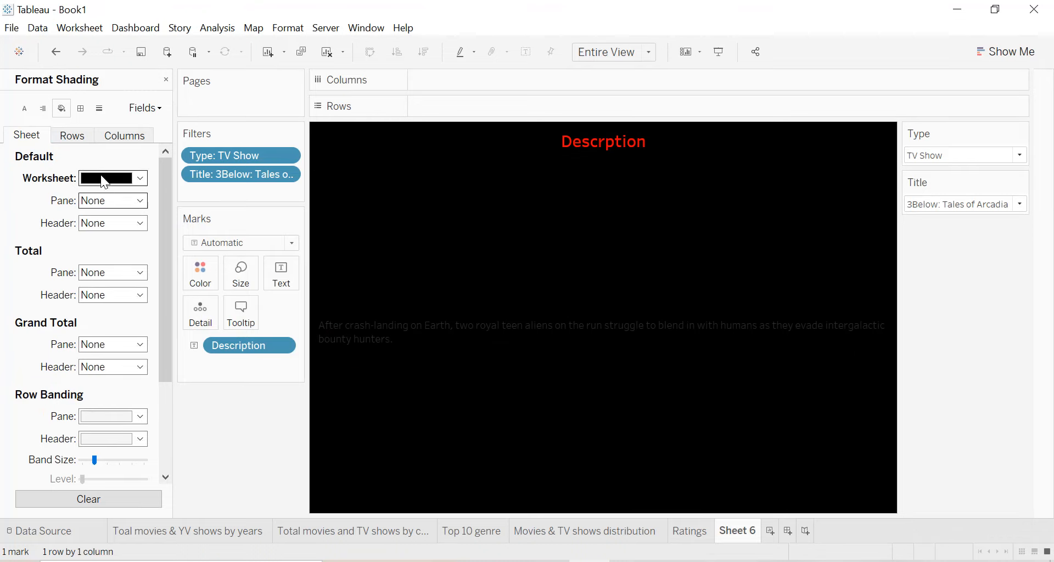
Set the worksheet's default font color to white.
{"action": "left_click", "coordinate": [30, 110]}
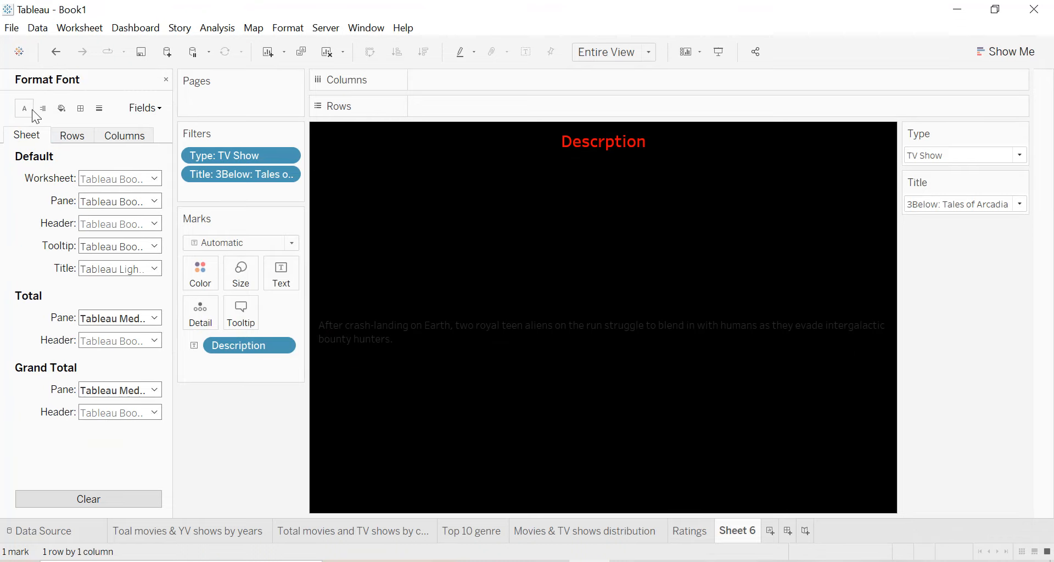
{"action": "left_click", "coordinate": [127, 179]}
{"action": "left_click", "coordinate": [106, 241]}
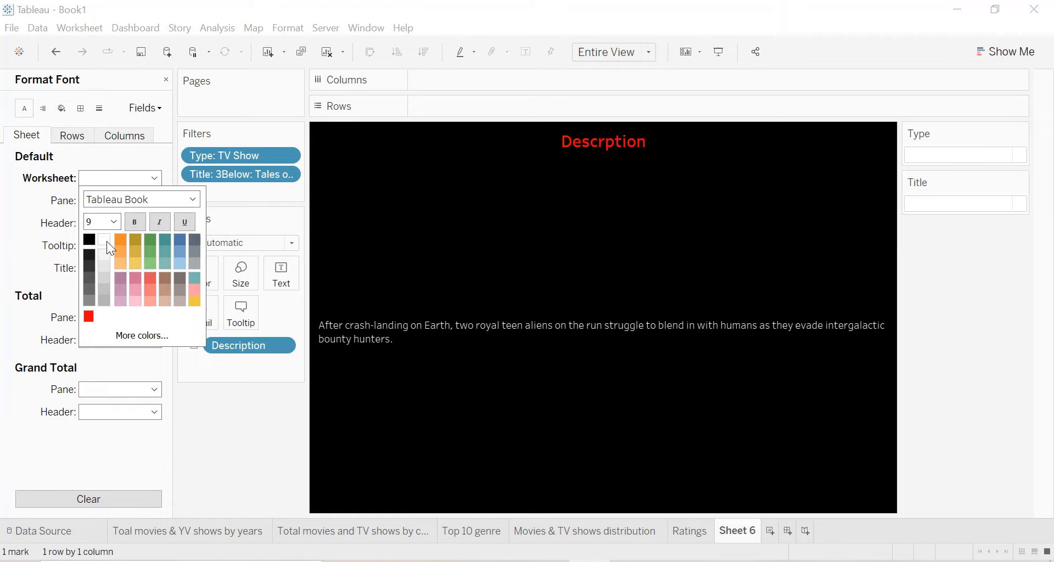
Center the default pane and header alignment of the sheet, and close the formatting options.
{"action": "left_click", "coordinate": [42, 113]}
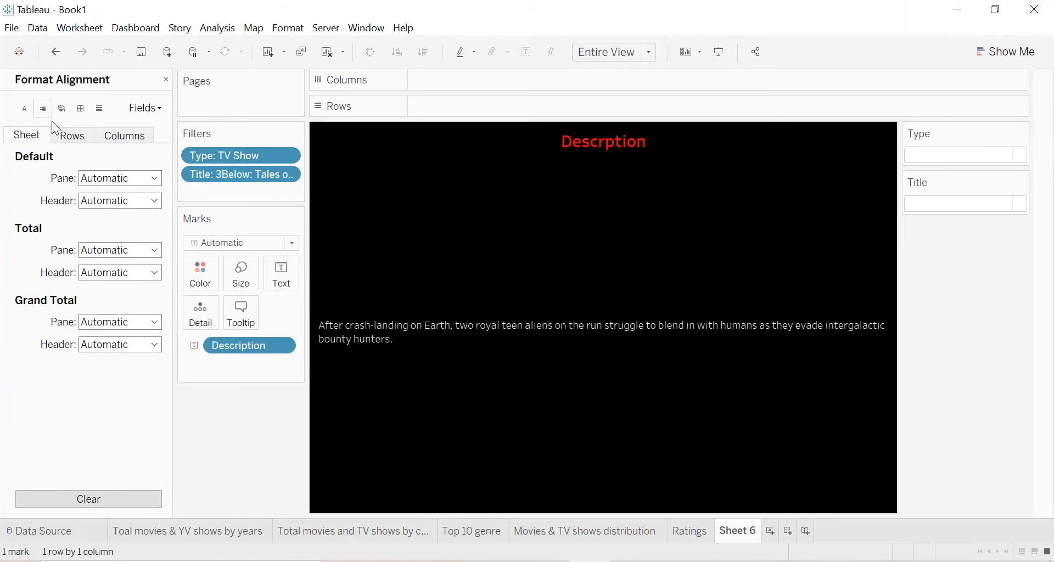
{"action": "left_click", "coordinate": [100, 179]}
{"action": "left_click", "coordinate": [117, 235]}
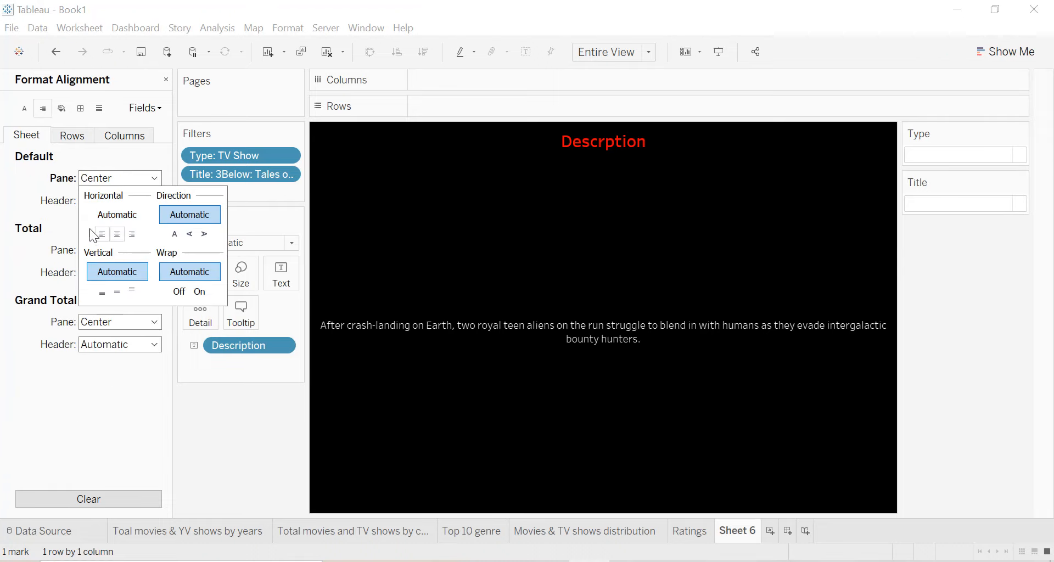
{"action": "left_click", "coordinate": [113, 201]}
{"action": "left_click", "coordinate": [117, 256]}
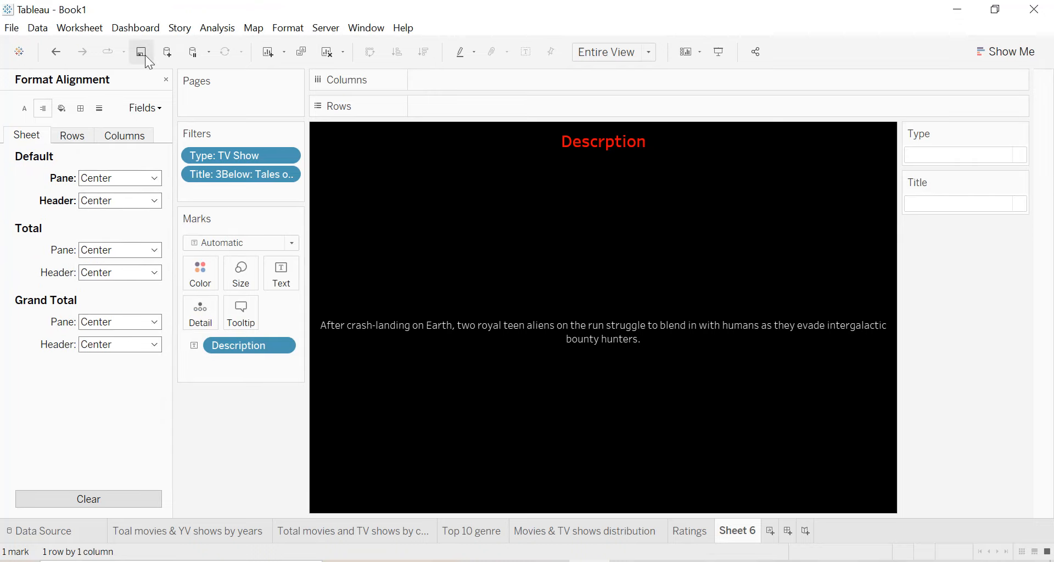
{"action": "left_click", "coordinate": [166, 80]}
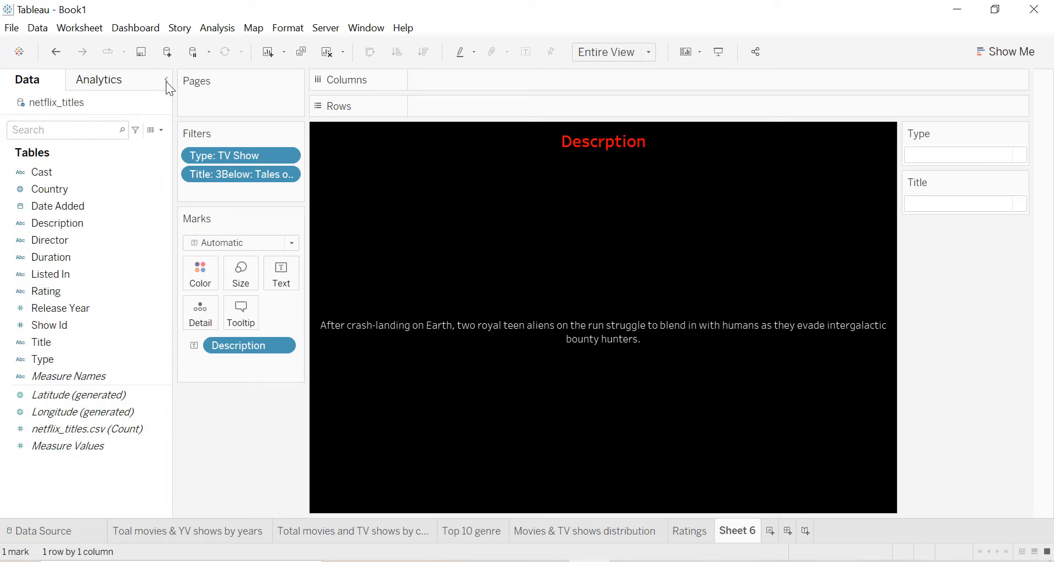
Open the filter and set control formatting from the Type filter and set the body font color to white.
{"action": "left_click", "coordinate": [1019, 136]}
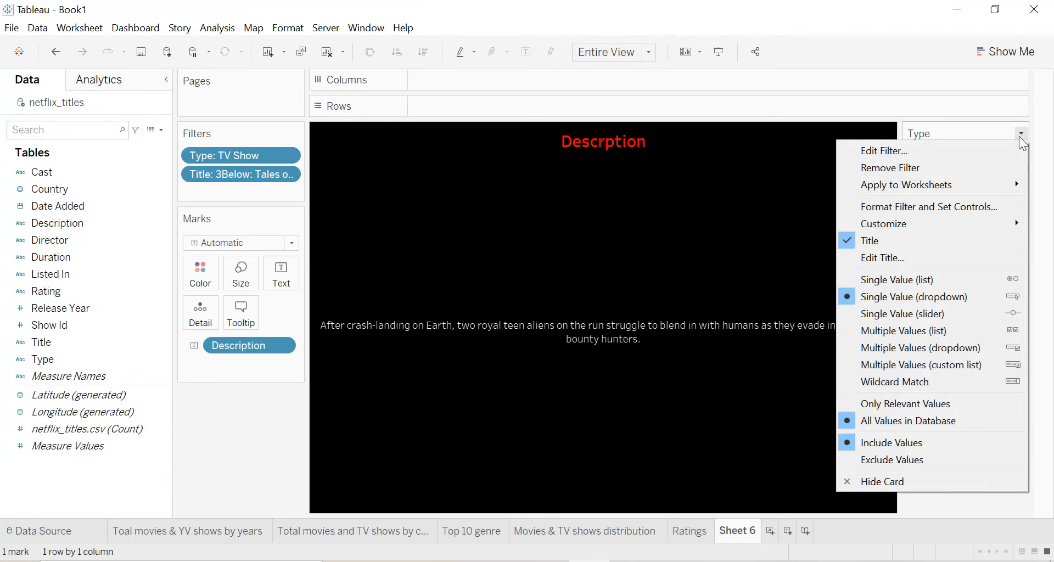
{"action": "left_click", "coordinate": [908, 207]}
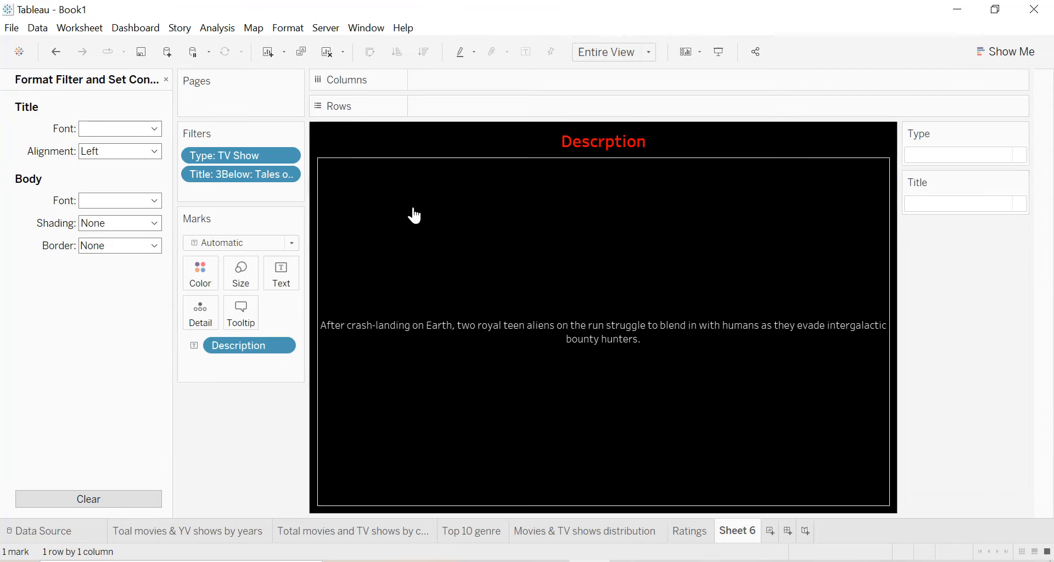
{"action": "left_click", "coordinate": [91, 132]}
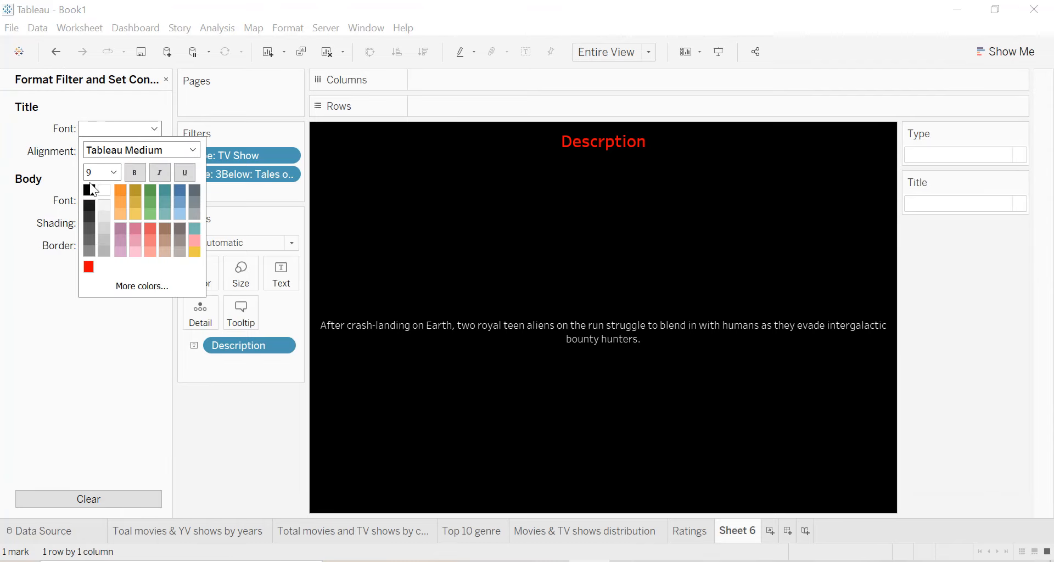
{"action": "left_click", "coordinate": [51, 203]}
{"action": "left_click", "coordinate": [81, 198]}
{"action": "left_click", "coordinate": [106, 265]}
{"action": "left_click", "coordinate": [2, 216]}
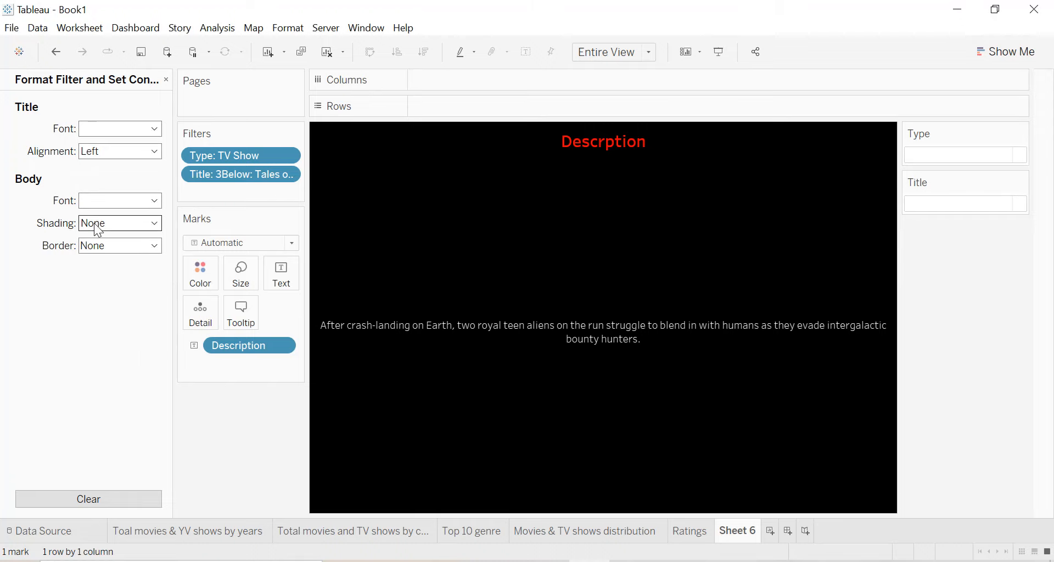
Set the body shading of the Type and Title filter controls to black and close the formatting options.
{"action": "left_click", "coordinate": [105, 222]}
{"action": "left_click", "coordinate": [89, 260]}
{"action": "left_click", "coordinate": [72, 247]}
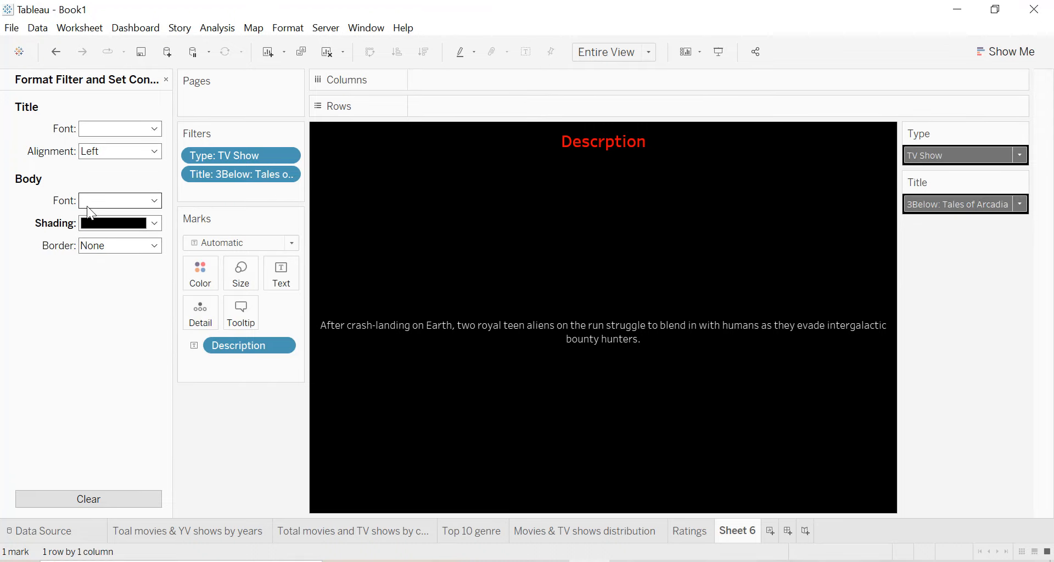
{"action": "left_click", "coordinate": [121, 200]}
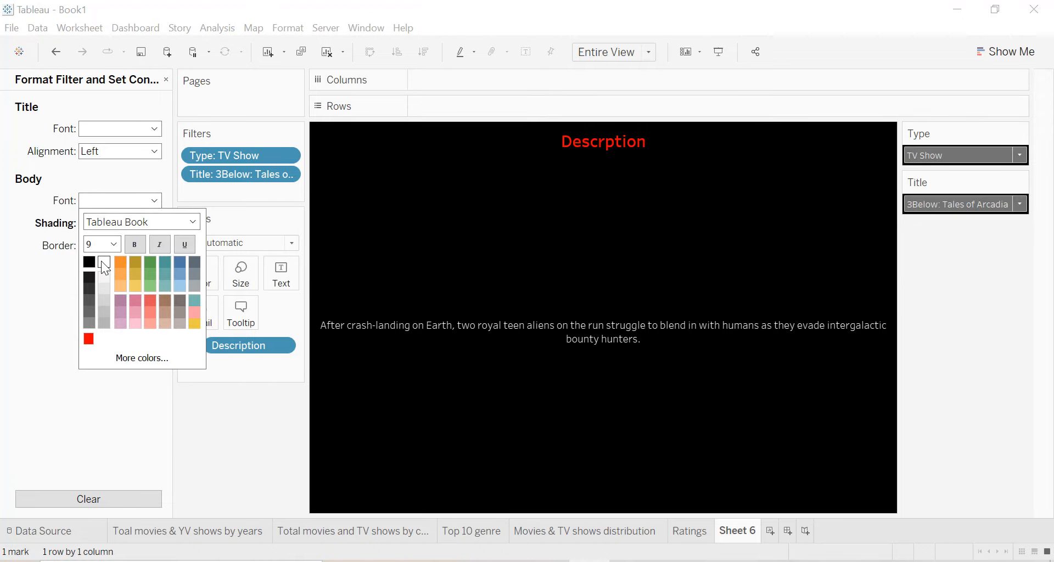
{"action": "left_click", "coordinate": [22, 239]}
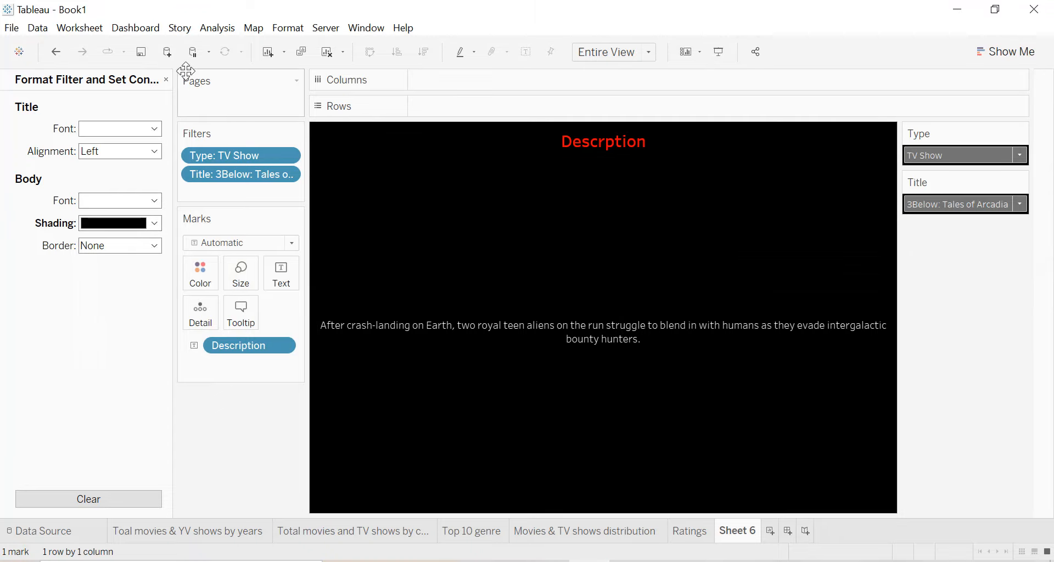
{"action": "left_click", "coordinate": [166, 82]}
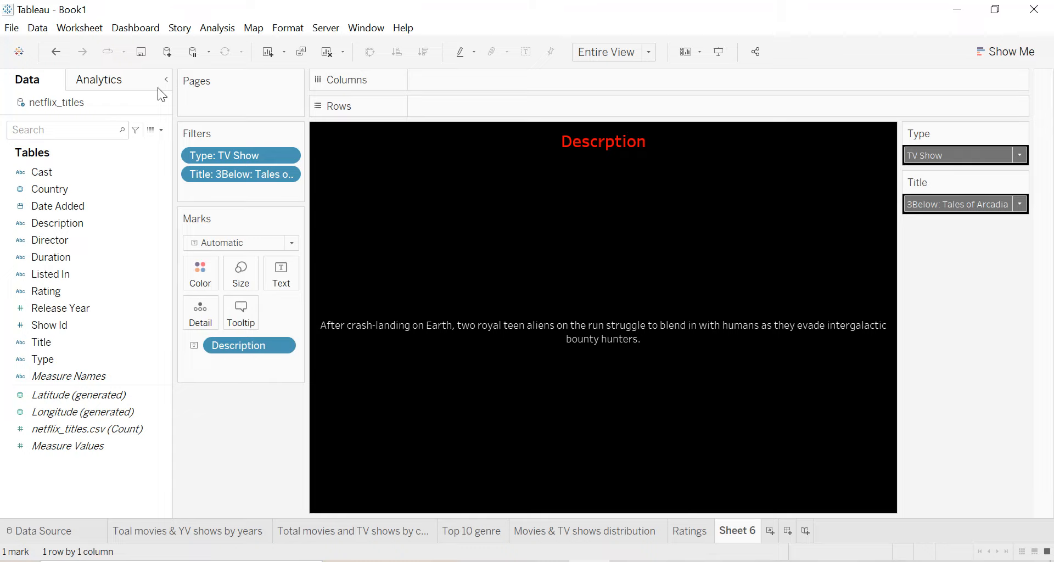
{"action": "left_click", "coordinate": [76, 227]}
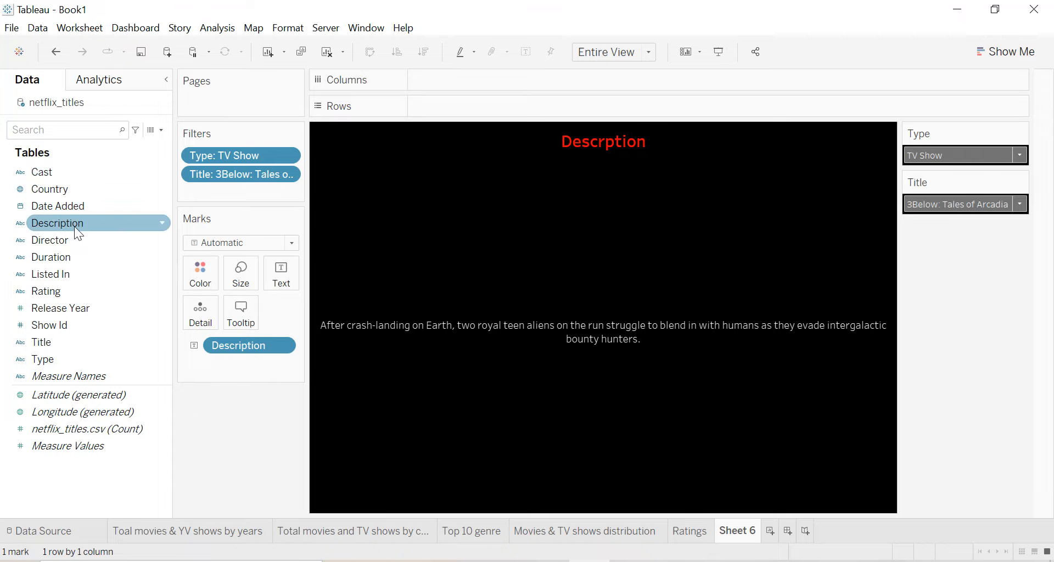
{"action": "left_click", "coordinate": [71, 254]}
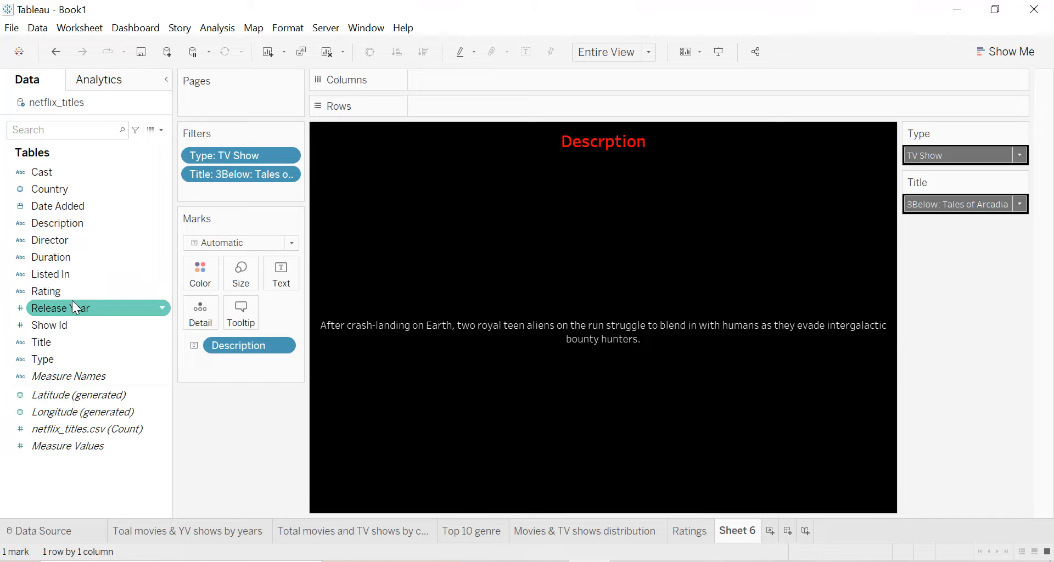
{"action": "double_click", "coordinate": [751, 532]}
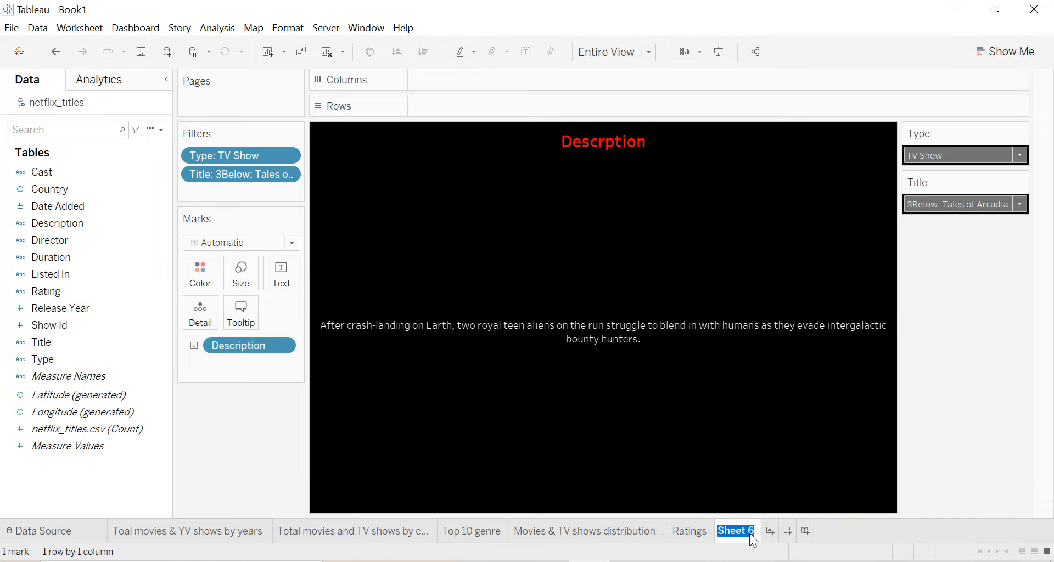
Correct the worksheet title's spelling to "Description" and rename Sheet 6 as Description.
{"action": "double_click", "coordinate": [625, 136]}
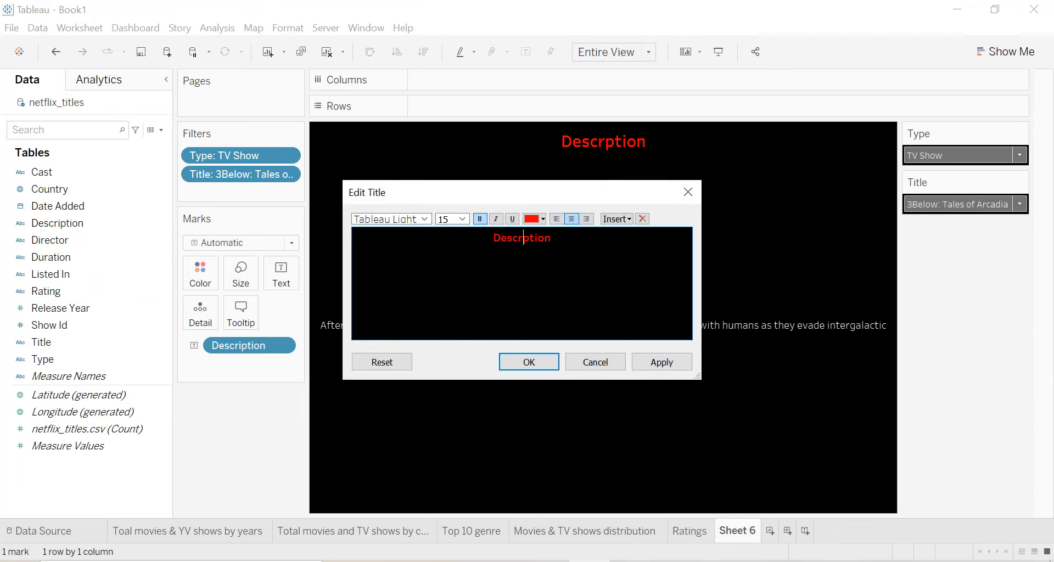
{"action": "type", "text": "i"}
{"action": "left_click", "coordinate": [656, 363]}
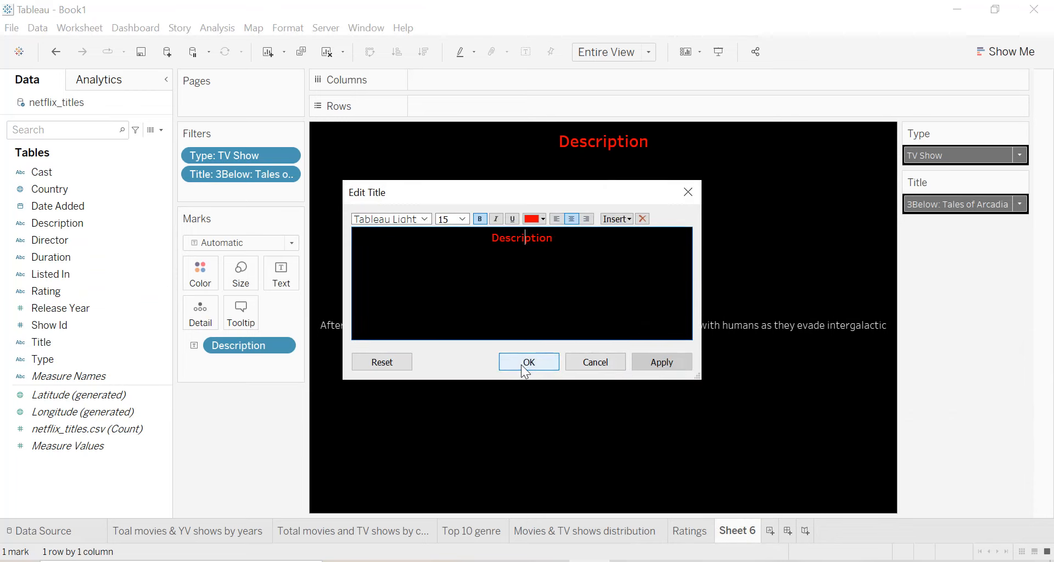
{"action": "left_click", "coordinate": [525, 363]}
{"action": "double_click", "coordinate": [751, 532]}
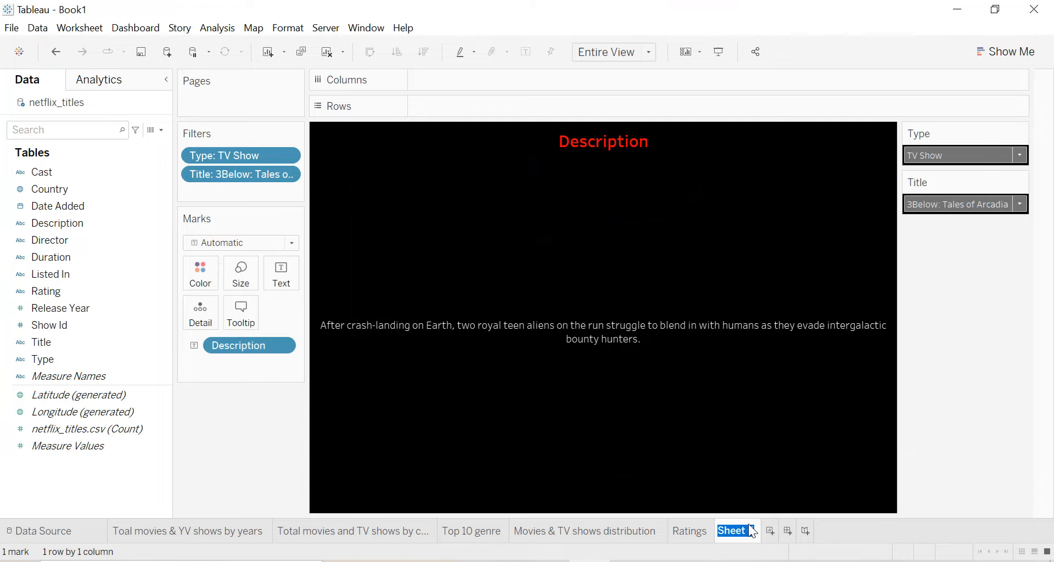
{"action": "type", "text": "Description"}
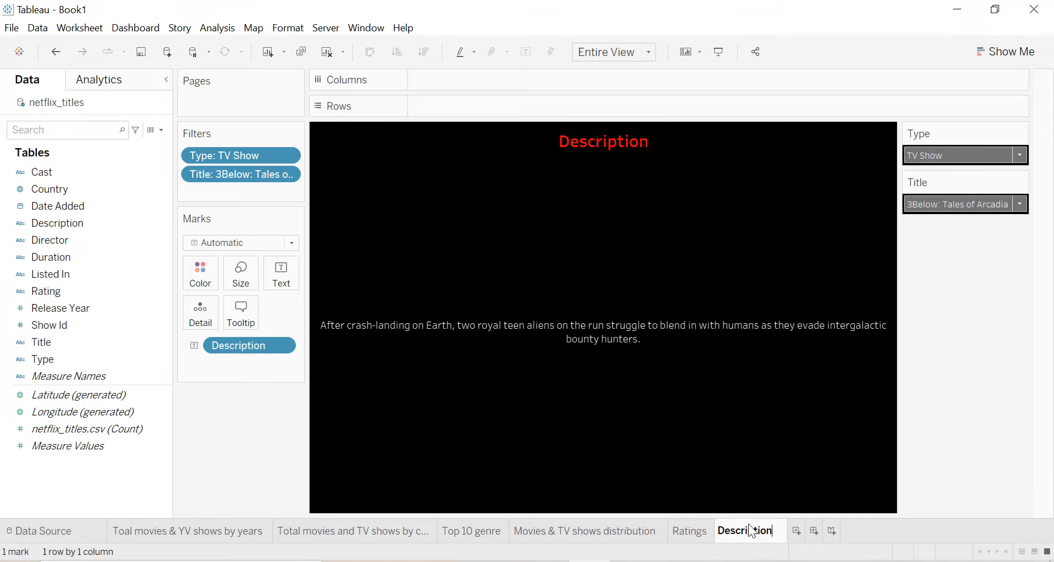
{"action": "key", "text": "Return"}
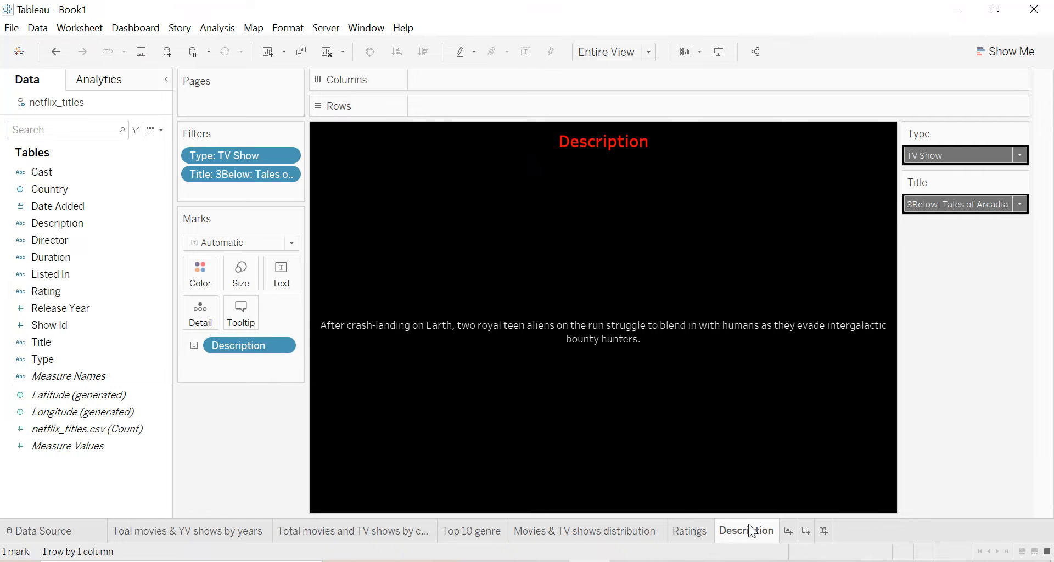
Duplicate the Description sheet and rename the copy as Date Added.
{"action": "right_click", "coordinate": [750, 540]}
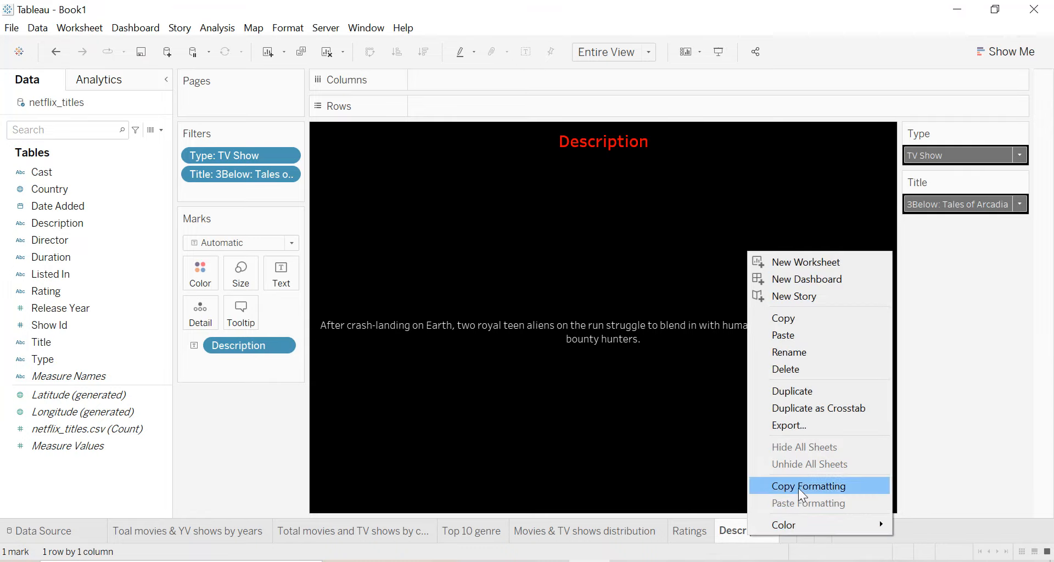
{"action": "left_click", "coordinate": [784, 396]}
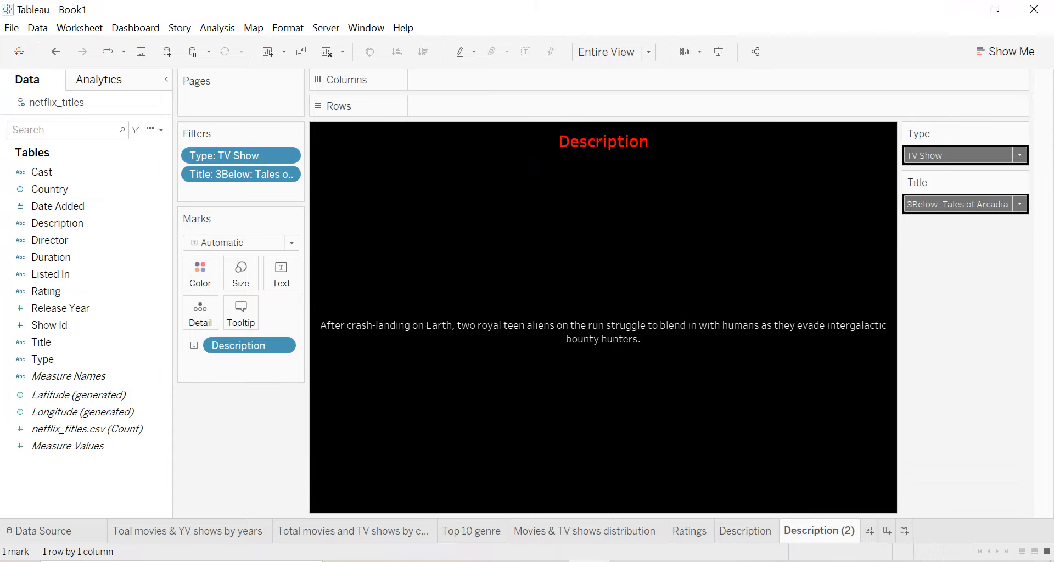
{"action": "double_click", "coordinate": [825, 532]}
{"action": "type", "text": "Date Added"}
Change the sheet's title to "Date added" and replace the Description text field with the Date Added field.
{"action": "double_click", "coordinate": [581, 151]}
{"action": "key", "text": "ctrl+a"}
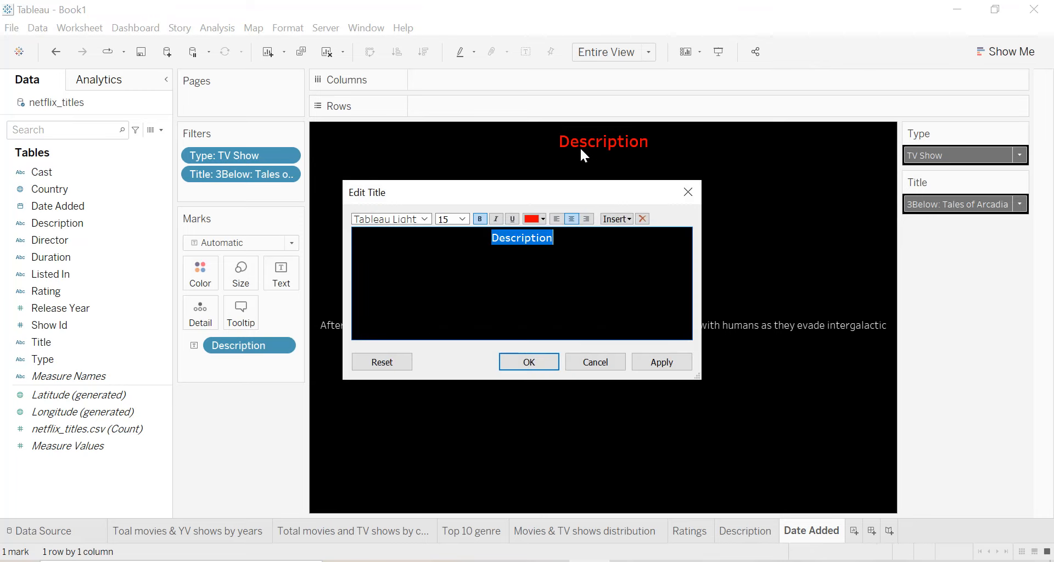
{"action": "type", "text": "Date added"}
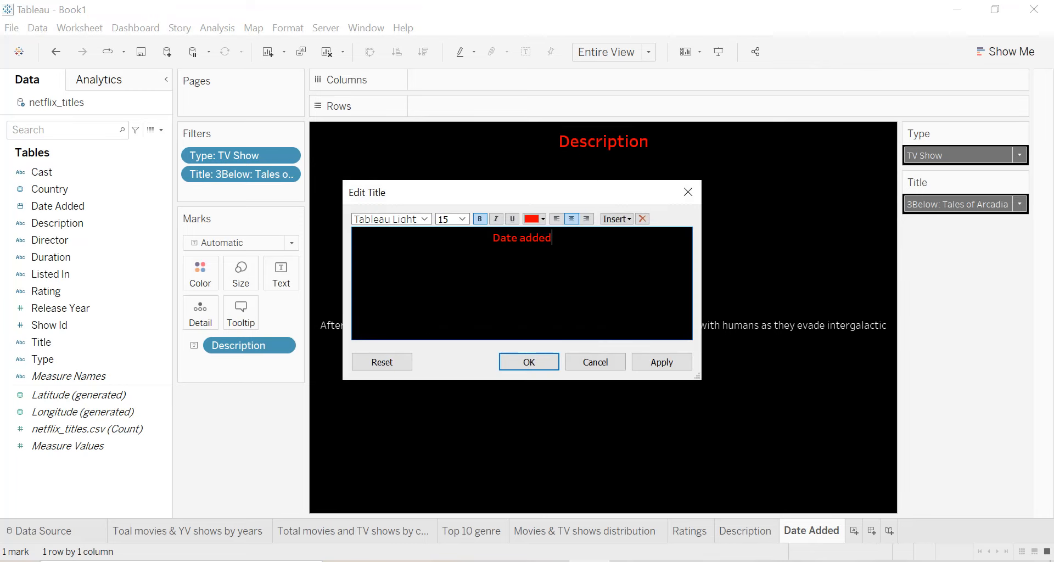
{"action": "left_click", "coordinate": [662, 361]}
{"action": "left_click", "coordinate": [529, 361]}
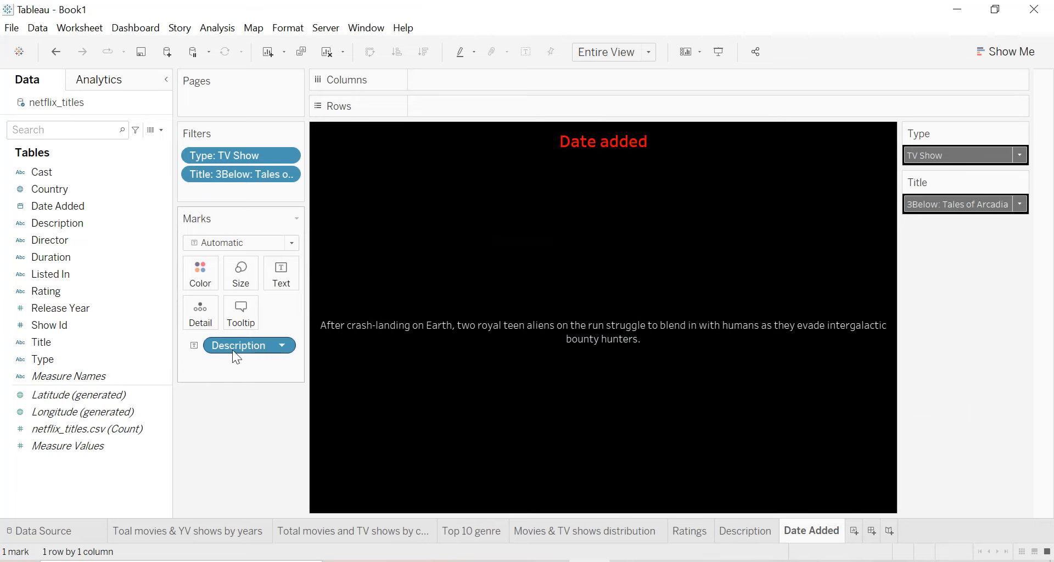
{"action": "left_click_drag", "start_coordinate": [244, 349], "coordinate": [76, 362]}
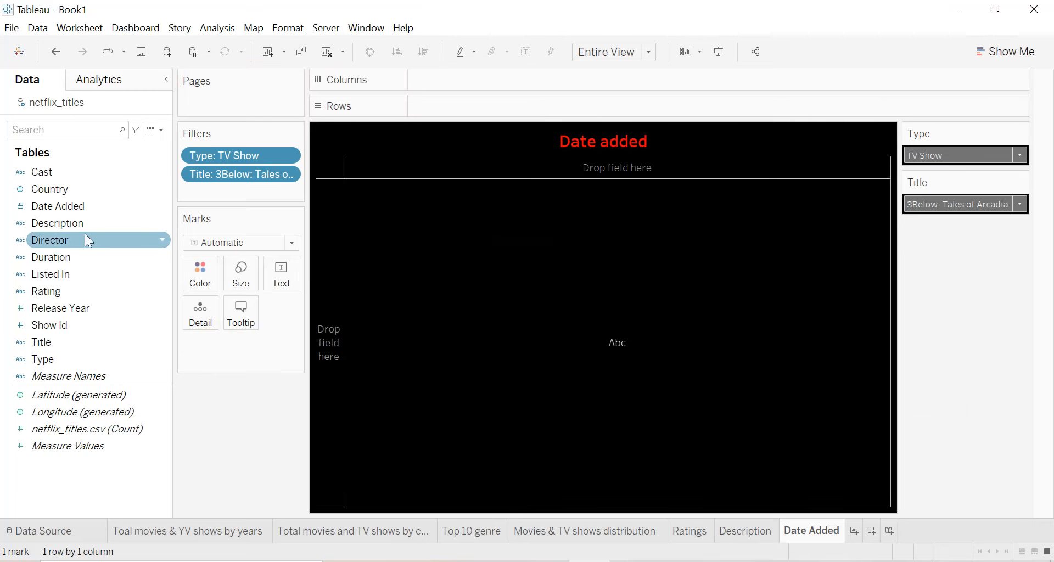
{"action": "left_click_drag", "start_coordinate": [74, 206], "coordinate": [278, 279]}
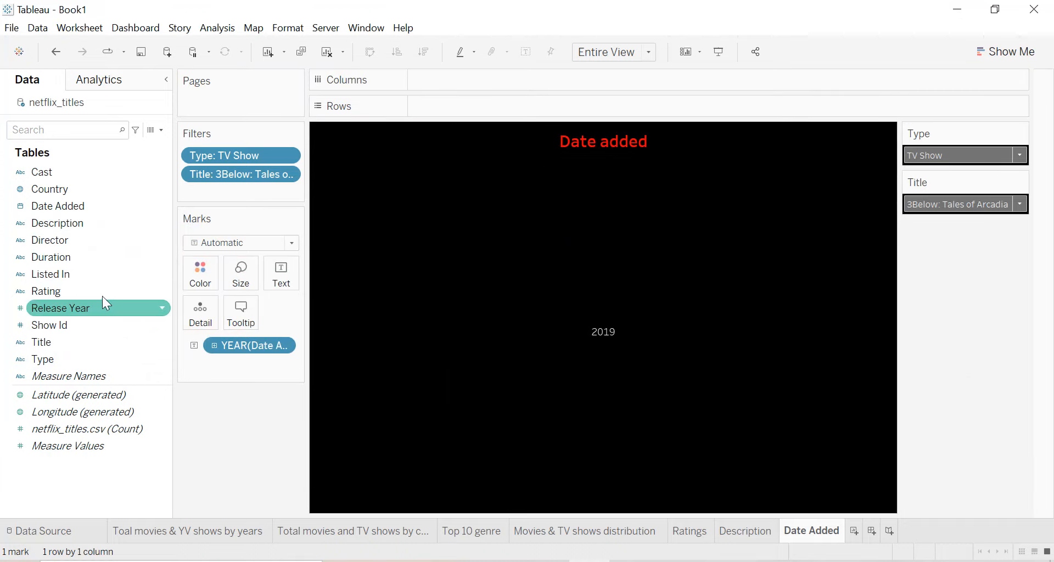
Duplicate the Date Added sheet and change the copy's title to "Duration".
{"action": "right_click", "coordinate": [811, 533]}
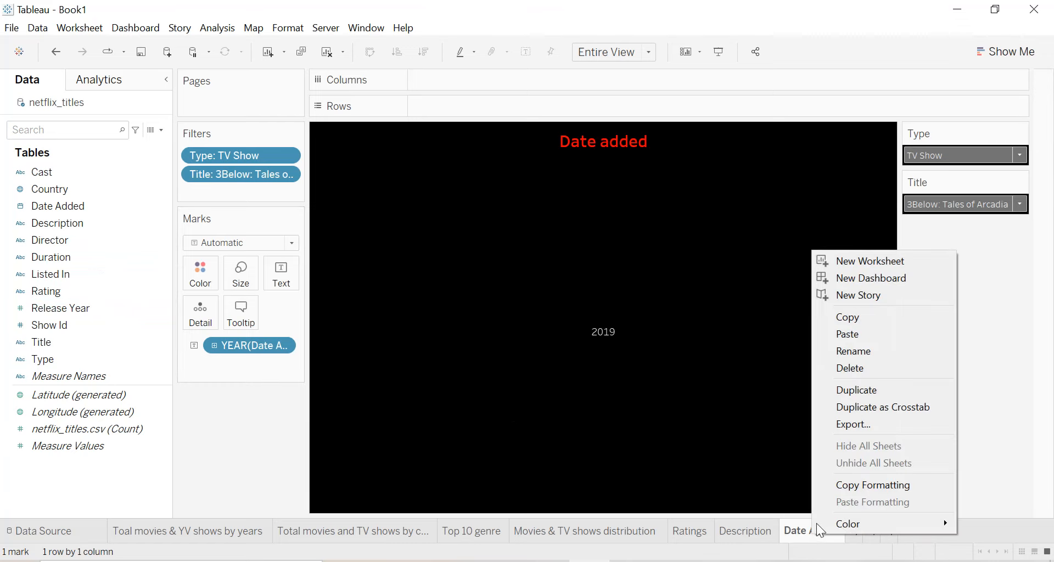
{"action": "left_click", "coordinate": [858, 392]}
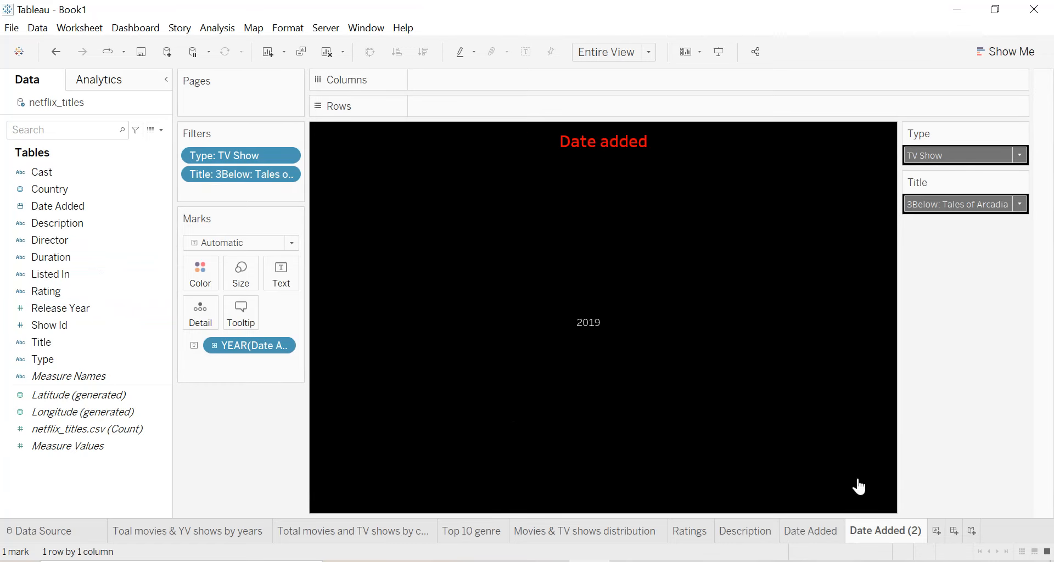
{"action": "double_click", "coordinate": [631, 157]}
{"action": "key", "text": "ctrl+a"}
{"action": "type", "text": "Duration"}
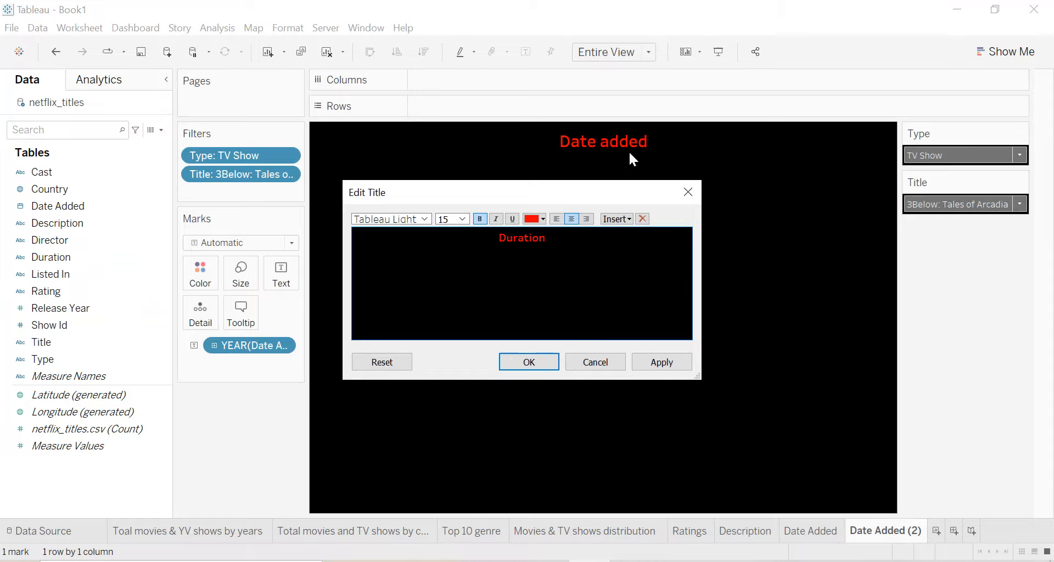
{"action": "left_click", "coordinate": [670, 367]}
{"action": "left_click", "coordinate": [553, 364]}
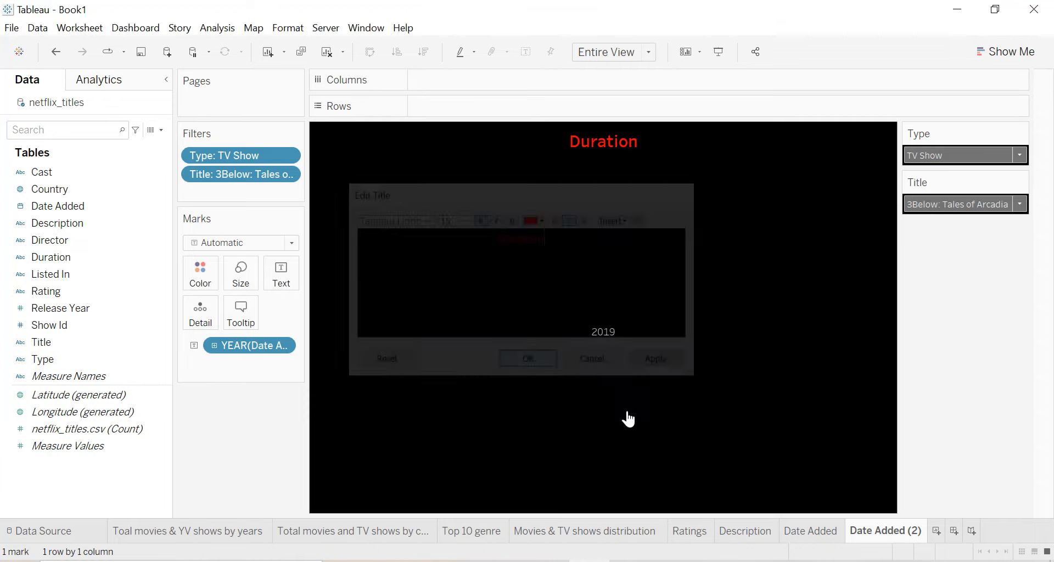
Rename the duplicated sheet as Duration and replace its year of Date Added text field with the Duration field.
{"action": "double_click", "coordinate": [878, 531]}
{"action": "type", "text": "D"}
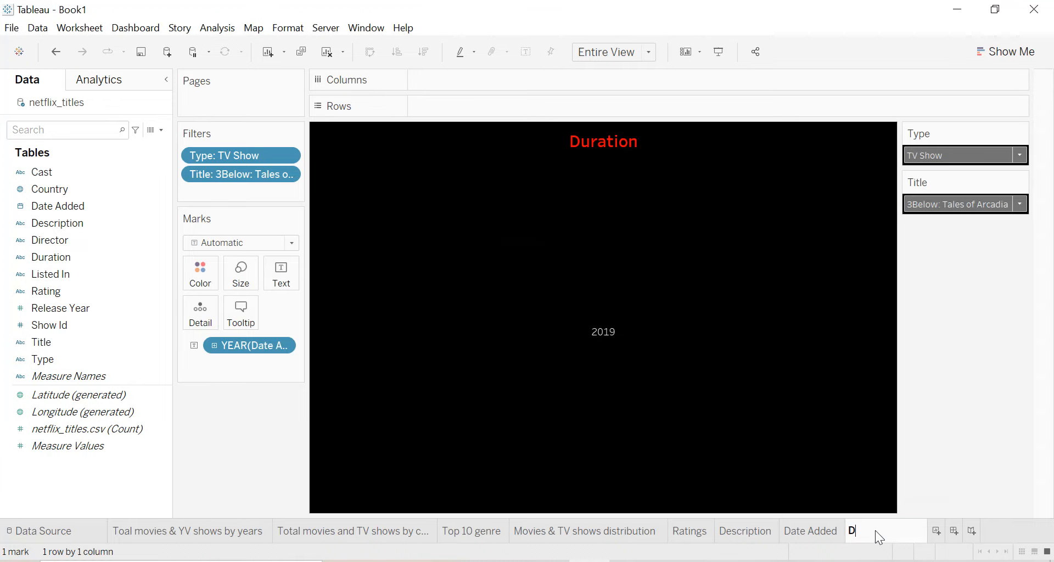
{"action": "type", "text": "uration"}
{"action": "key", "text": "Return"}
{"action": "left_click_drag", "start_coordinate": [208, 347], "coordinate": [82, 354]}
{"action": "left_click_drag", "start_coordinate": [54, 261], "coordinate": [280, 268]}
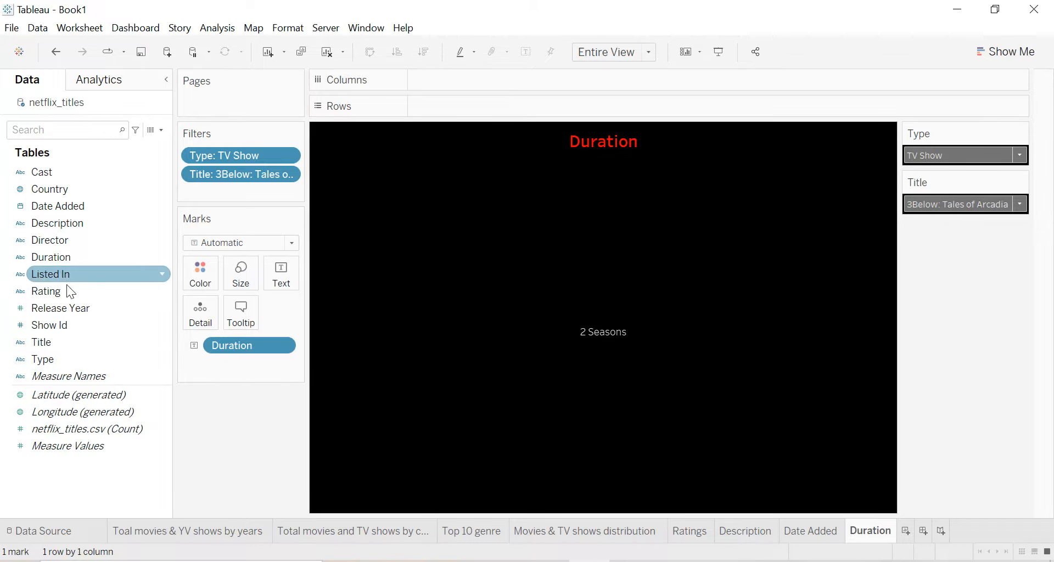
Duplicate the Duration sheet and rename the copy as Rating.
{"action": "right_click", "coordinate": [873, 530]}
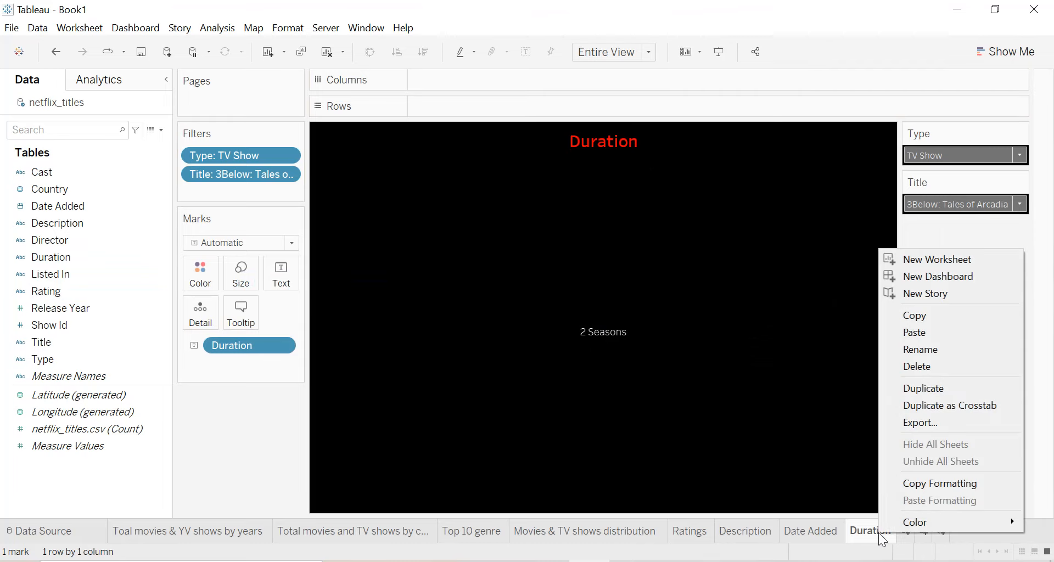
{"action": "left_click", "coordinate": [906, 391]}
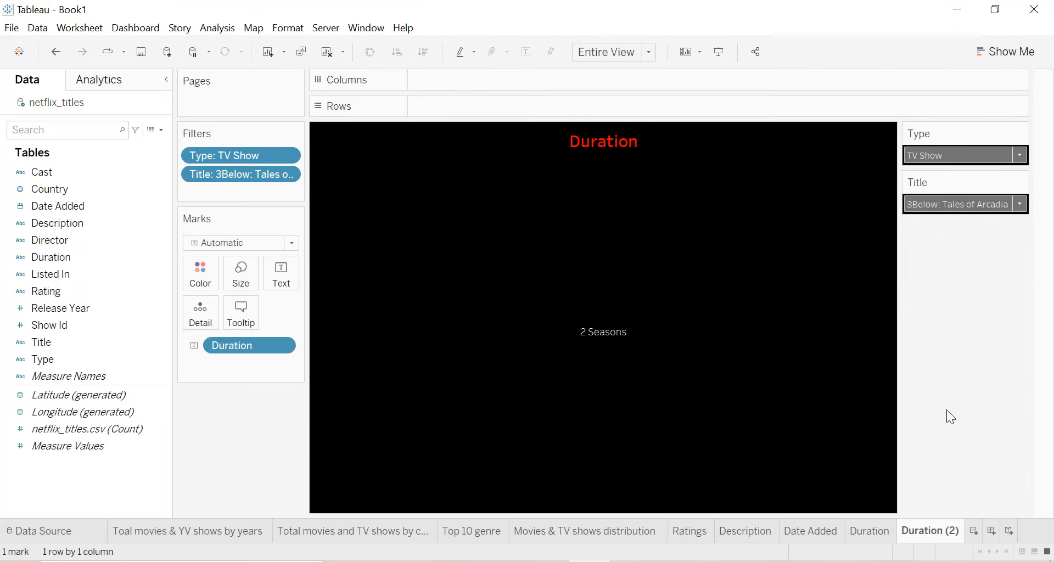
{"action": "double_click", "coordinate": [928, 531]}
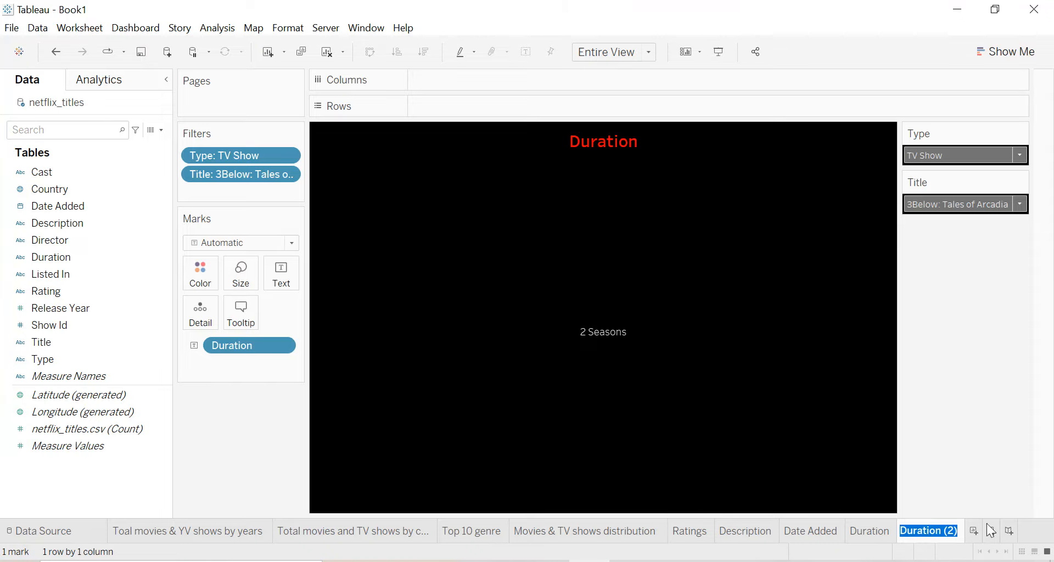
{"action": "type", "text": "Rating"}
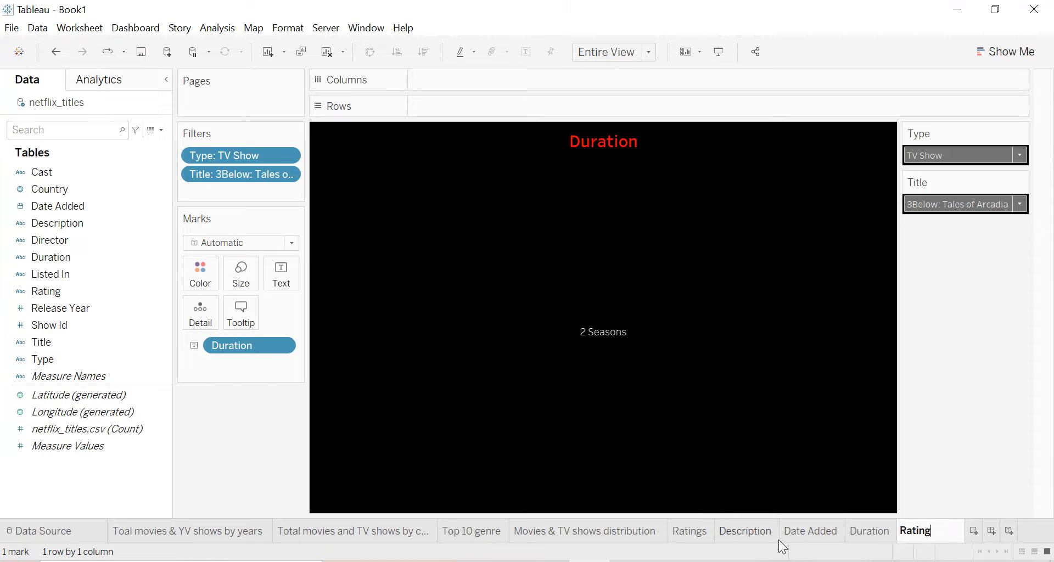
{"action": "key", "text": "Return"}
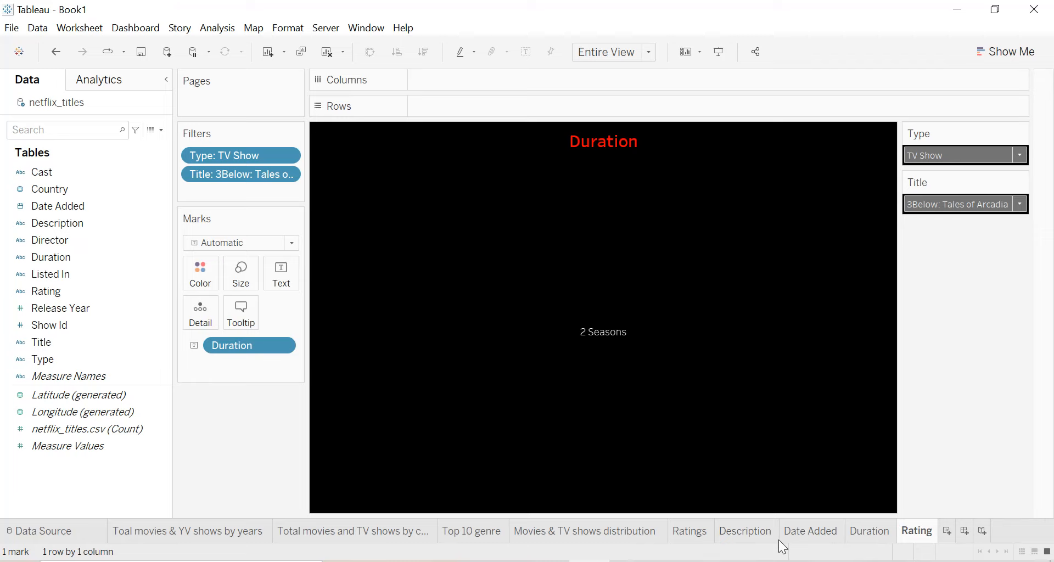
Change the sheet's title to "Rating" and replace the Duration text field with the Rating field.
{"action": "double_click", "coordinate": [601, 144]}
{"action": "key", "text": "ctrl+a"}
{"action": "type", "text": "Rating"}
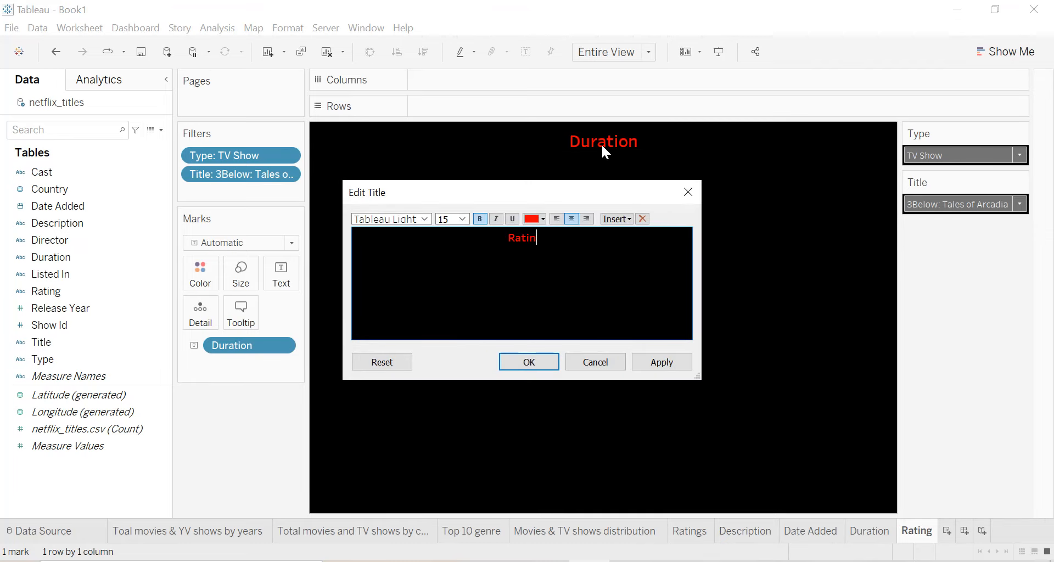
{"action": "left_click", "coordinate": [677, 363]}
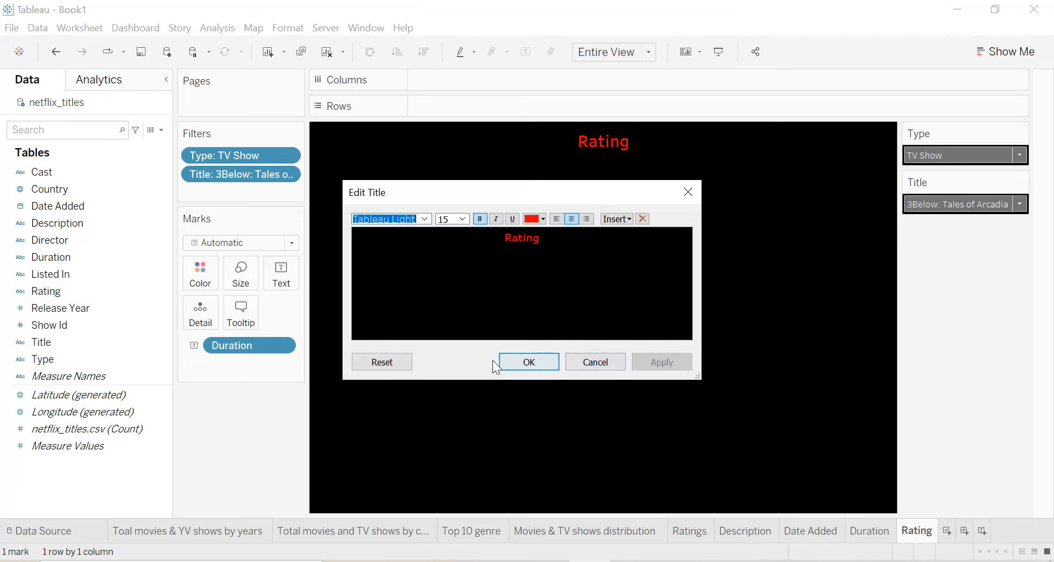
{"action": "left_click", "coordinate": [513, 364]}
{"action": "left_click_drag", "start_coordinate": [239, 349], "coordinate": [110, 360]}
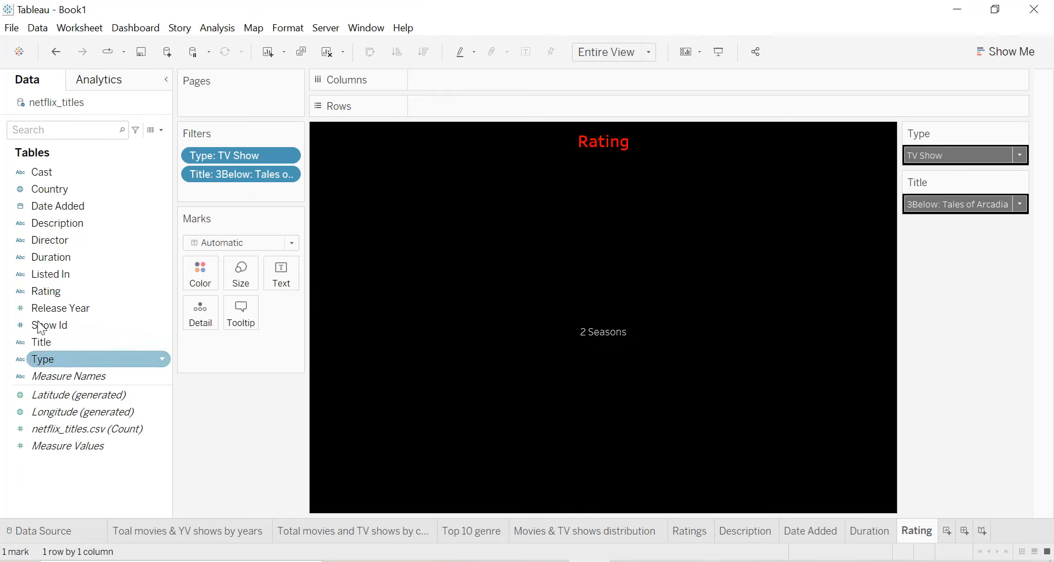
{"action": "left_click_drag", "start_coordinate": [38, 290], "coordinate": [267, 284]}
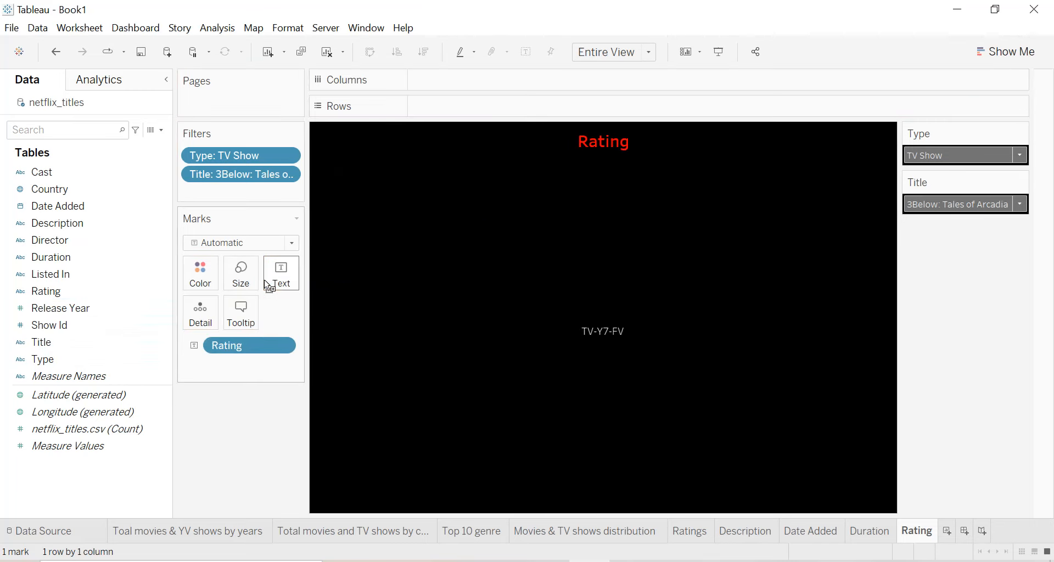
Set the Type filter to Movie and the Title filter to "1 Mile to You" on the Rating sheet.
{"action": "left_click", "coordinate": [1004, 155]}
{"action": "left_click", "coordinate": [933, 172]}
{"action": "left_click", "coordinate": [947, 205]}
{"action": "mouse_move", "coordinate": [627, 345]}
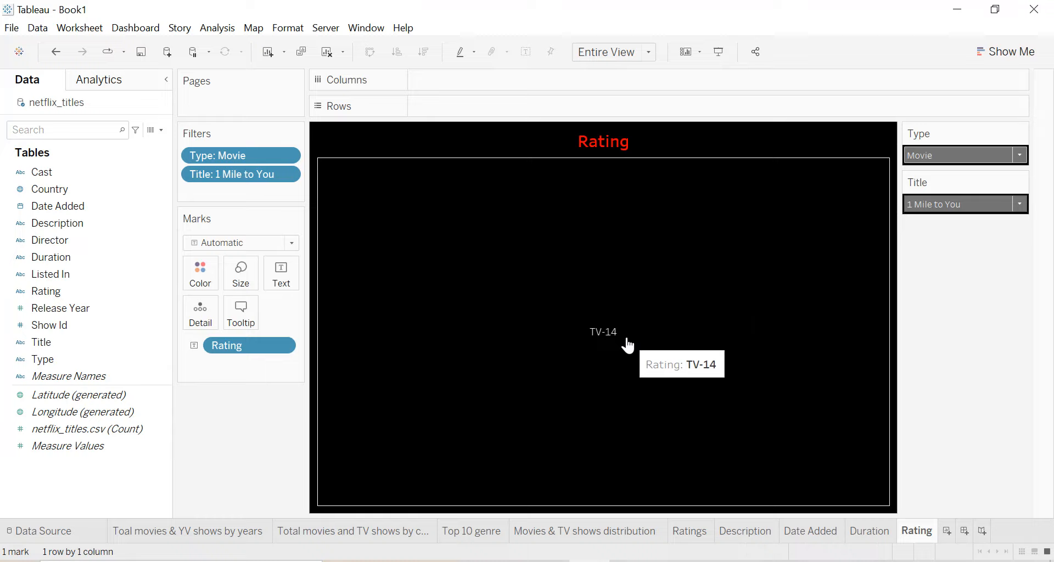
Duplicate the Rating sheet and rename the copy as "Release year".
{"action": "left_click", "coordinate": [52, 310]}
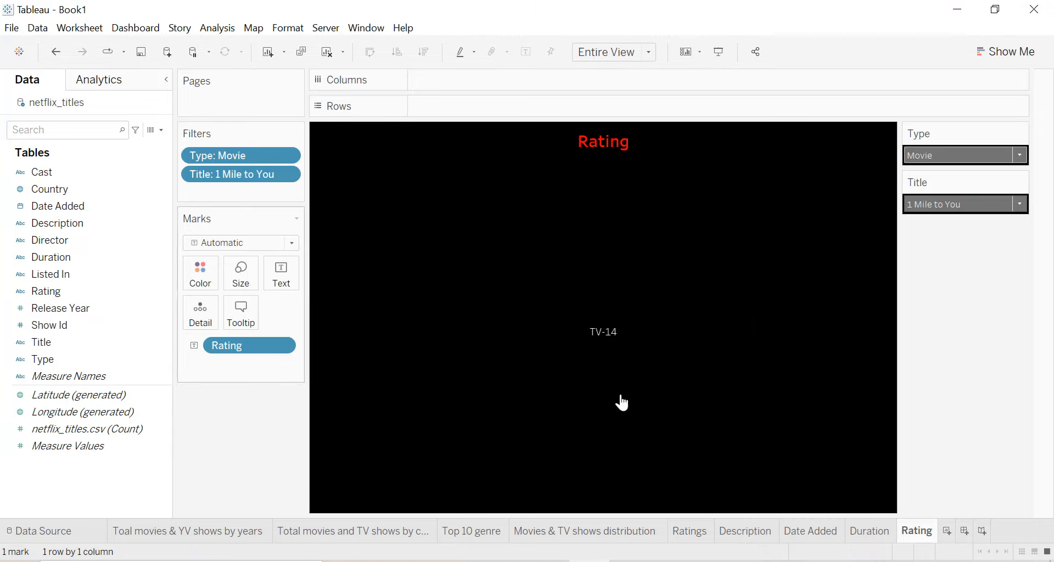
{"action": "right_click", "coordinate": [927, 530]}
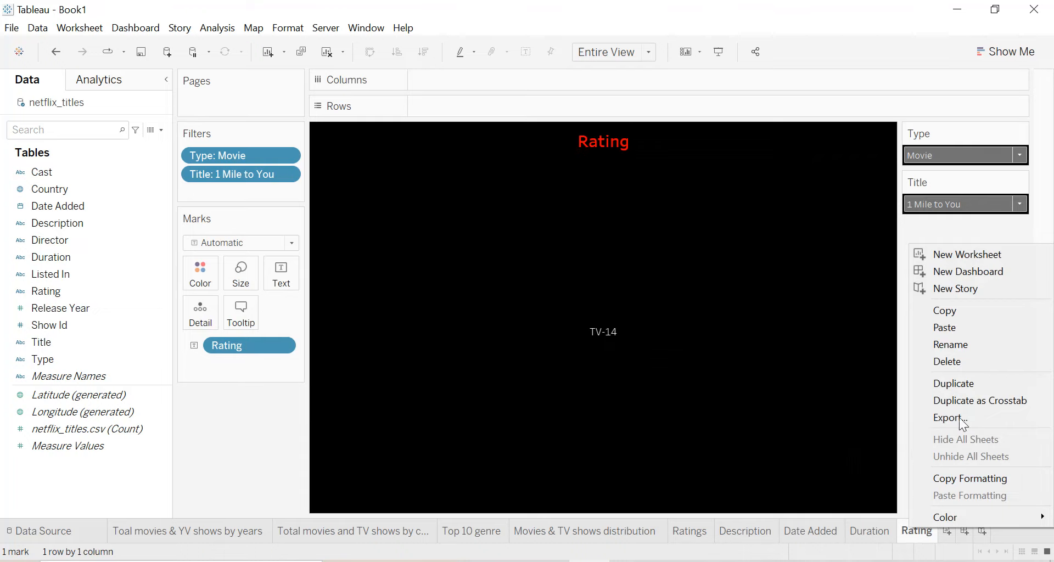
{"action": "left_click", "coordinate": [960, 379]}
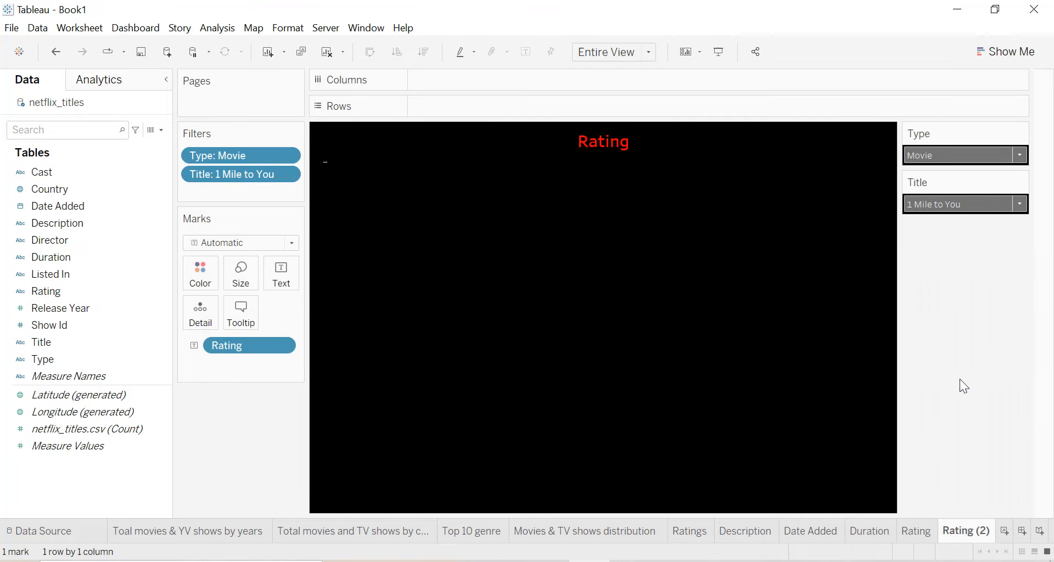
{"action": "left_click", "coordinate": [962, 531]}
{"action": "type", "text": "Relz"}
{"action": "key", "text": "BackSpace"}
{"action": "type", "text": "ease year"}
{"action": "key", "text": "Return"}
Change the sheet's title to "Release year" and replace the Rating text field with the Release Year field.
{"action": "double_click", "coordinate": [601, 146]}
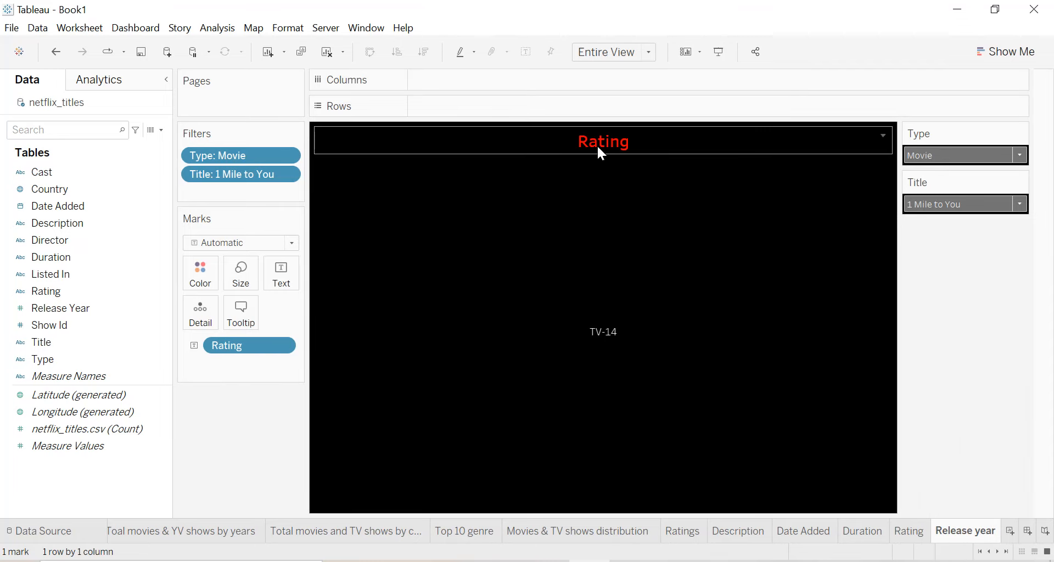
{"action": "type", "text": "Relaea"}
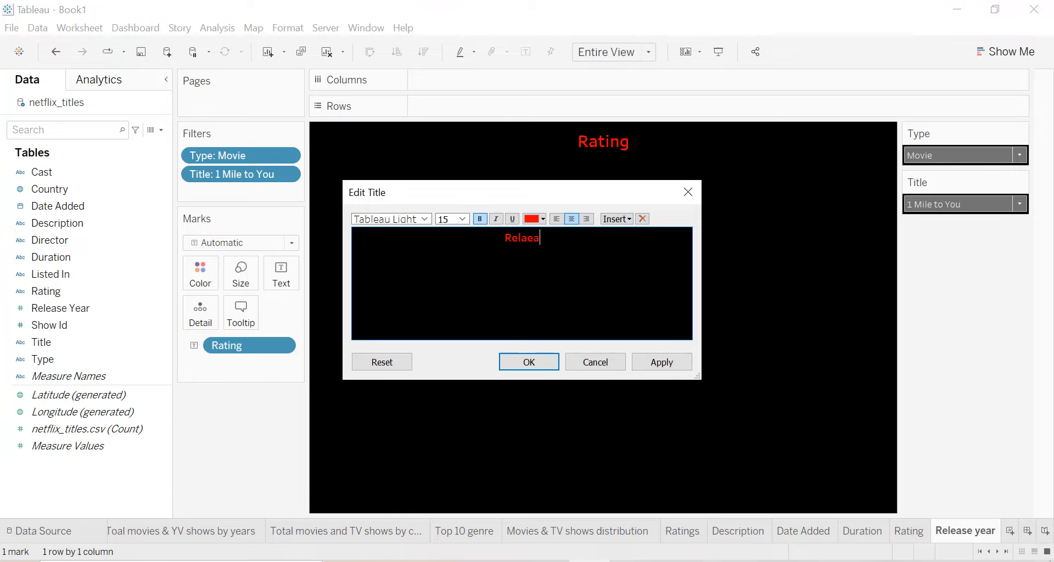
{"action": "key", "text": "BackSpace"}
{"action": "key", "text": "BackSpace"}
{"action": "key", "text": "BackSpace"}
{"action": "type", "text": "ea"}
{"action": "type", "text": "year"}
{"action": "left_click", "coordinate": [654, 365]}
{"action": "left_click", "coordinate": [541, 364]}
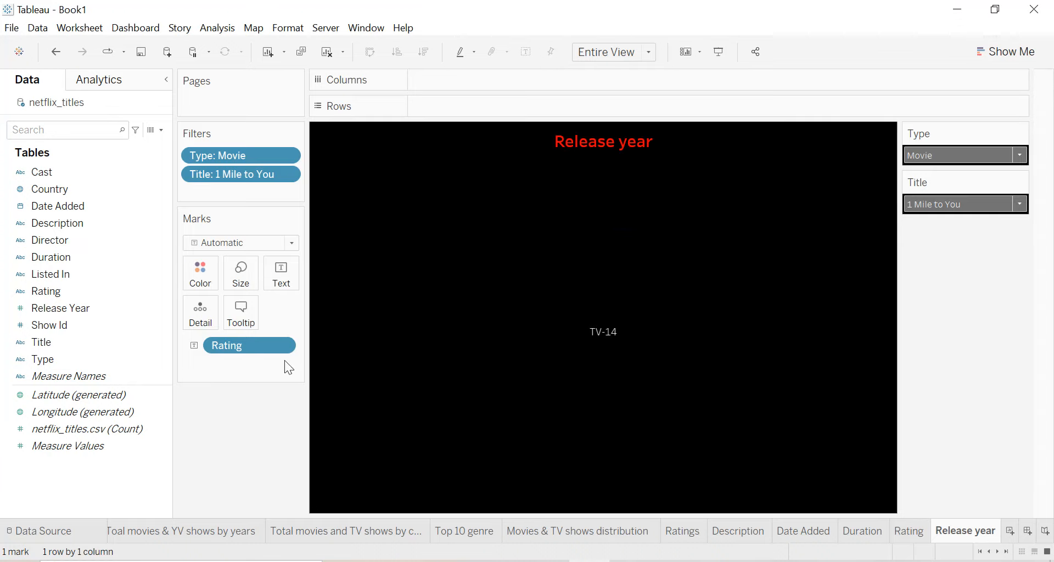
{"action": "left_click_drag", "start_coordinate": [225, 344], "coordinate": [61, 360]}
{"action": "left_click_drag", "start_coordinate": [59, 309], "coordinate": [282, 276]}
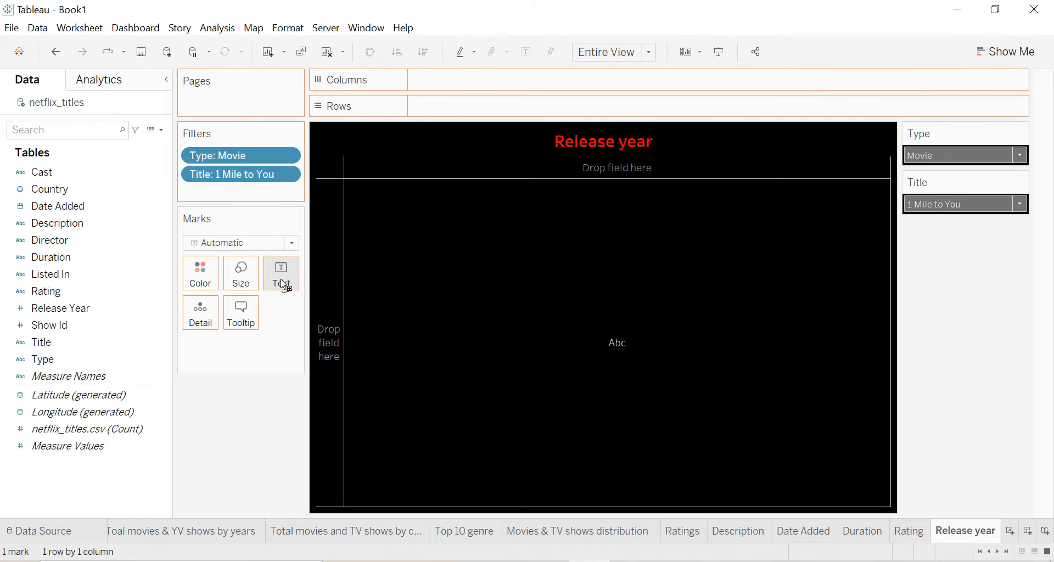
{"action": "left_click", "coordinate": [1010, 530]}
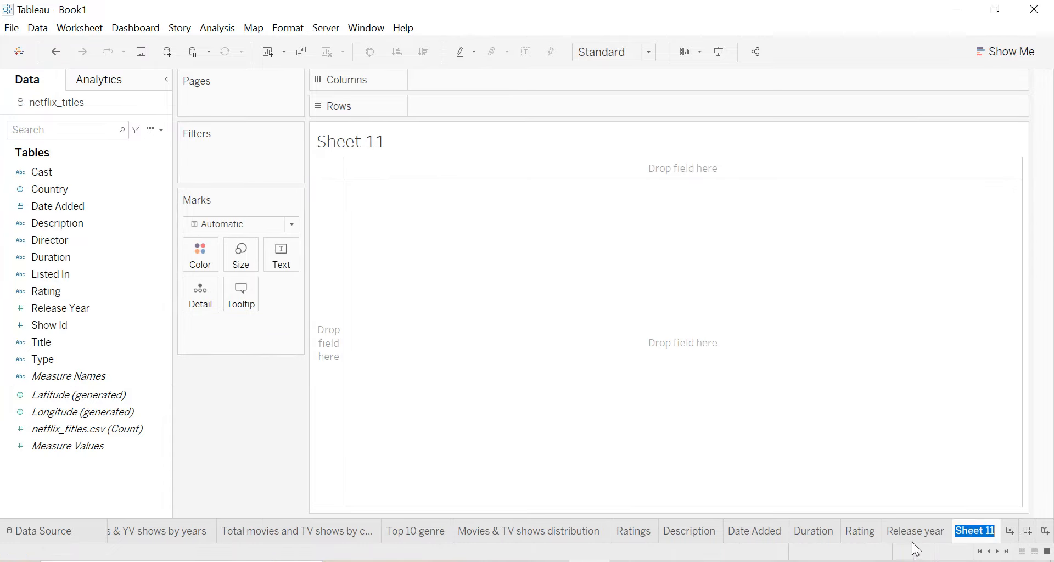
{"action": "left_click", "coordinate": [920, 491]}
{"action": "key", "text": "ctrl+z"}
Duplicate the Release year sheet and rename the copy as "genre".
{"action": "right_click", "coordinate": [945, 528]}
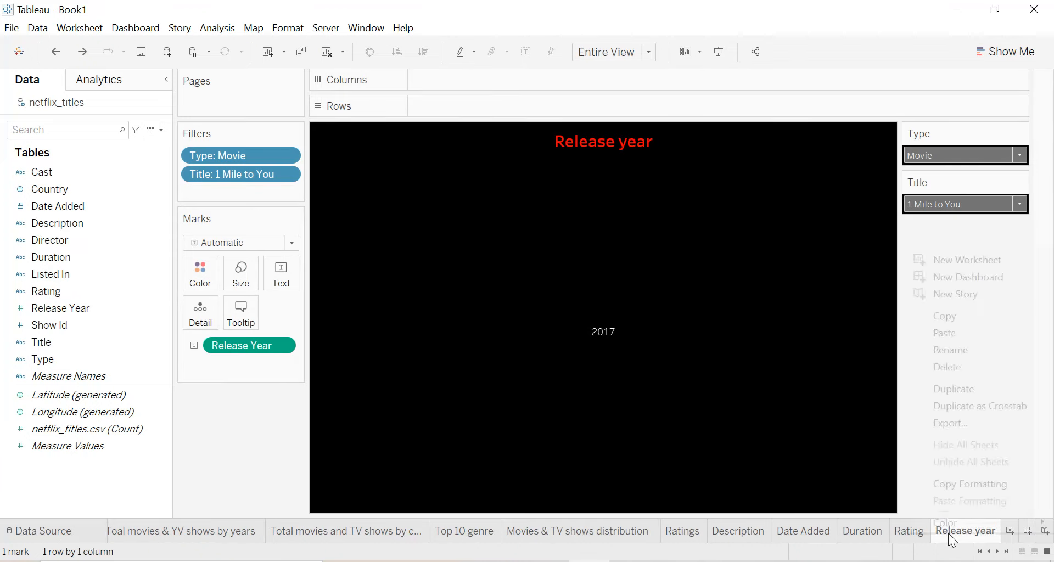
{"action": "left_click", "coordinate": [953, 389]}
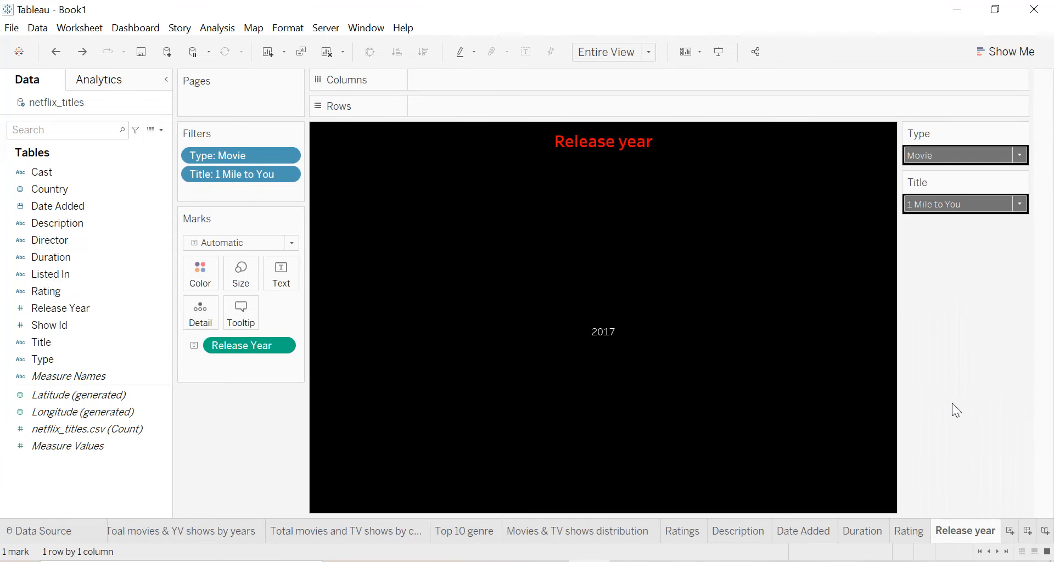
{"action": "double_click", "coordinate": [957, 529]}
{"action": "type", "text": "g"}
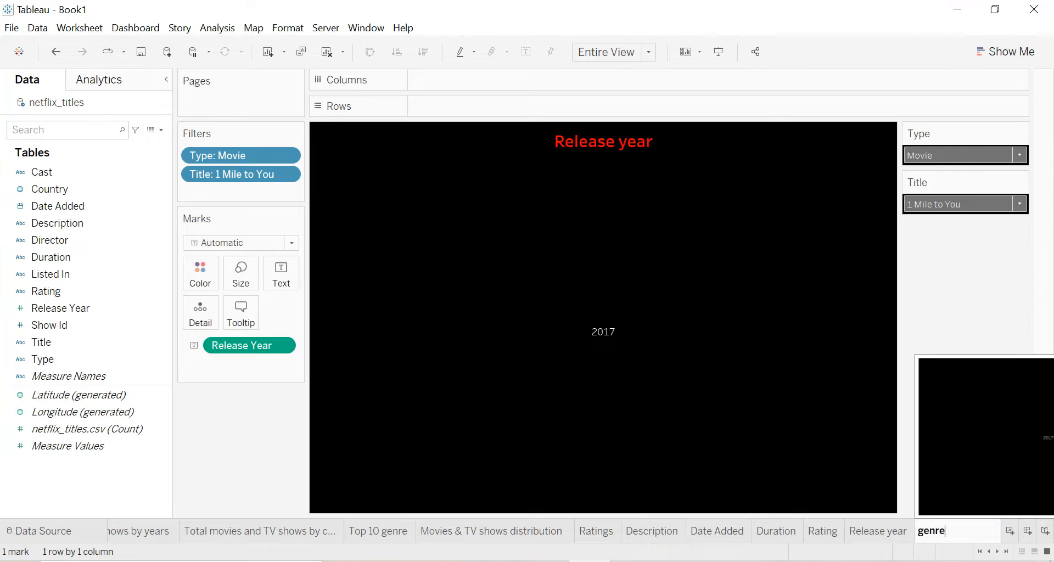
{"action": "type", "text": "enre"}
{"action": "key", "text": "Return"}
Change the sheet's title to "Genre" and replace the Release Year text field with the Listed In field.
{"action": "double_click", "coordinate": [620, 148]}
{"action": "key", "text": "ctrl+shift+Left"}
{"action": "key", "text": "ctrl+shift+Left"}
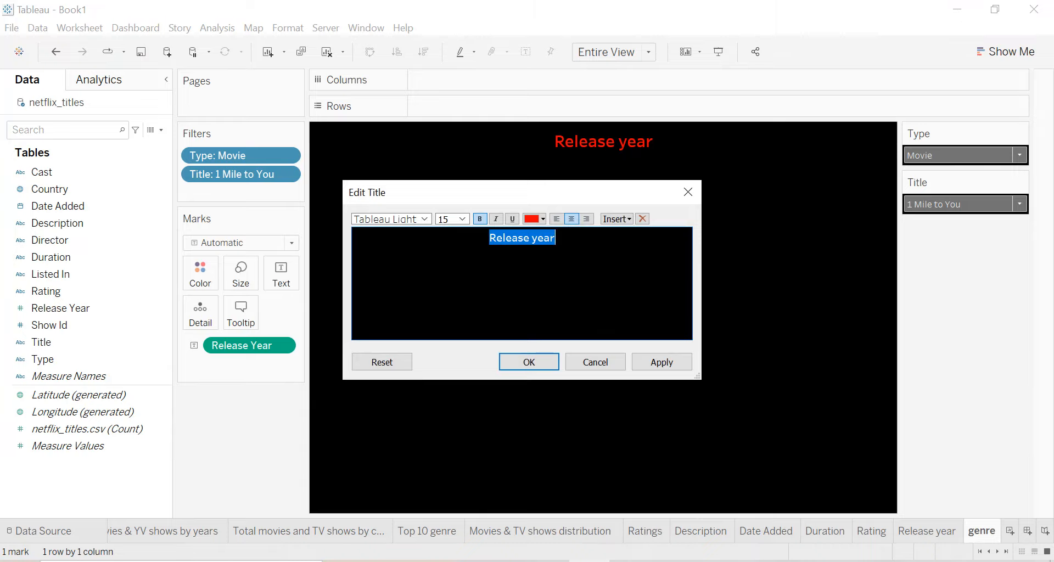
{"action": "type", "text": "Genre"}
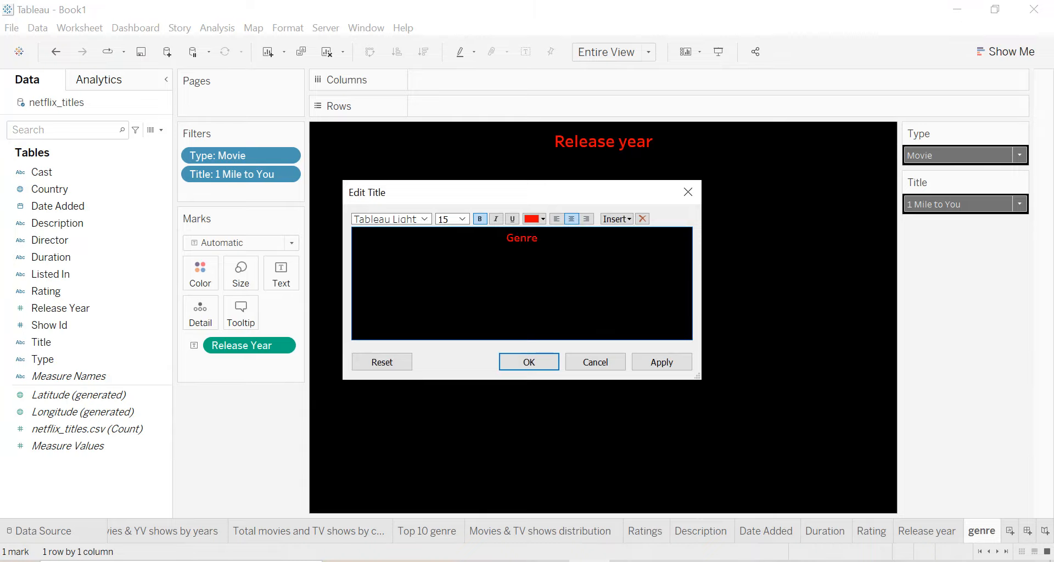
{"action": "left_click", "coordinate": [666, 367]}
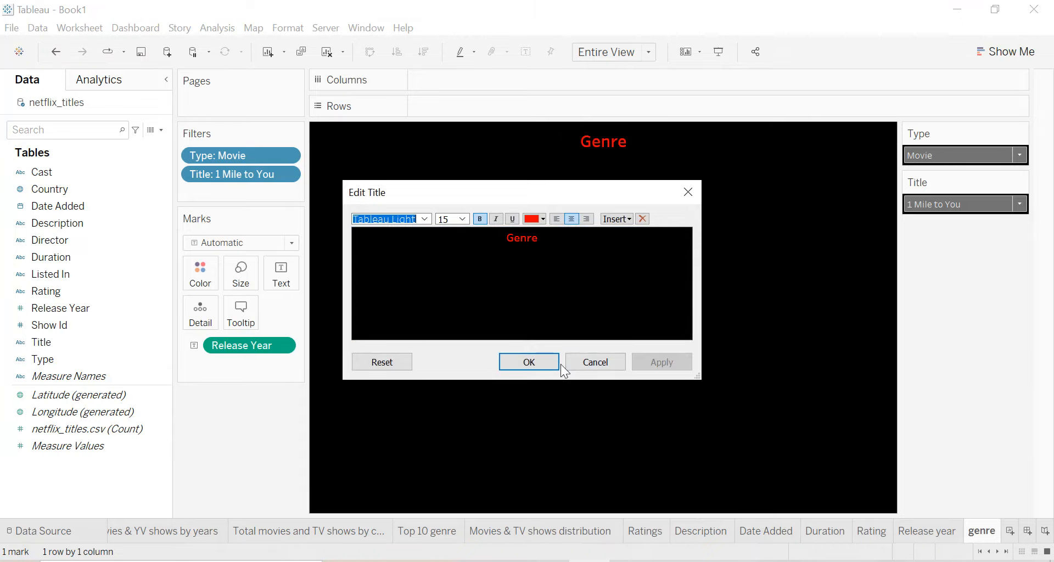
{"action": "left_click", "coordinate": [552, 361]}
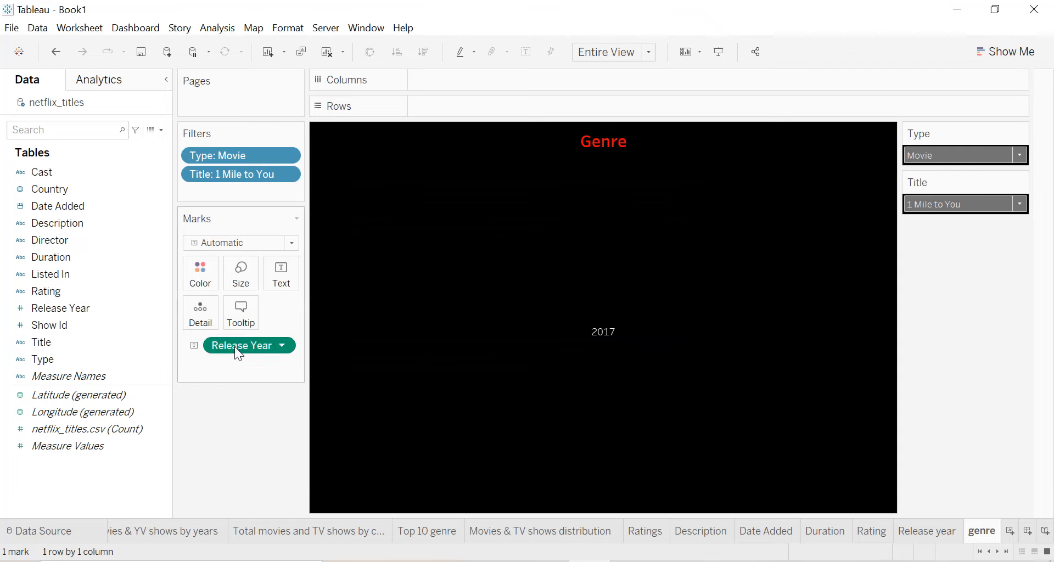
{"action": "left_click_drag", "start_coordinate": [236, 346], "coordinate": [71, 343]}
{"action": "left_click_drag", "start_coordinate": [64, 278], "coordinate": [280, 278]}
Review the detail sheets from Release year back to Description, checking each sheet's Type and Title filters.
{"action": "left_click", "coordinate": [926, 531]}
{"action": "left_click", "coordinate": [875, 527]}
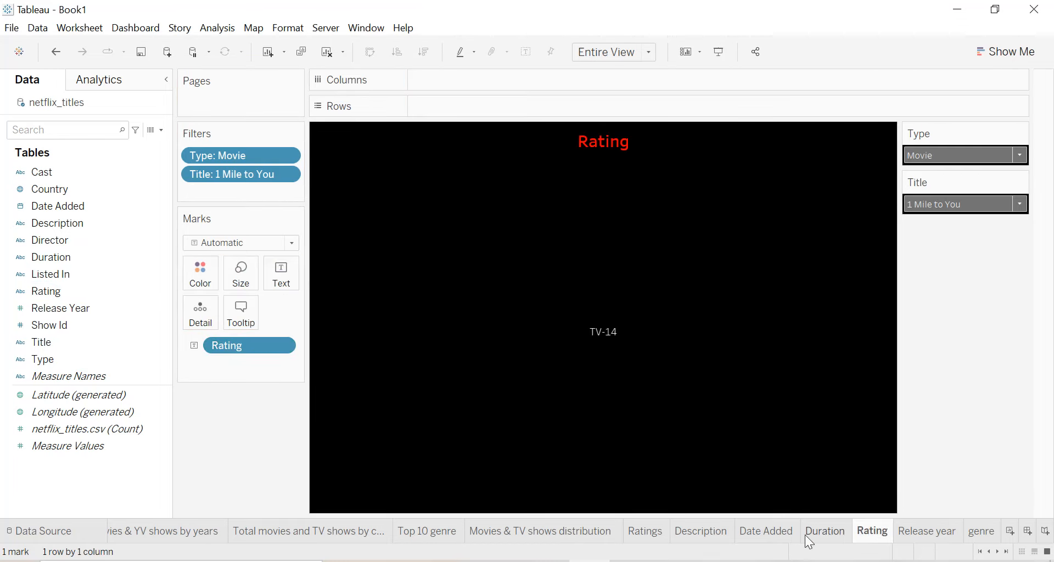
{"action": "left_click", "coordinate": [824, 532]}
{"action": "left_click", "coordinate": [763, 532]}
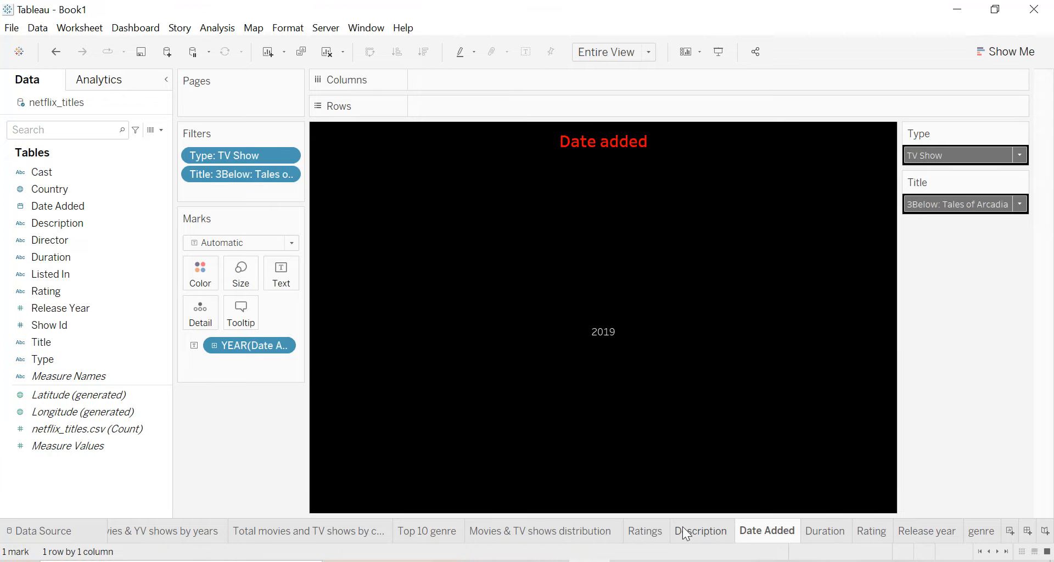
{"action": "left_click", "coordinate": [687, 531]}
{"action": "left_click", "coordinate": [748, 532]}
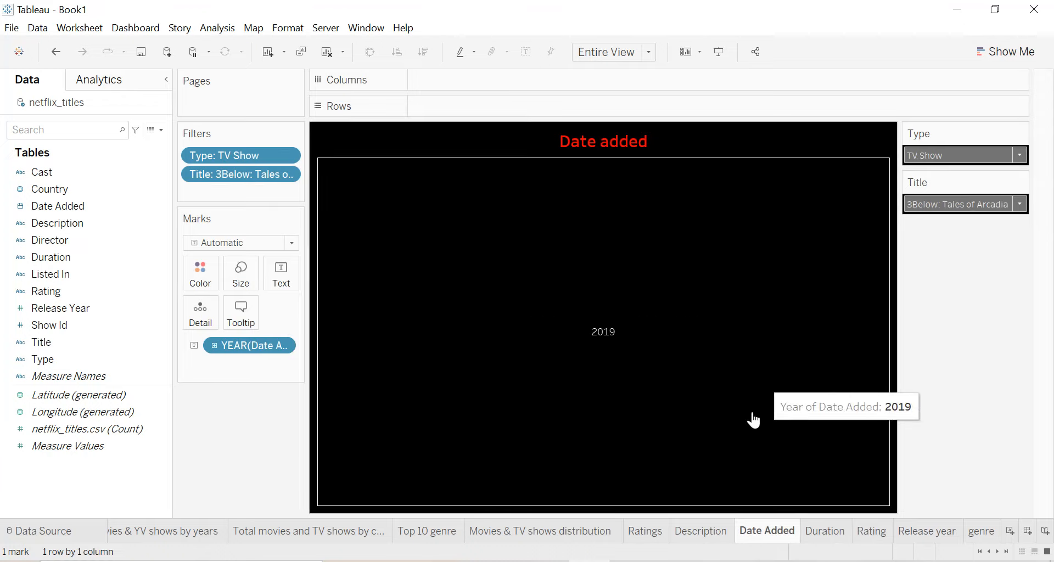
{"action": "left_click", "coordinate": [692, 532]}
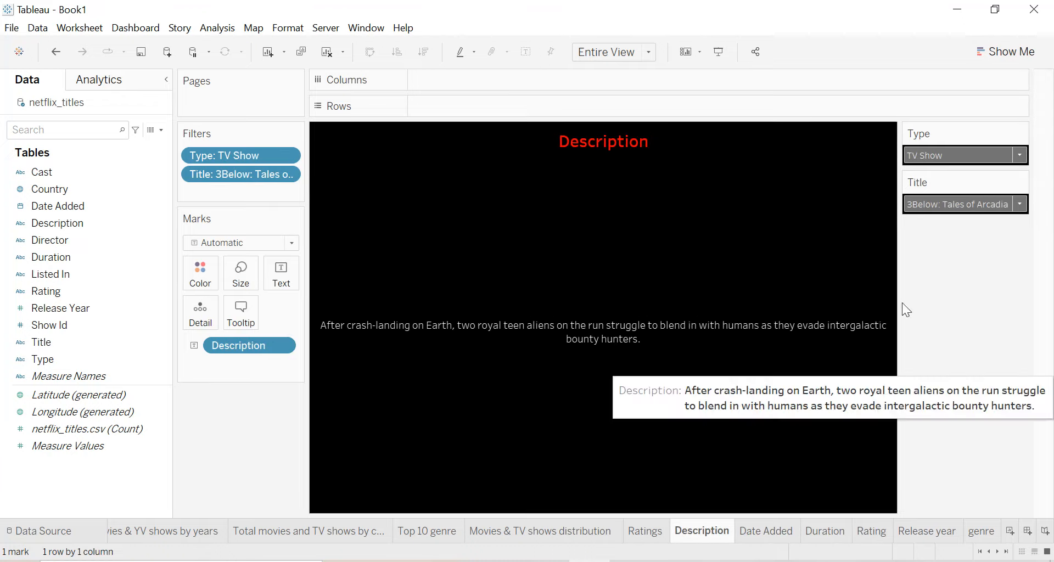
Apply the Description sheet's Type filter to the Date Added, Duration, Rating, Release year and genre worksheets as well.
{"action": "left_click", "coordinate": [1018, 133]}
{"action": "mouse_move", "coordinate": [921, 182]}
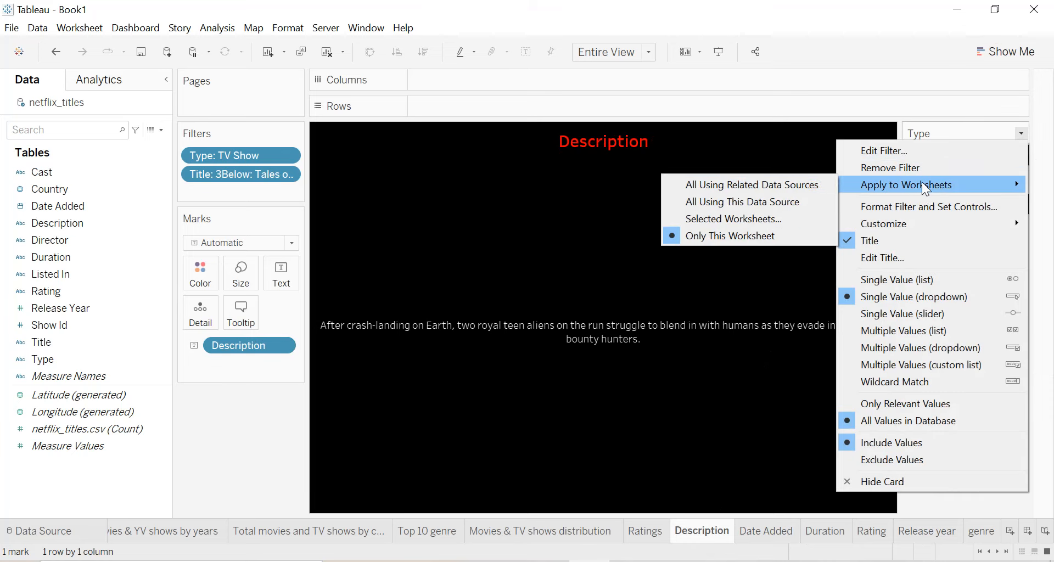
{"action": "left_click", "coordinate": [765, 204]}
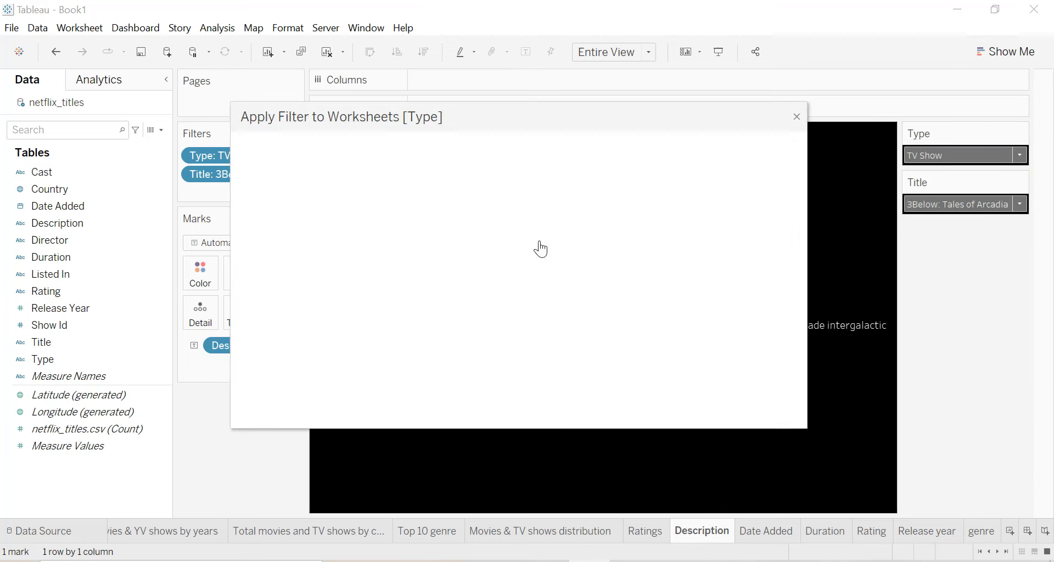
{"action": "scroll", "coordinate": [539, 246], "scroll_direction": "down", "scroll_amount": 3}
{"action": "left_click", "coordinate": [260, 307]}
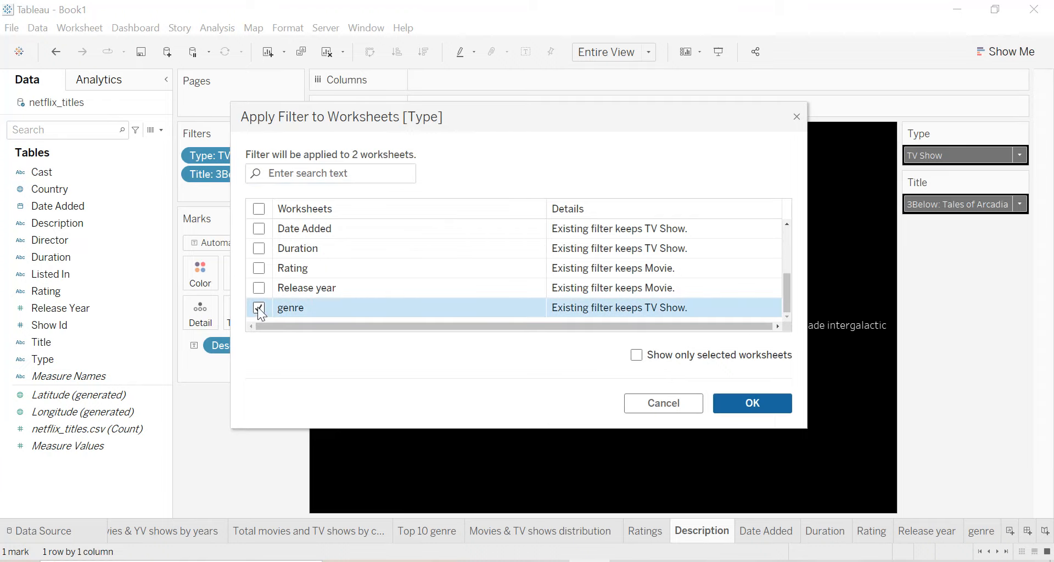
{"action": "left_click", "coordinate": [259, 287]}
{"action": "left_click", "coordinate": [259, 268]}
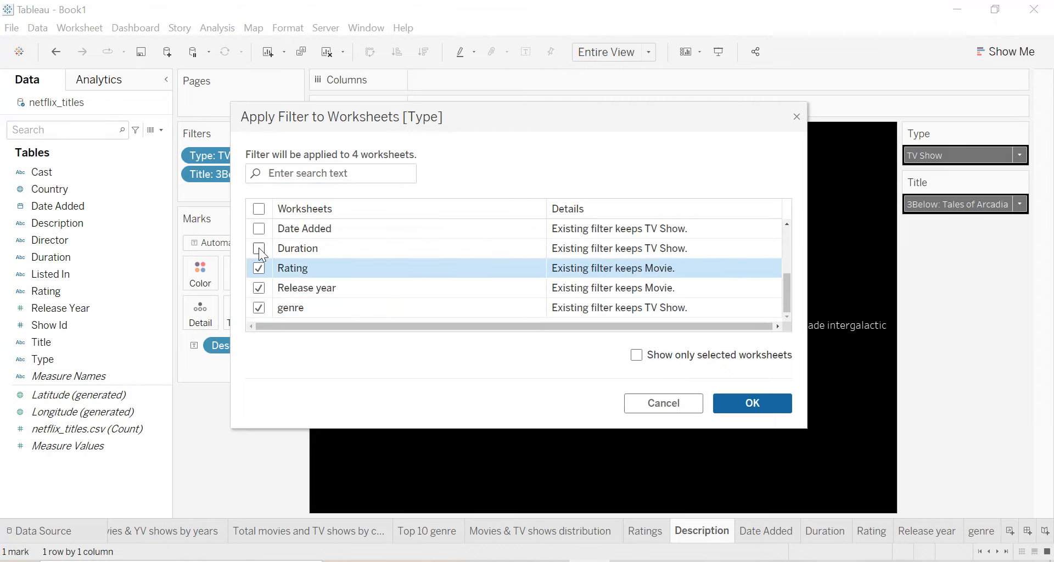
{"action": "left_click", "coordinate": [259, 249]}
{"action": "left_click", "coordinate": [259, 228]}
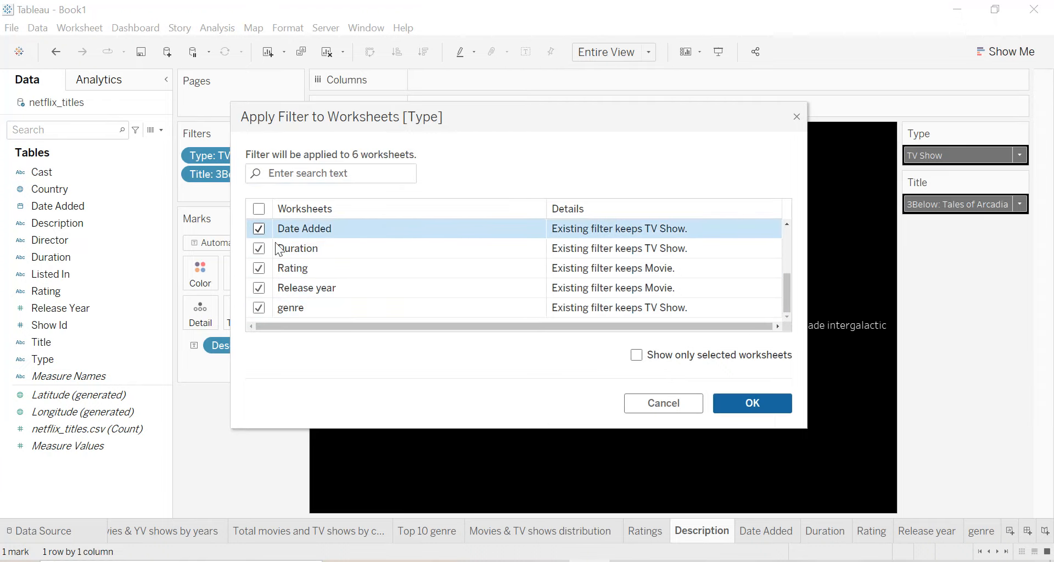
{"action": "scroll", "coordinate": [360, 281], "scroll_direction": "up", "scroll_amount": 1}
{"action": "scroll", "coordinate": [360, 282], "scroll_direction": "up", "scroll_amount": 1}
{"action": "scroll", "coordinate": [360, 281], "scroll_direction": "down", "scroll_amount": 2}
{"action": "left_click", "coordinate": [773, 404]}
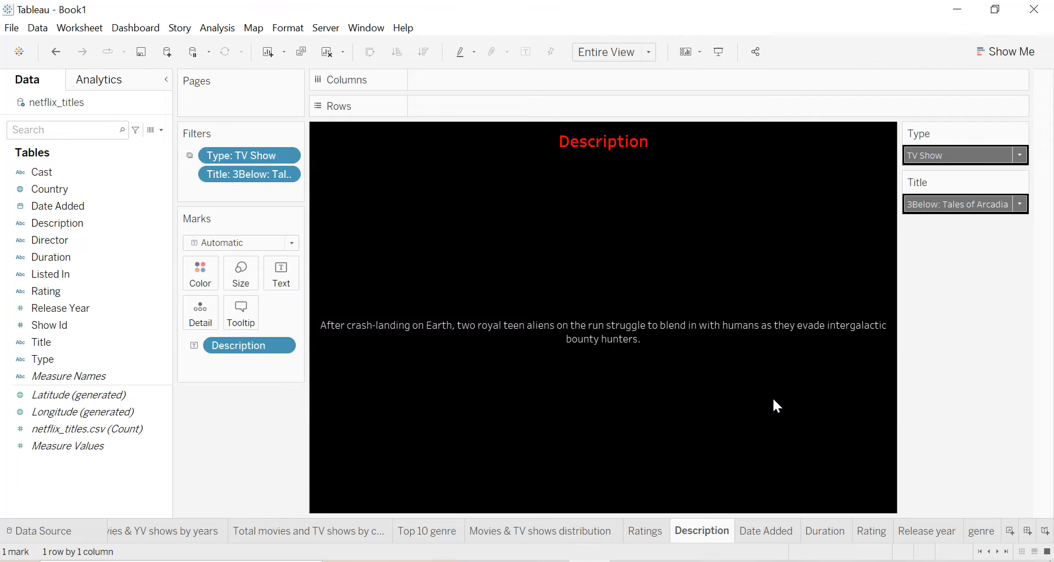
Apply the Description sheet's Title filter to the Date Added, Duration, Rating, Release year and genre worksheets as well.
{"action": "left_click", "coordinate": [1019, 183]}
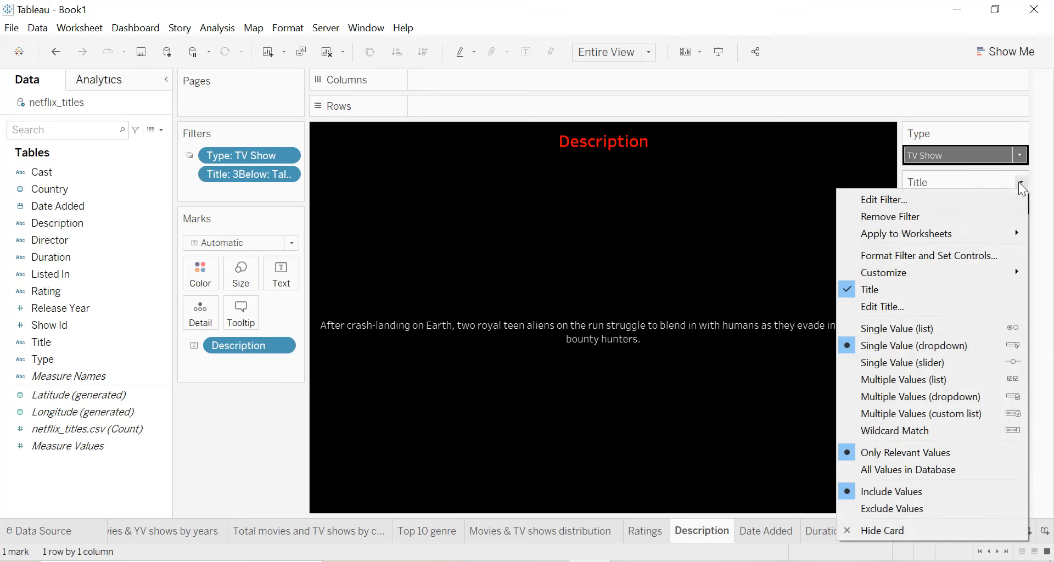
{"action": "mouse_move", "coordinate": [950, 236]}
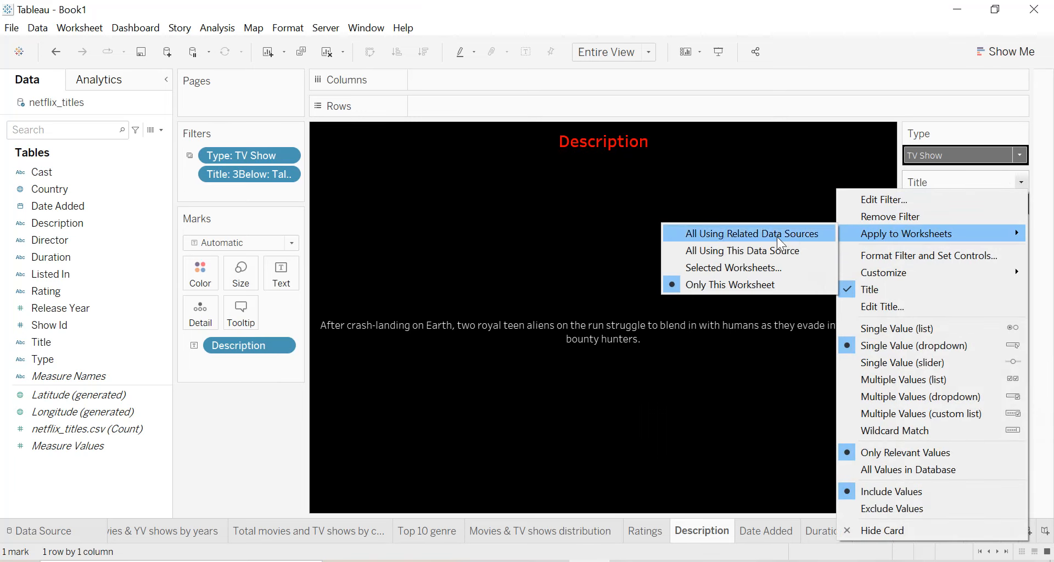
{"action": "left_click", "coordinate": [729, 267]}
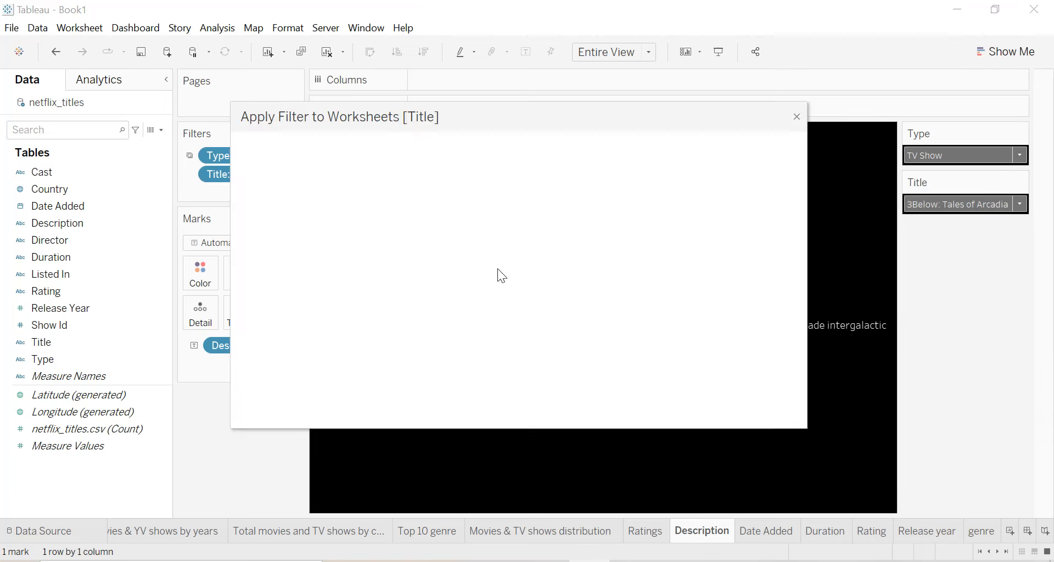
{"action": "scroll", "coordinate": [281, 266], "scroll_direction": "down", "scroll_amount": 2}
{"action": "left_click", "coordinate": [258, 307]}
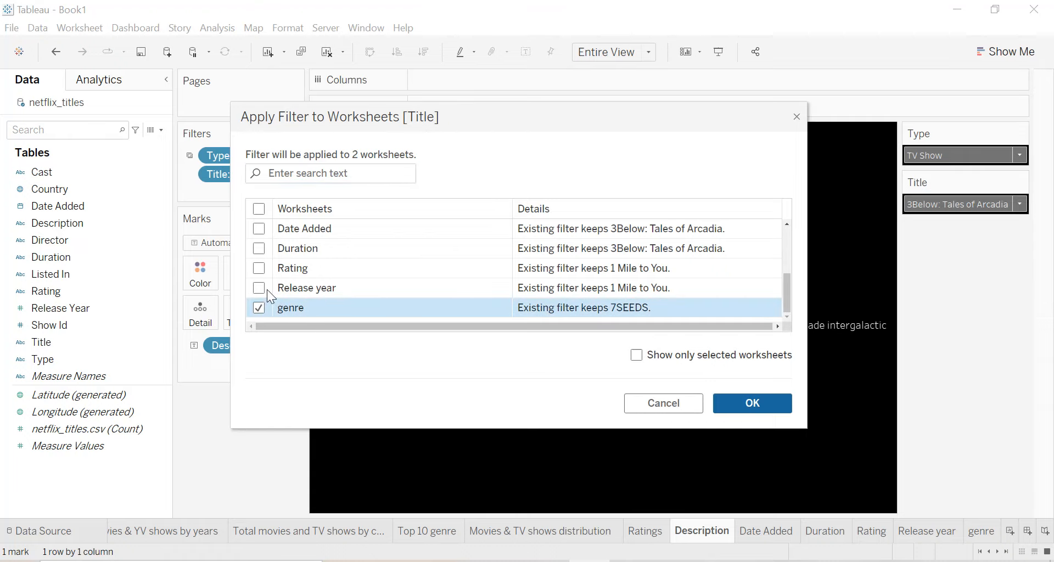
{"action": "left_click", "coordinate": [259, 287]}
{"action": "left_click", "coordinate": [258, 268]}
{"action": "left_click", "coordinate": [258, 248]}
{"action": "left_click", "coordinate": [258, 228]}
{"action": "scroll", "coordinate": [270, 250], "scroll_direction": "up", "scroll_amount": 1}
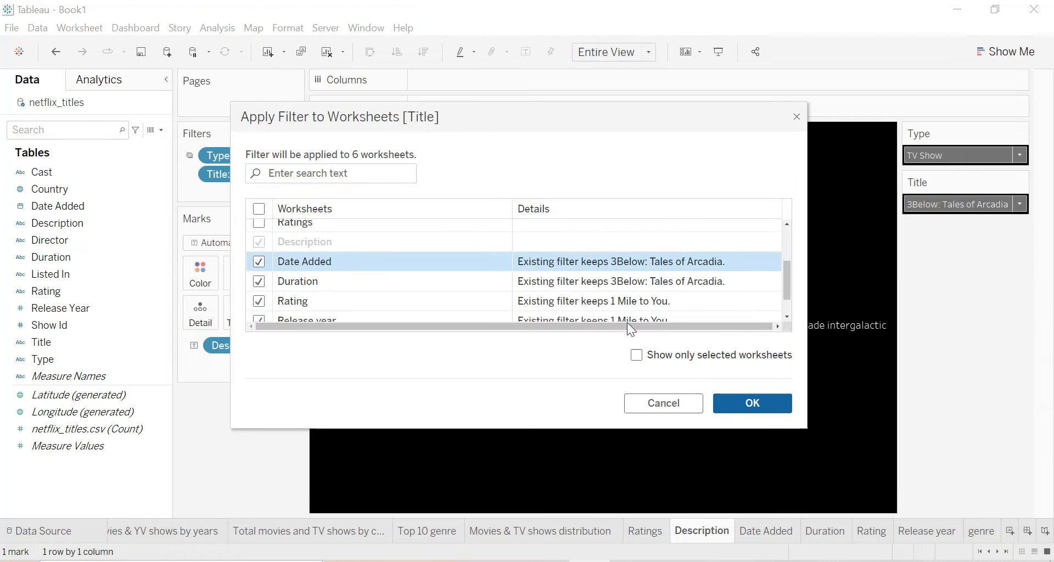
{"action": "left_click", "coordinate": [751, 403]}
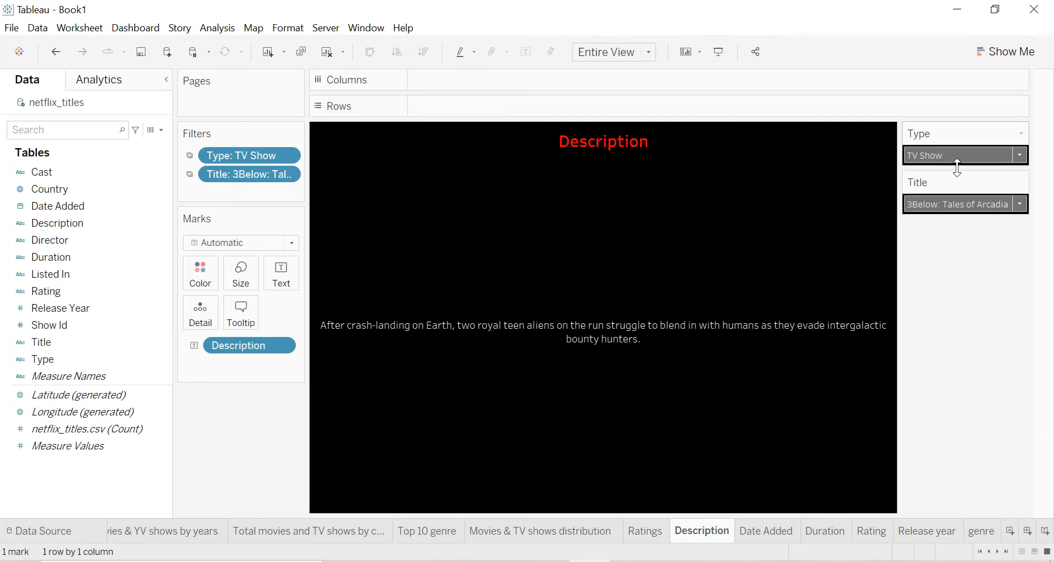
Review the finished chart sheets from total movies and TV shows by years through to Ratings.
{"action": "scroll", "coordinate": [717, 539], "scroll_direction": "up", "scroll_amount": 1}
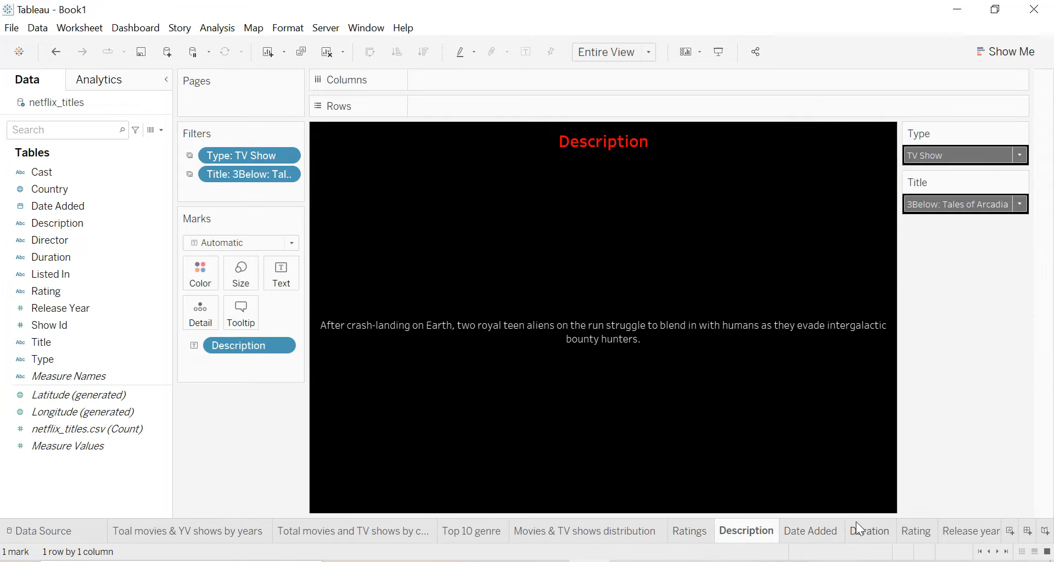
{"action": "scroll", "coordinate": [615, 536], "scroll_direction": "down", "scroll_amount": 1}
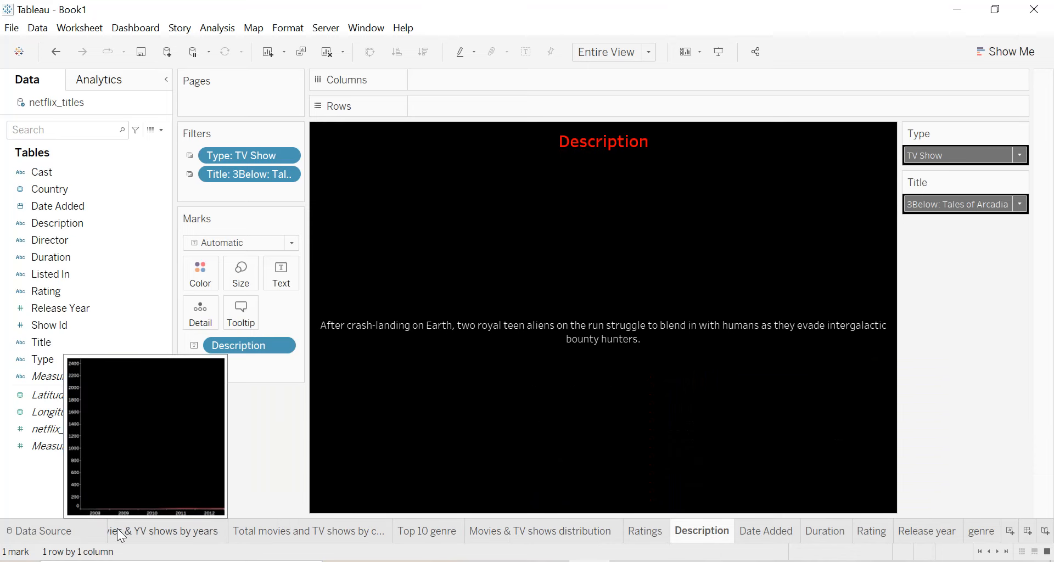
{"action": "scroll", "coordinate": [121, 536], "scroll_direction": "up", "scroll_amount": 1}
{"action": "left_click", "coordinate": [163, 532]}
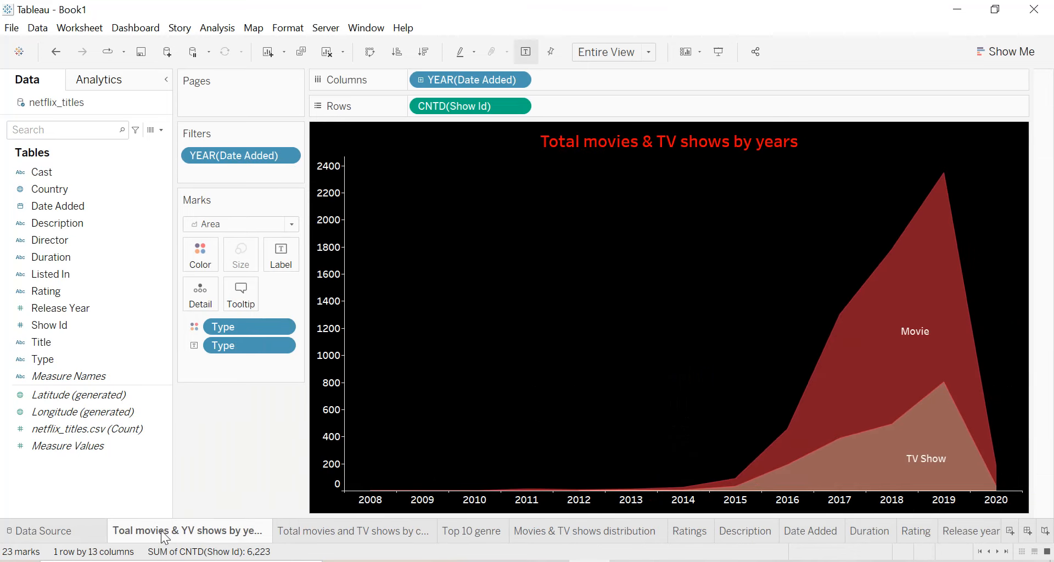
{"action": "left_click", "coordinate": [307, 532]}
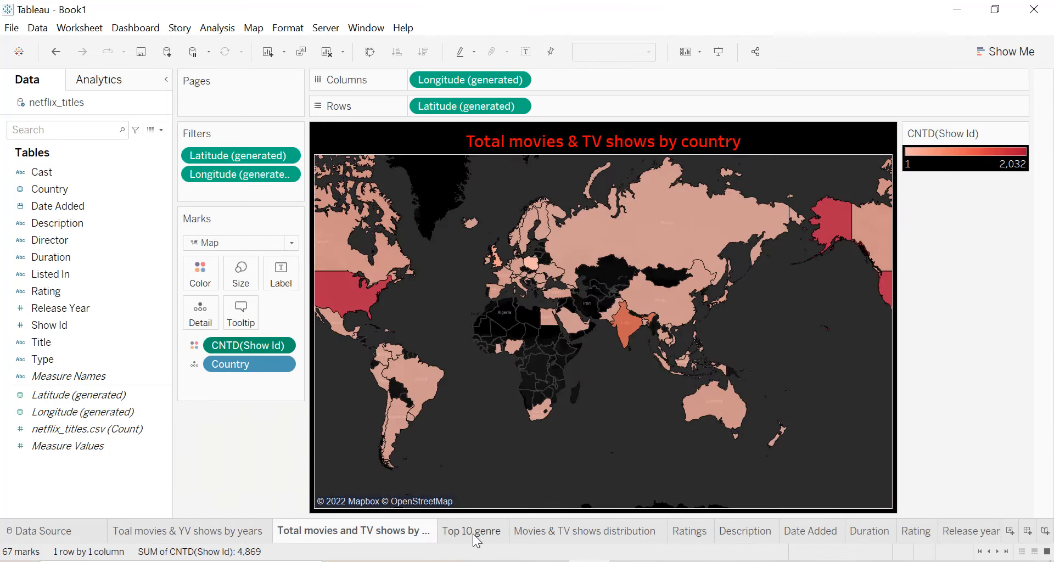
{"action": "left_click", "coordinate": [475, 533]}
{"action": "left_click", "coordinate": [543, 532]}
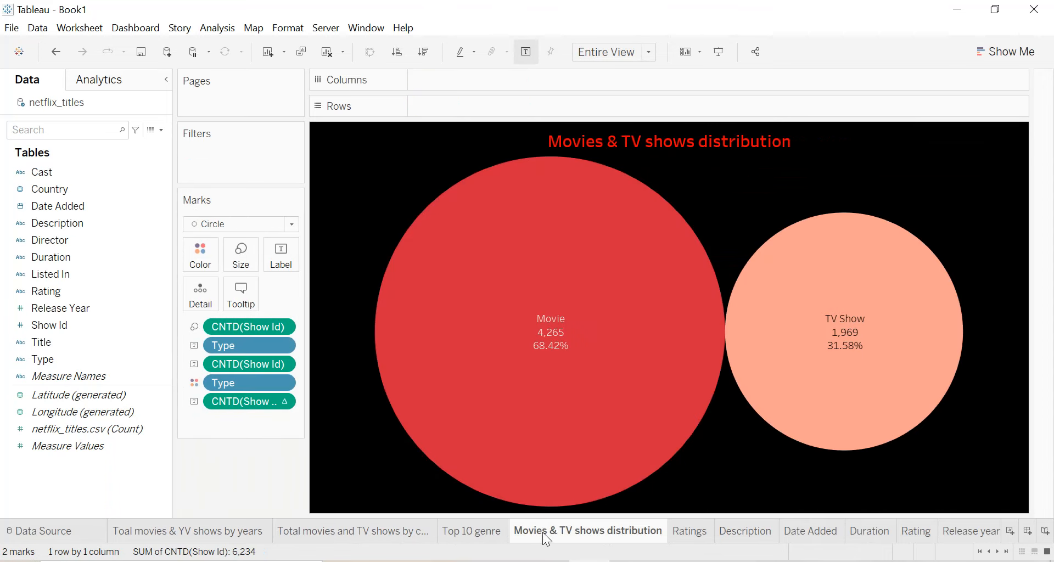
{"action": "left_click", "coordinate": [674, 532]}
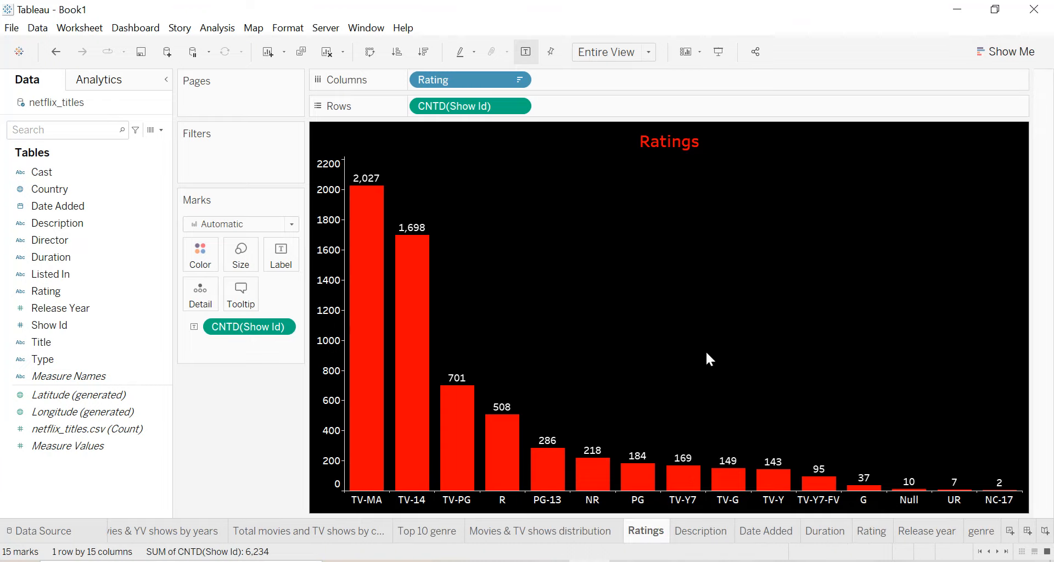
Create a new dashboard and name it Netflix.
{"action": "left_click", "coordinate": [1027, 531]}
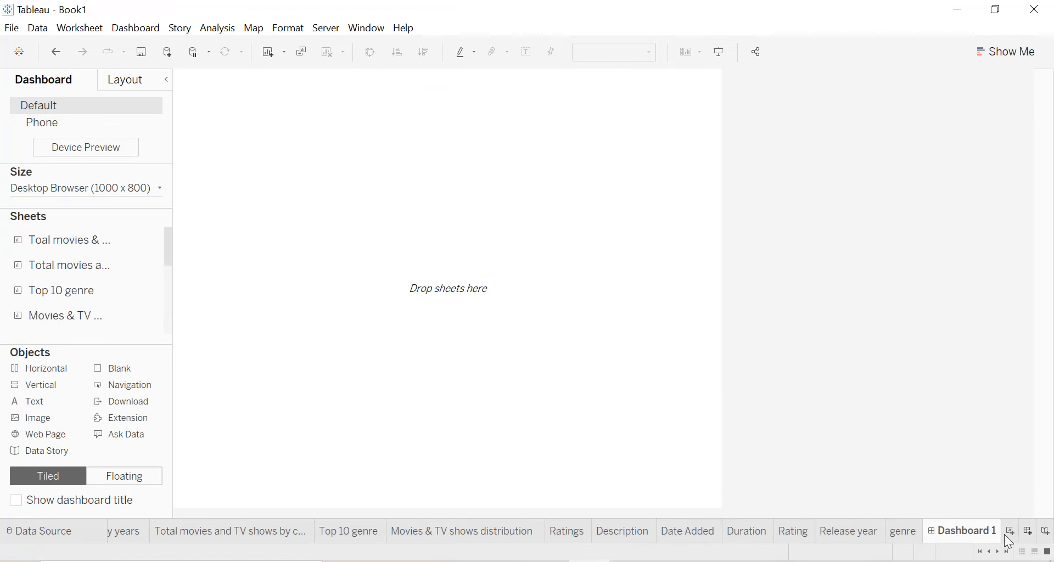
{"action": "left_click", "coordinate": [961, 535]}
{"action": "type", "text": "Netflix"}
{"action": "key", "text": "Return"}
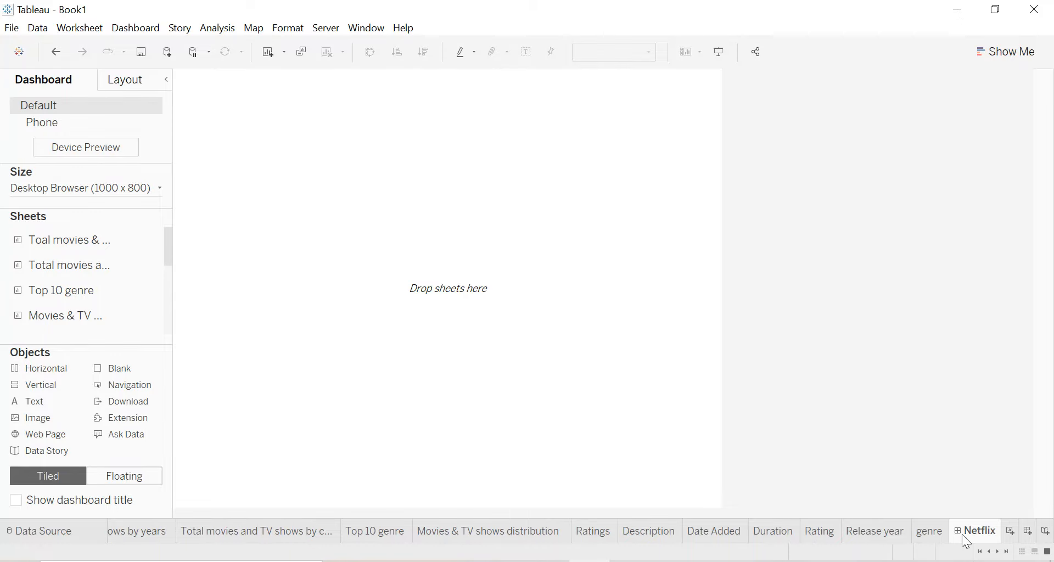
Set the dashboard's fixed width to 1200 px and check how much of the window the canvas fills.
{"action": "left_click", "coordinate": [157, 190]}
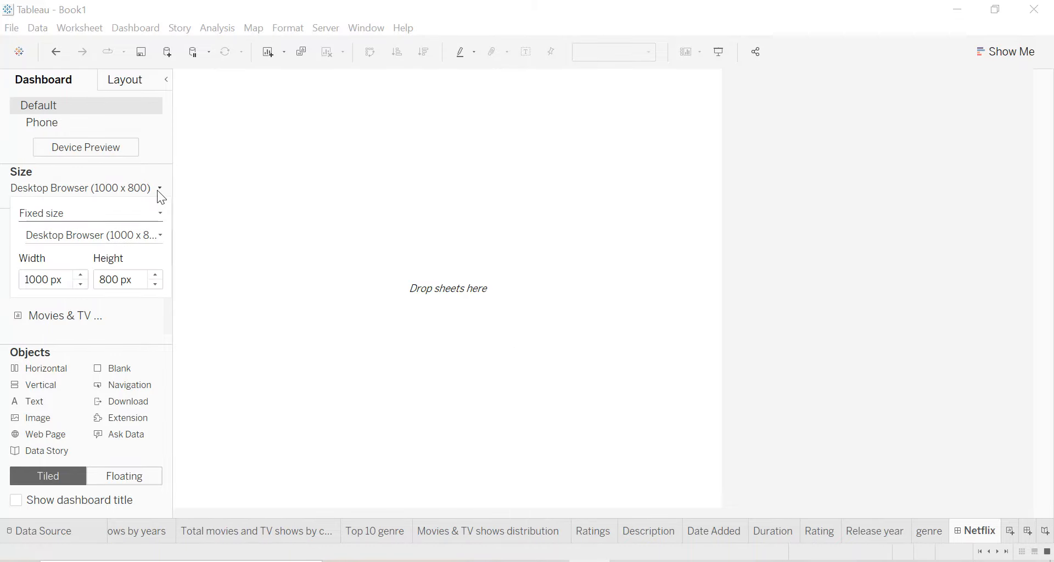
{"action": "left_click", "coordinate": [81, 276]}
{"action": "left_click", "coordinate": [81, 276]}
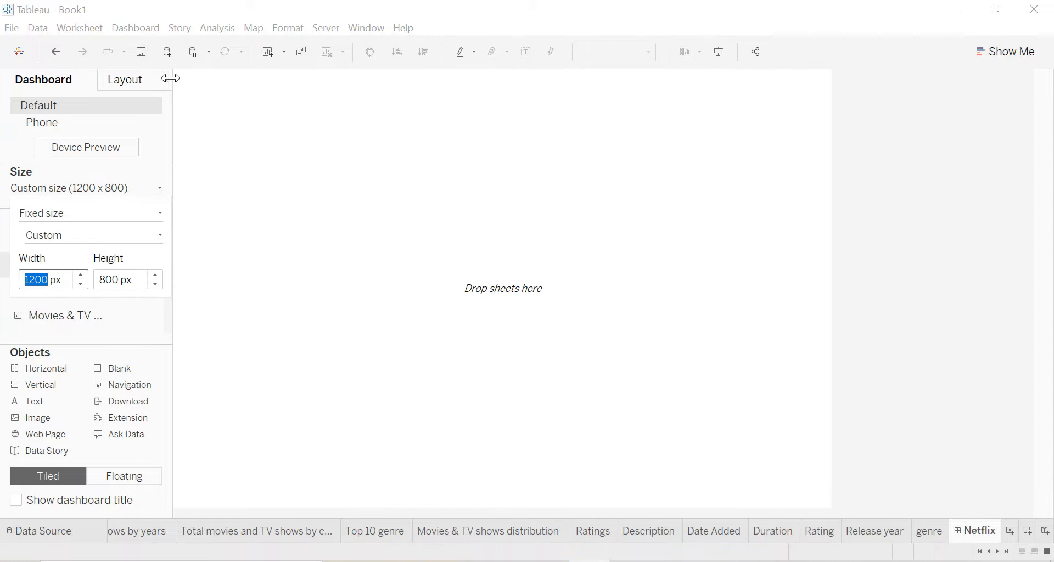
{"action": "left_click", "coordinate": [165, 80]}
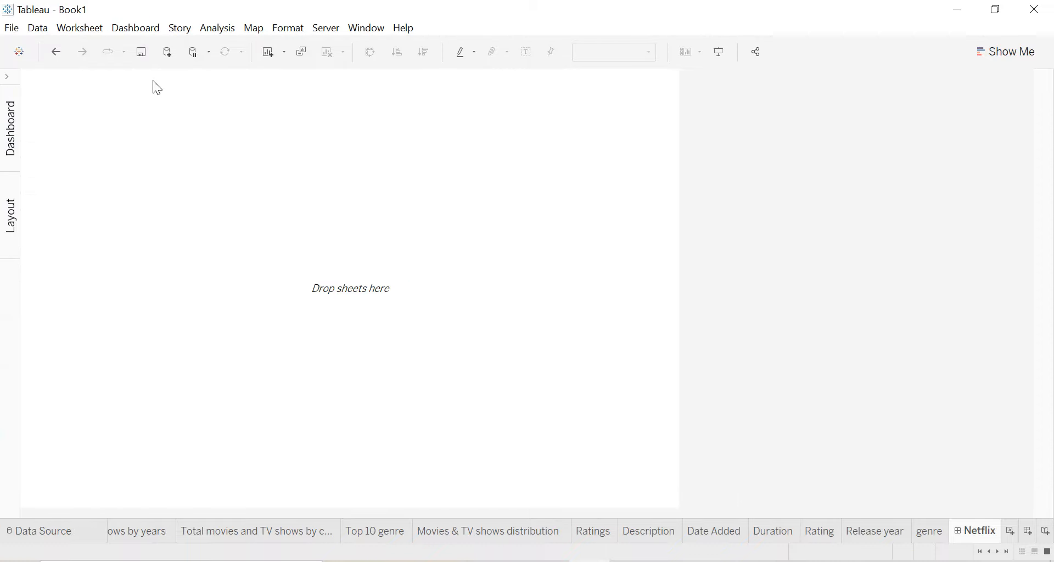
Increase the dashboard's width to 1500 px and check the canvas against the full window.
{"action": "left_click", "coordinate": [10, 82]}
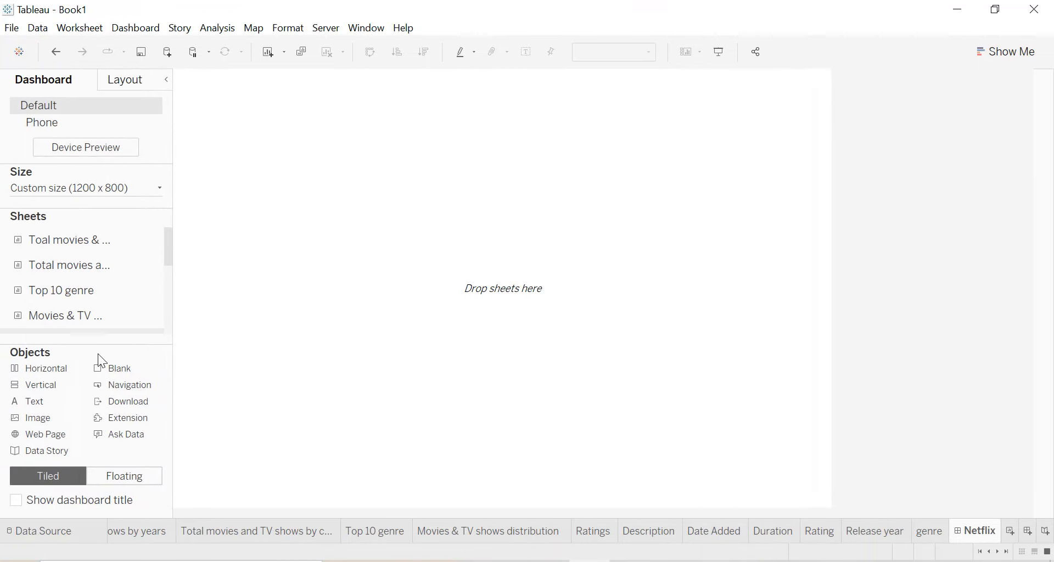
{"action": "left_click", "coordinate": [157, 188]}
{"action": "left_click", "coordinate": [80, 276]}
{"action": "left_click", "coordinate": [80, 275]}
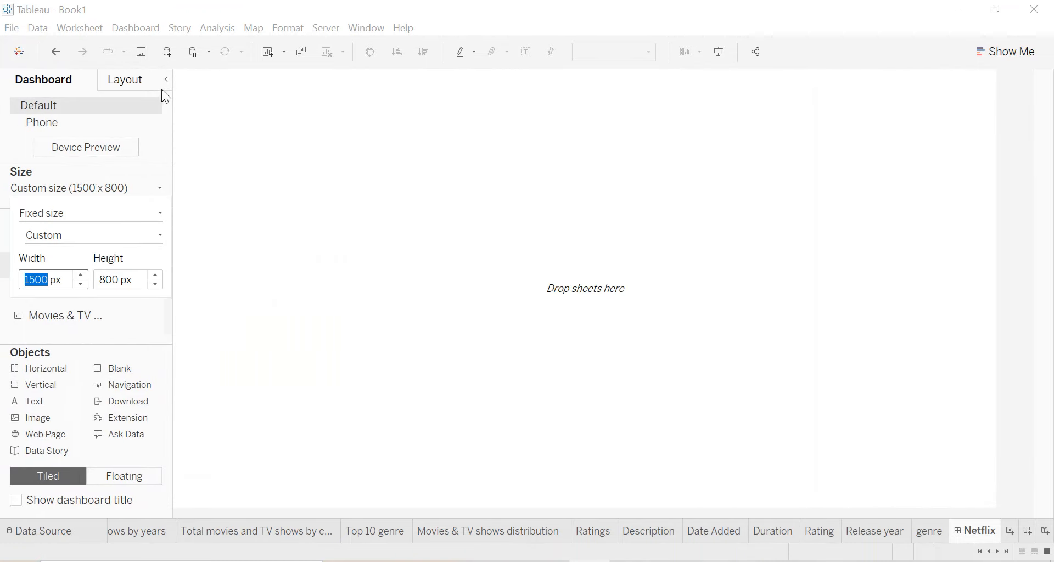
{"action": "left_click", "coordinate": [166, 80]}
{"action": "left_click", "coordinate": [166, 80]}
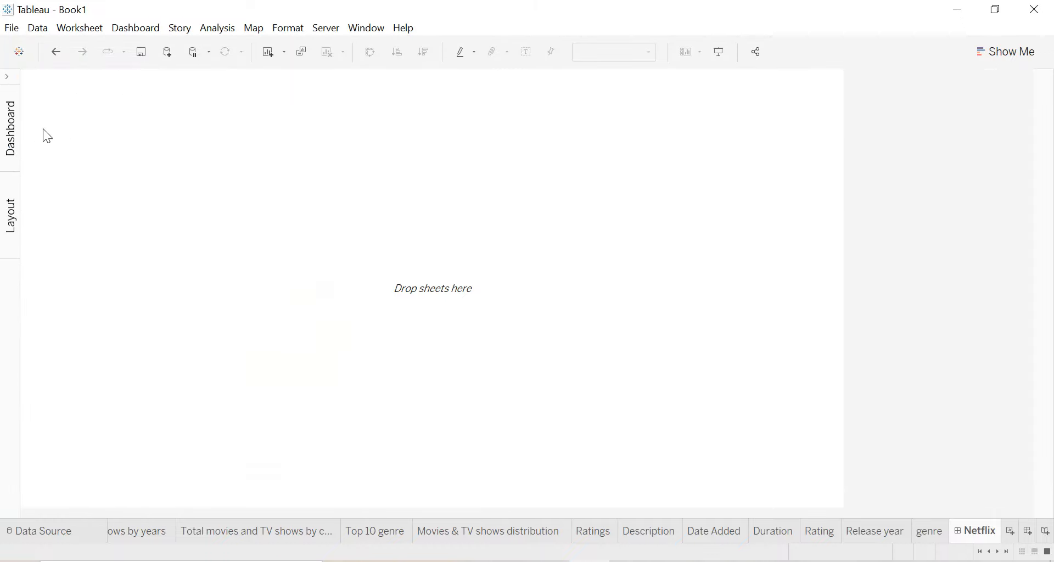
Increase the dashboard's width to 1700 px and check the canvas against the full window again.
{"action": "left_click", "coordinate": [11, 81]}
{"action": "left_click", "coordinate": [155, 188]}
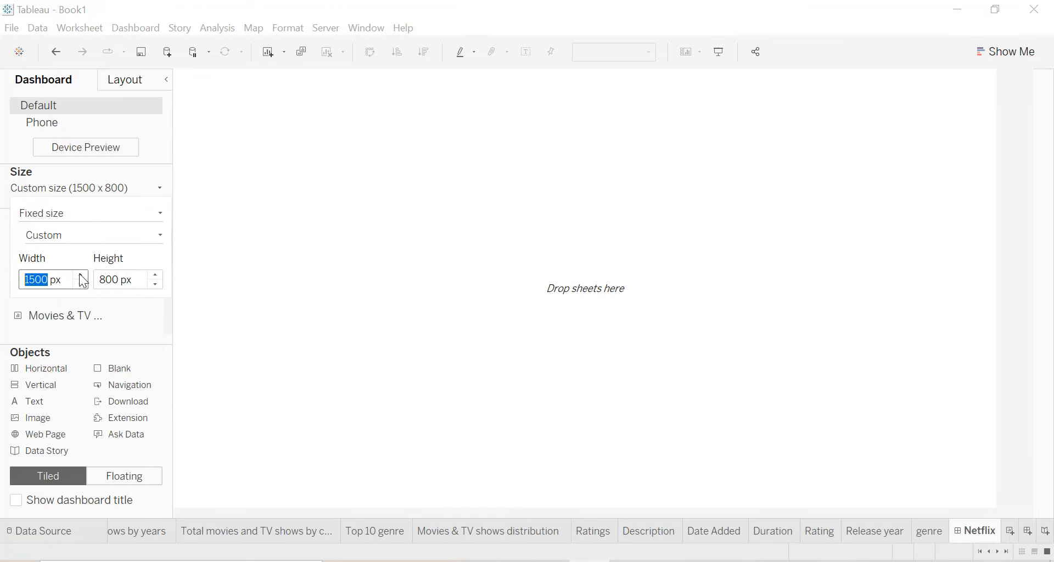
{"action": "left_click", "coordinate": [81, 276]}
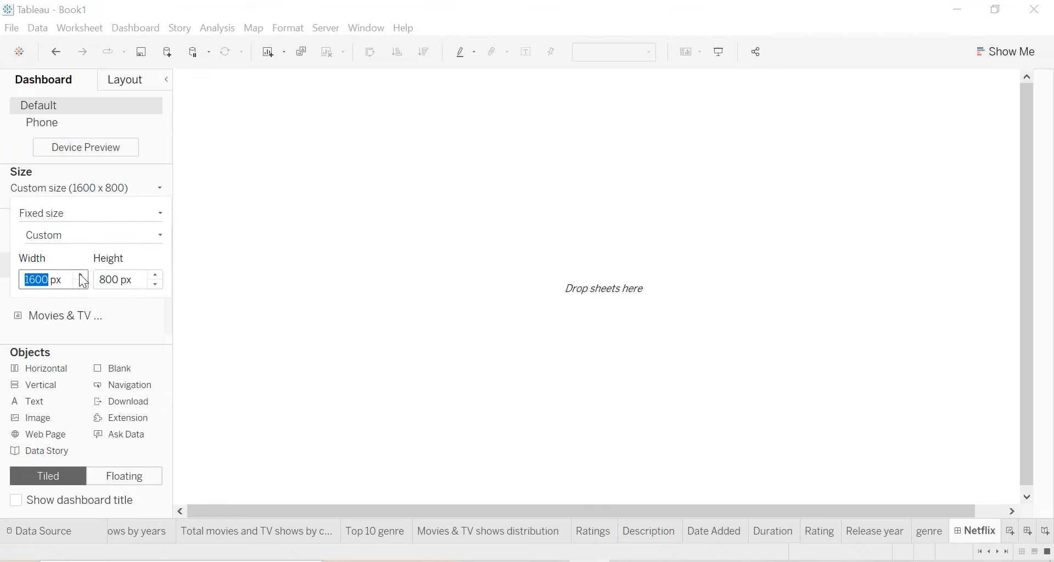
{"action": "left_click", "coordinate": [81, 276]}
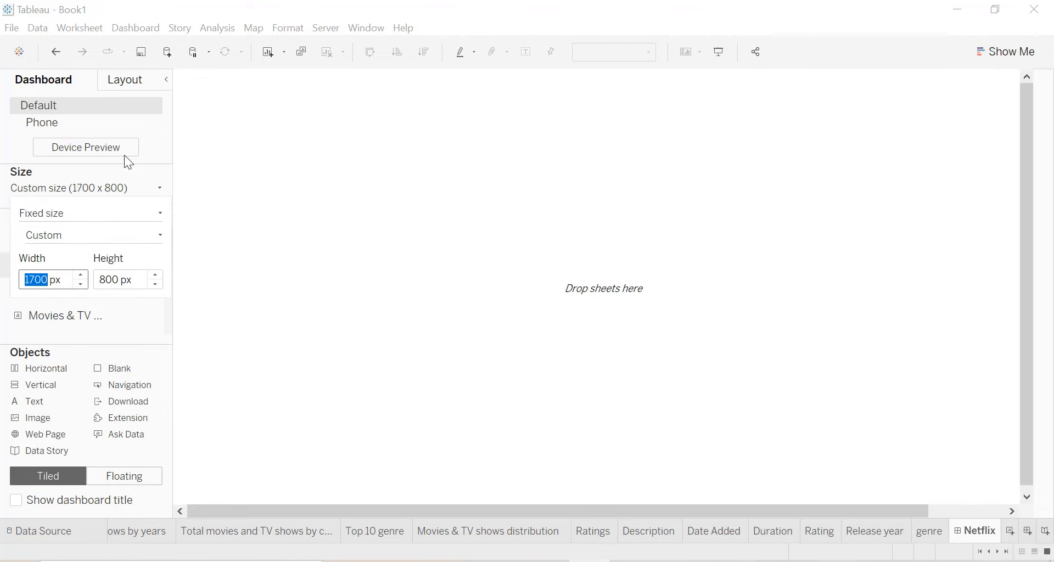
{"action": "left_click", "coordinate": [166, 81]}
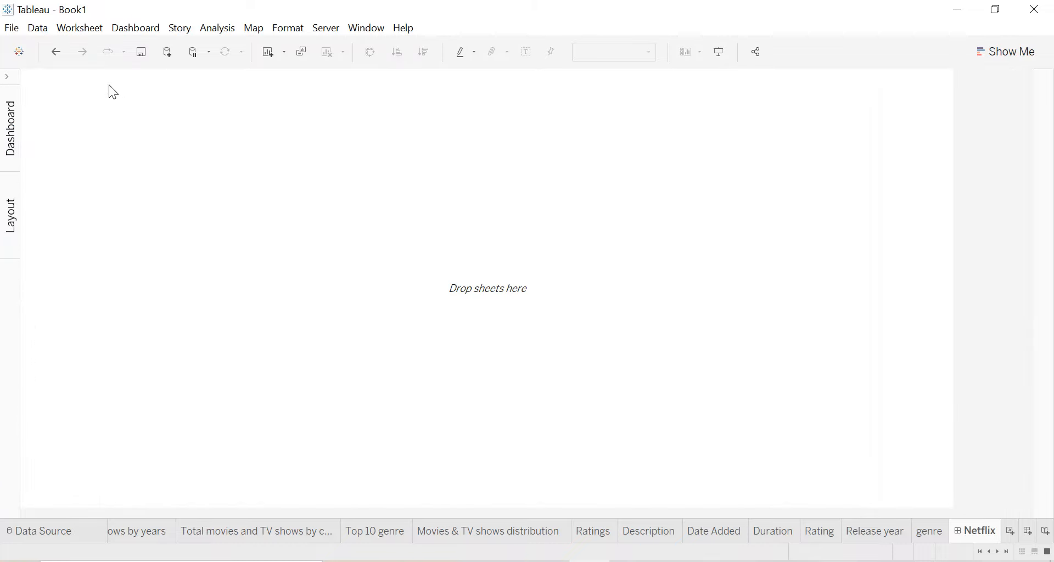
Set the dashboard's width to 1800 px and check the canvas at full window width.
{"action": "left_click", "coordinate": [5, 79]}
{"action": "left_click", "coordinate": [87, 189]}
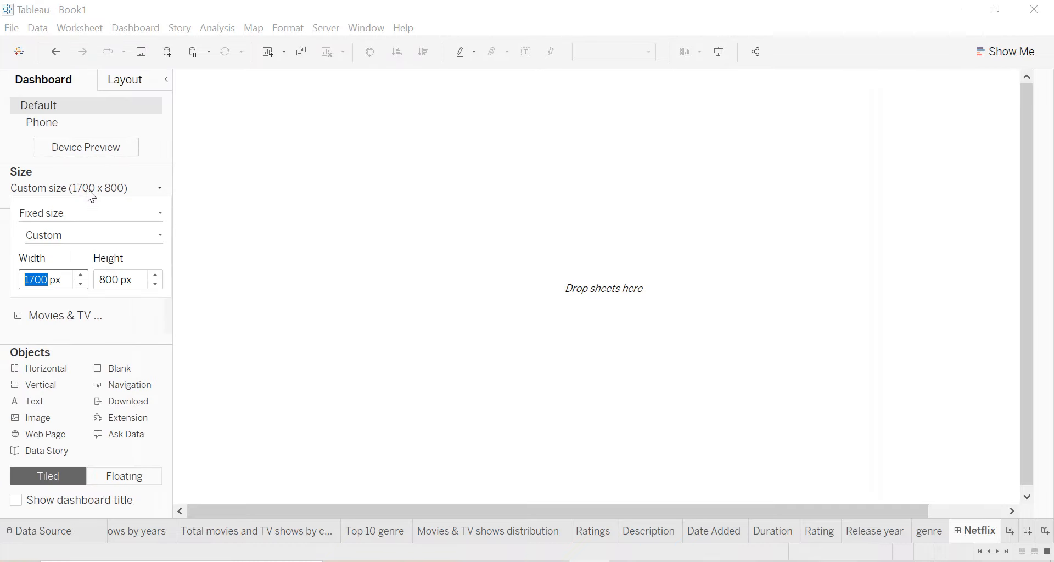
{"action": "left_click", "coordinate": [81, 276]}
{"action": "left_click", "coordinate": [226, 249]}
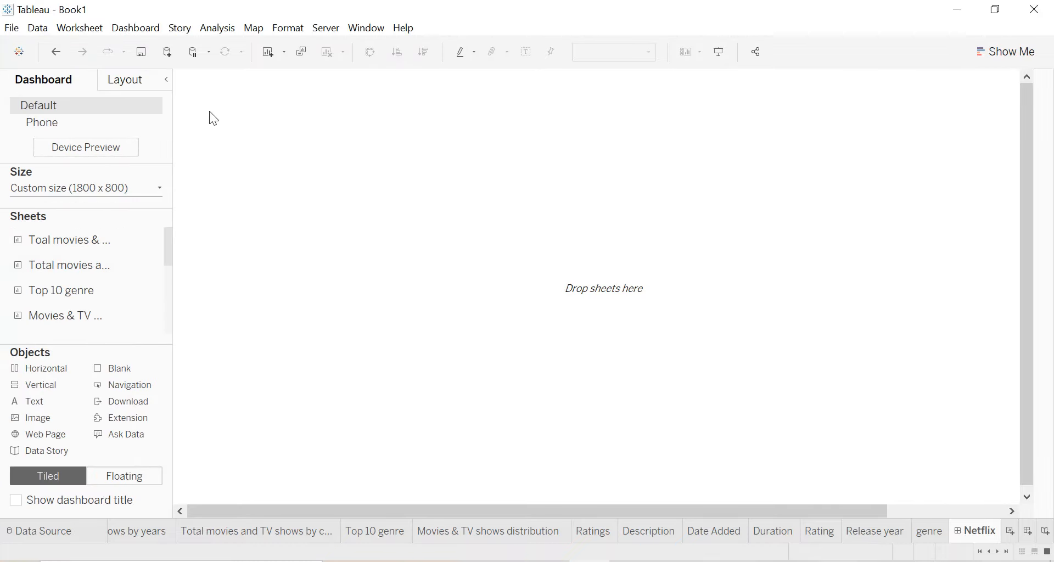
{"action": "left_click", "coordinate": [164, 81]}
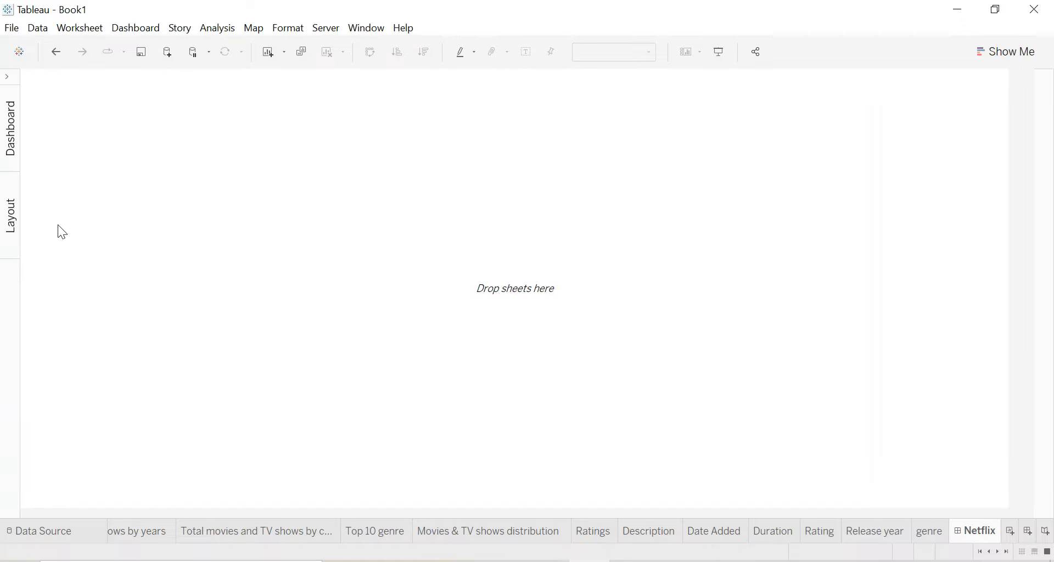
Place the total movies and TV shows by years sheet on the empty dashboard as a tiled chart.
{"action": "left_click", "coordinate": [8, 87]}
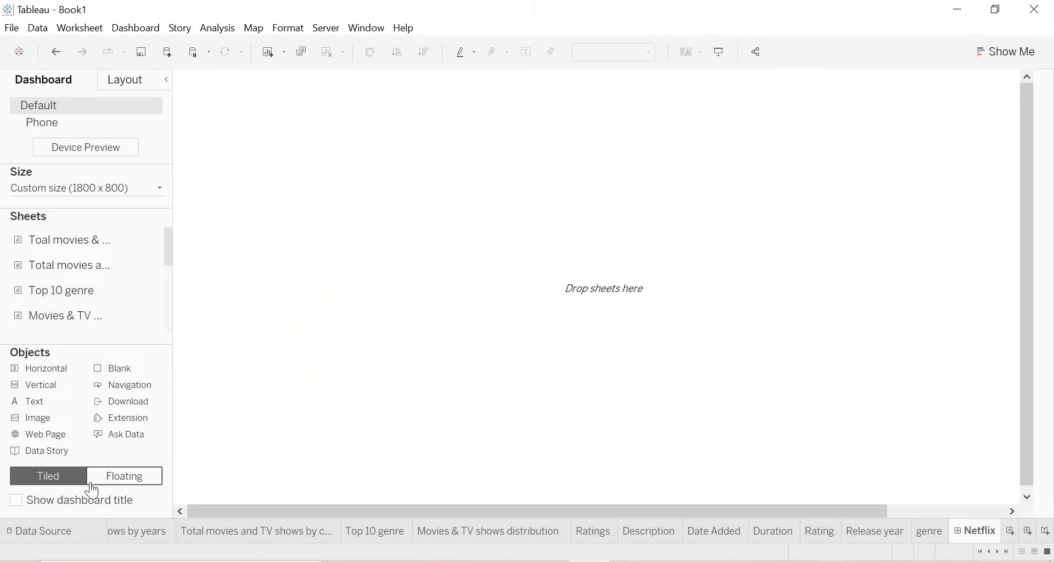
{"action": "mouse_move", "coordinate": [77, 303]}
{"action": "scroll", "coordinate": [90, 289], "scroll_direction": "down", "scroll_amount": 5}
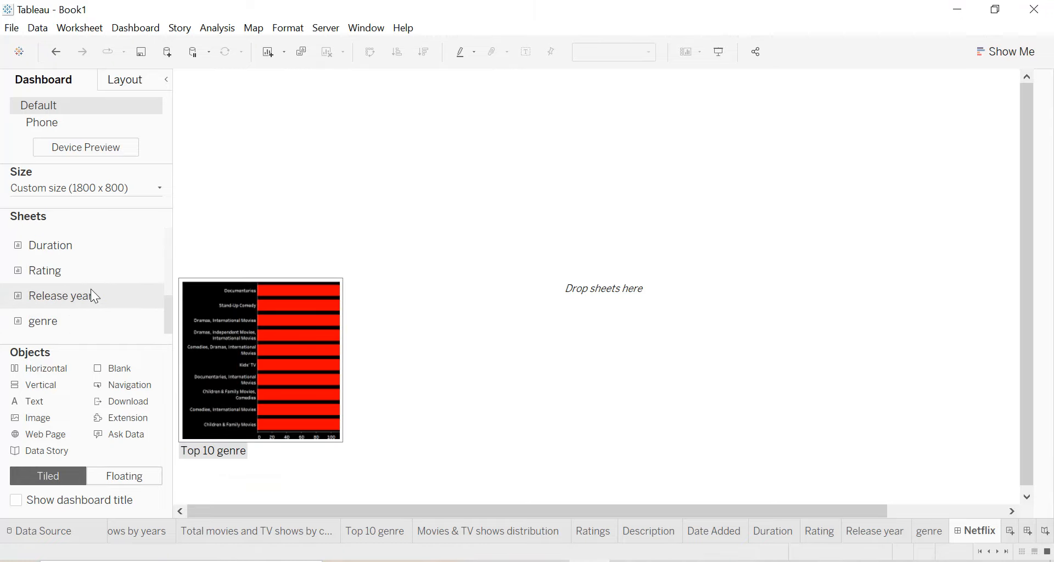
{"action": "scroll", "coordinate": [91, 286], "scroll_direction": "up", "scroll_amount": 5}
{"action": "mouse_move", "coordinate": [71, 245]}
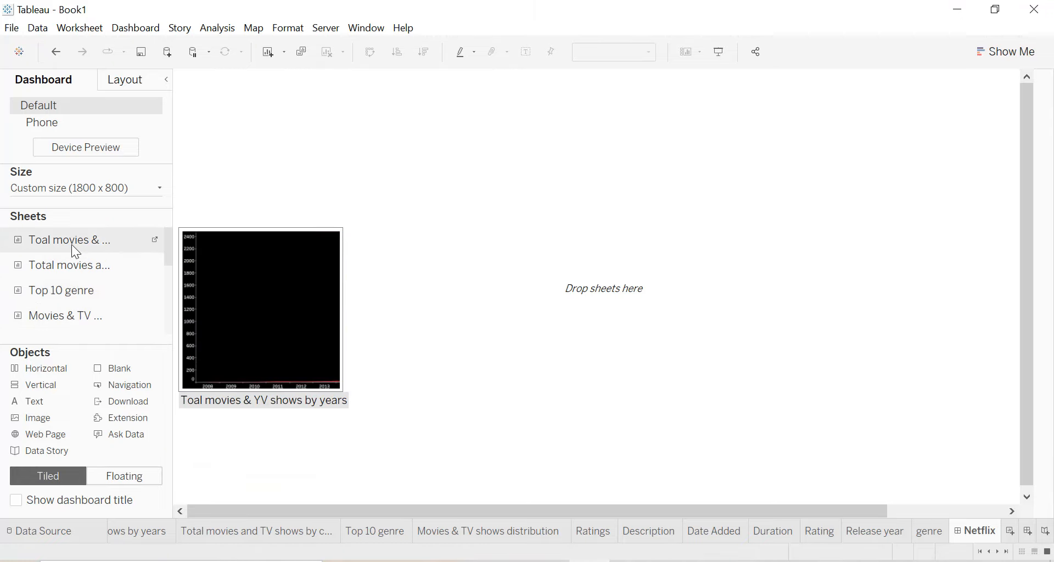
{"action": "left_click_drag", "start_coordinate": [71, 245], "coordinate": [247, 236]}
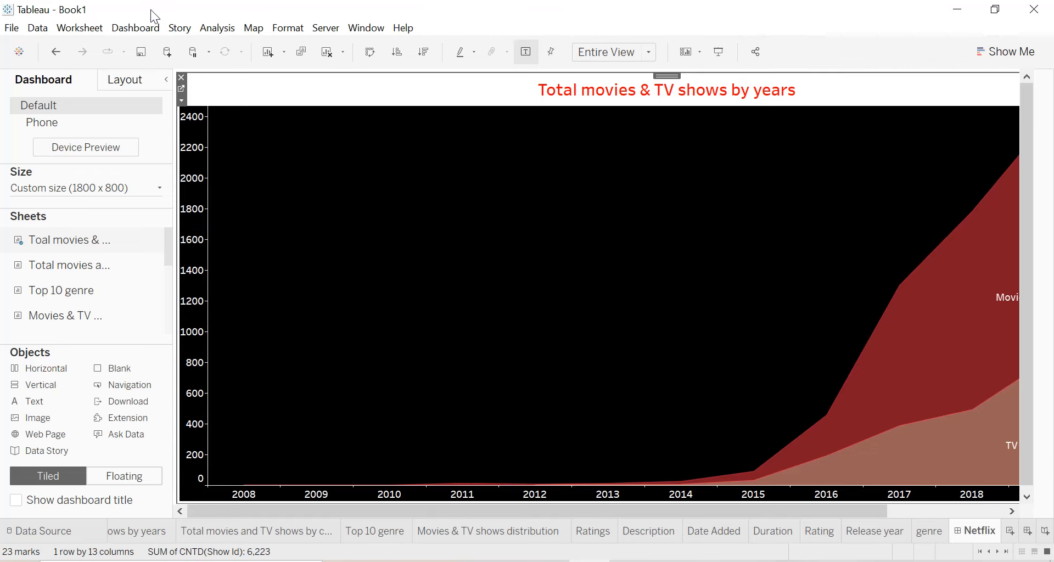
Set the dashboard's default shading to black and check the chart at full window width.
{"action": "left_click", "coordinate": [137, 29]}
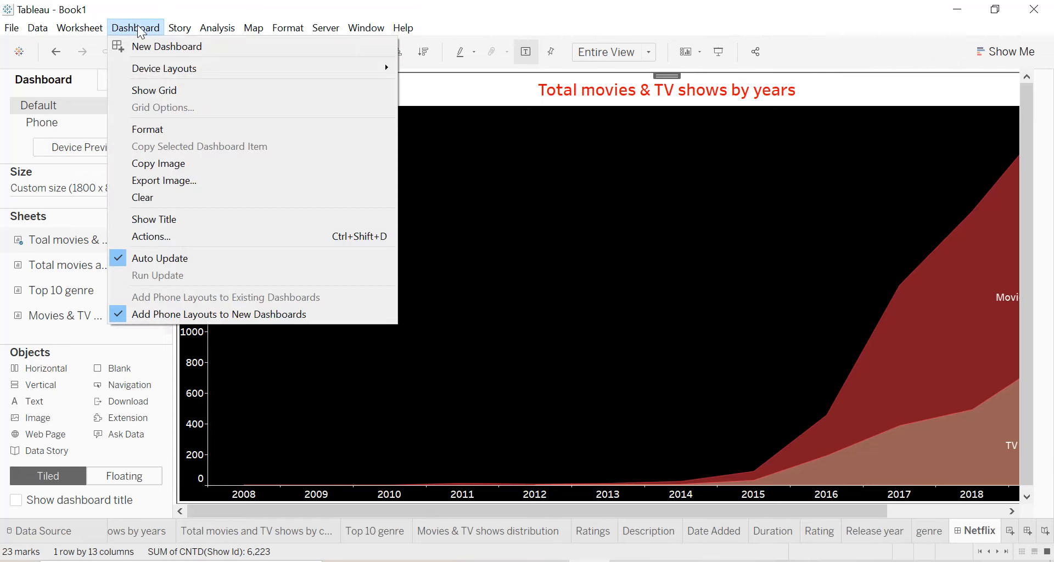
{"action": "left_click", "coordinate": [153, 130]}
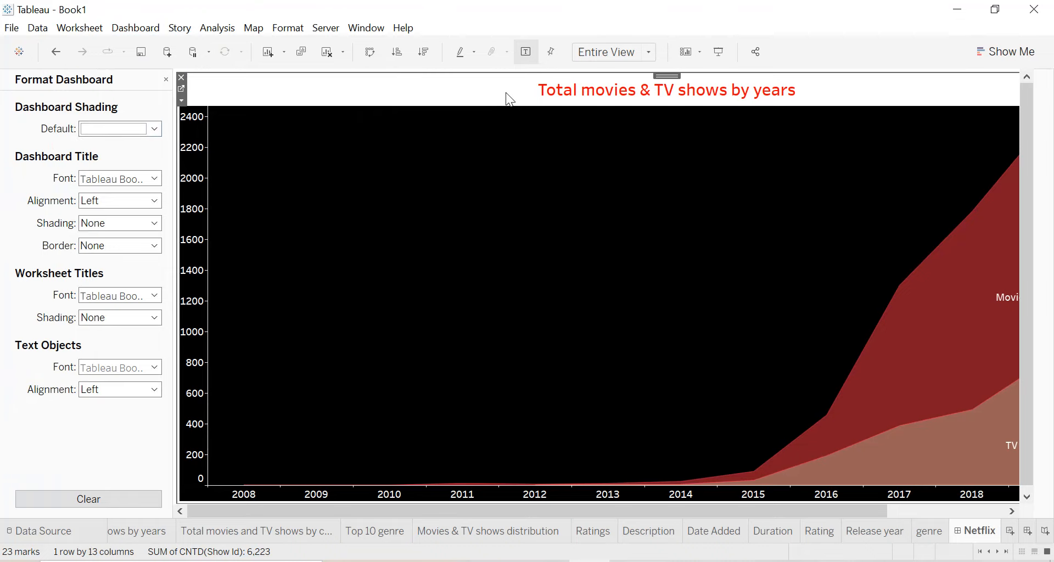
{"action": "left_click", "coordinate": [137, 128]}
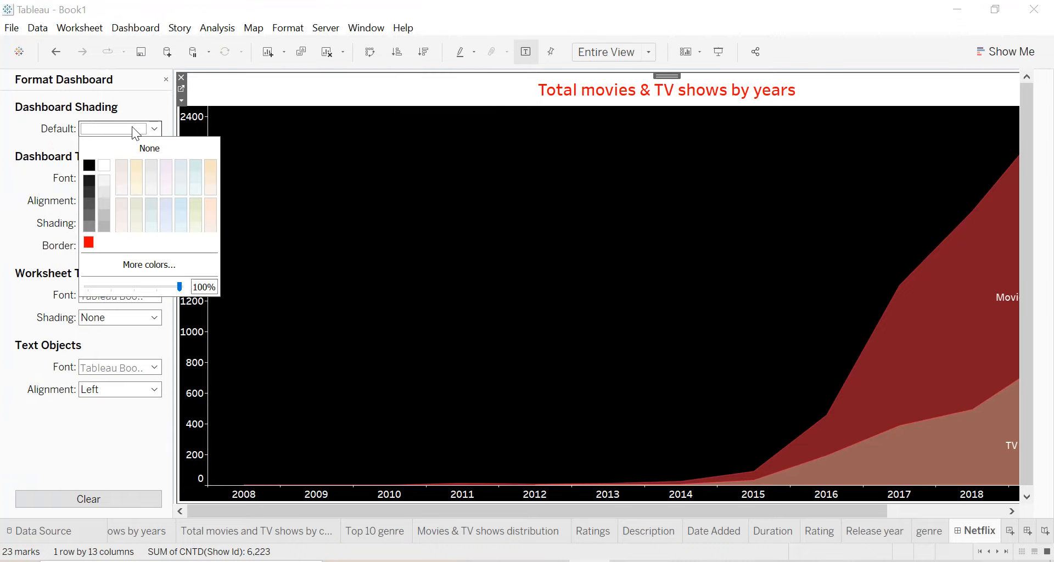
{"action": "left_click", "coordinate": [91, 166]}
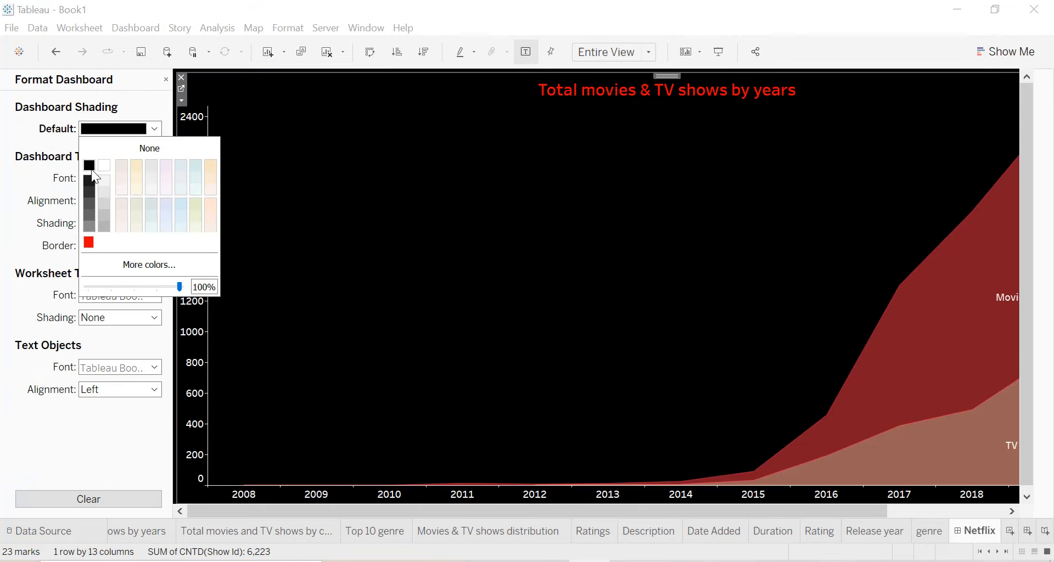
{"action": "left_click", "coordinate": [166, 80]}
{"action": "left_click", "coordinate": [168, 81]}
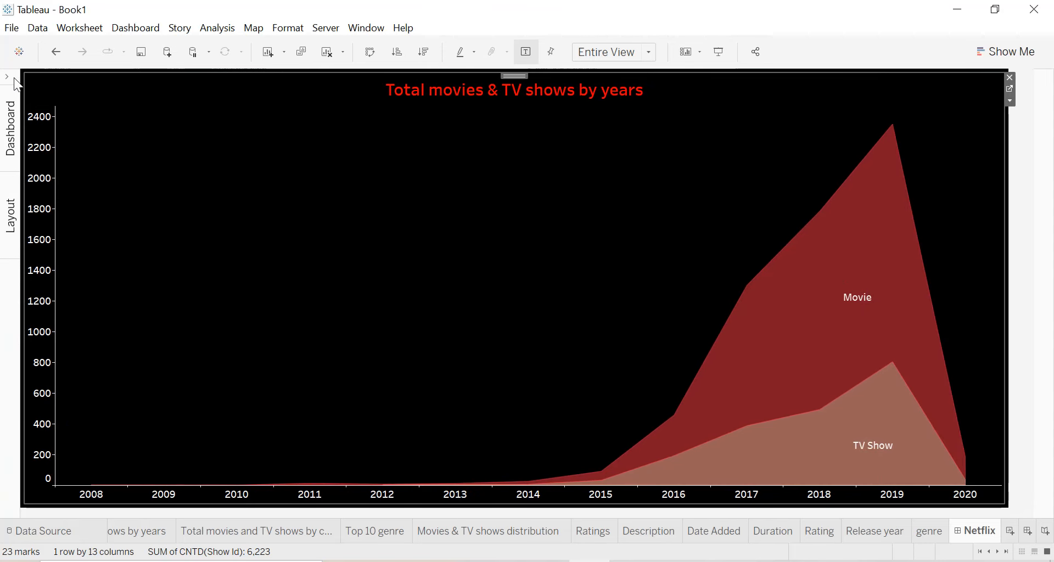
Add the Top 10 genre sheet to the dashboard, tiled to the left of the by-years area chart.
{"action": "left_click", "coordinate": [7, 77]}
{"action": "mouse_move", "coordinate": [83, 318]}
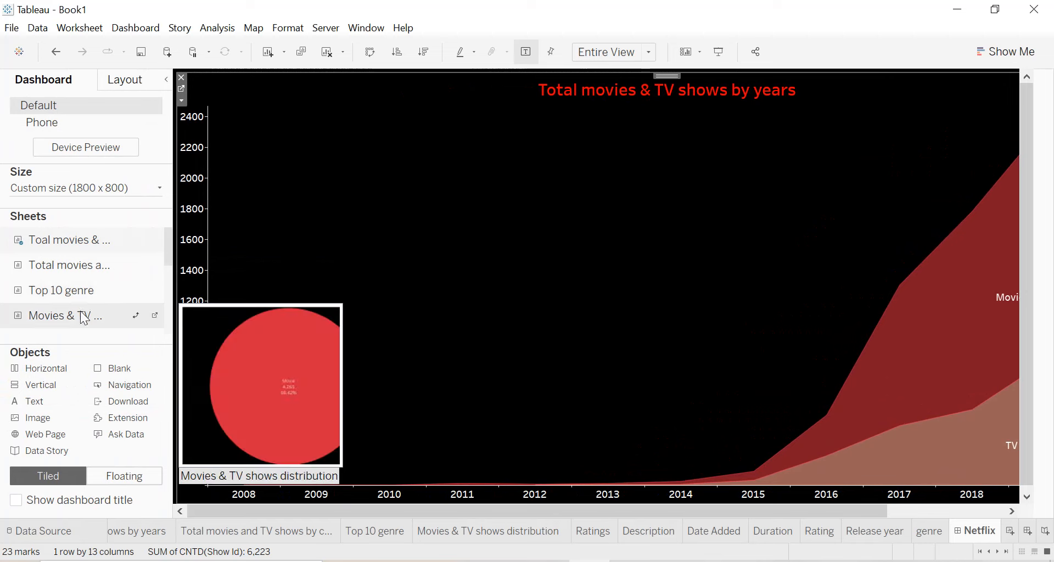
{"action": "mouse_move", "coordinate": [83, 298]}
{"action": "left_click_drag", "start_coordinate": [84, 296], "coordinate": [200, 275]}
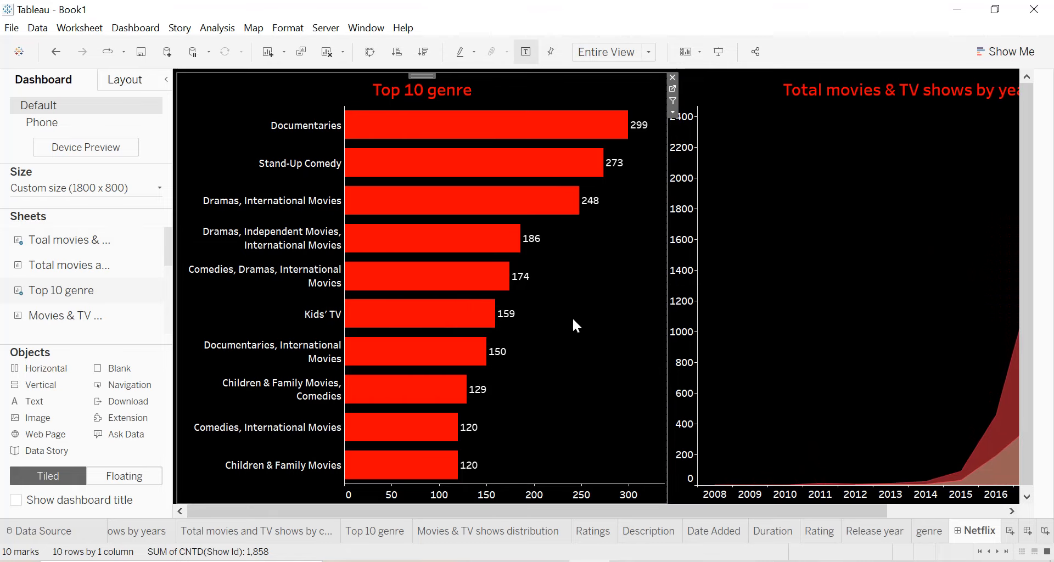
Add the by-country map above the Top 10 genre chart and the Movies & TV shows distribution sheet above the by-years chart.
{"action": "mouse_move", "coordinate": [119, 278]}
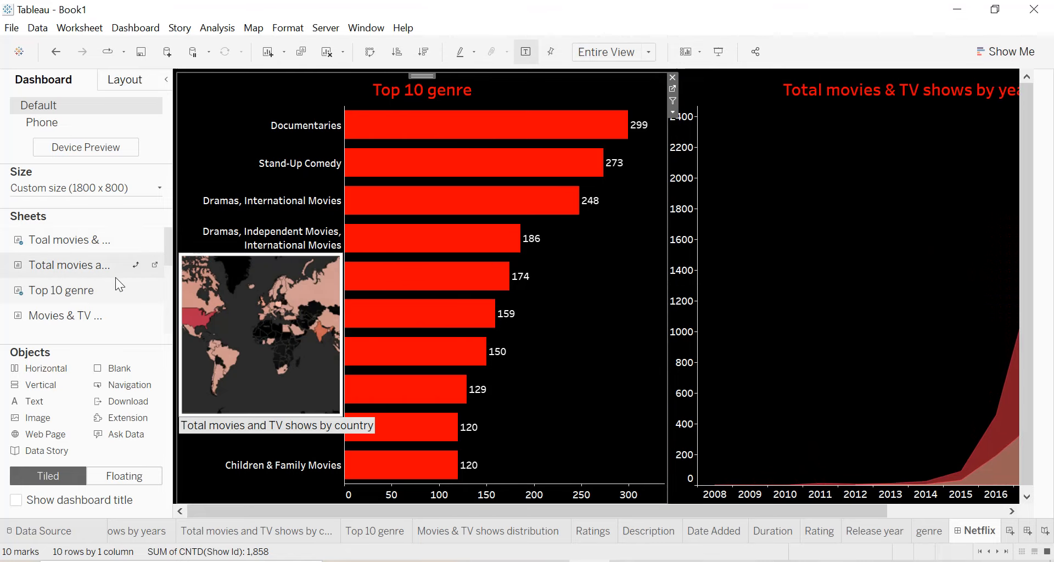
{"action": "left_click_drag", "start_coordinate": [83, 270], "coordinate": [388, 187]}
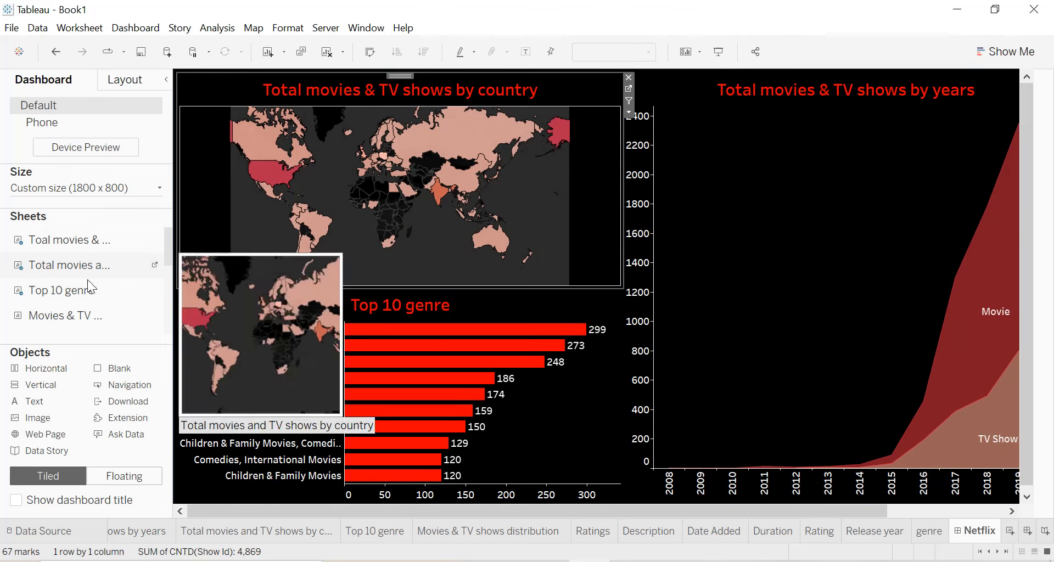
{"action": "mouse_move", "coordinate": [71, 323]}
{"action": "left_click_drag", "start_coordinate": [71, 323], "coordinate": [823, 196]}
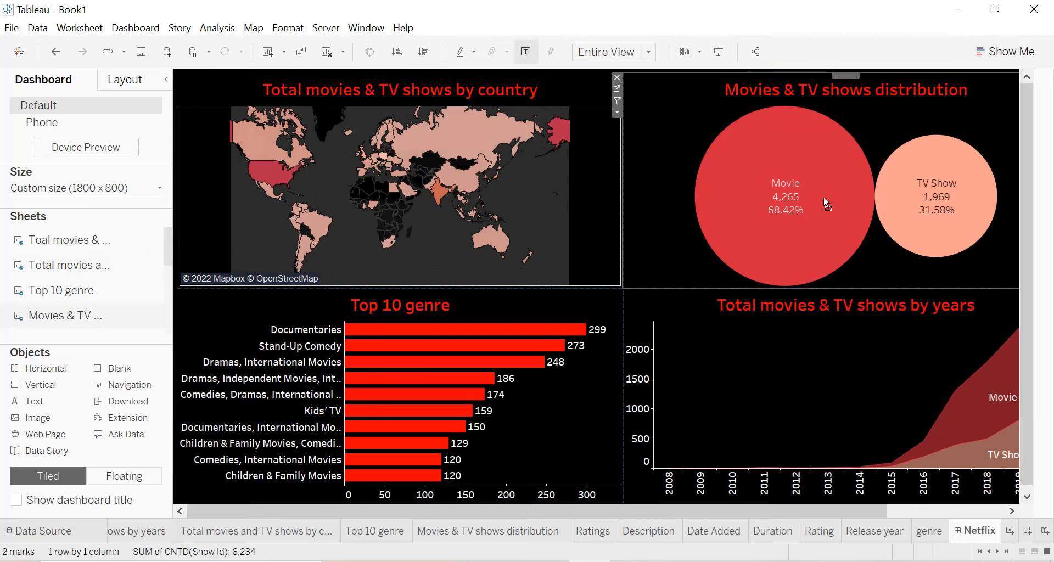
Add the Ratings sheet to the dashboard, tiled between the by-country map and the Movies & TV shows distribution chart.
{"action": "mouse_move", "coordinate": [84, 295]}
{"action": "scroll", "coordinate": [80, 294], "scroll_direction": "down", "scroll_amount": 3}
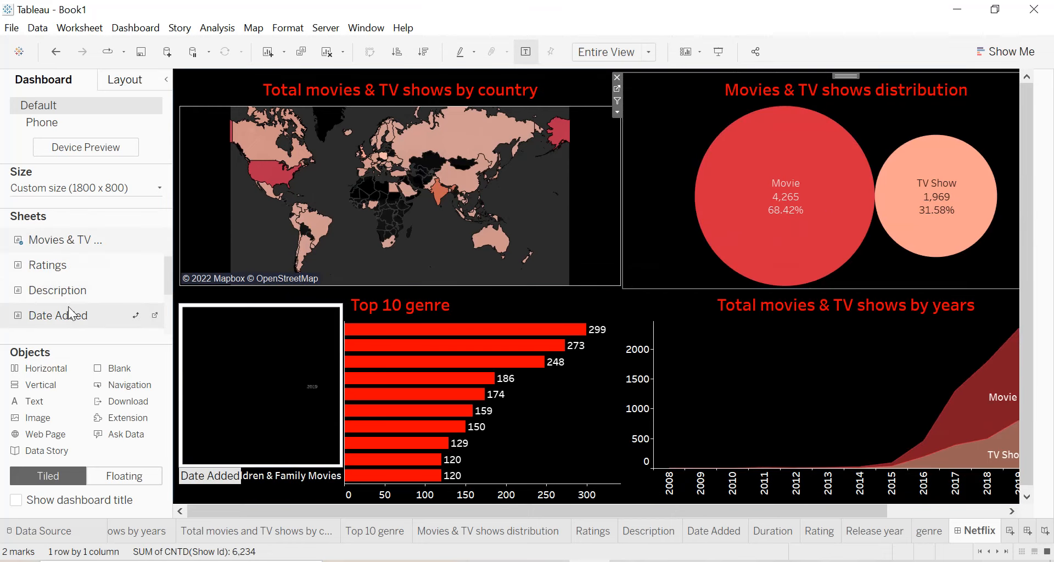
{"action": "left_click_drag", "start_coordinate": [68, 265], "coordinate": [650, 262]}
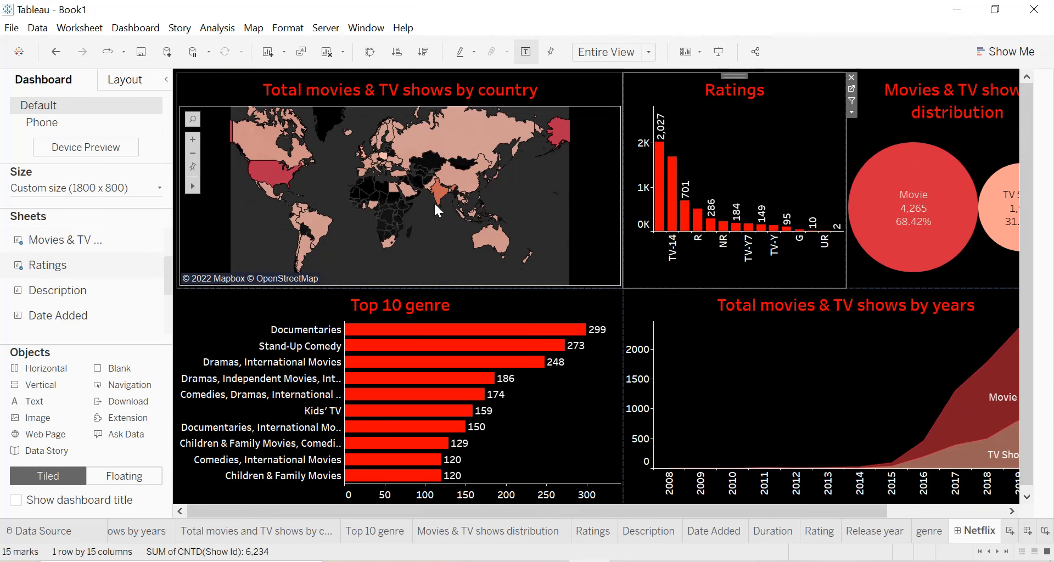
{"action": "left_click", "coordinate": [168, 77]}
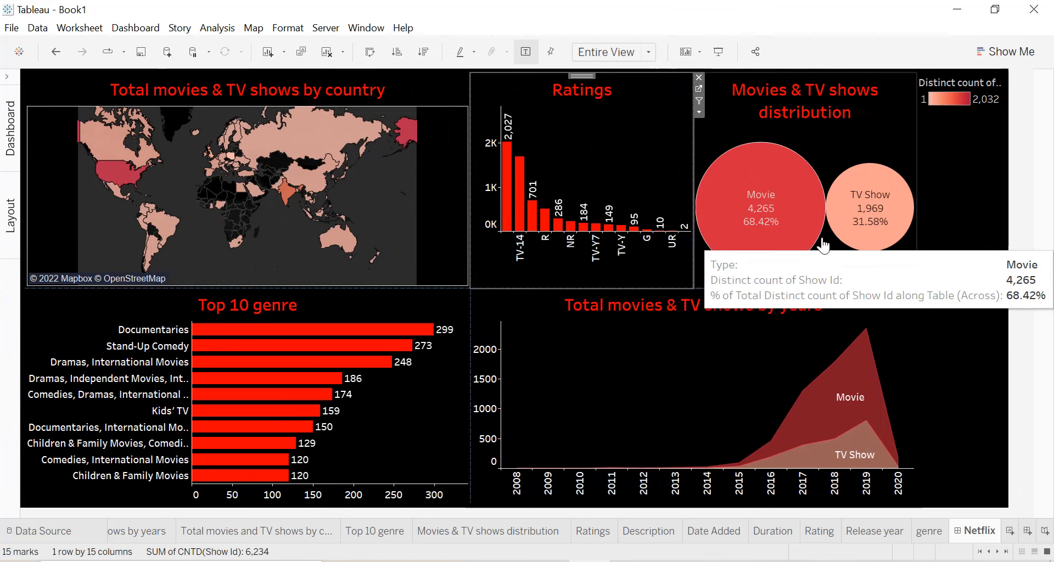
{"action": "left_click", "coordinate": [832, 125]}
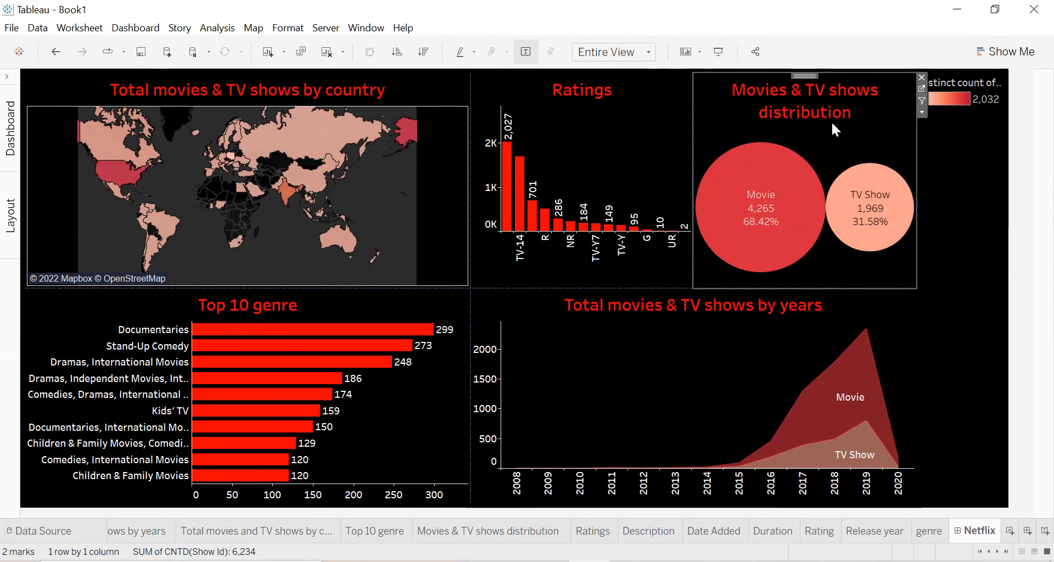
Set the dashboard's fixed height to 900 px.
{"action": "left_click", "coordinate": [10, 78]}
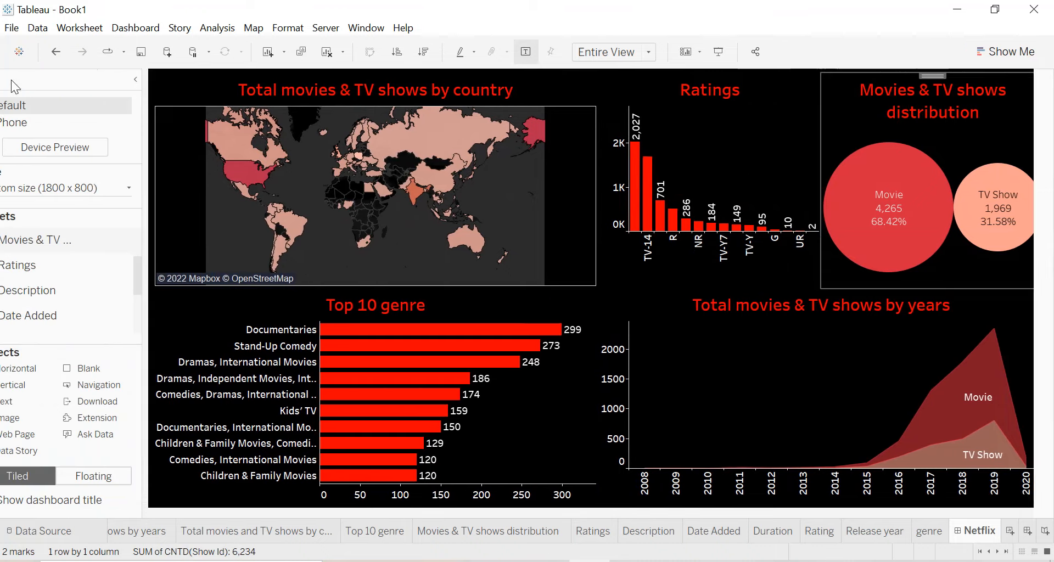
{"action": "left_click", "coordinate": [152, 189]}
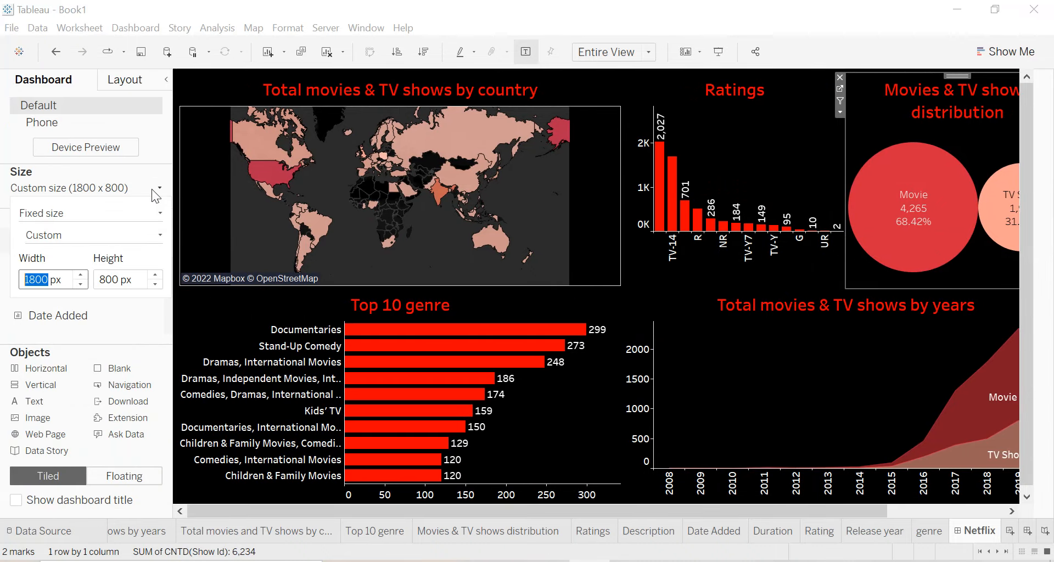
{"action": "left_click", "coordinate": [158, 271]}
{"action": "left_click", "coordinate": [156, 273]}
{"action": "left_click", "coordinate": [165, 79]}
{"action": "scroll", "coordinate": [868, 411], "scroll_direction": "down", "scroll_amount": 2}
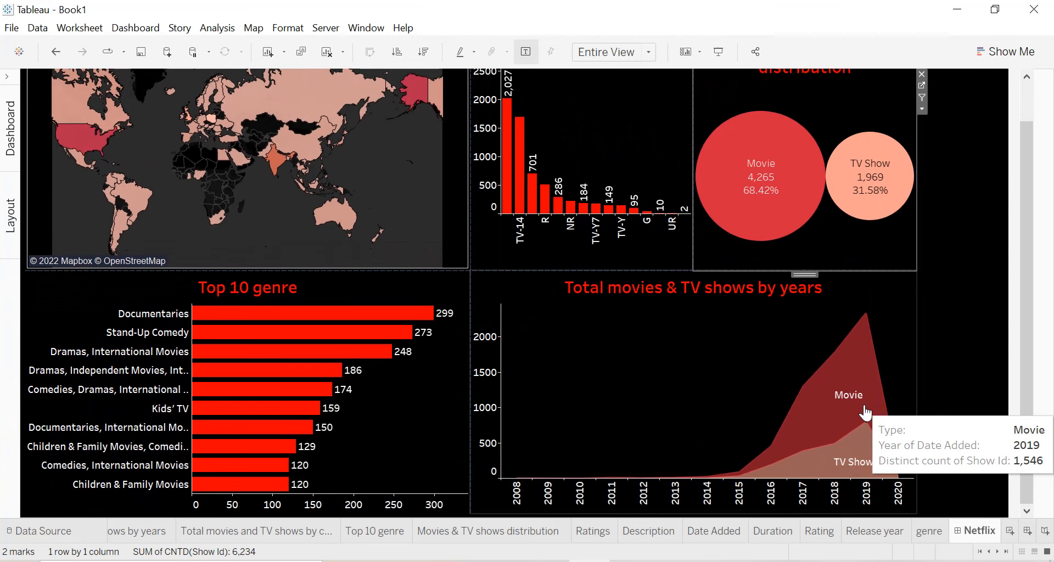
Rotate the year labels of the by-years area chart so they read horizontally.
{"action": "right_click", "coordinate": [664, 502]}
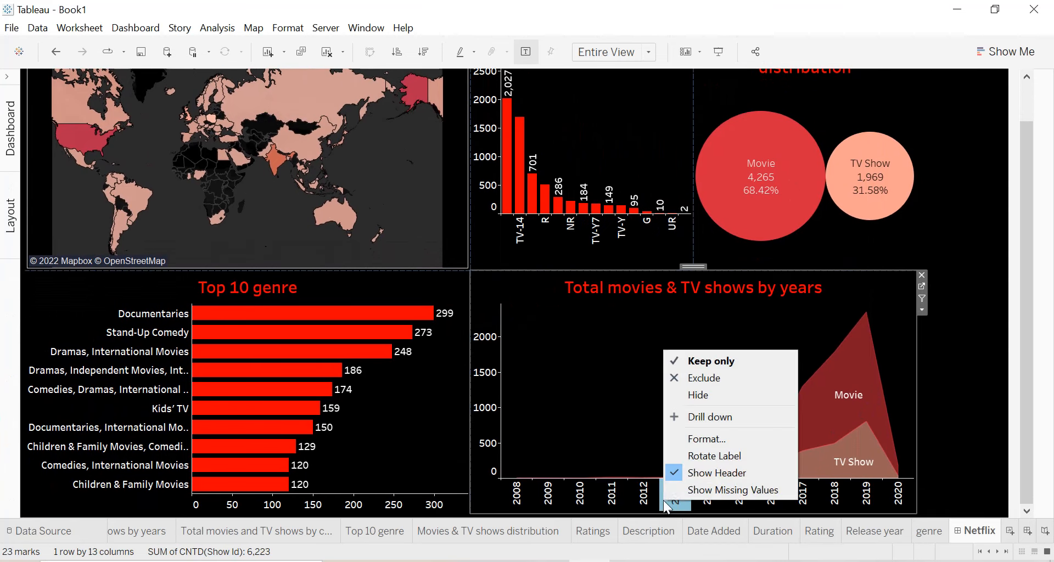
{"action": "left_click", "coordinate": [711, 460]}
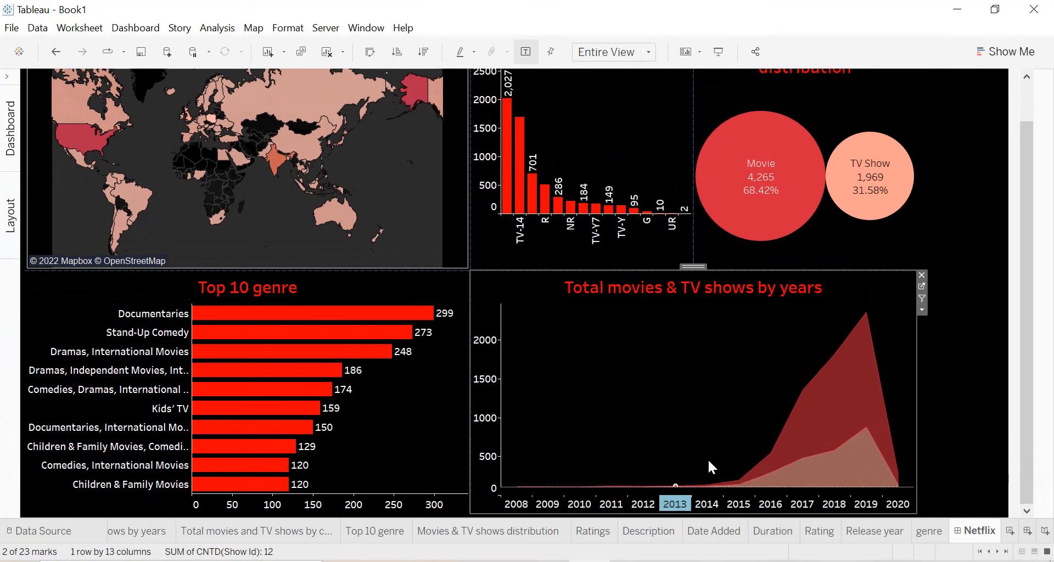
{"action": "left_click", "coordinate": [967, 393]}
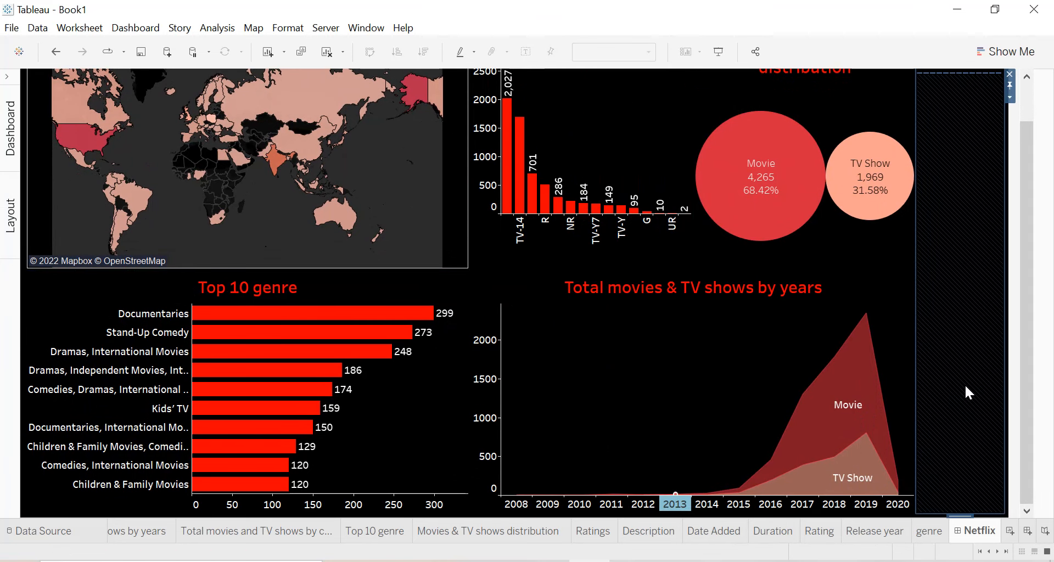
{"action": "scroll", "coordinate": [965, 387], "scroll_direction": "up", "scroll_amount": 3}
{"action": "scroll", "coordinate": [965, 387], "scroll_direction": "down", "scroll_amount": 3}
{"action": "scroll", "coordinate": [965, 387], "scroll_direction": "up", "scroll_amount": 1}
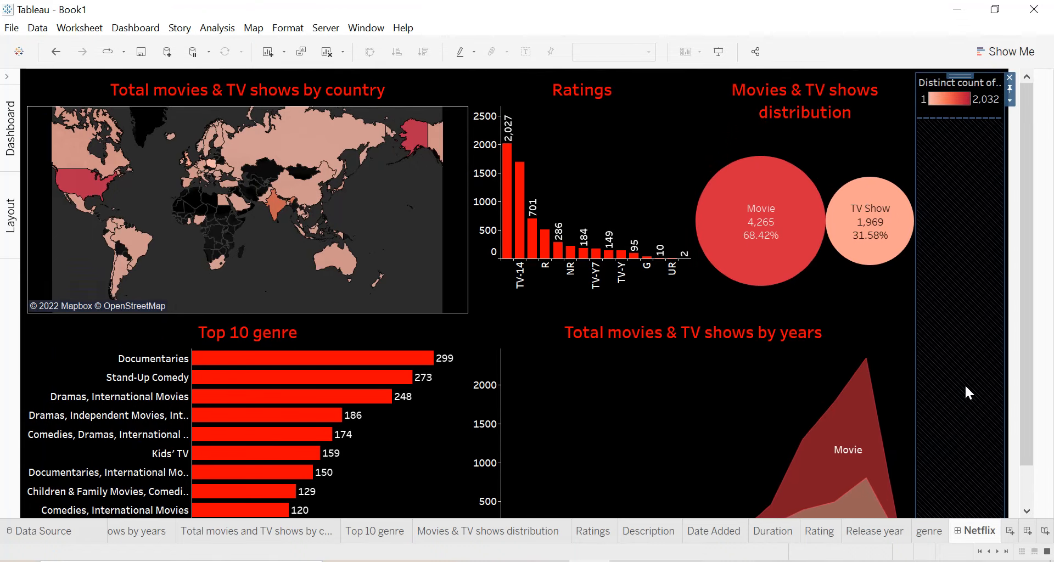
Narrow the by-country map to widen the Ratings chart, and make the upper row of charts slightly taller.
{"action": "left_click_drag", "start_coordinate": [466, 215], "coordinate": [382, 217]}
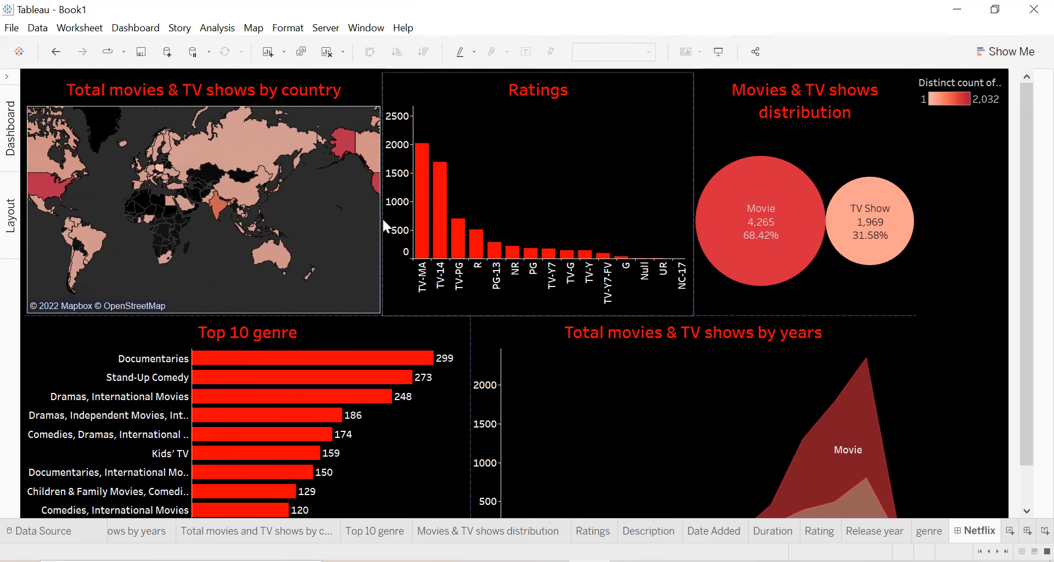
{"action": "scroll", "coordinate": [513, 234], "scroll_direction": "down", "scroll_amount": 2}
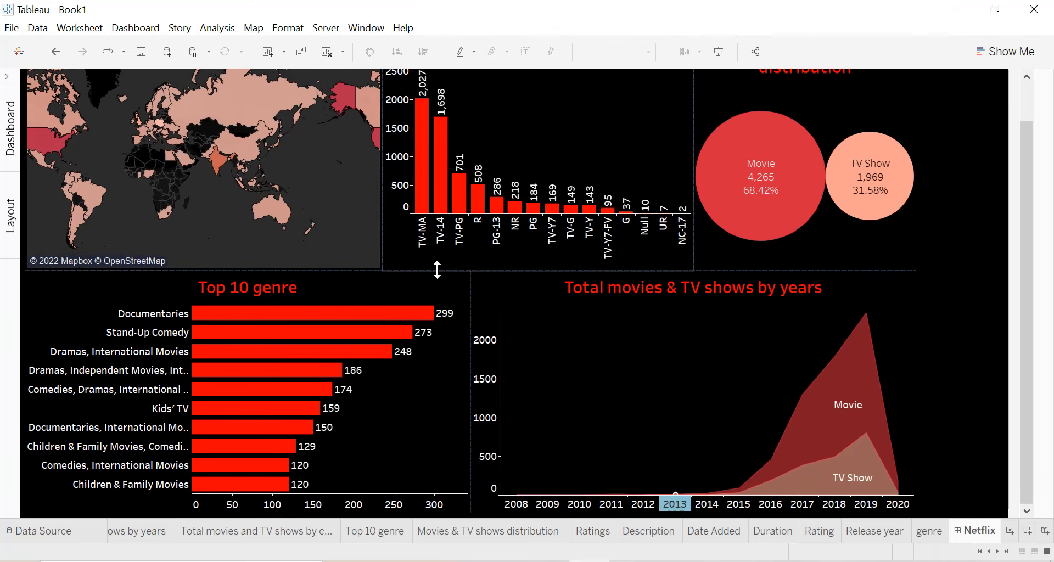
{"action": "left_click_drag", "start_coordinate": [434, 294], "coordinate": [434, 295]}
{"action": "scroll", "coordinate": [435, 295], "scroll_direction": "up", "scroll_amount": 2}
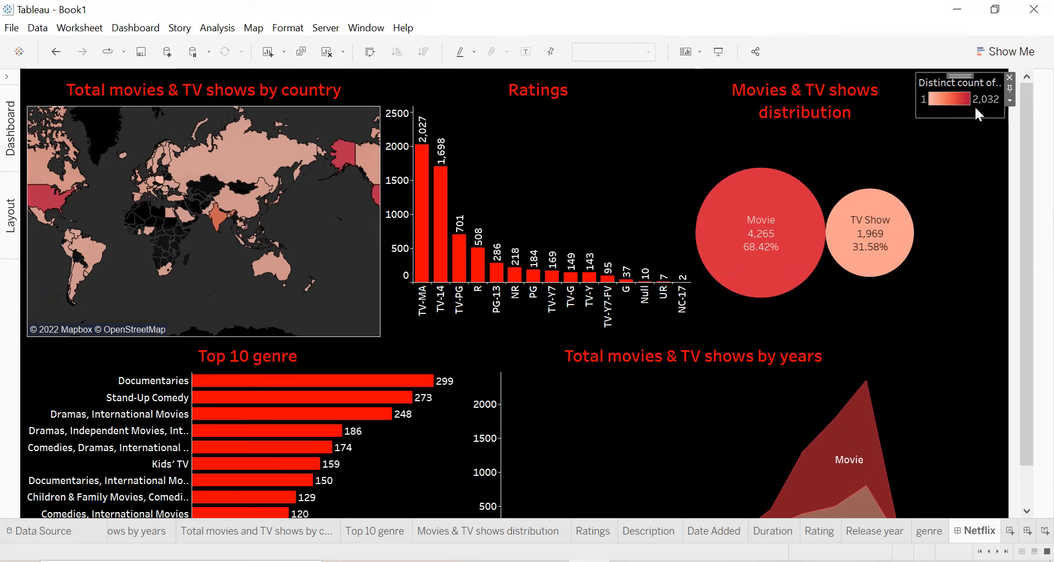
Hide the map color legend's title, make the legend floating and place it over the by-country map's lower-right corner.
{"action": "left_click", "coordinate": [1009, 101]}
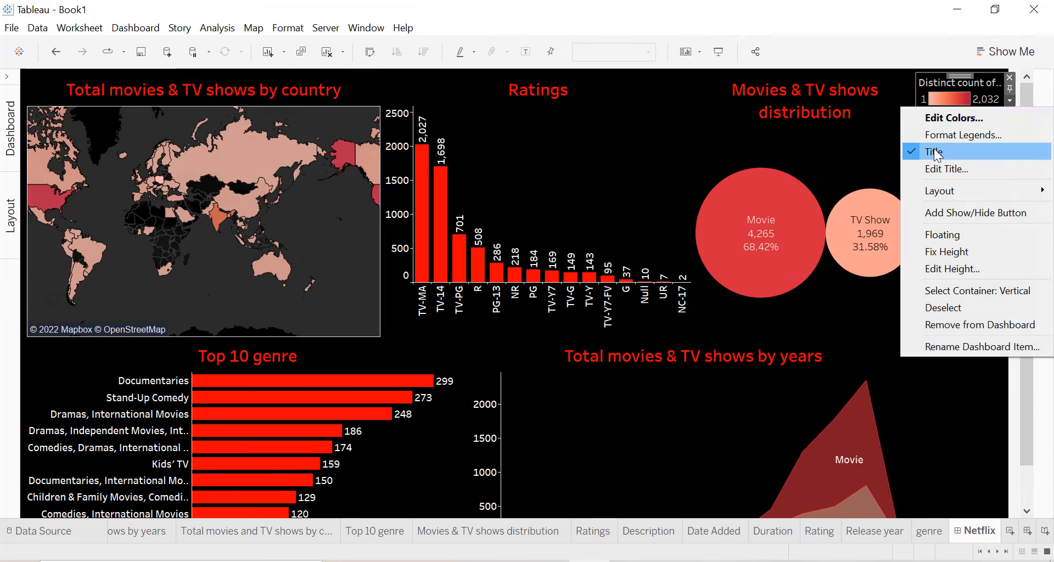
{"action": "left_click", "coordinate": [953, 141]}
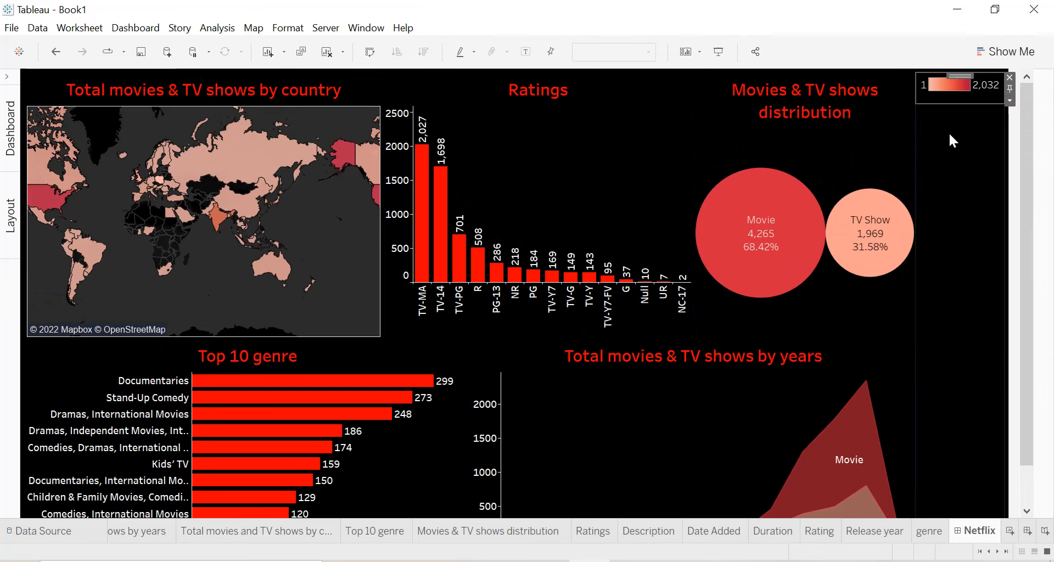
{"action": "left_click", "coordinate": [1008, 100]}
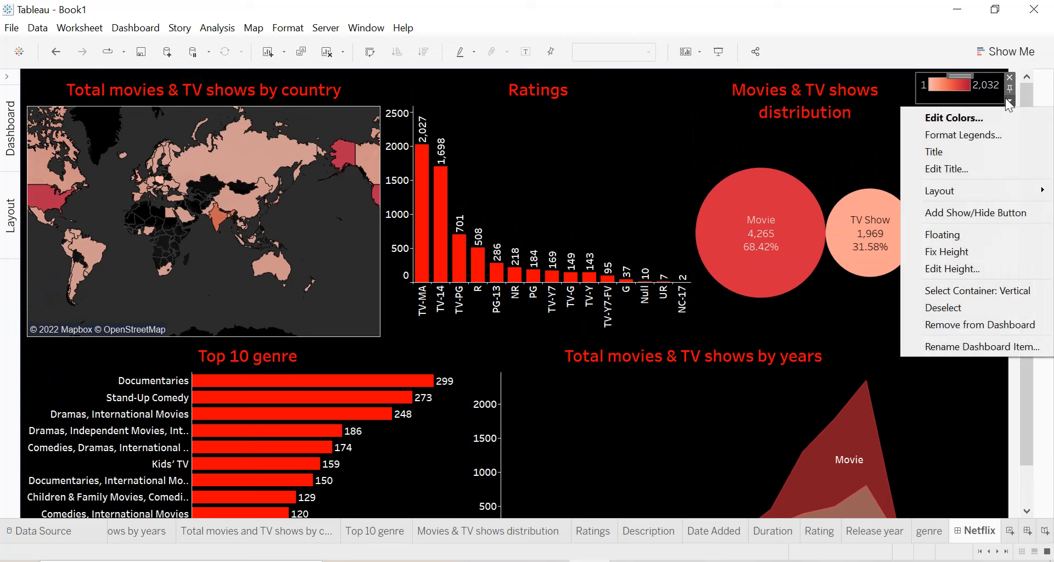
{"action": "left_click", "coordinate": [952, 232]}
{"action": "left_click_drag", "start_coordinate": [942, 83], "coordinate": [341, 313]}
{"action": "left_click", "coordinate": [277, 302]}
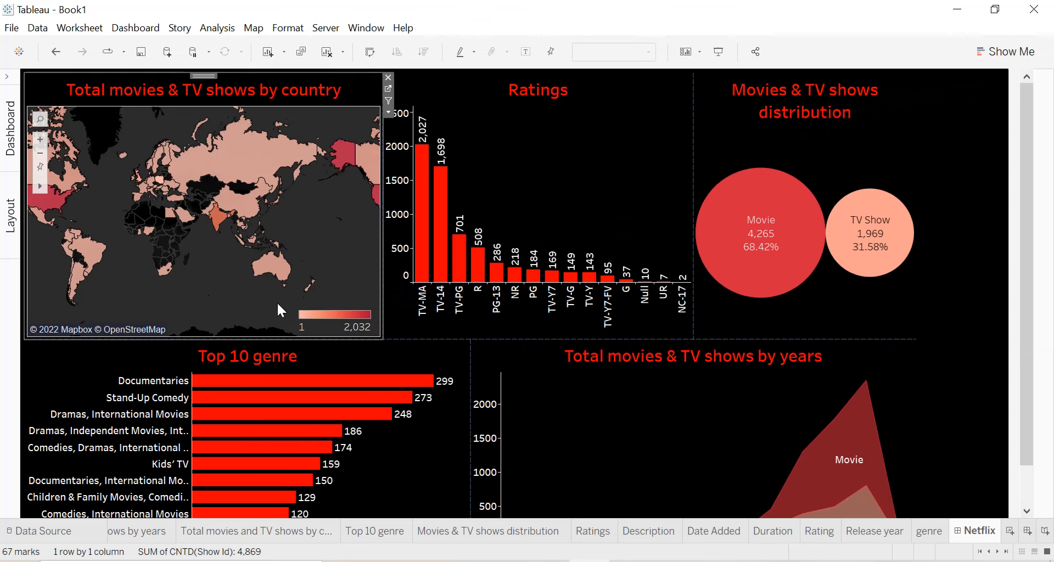
Adjust the by-country map's view so the continents from Alaska to New Zealand fit inside its frame.
{"action": "scroll", "coordinate": [1040, 338], "scroll_direction": "down", "scroll_amount": 1}
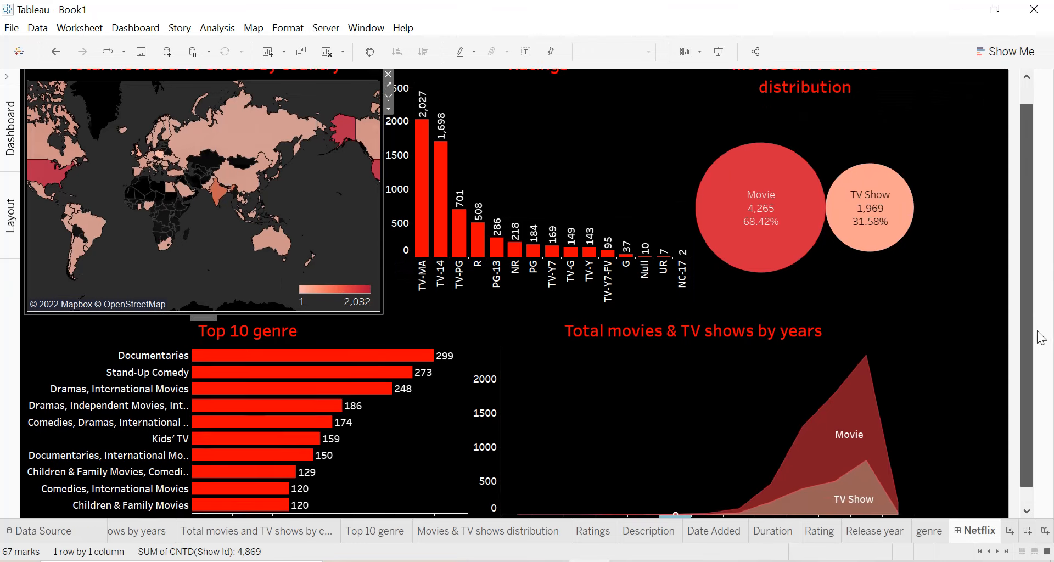
{"action": "scroll", "coordinate": [1041, 337], "scroll_direction": "down", "scroll_amount": 1}
{"action": "scroll", "coordinate": [1044, 293], "scroll_direction": "up", "scroll_amount": 2}
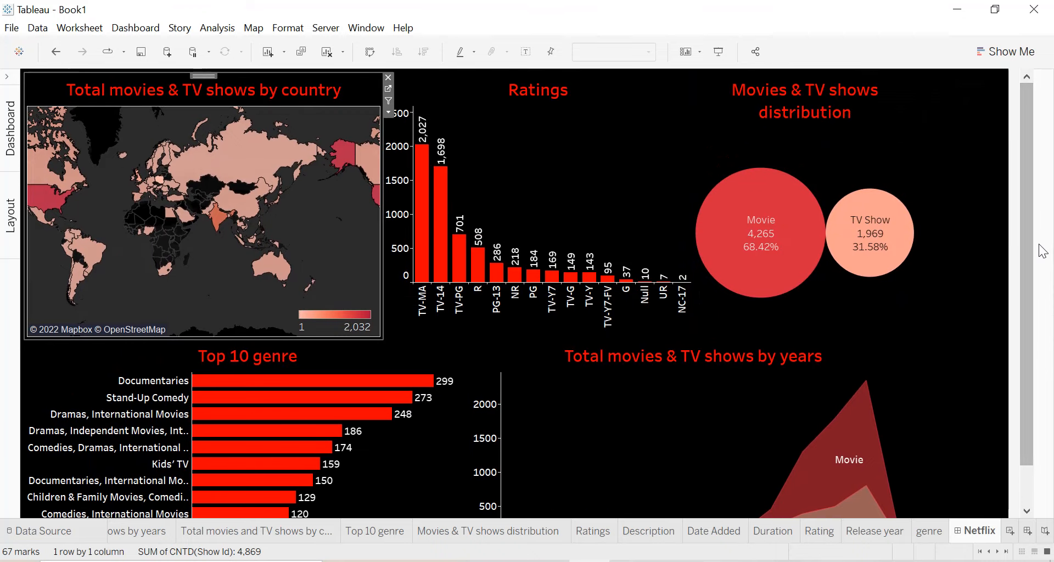
{"action": "mouse_move", "coordinate": [853, 256]}
{"action": "scroll", "coordinate": [854, 256], "scroll_direction": "down", "scroll_amount": 2}
{"action": "scroll", "coordinate": [317, 247], "scroll_direction": "down", "scroll_amount": 1}
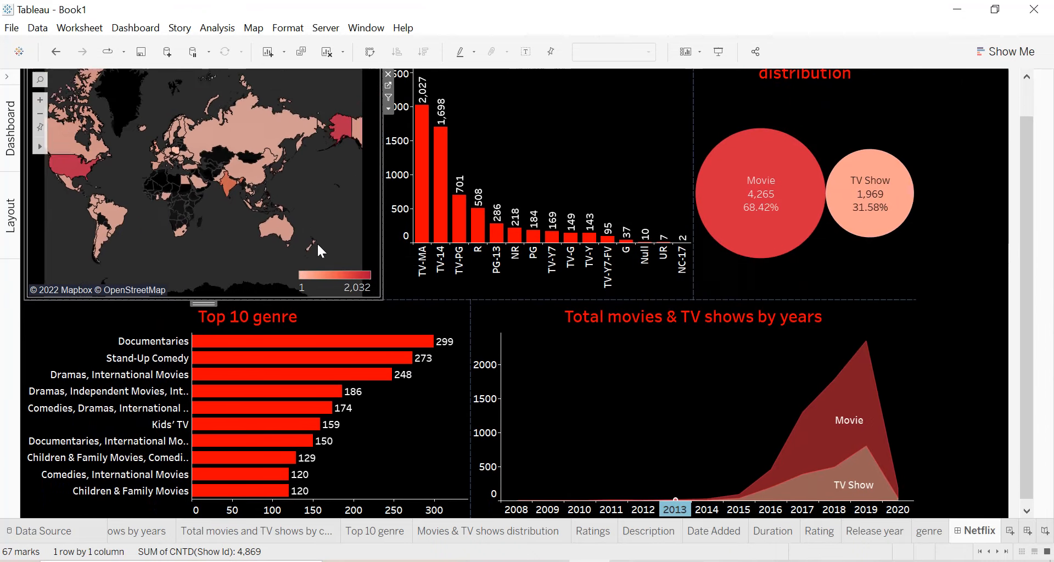
{"action": "scroll", "coordinate": [134, 251], "scroll_direction": "up", "scroll_amount": 1}
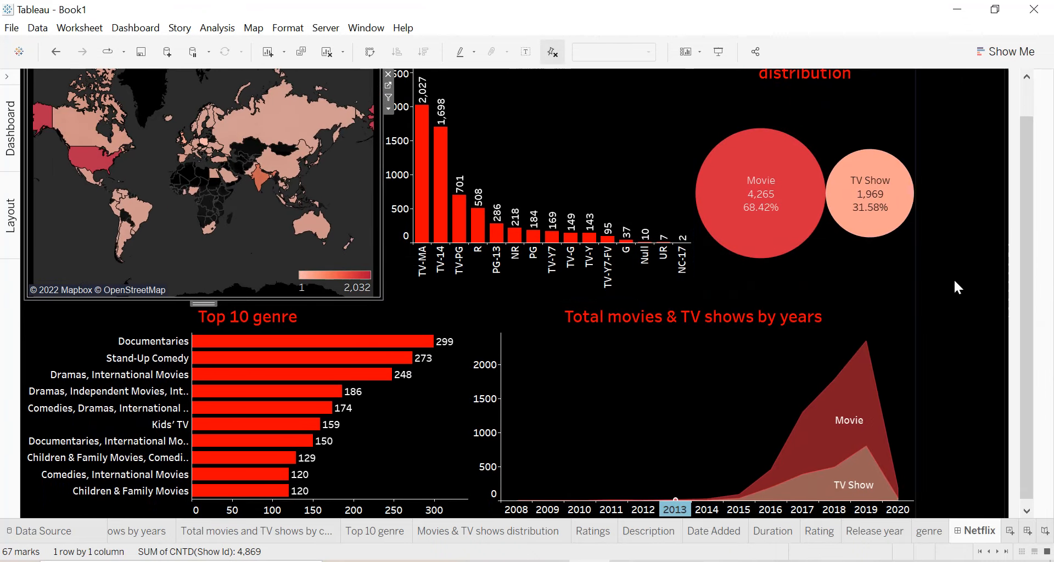
{"action": "scroll", "coordinate": [953, 278], "scroll_direction": "up", "scroll_amount": 2}
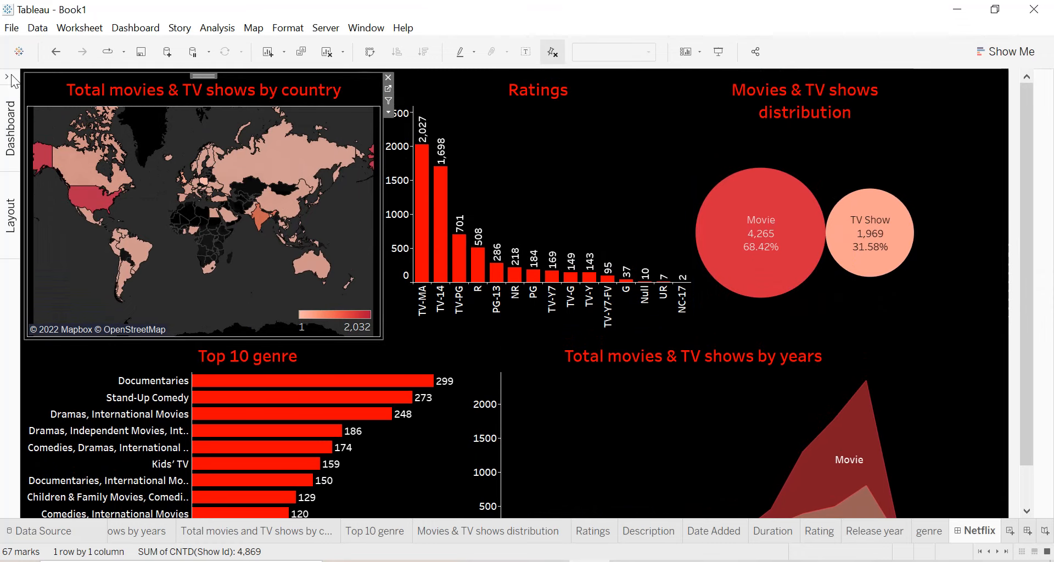
Set the dashboard's fixed height to 1000 px and zoom the by-country map out to show the whole world.
{"action": "left_click", "coordinate": [8, 76]}
{"action": "left_click", "coordinate": [159, 188]}
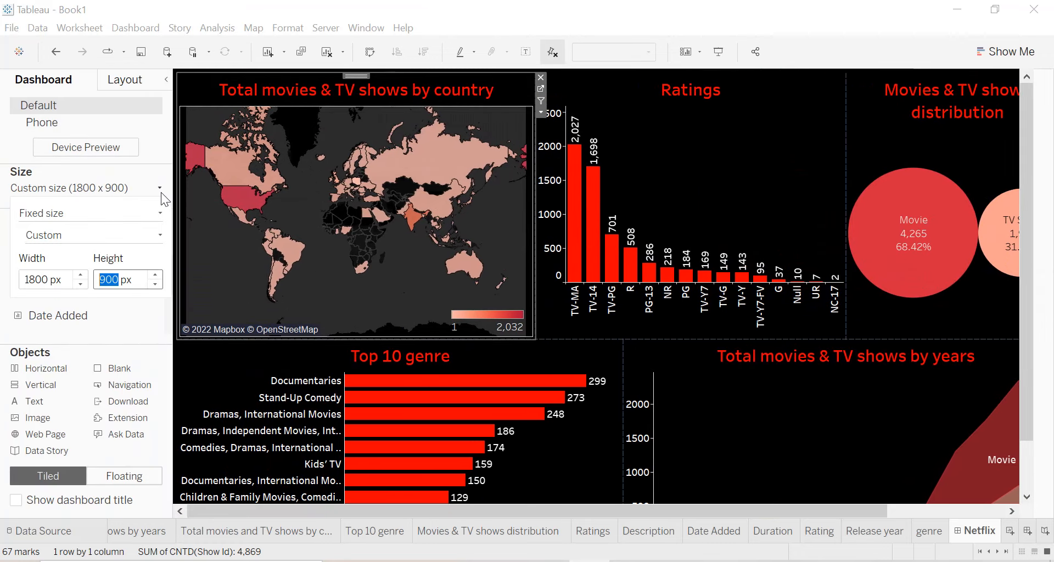
{"action": "left_click", "coordinate": [155, 275]}
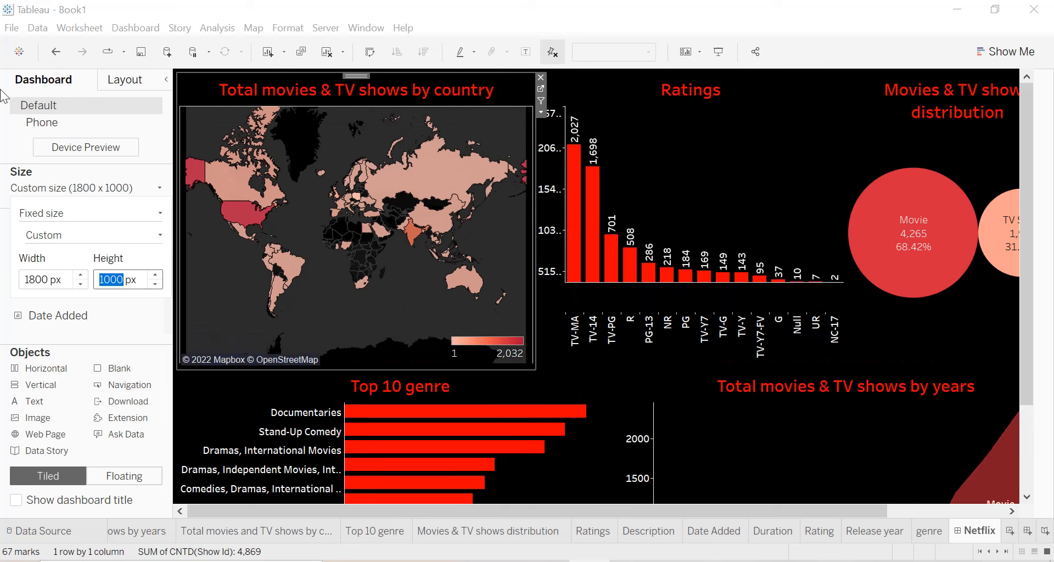
{"action": "left_click", "coordinate": [168, 82]}
{"action": "left_click", "coordinate": [167, 82]}
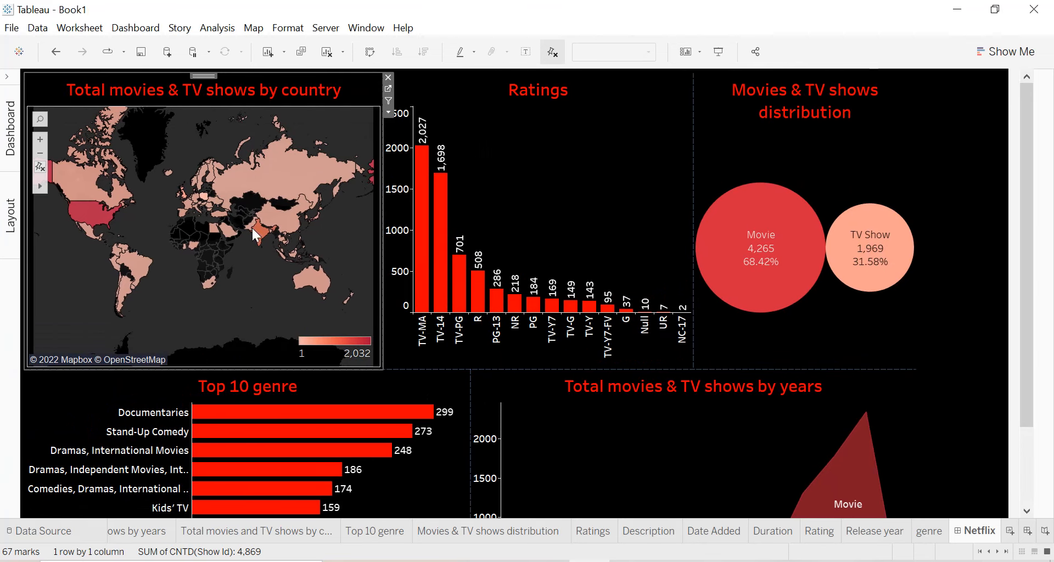
{"action": "scroll", "coordinate": [300, 233], "scroll_direction": "down", "scroll_amount": 1}
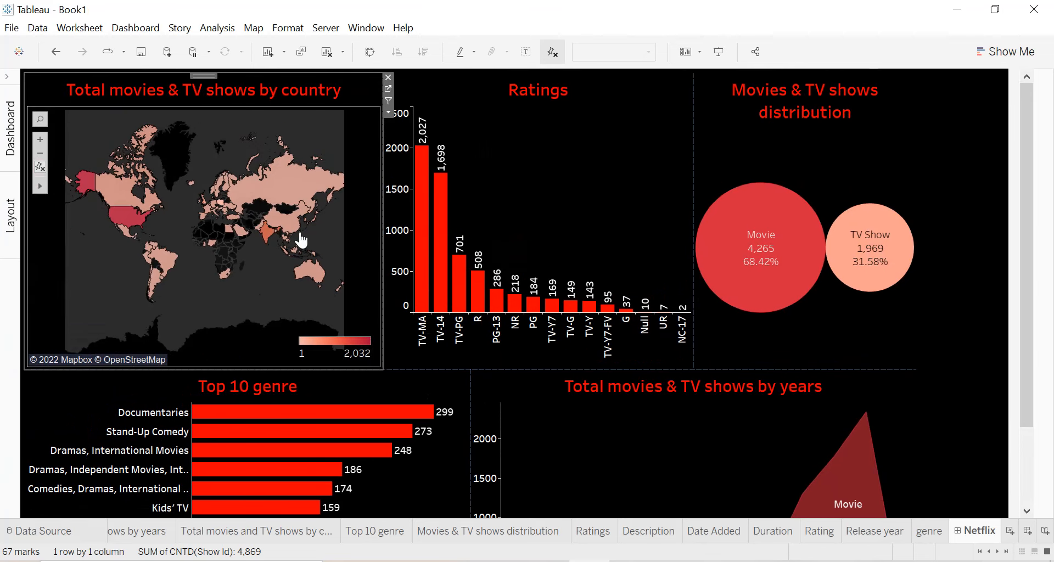
Add the Description sheet across the full width above the charts and shrink it to a thin strip.
{"action": "left_click", "coordinate": [8, 81]}
{"action": "scroll", "coordinate": [78, 284], "scroll_direction": "down", "scroll_amount": 3}
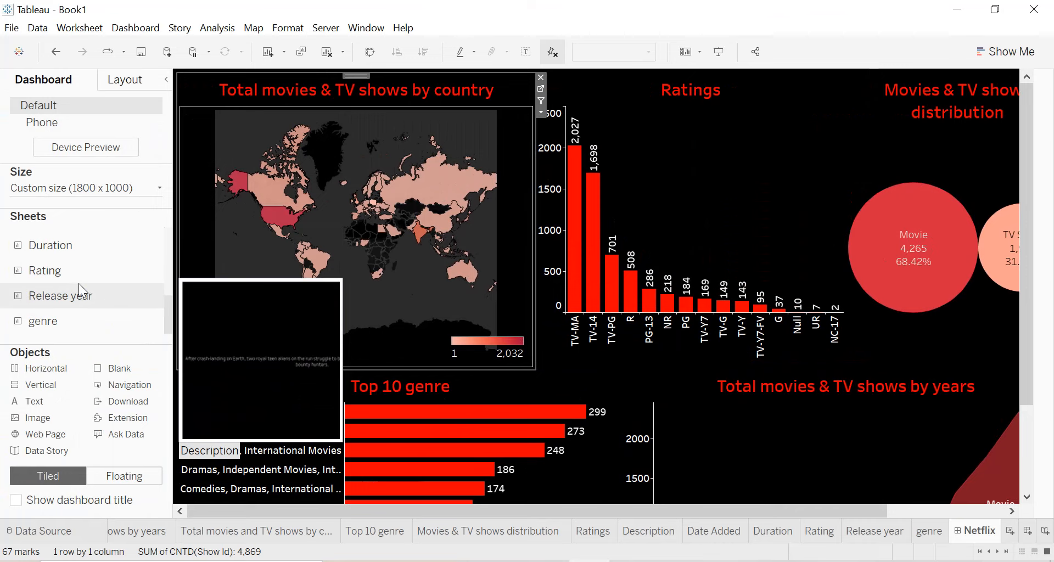
{"action": "scroll", "coordinate": [78, 283], "scroll_direction": "up", "scroll_amount": 3}
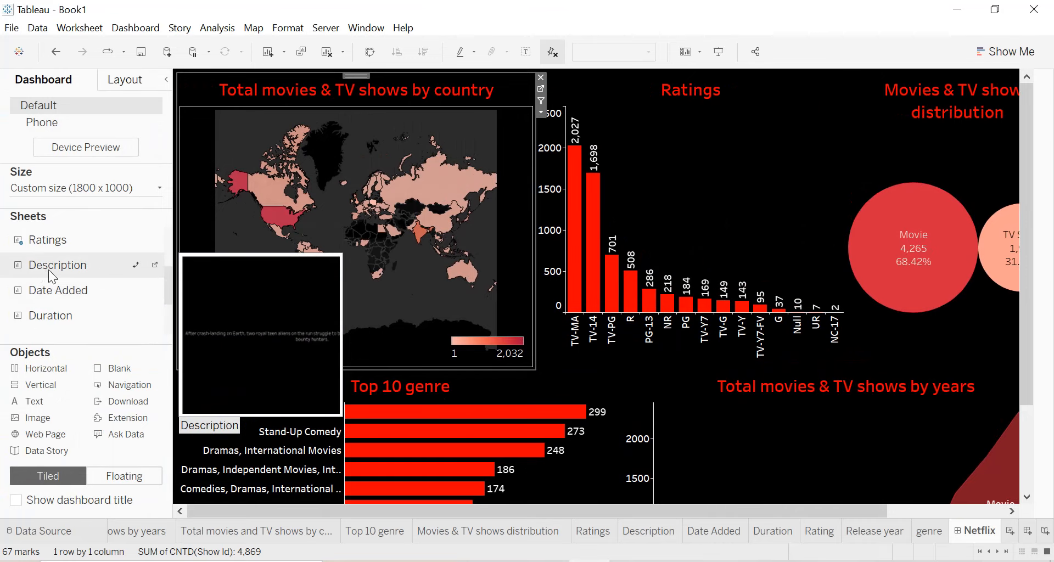
{"action": "mouse_move", "coordinate": [53, 269]}
{"action": "left_mouse_down"}
{"action": "mouse_move", "coordinate": [351, 219]}
{"action": "mouse_move", "coordinate": [888, 86]}
{"action": "mouse_move", "coordinate": [924, 90]}
{"action": "mouse_move", "coordinate": [721, 83]}
{"action": "left_mouse_up"}
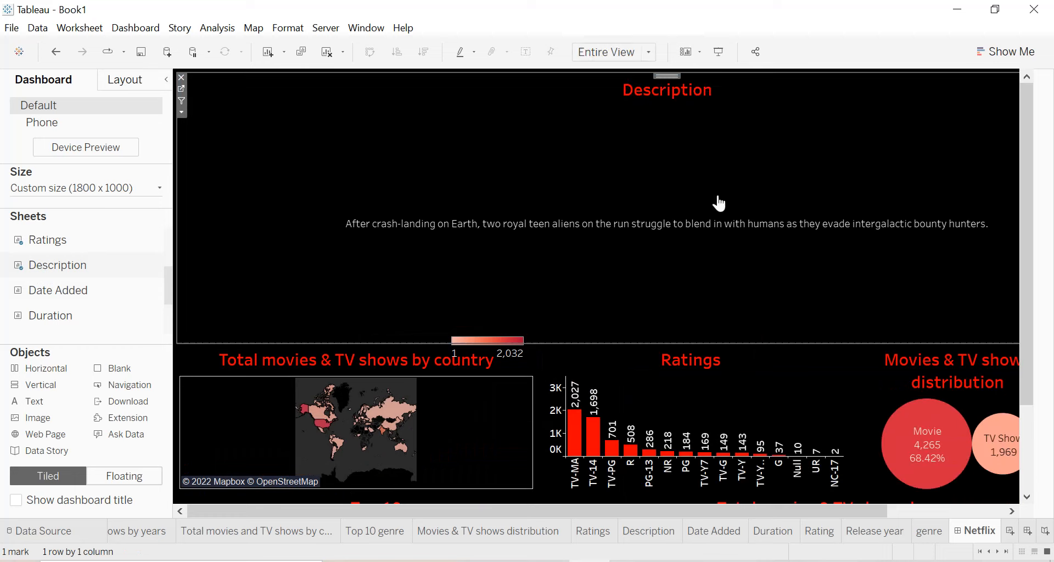
{"action": "left_click_drag", "start_coordinate": [651, 344], "coordinate": [654, 243]}
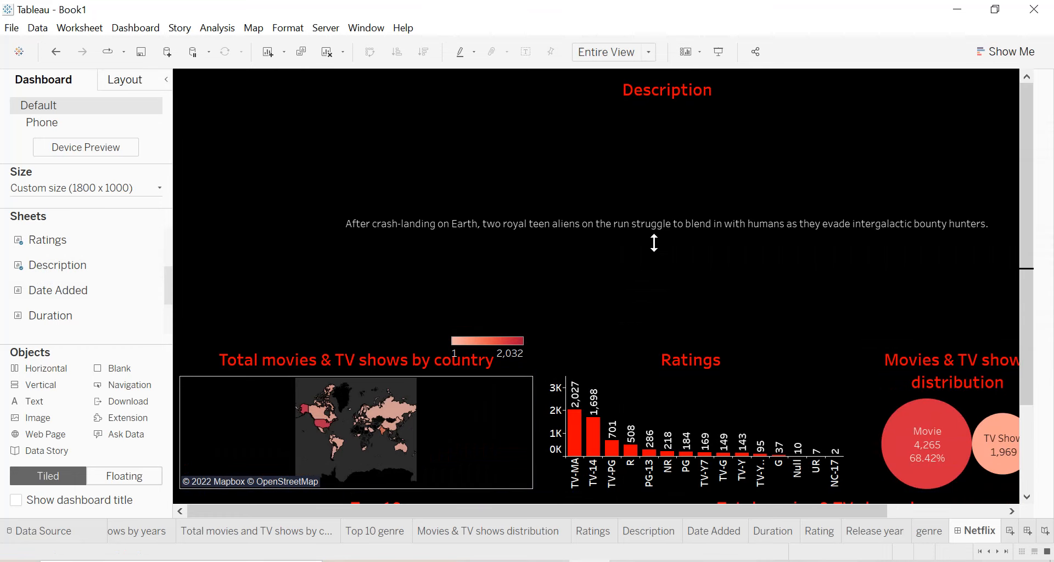
{"action": "left_click_drag", "start_coordinate": [663, 132], "coordinate": [665, 133]}
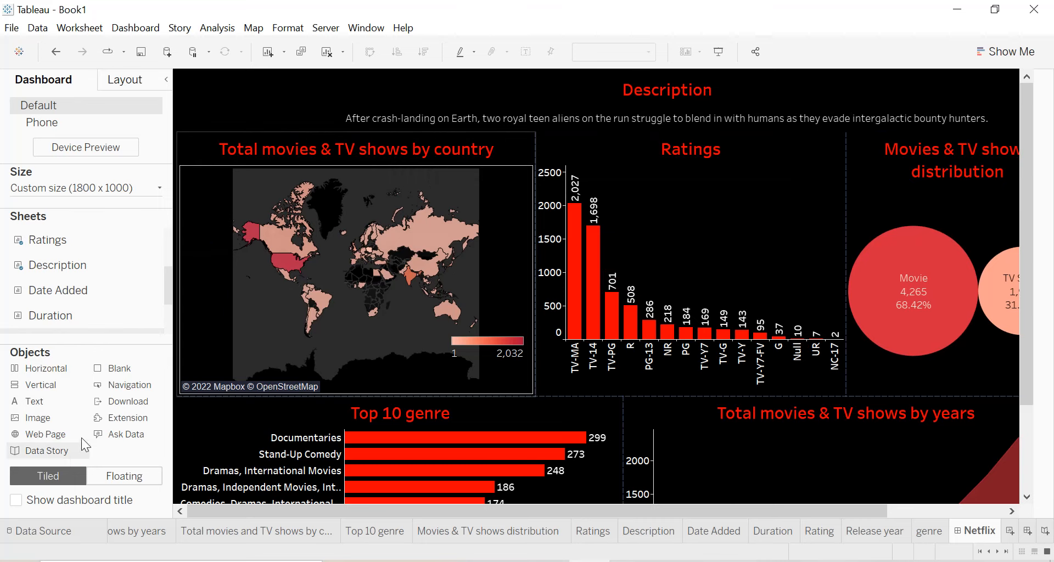
Add the Date Added sheet to the left of Description and the Duration sheet to the left of Date Added.
{"action": "scroll", "coordinate": [108, 274], "scroll_direction": "down", "scroll_amount": 1}
{"action": "scroll", "coordinate": [107, 274], "scroll_direction": "up", "scroll_amount": 1}
{"action": "scroll", "coordinate": [107, 275], "scroll_direction": "down", "scroll_amount": 1}
{"action": "scroll", "coordinate": [107, 274], "scroll_direction": "up", "scroll_amount": 1}
{"action": "left_click_drag", "start_coordinate": [73, 297], "coordinate": [483, 101]}
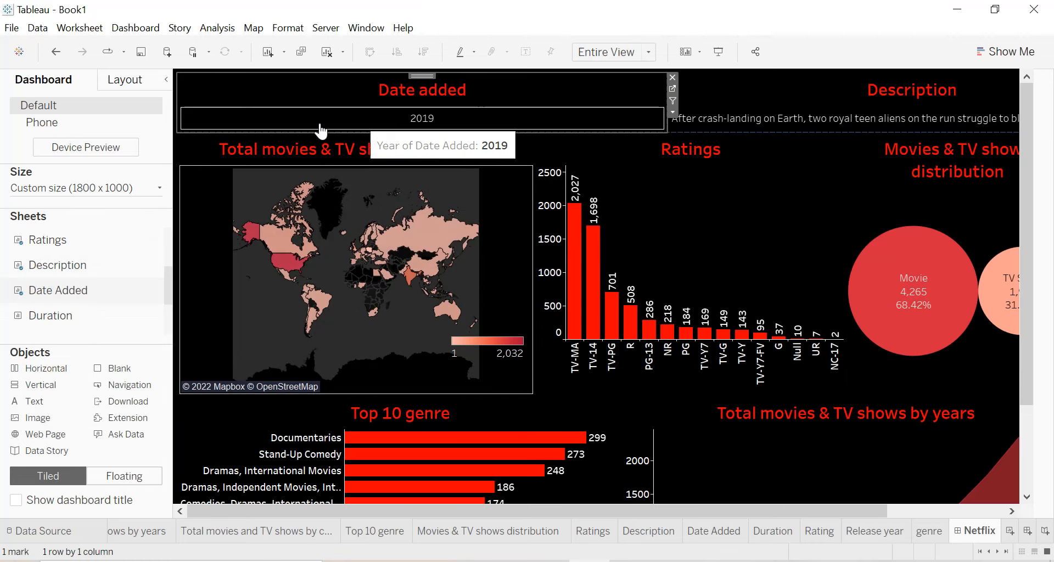
{"action": "mouse_move", "coordinate": [73, 313]}
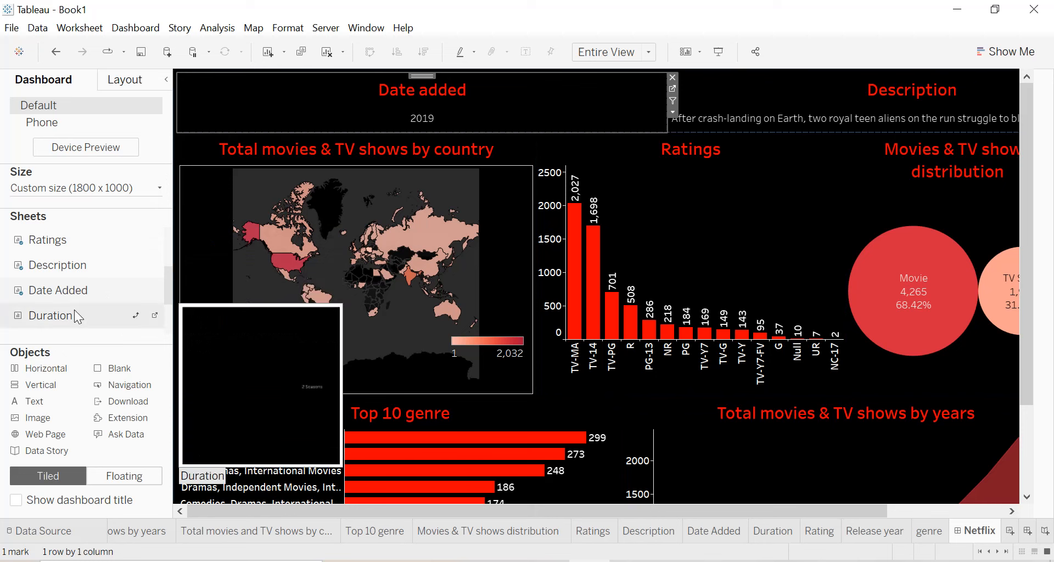
{"action": "left_click_drag", "start_coordinate": [73, 319], "coordinate": [337, 101]}
{"action": "mouse_move", "coordinate": [107, 288]}
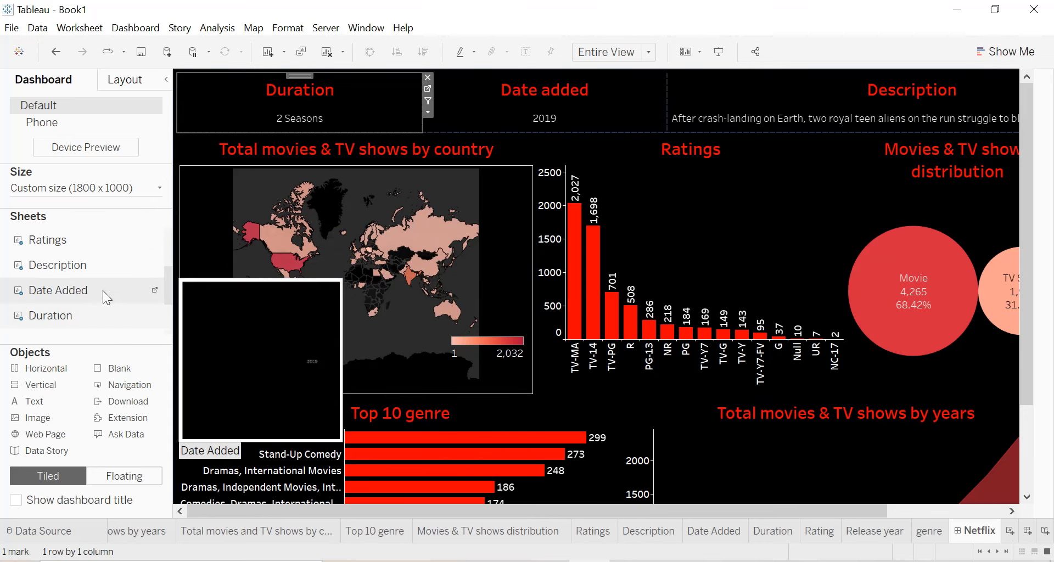
Add the Rating sheet to the left of Duration in the detail strip above the charts.
{"action": "scroll", "coordinate": [82, 308], "scroll_direction": "down", "scroll_amount": 3}
{"action": "mouse_move", "coordinate": [67, 276]}
{"action": "left_click_drag", "start_coordinate": [67, 276], "coordinate": [269, 105]}
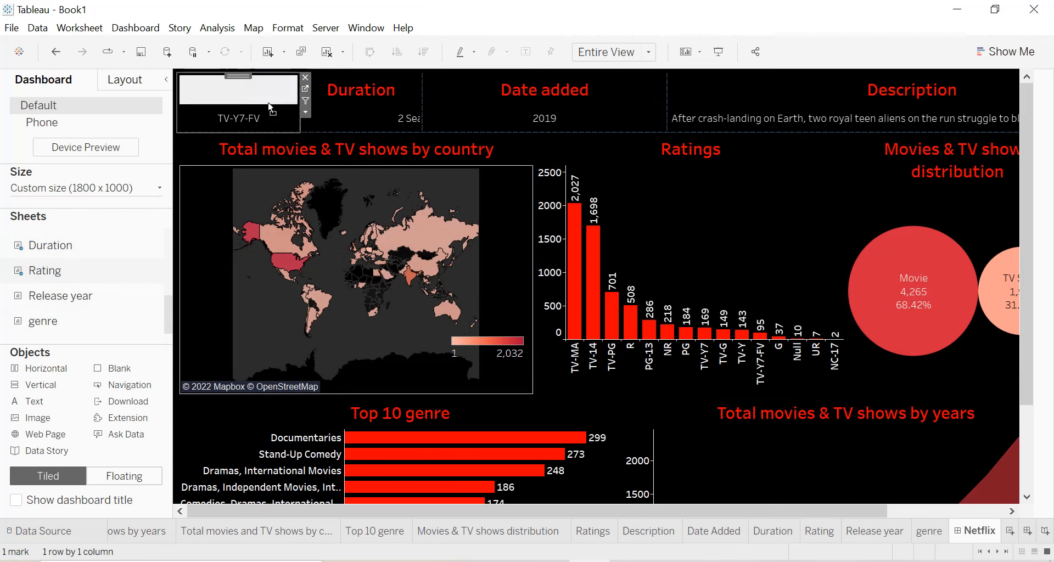
Add the Release year sheet between Duration and Date Added, and the genre sheet between Date Added and Description.
{"action": "left_click_drag", "start_coordinate": [66, 303], "coordinate": [499, 107]}
{"action": "mouse_move", "coordinate": [74, 334]}
{"action": "left_click_drag", "start_coordinate": [74, 334], "coordinate": [696, 106]}
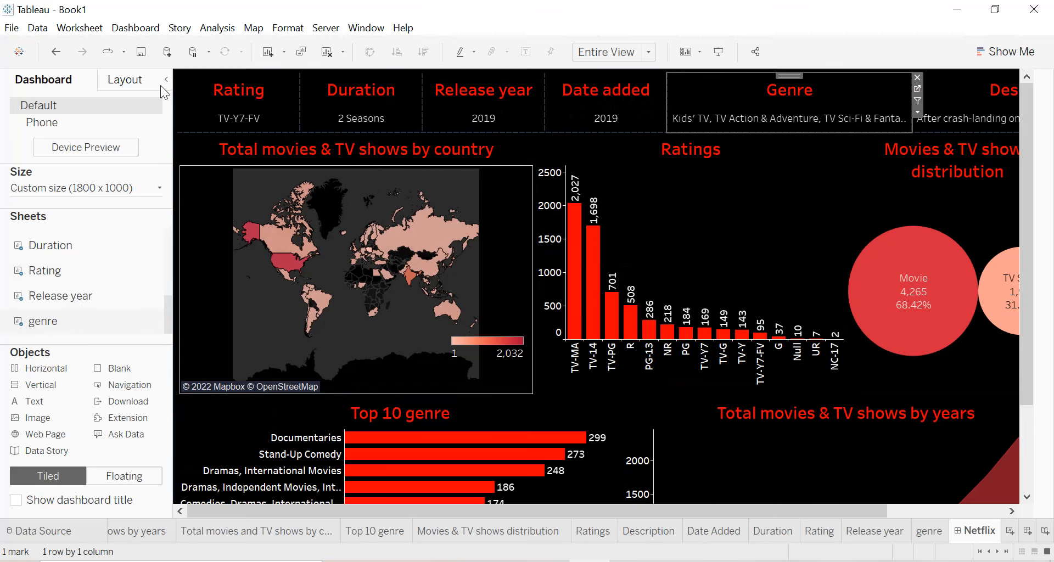
Move the Type filter to the far left of the detail strip and stack the Rating sheet above Duration.
{"action": "left_click", "coordinate": [166, 81]}
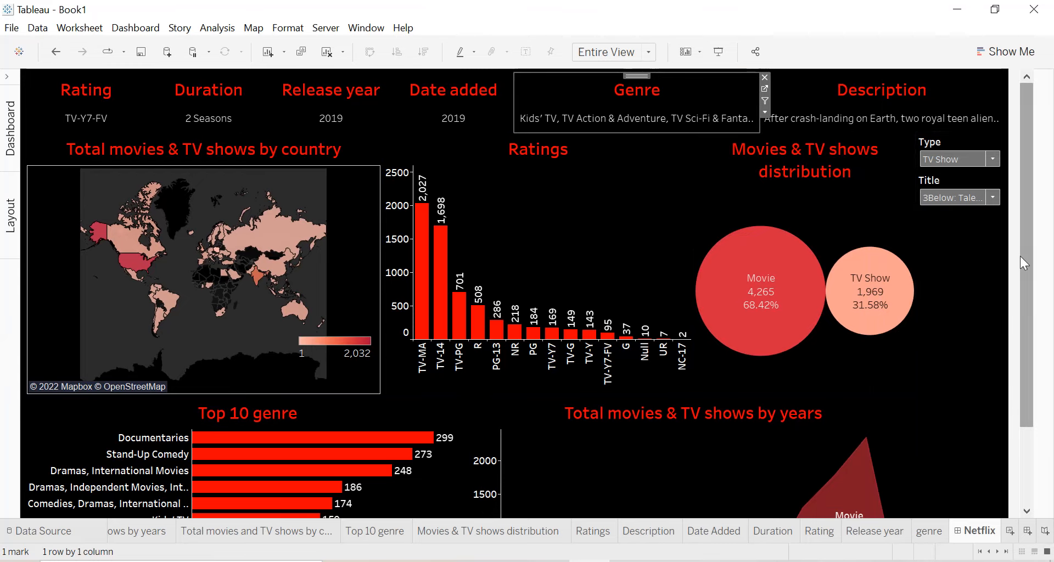
{"action": "left_click", "coordinate": [949, 144]}
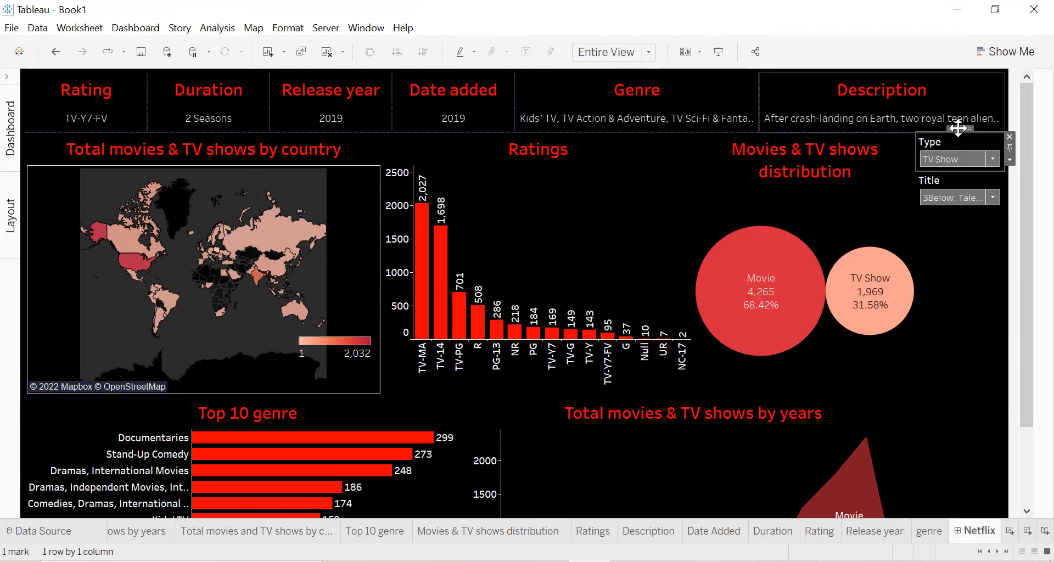
{"action": "left_click_drag", "start_coordinate": [958, 128], "coordinate": [74, 89]}
{"action": "left_click", "coordinate": [102, 109]}
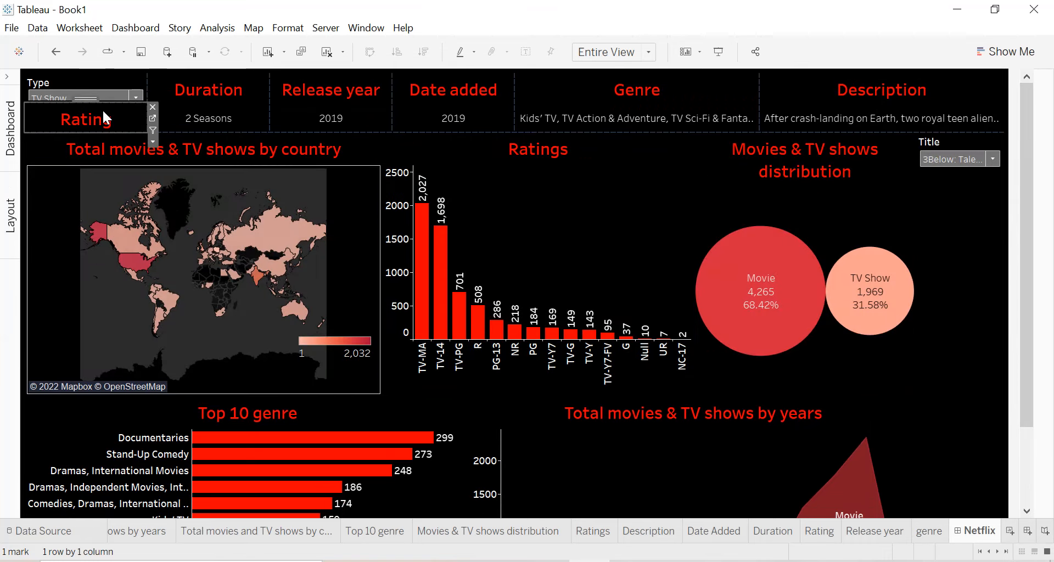
{"action": "left_click_drag", "start_coordinate": [92, 94], "coordinate": [209, 84]}
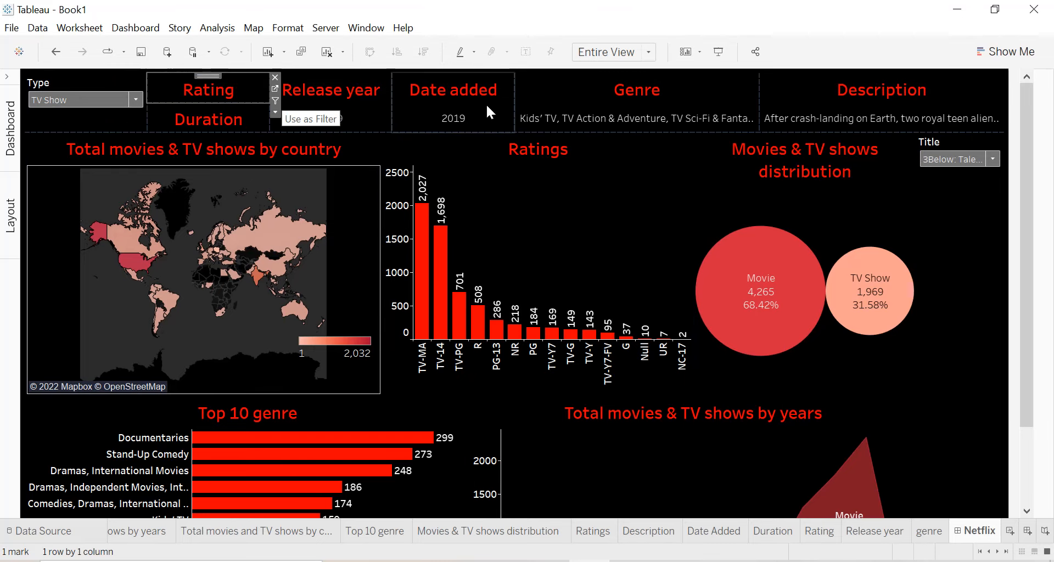
Place the Title filter directly below the Type filter and make the detail strip slightly taller.
{"action": "left_click", "coordinate": [950, 145]}
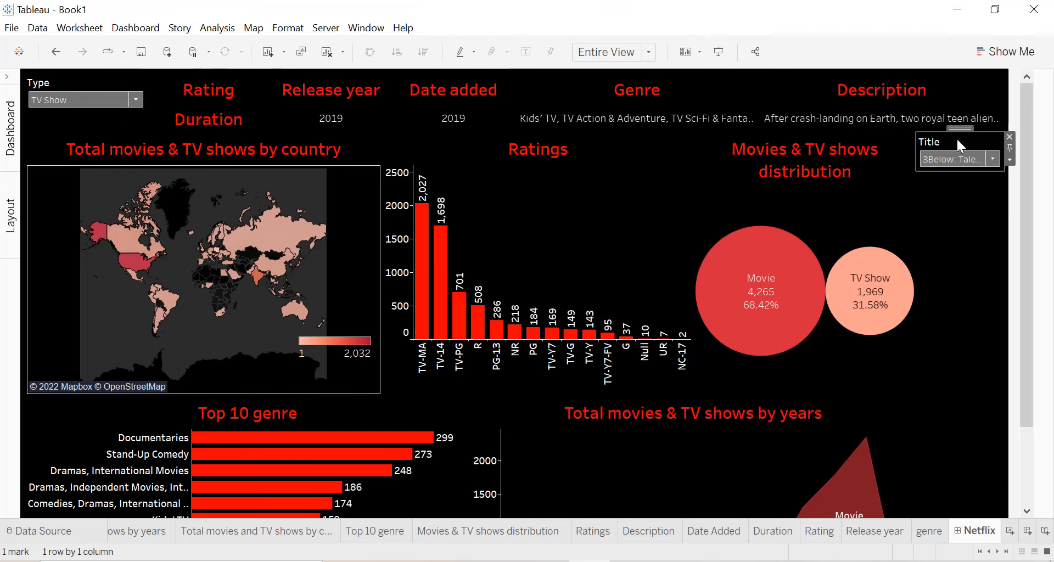
{"action": "left_click_drag", "start_coordinate": [914, 132], "coordinate": [57, 117]}
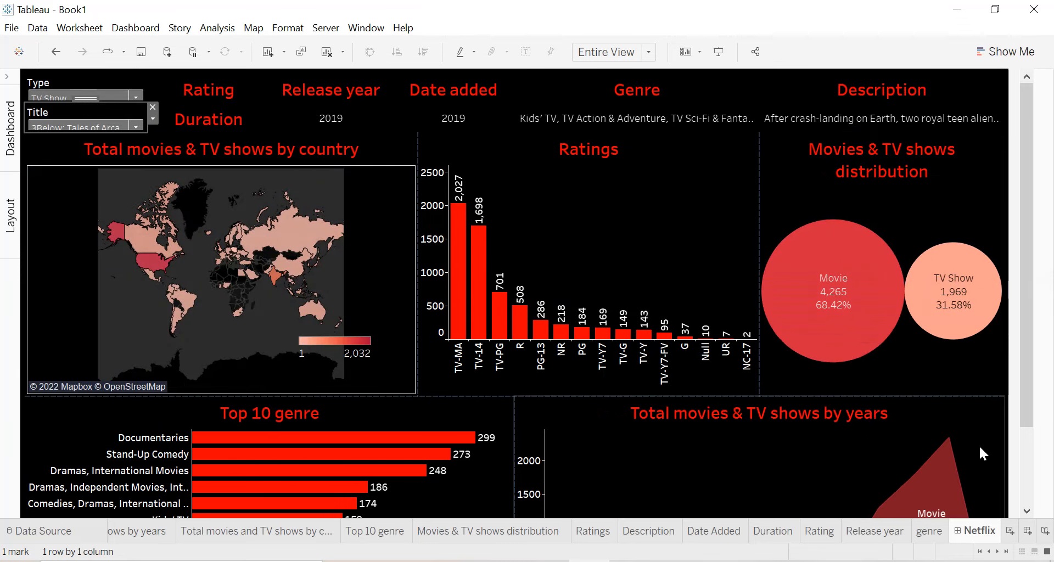
{"action": "scroll", "coordinate": [946, 373], "scroll_direction": "down", "scroll_amount": 2}
{"action": "left_click_drag", "start_coordinate": [1023, 252], "coordinate": [1027, 176]}
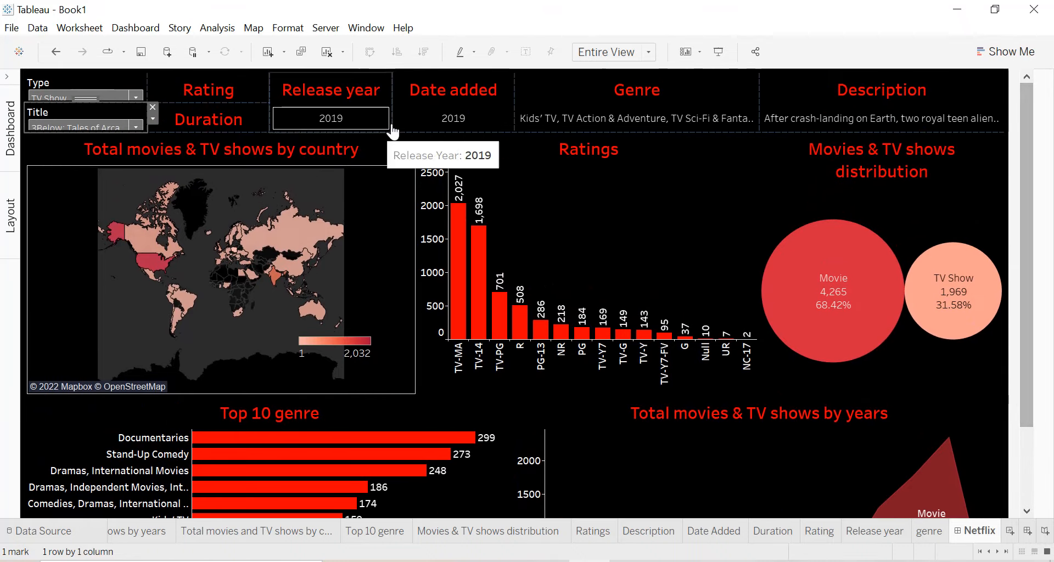
{"action": "left_click", "coordinate": [434, 133]}
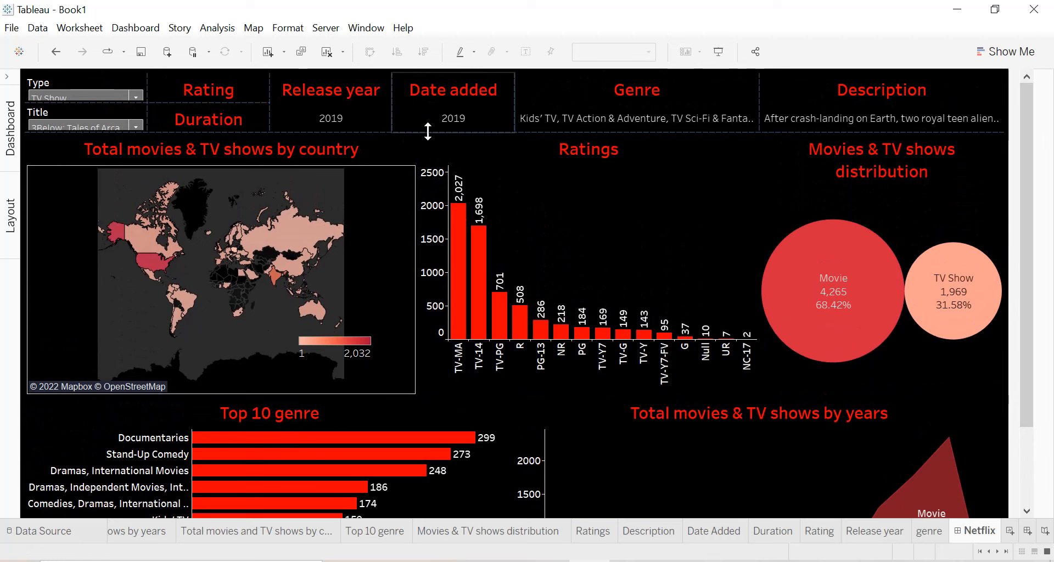
{"action": "left_click_drag", "start_coordinate": [421, 136], "coordinate": [418, 153]}
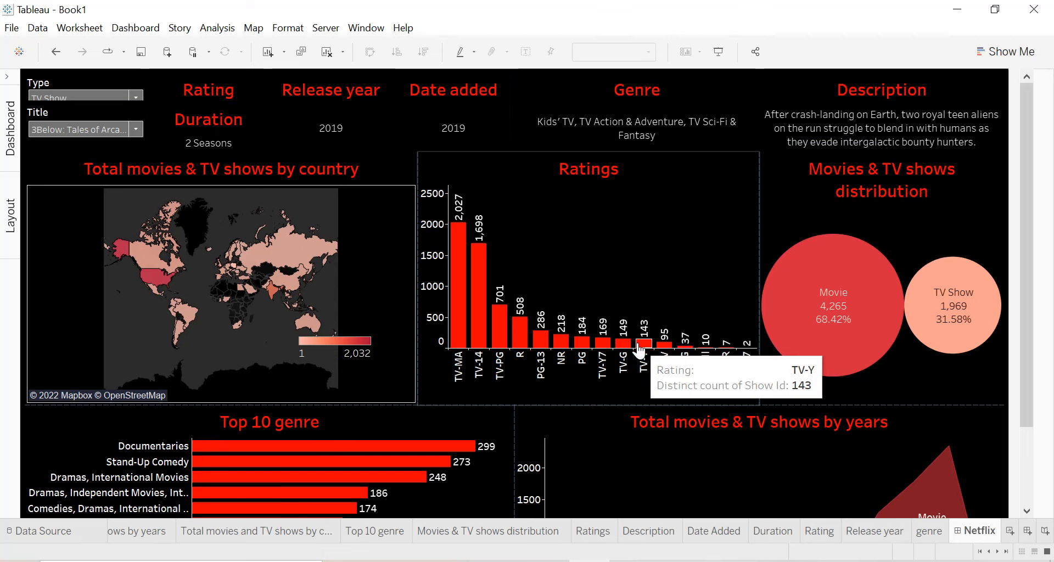
Set the Rating sheet's title font size to 10.
{"action": "double_click", "coordinate": [222, 90]}
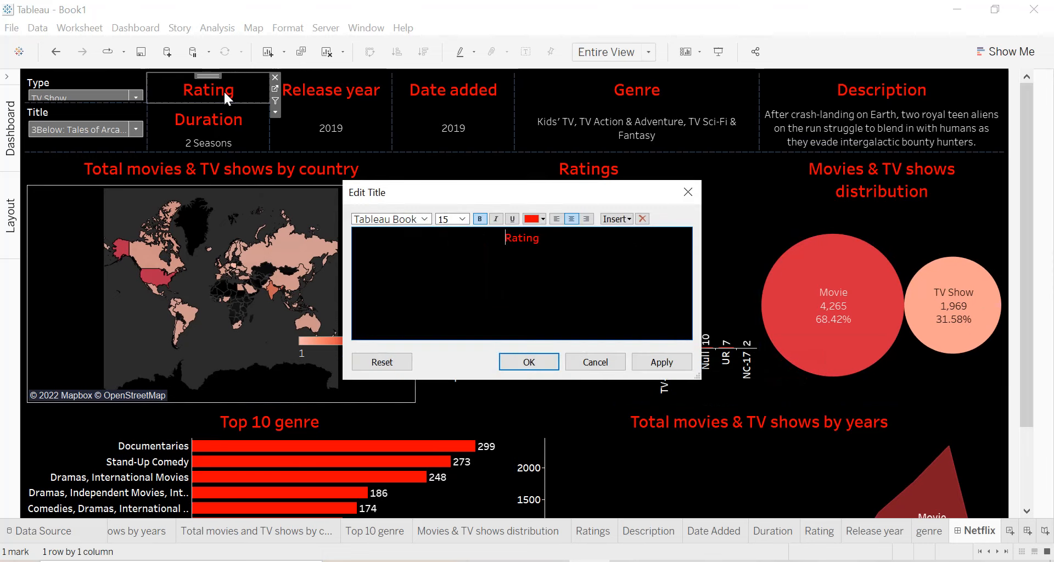
{"action": "left_click", "coordinate": [463, 219]}
{"action": "left_click", "coordinate": [453, 251]}
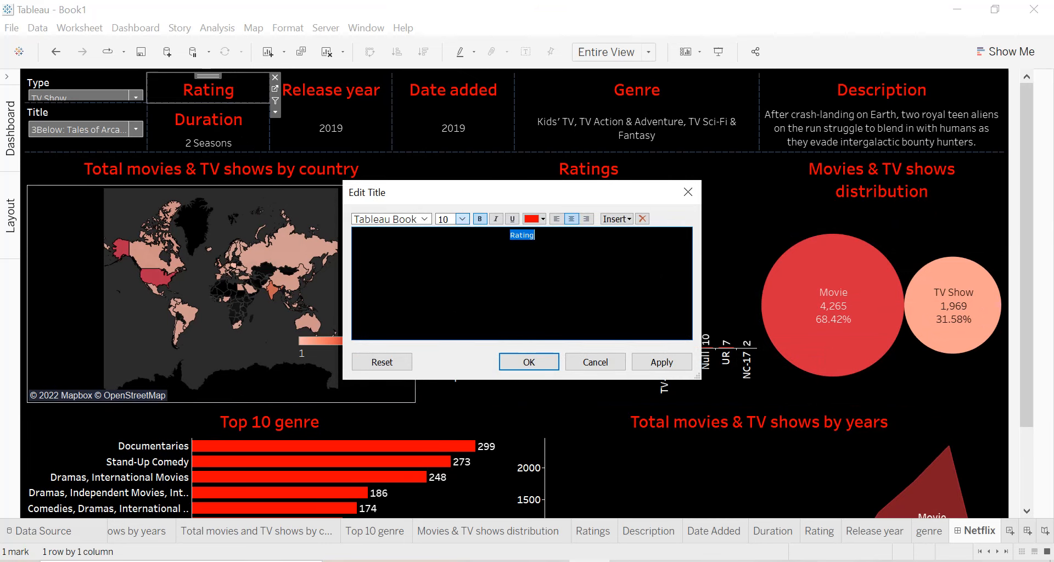
{"action": "left_click", "coordinate": [678, 363]}
{"action": "left_click", "coordinate": [528, 362]}
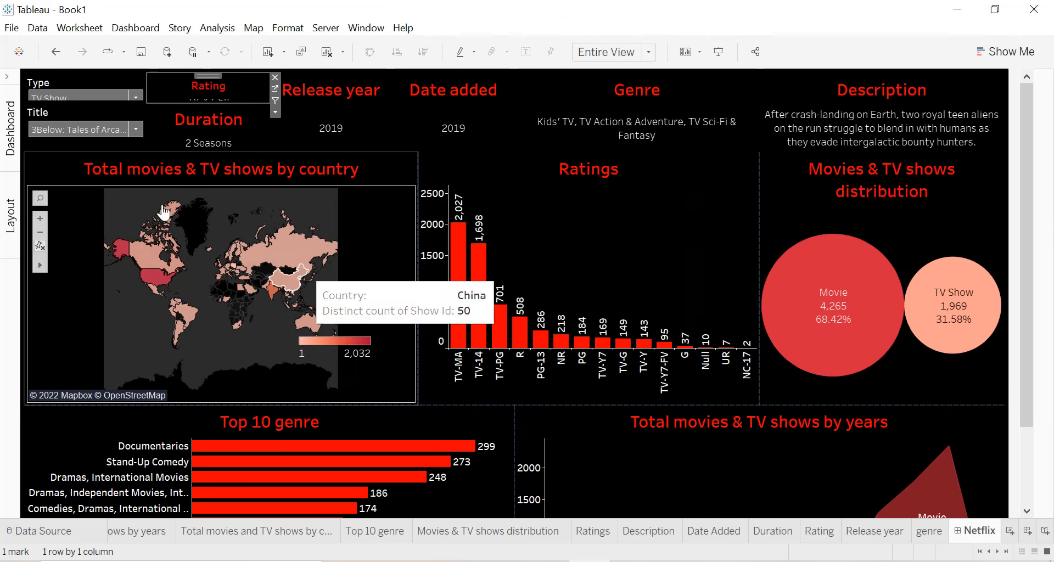
Set the Duration sheet's title font size to 10.
{"action": "double_click", "coordinate": [209, 119]}
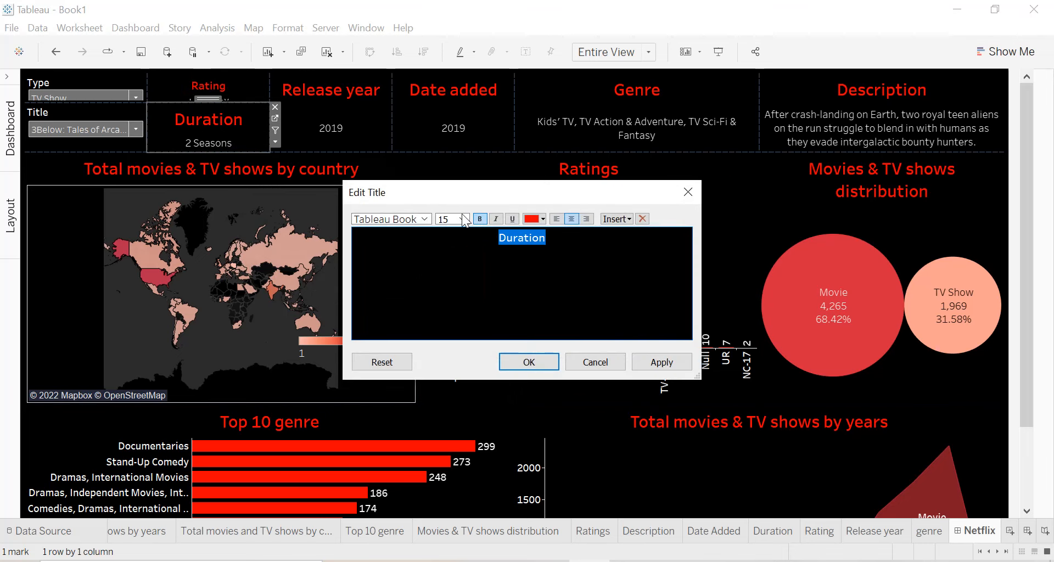
{"action": "left_click", "coordinate": [464, 219]}
{"action": "left_click", "coordinate": [452, 251]}
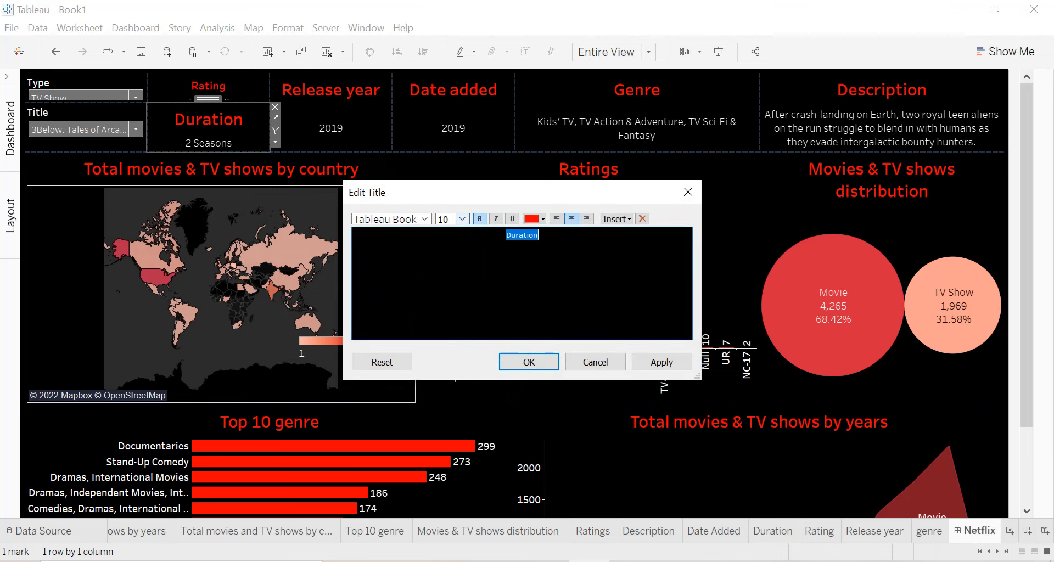
{"action": "left_click", "coordinate": [674, 359]}
{"action": "left_click", "coordinate": [552, 361]}
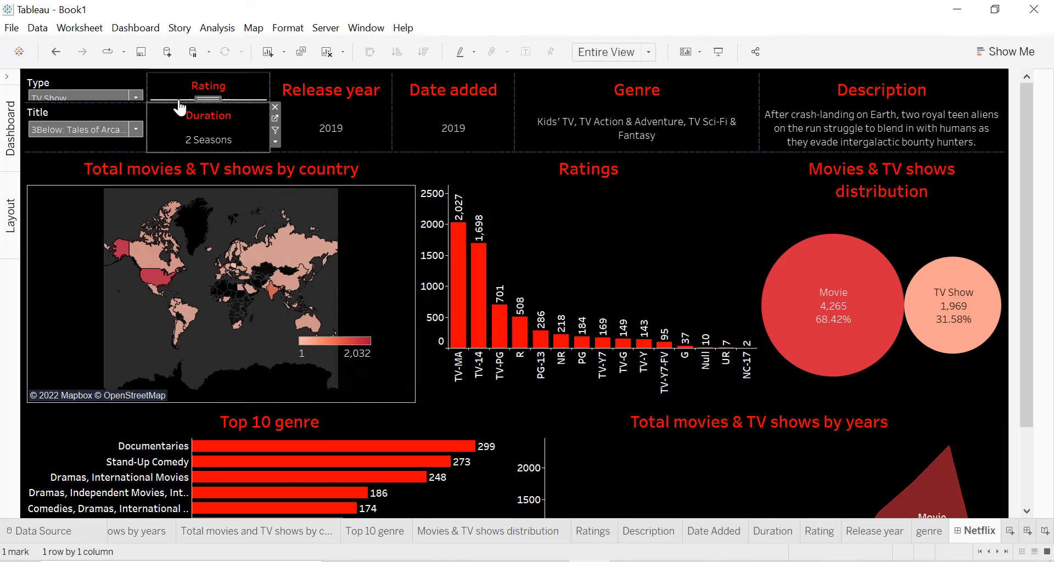
Increase the detail strip's height a little more and enlarge the Rating tile so its value fits above Duration.
{"action": "left_click", "coordinate": [285, 140]}
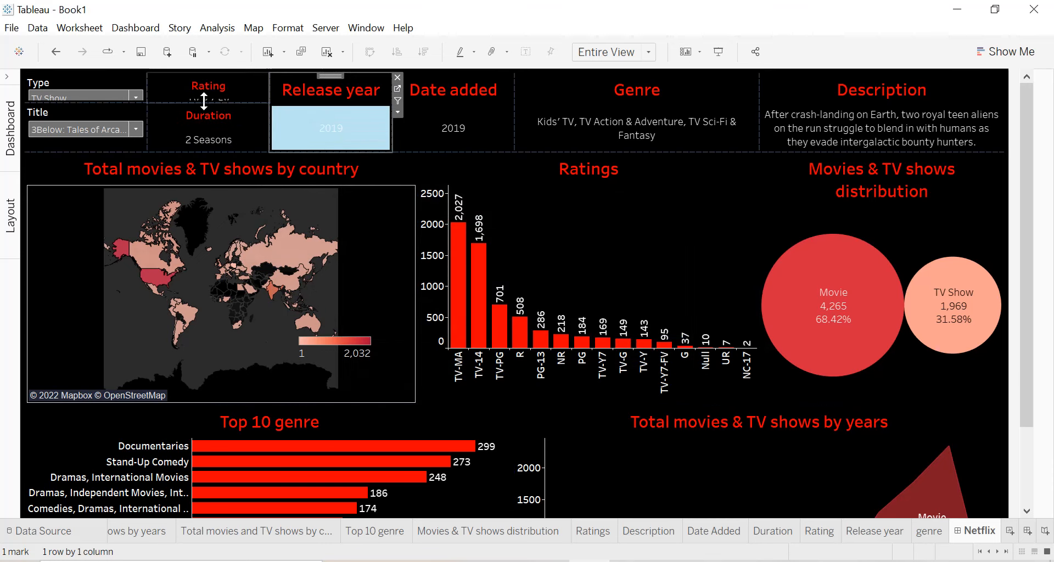
{"action": "left_click", "coordinate": [204, 101]}
{"action": "left_click_drag", "start_coordinate": [209, 152], "coordinate": [206, 164]}
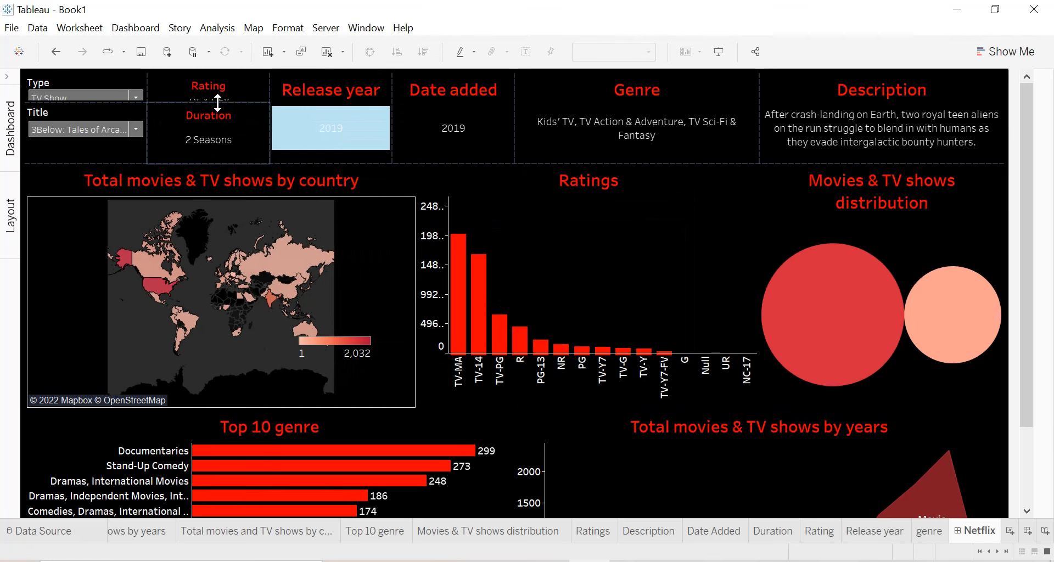
{"action": "left_click_drag", "start_coordinate": [215, 101], "coordinate": [215, 115]}
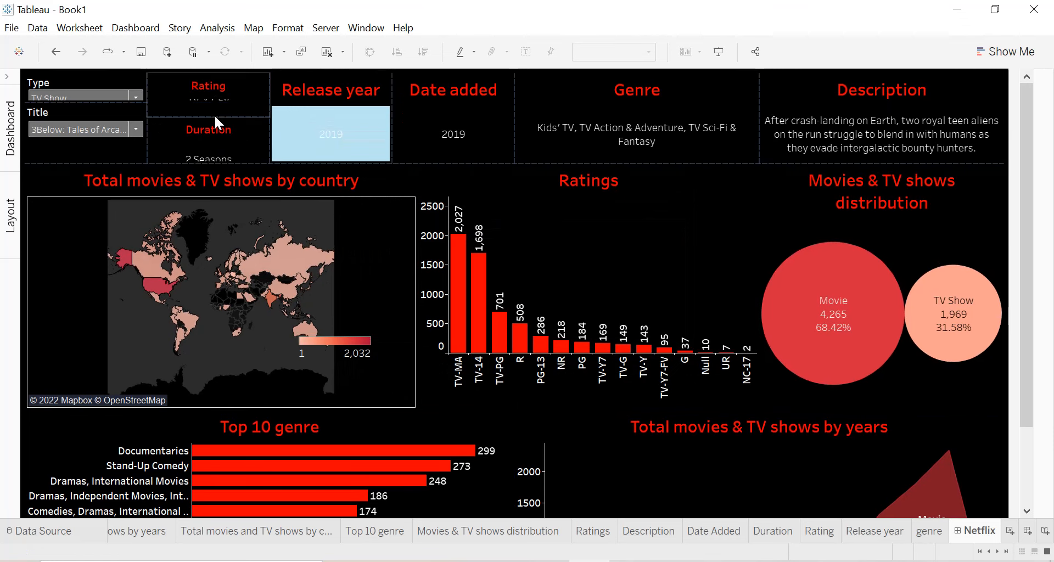
Set the Release year sheet's title font size to 10.
{"action": "left_click", "coordinate": [343, 96]}
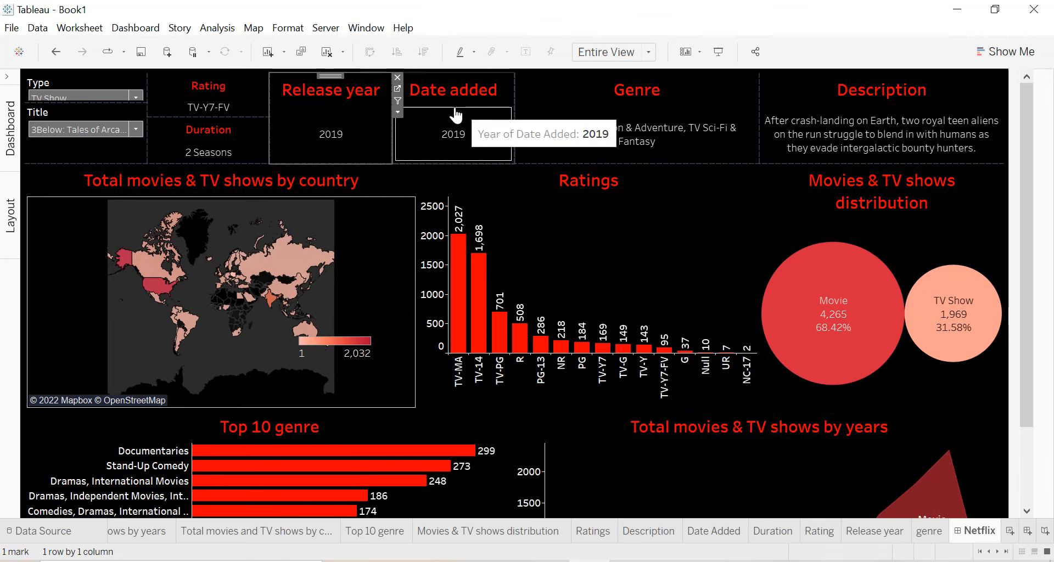
{"action": "double_click", "coordinate": [338, 92]}
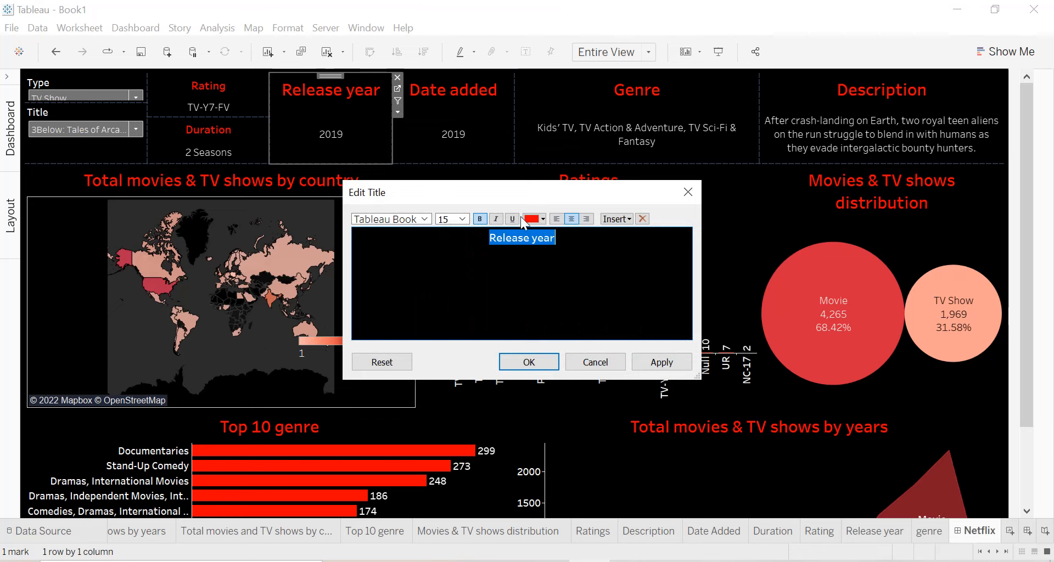
{"action": "left_click", "coordinate": [462, 219]}
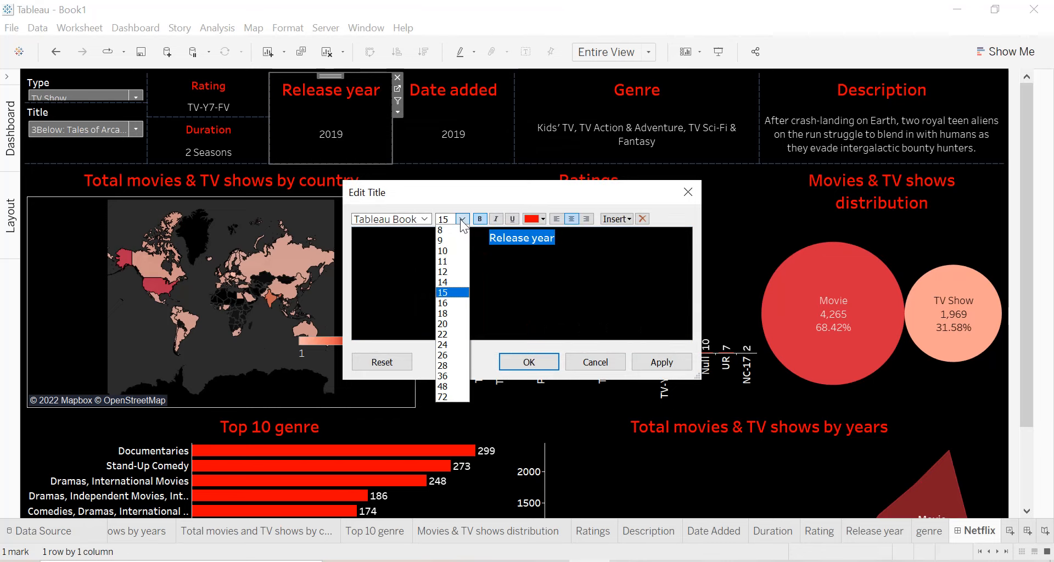
{"action": "left_click", "coordinate": [449, 247]}
{"action": "left_click", "coordinate": [650, 360]}
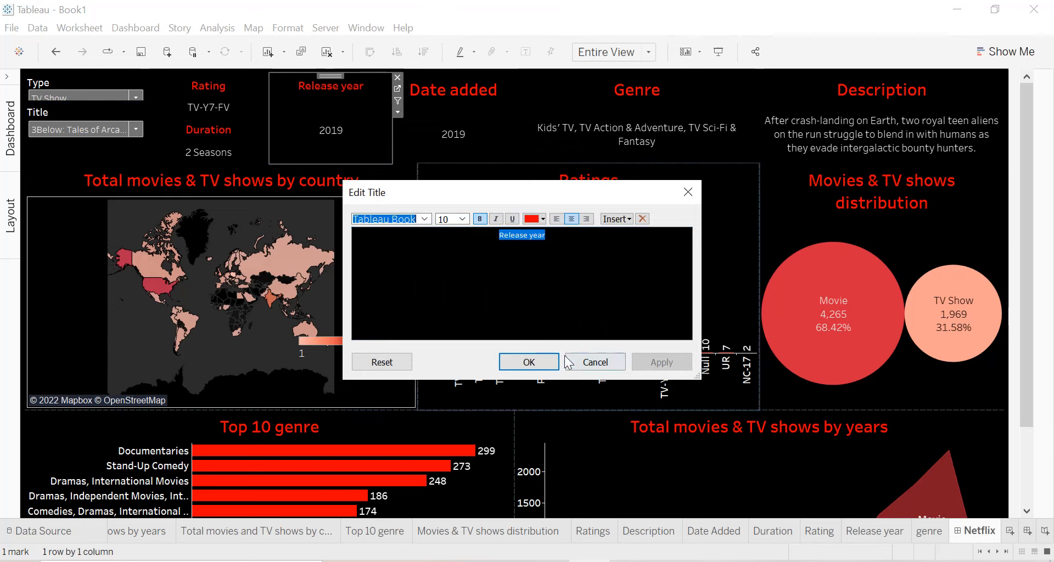
{"action": "left_click", "coordinate": [531, 360]}
Set the Date added sheet's title font size to 10.
{"action": "double_click", "coordinate": [469, 90]}
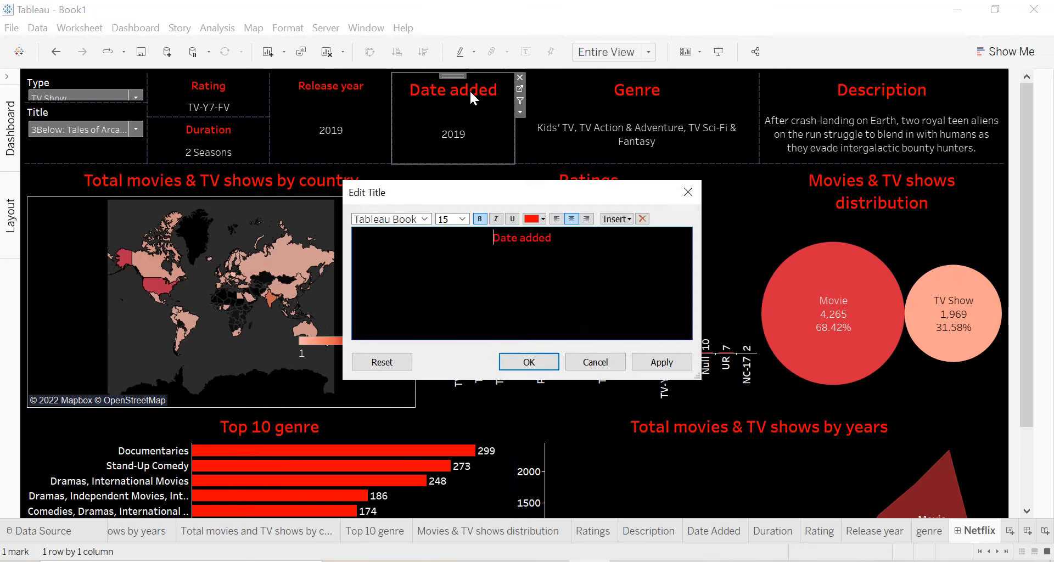
{"action": "left_click", "coordinate": [463, 219]}
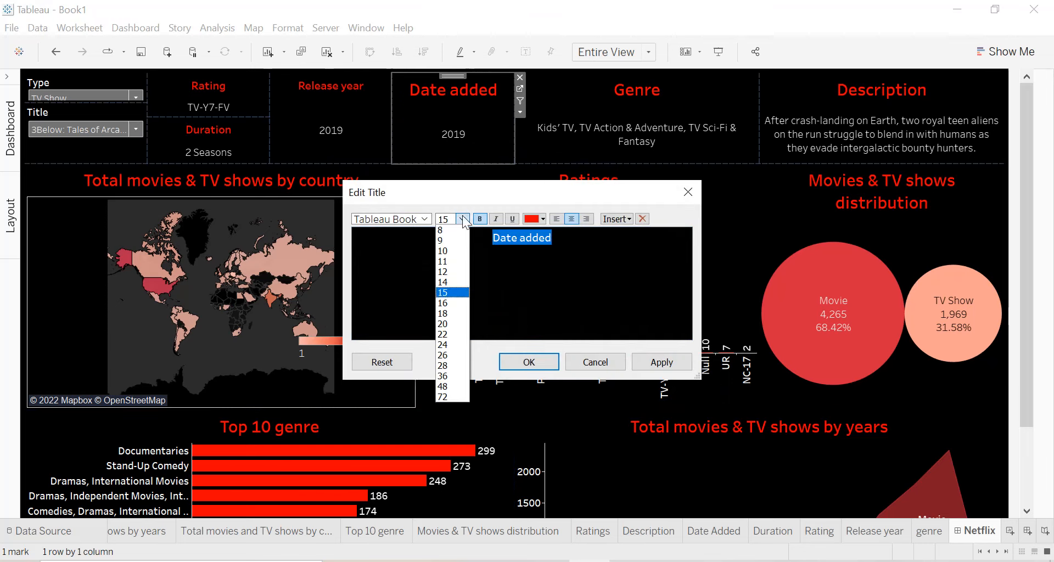
{"action": "left_click", "coordinate": [455, 251]}
{"action": "left_click", "coordinate": [662, 362]}
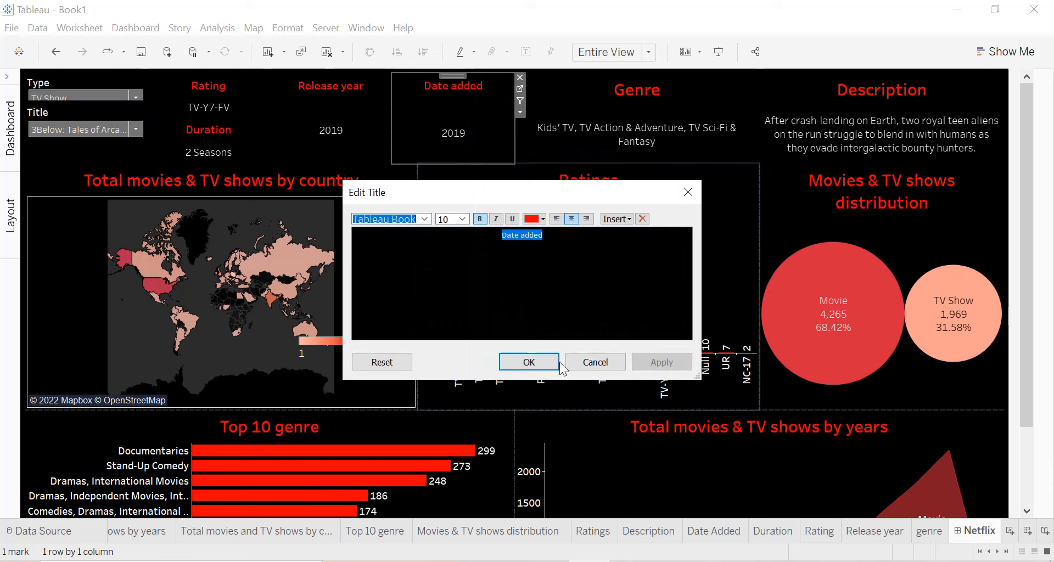
{"action": "left_click", "coordinate": [541, 361]}
Stack the Date added sheet below Release year and narrow their shared column to give Genre more width.
{"action": "left_click_drag", "start_coordinate": [452, 75], "coordinate": [339, 130]}
{"action": "left_click_drag", "start_coordinate": [330, 134], "coordinate": [331, 134]}
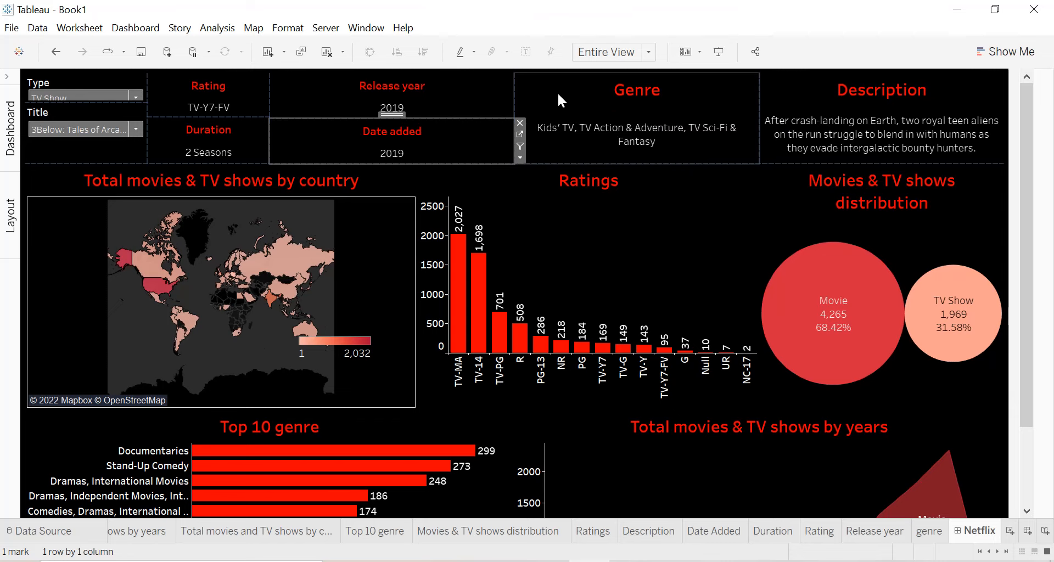
{"action": "left_click_drag", "start_coordinate": [512, 108], "coordinate": [385, 109]}
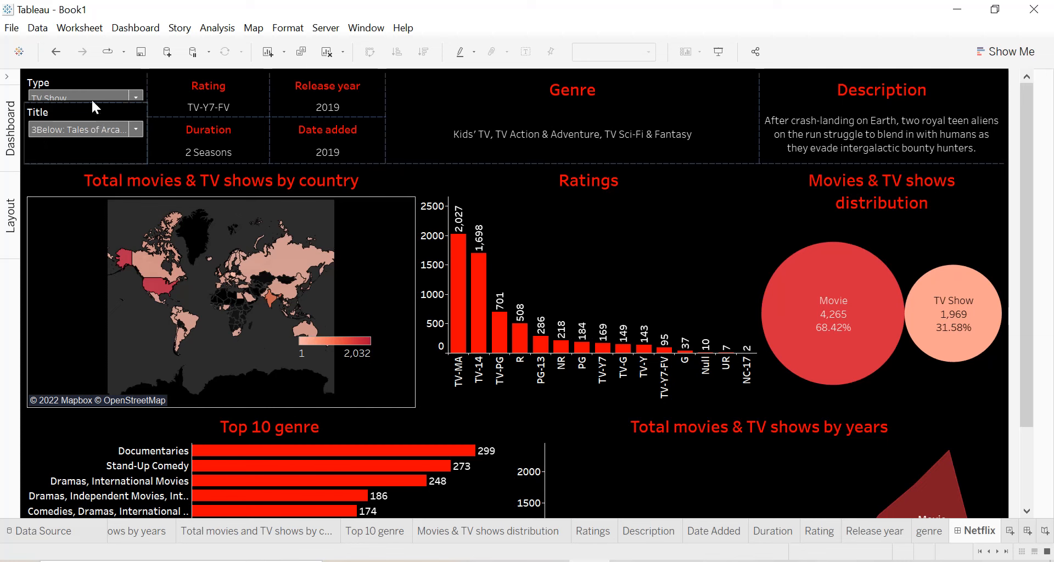
Format the dashboard's filter controls so the Type and Title filter titles are aligned to the center.
{"action": "left_click", "coordinate": [97, 84]}
{"action": "left_click", "coordinate": [154, 89]}
{"action": "left_click", "coordinate": [177, 144]}
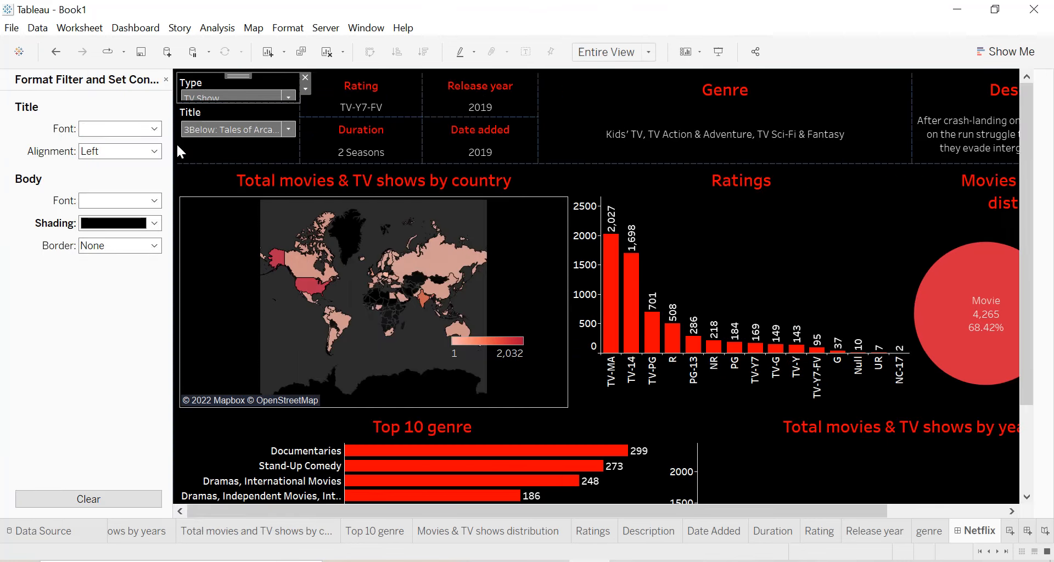
{"action": "left_click", "coordinate": [150, 151]}
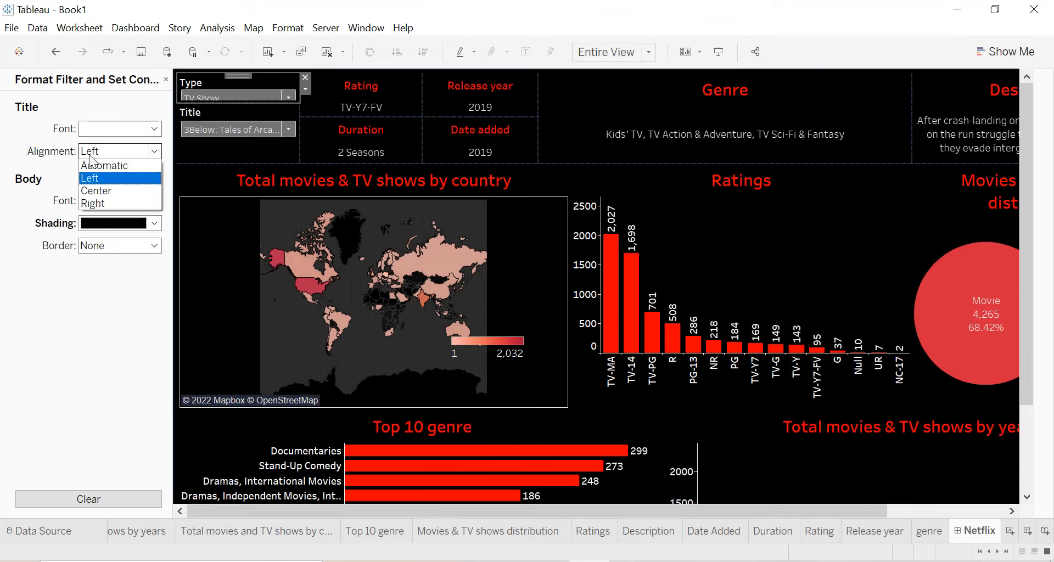
{"action": "left_click", "coordinate": [95, 188]}
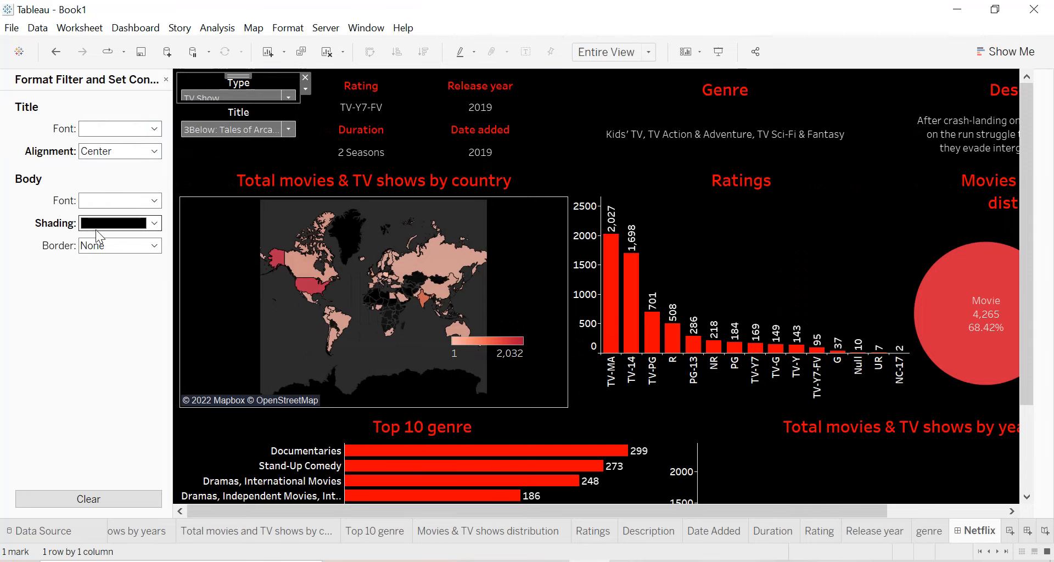
{"action": "left_click", "coordinate": [103, 197]}
{"action": "left_click", "coordinate": [71, 181]}
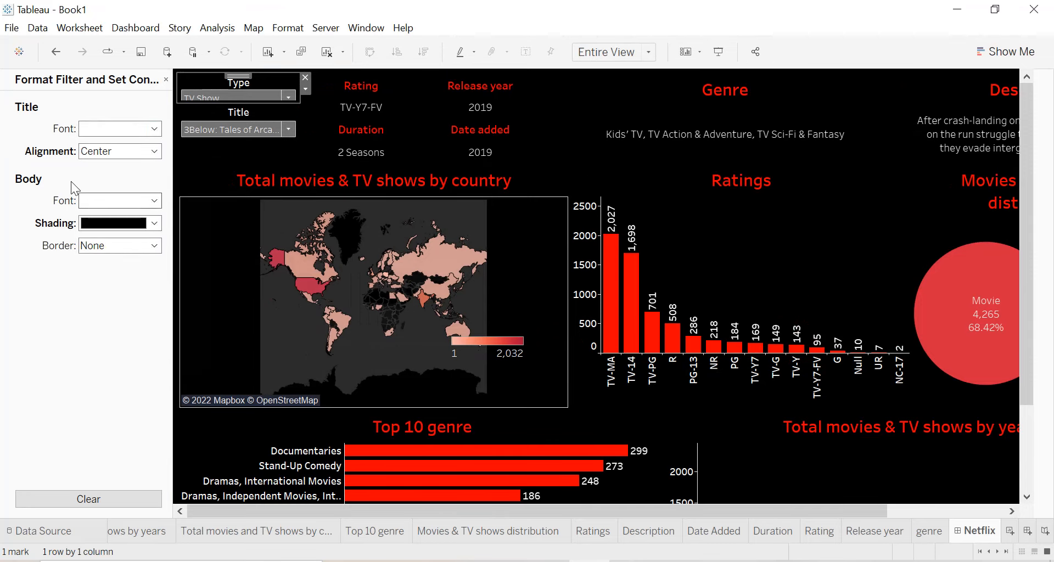
Change the Type filter's title text color to red on the dashboard.
{"action": "double_click", "coordinate": [241, 81]}
{"action": "key", "text": "ctrl+a"}
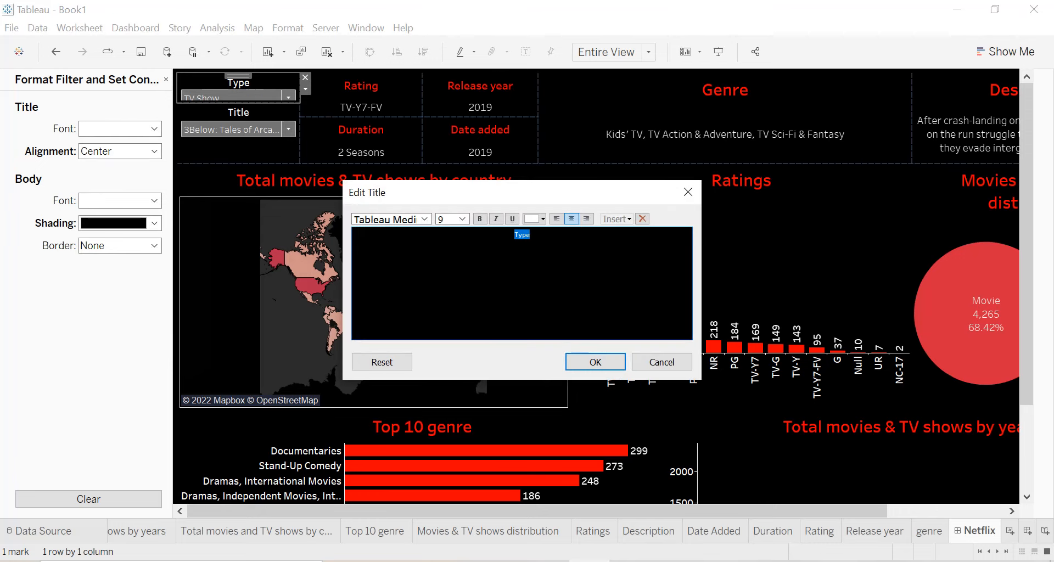
{"action": "left_click", "coordinate": [464, 218]}
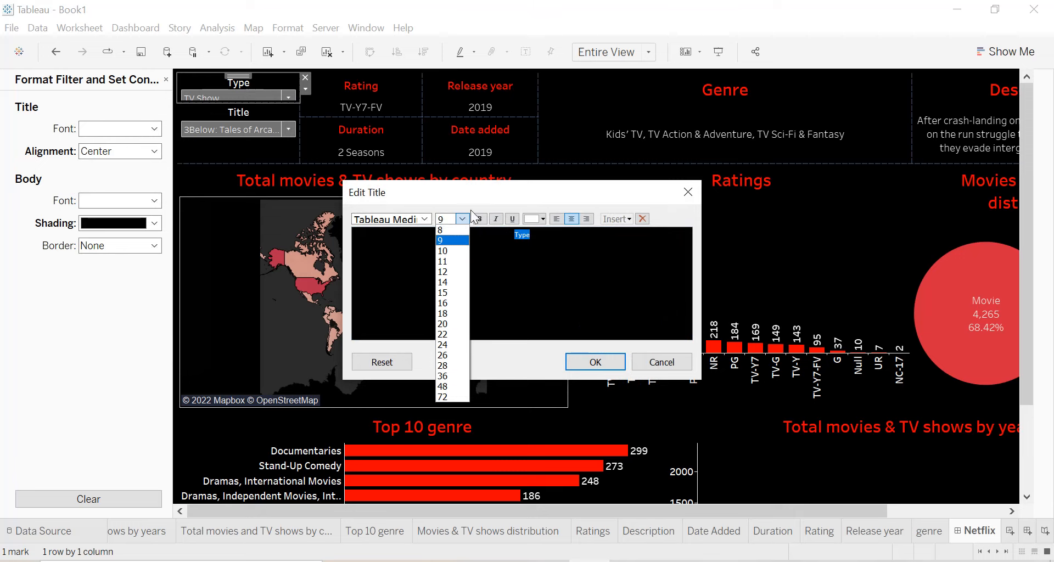
{"action": "left_click", "coordinate": [536, 222]}
{"action": "left_click", "coordinate": [533, 296]}
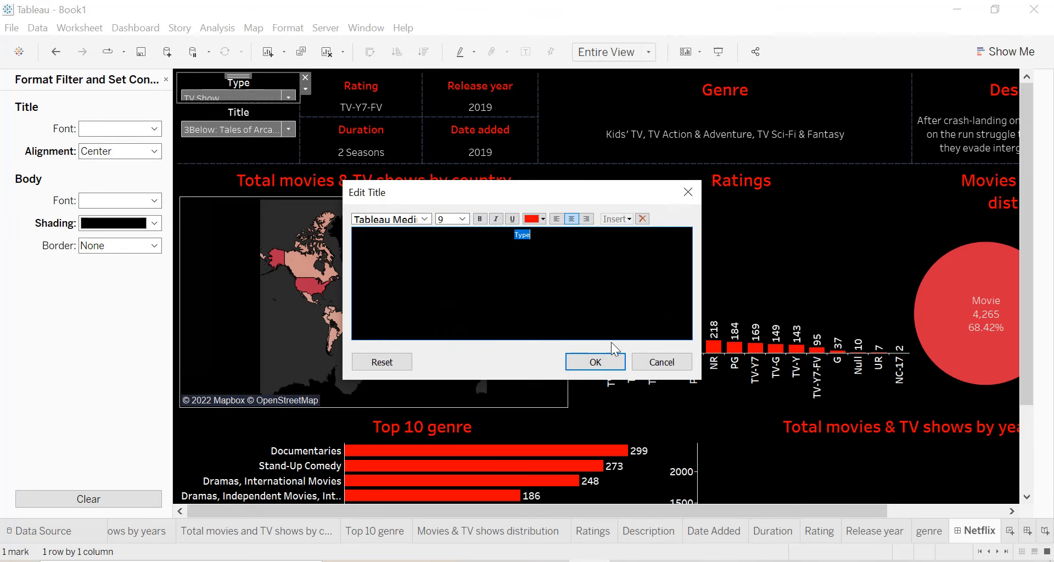
{"action": "left_click", "coordinate": [599, 360]}
Color the Title filter's heading red to match the Type heading, and hide the side panes to widen the dashboard view.
{"action": "left_click", "coordinate": [238, 117]}
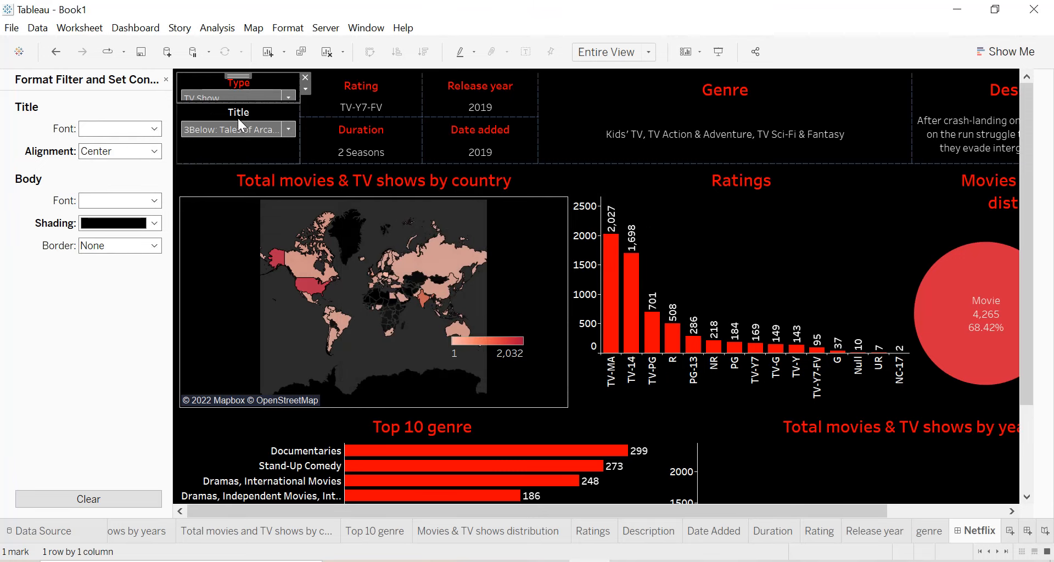
{"action": "left_click", "coordinate": [305, 119]}
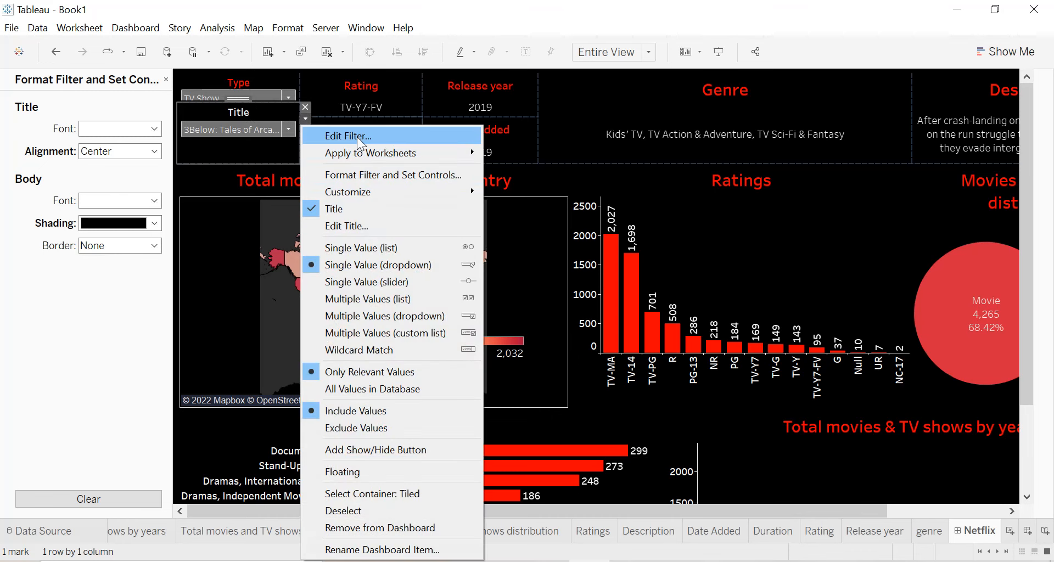
{"action": "left_click", "coordinate": [352, 225]}
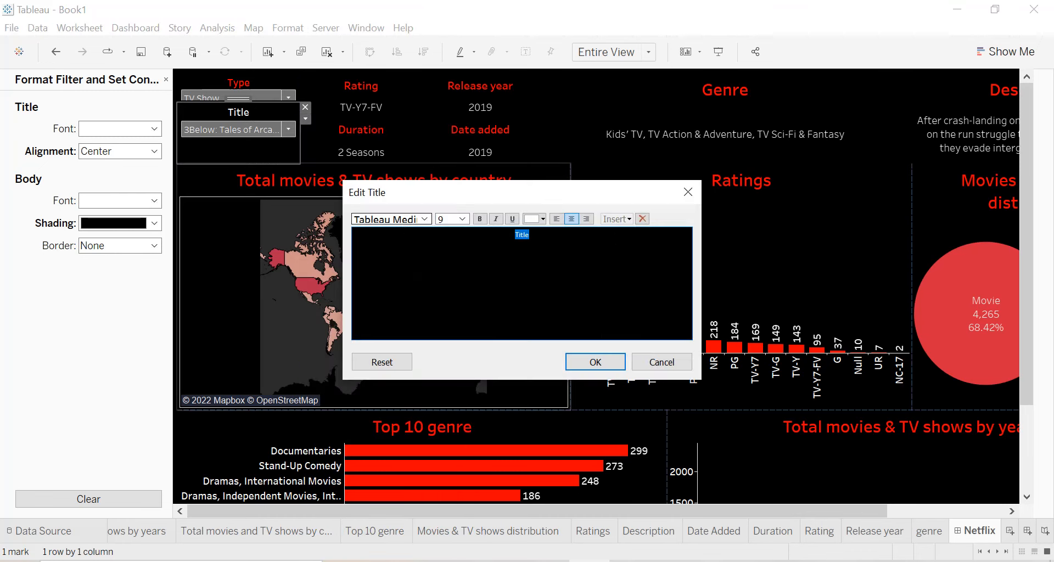
{"action": "left_click", "coordinate": [535, 219]}
{"action": "left_click", "coordinate": [531, 310]}
{"action": "left_click", "coordinate": [597, 360]}
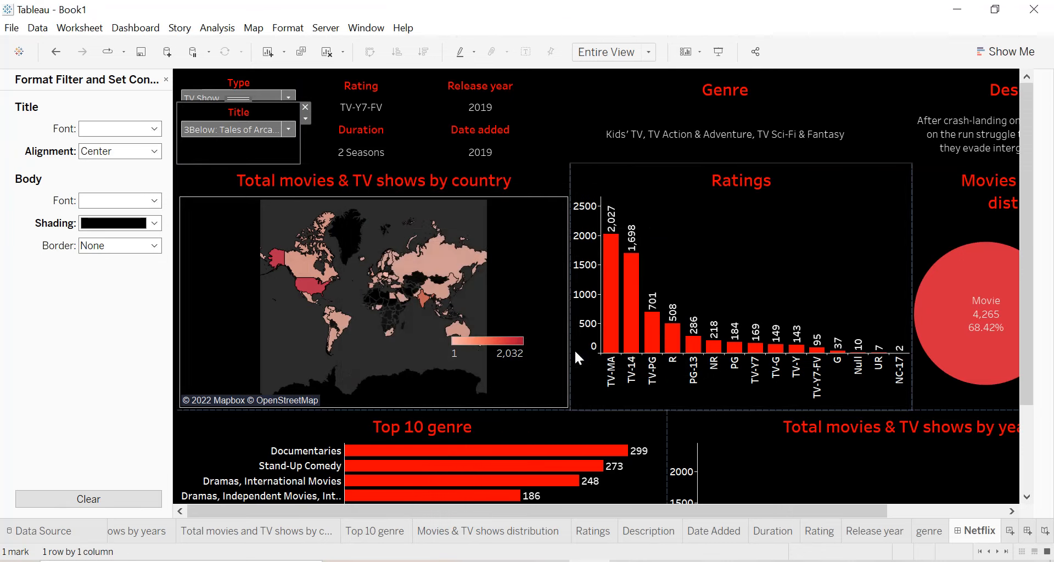
{"action": "left_click", "coordinate": [166, 81]}
{"action": "left_click", "coordinate": [166, 81]}
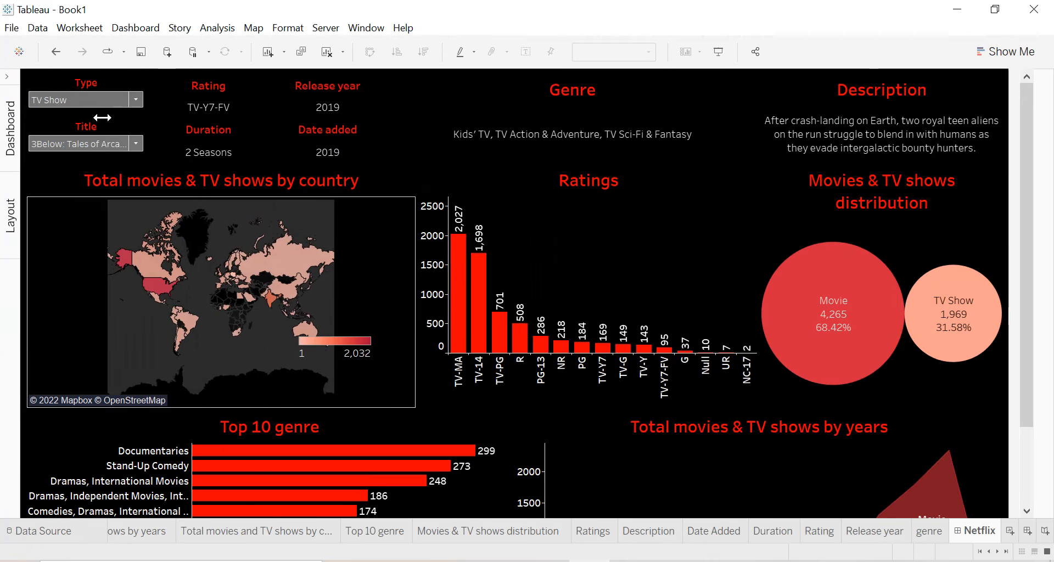
Filter the detail sheets to the Movie type and the title 2,215.
{"action": "left_click", "coordinate": [135, 101]}
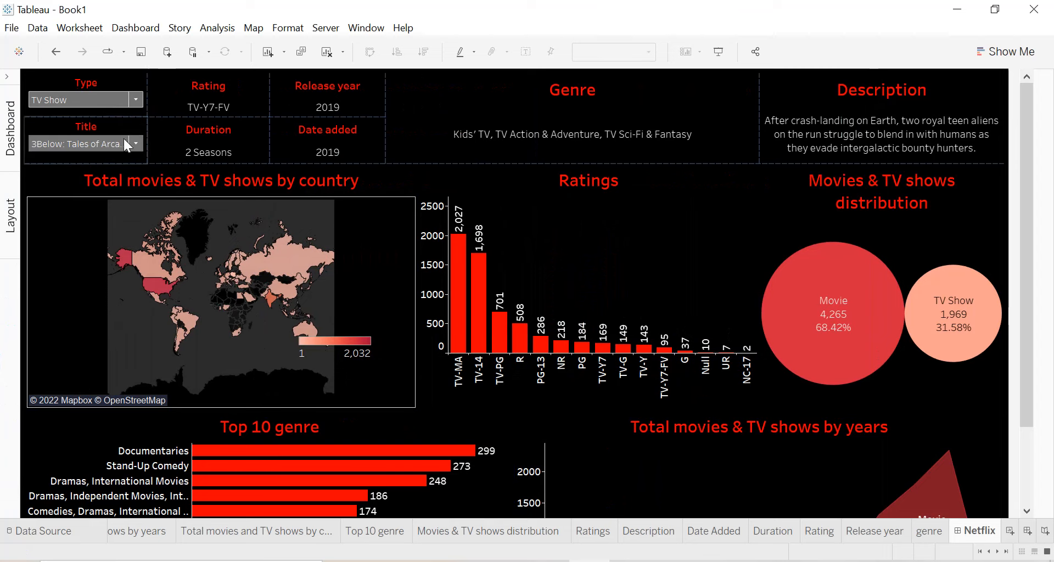
{"action": "left_click", "coordinate": [76, 115]}
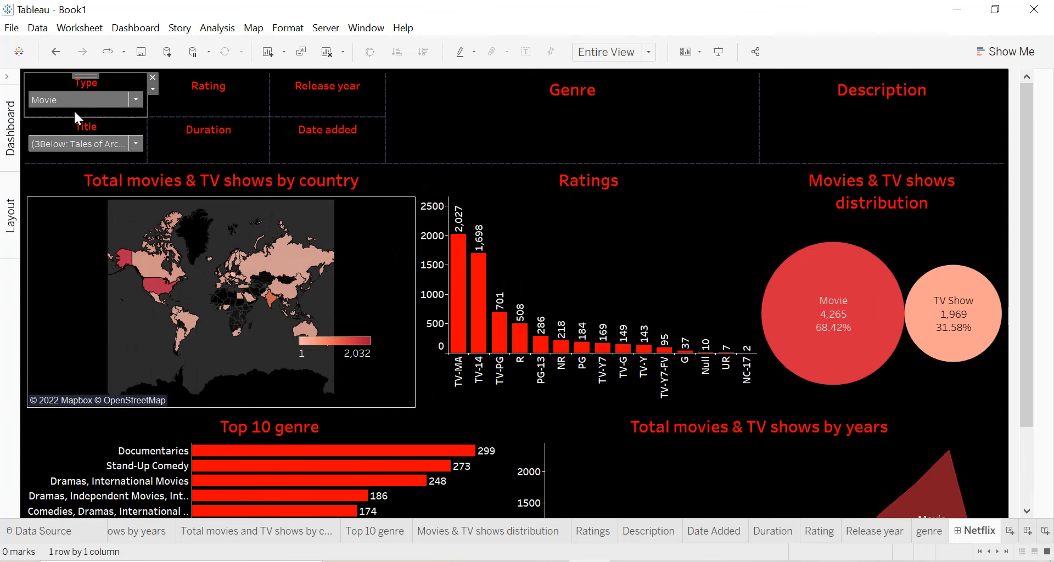
{"action": "left_click", "coordinate": [82, 143]}
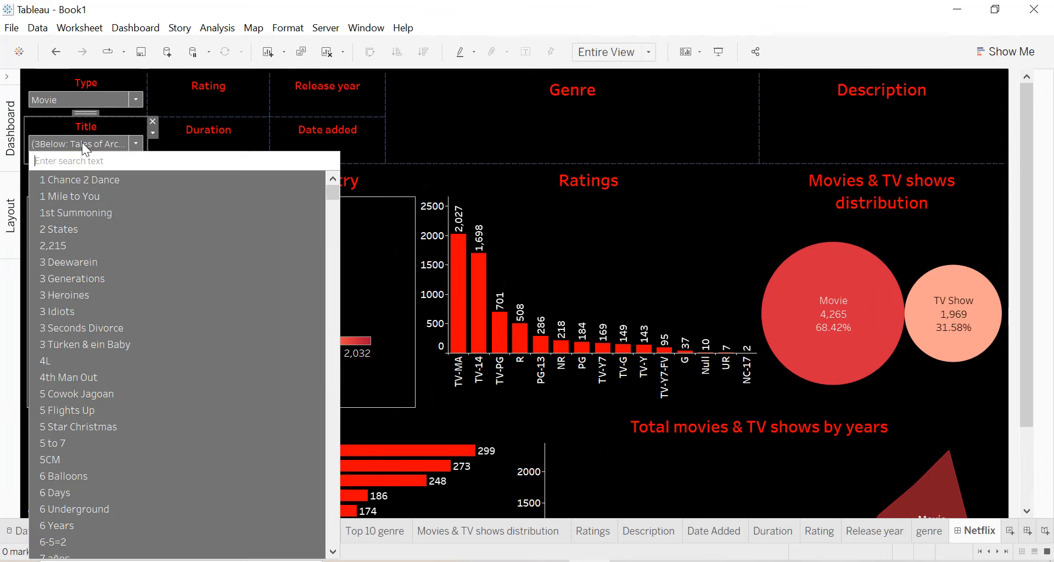
{"action": "left_click", "coordinate": [71, 245]}
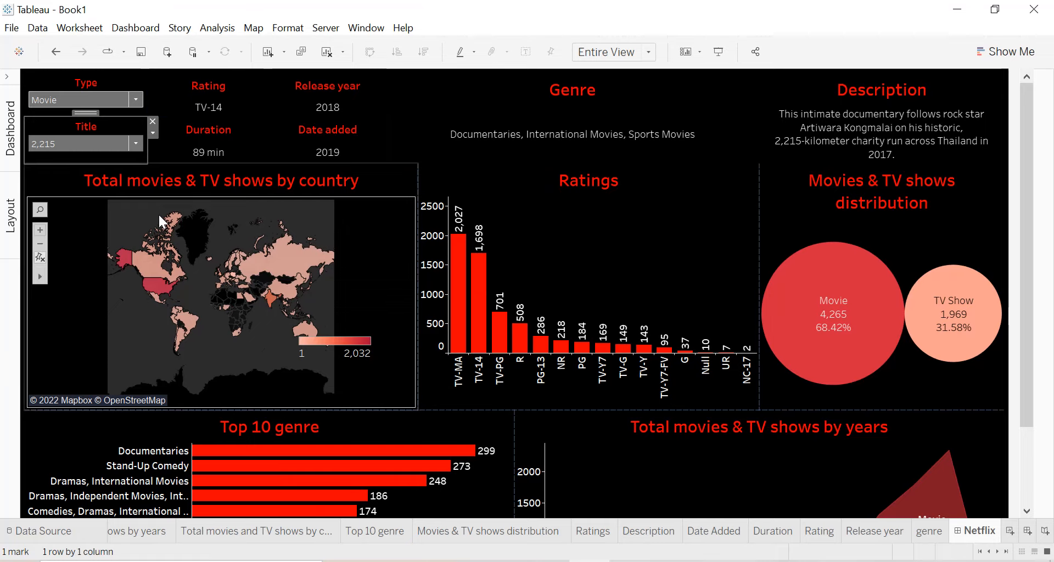
Move the map's floating color legend into the lower-right corner of the Total movies & TV shows by country chart.
{"action": "left_click", "coordinate": [325, 344]}
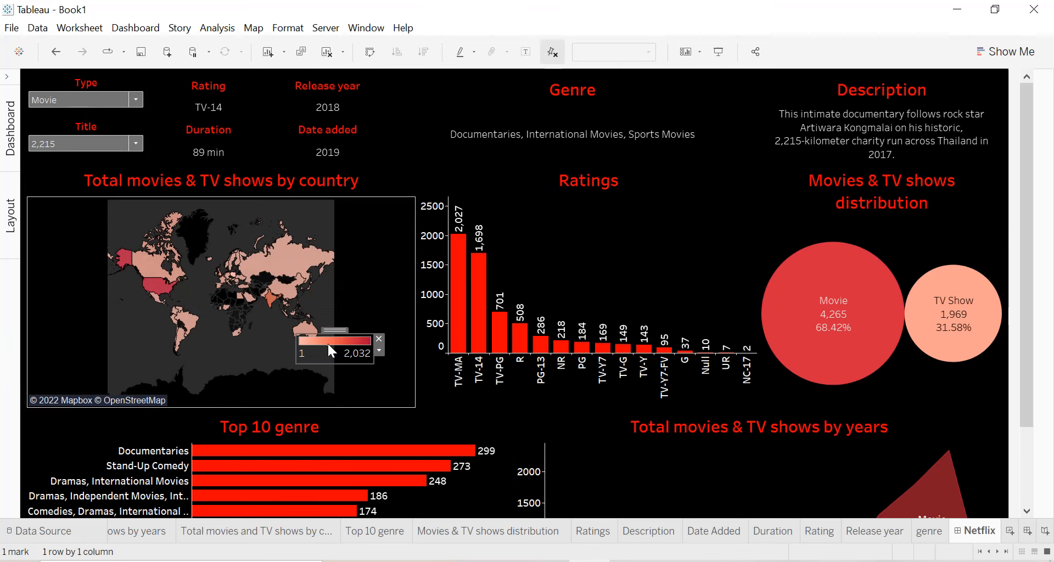
{"action": "left_click_drag", "start_coordinate": [336, 329], "coordinate": [378, 376]}
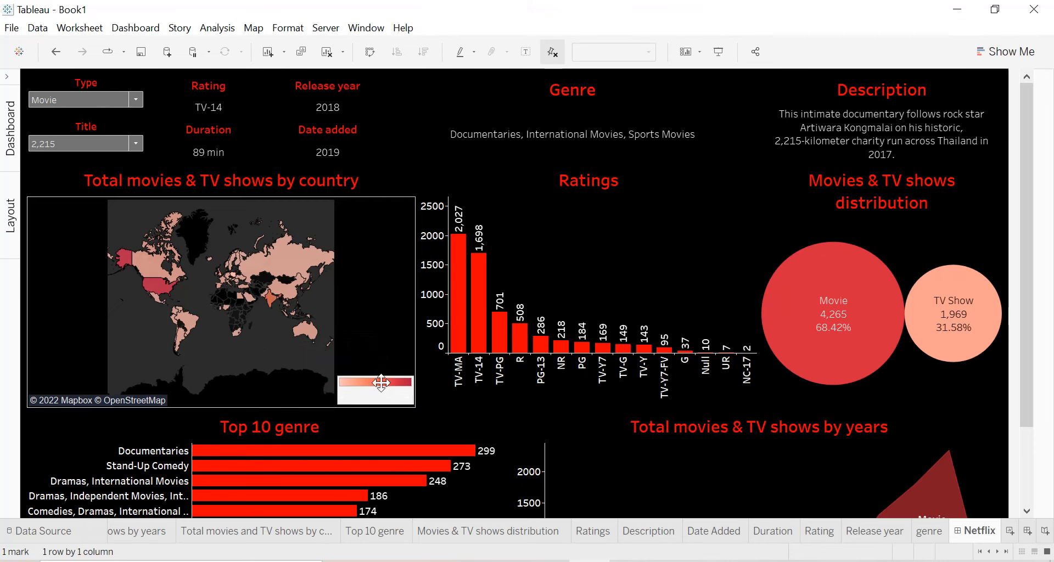
{"action": "left_click", "coordinate": [441, 393]}
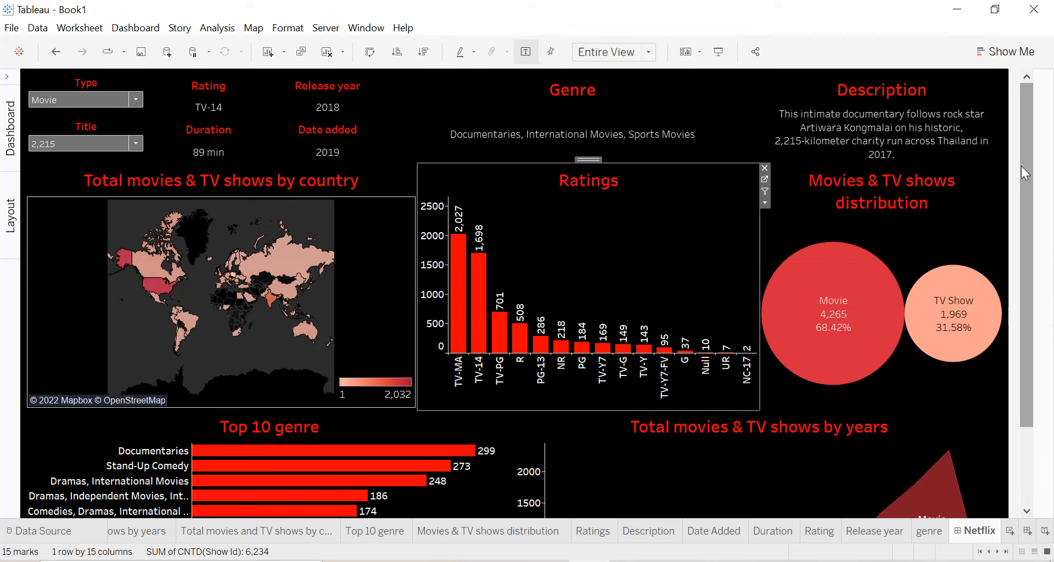
Widen the row label area of the Top 10 genre chart to give the long genre names more room.
{"action": "left_click_drag", "start_coordinate": [1023, 164], "coordinate": [1026, 241]}
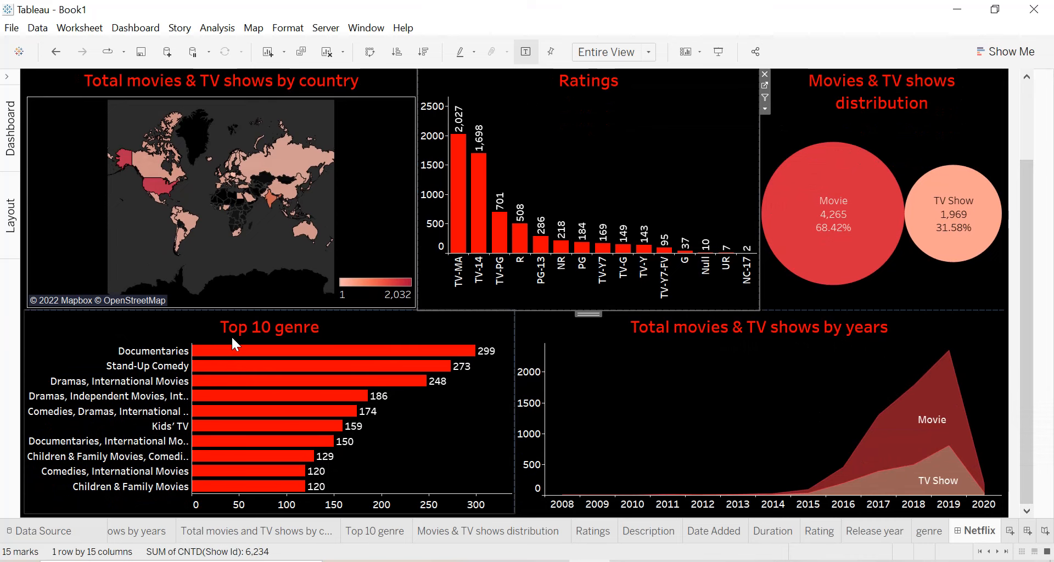
{"action": "left_click_drag", "start_coordinate": [191, 401], "coordinate": [214, 401]}
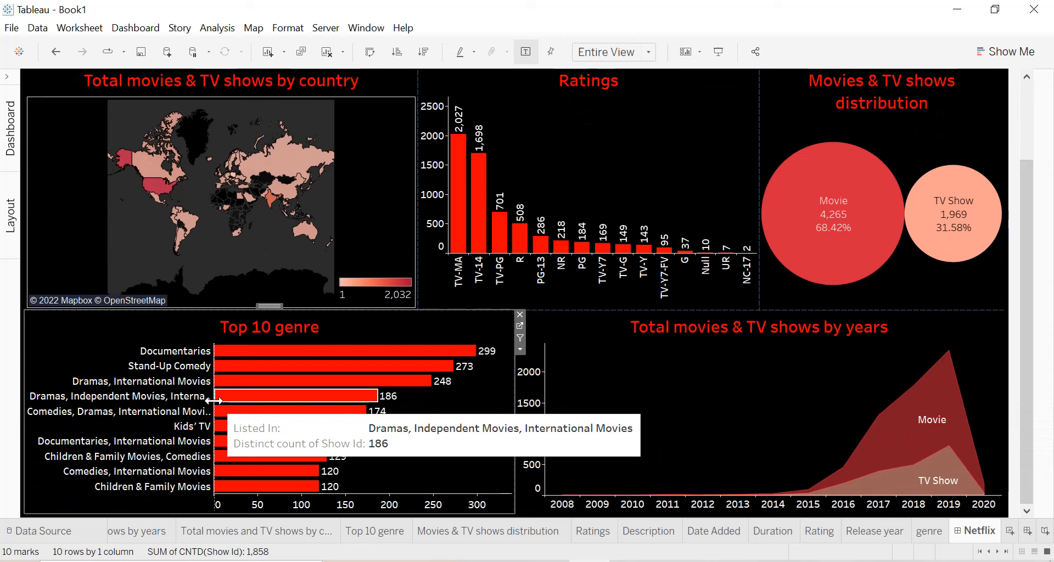
{"action": "left_click_drag", "start_coordinate": [213, 400], "coordinate": [227, 401]}
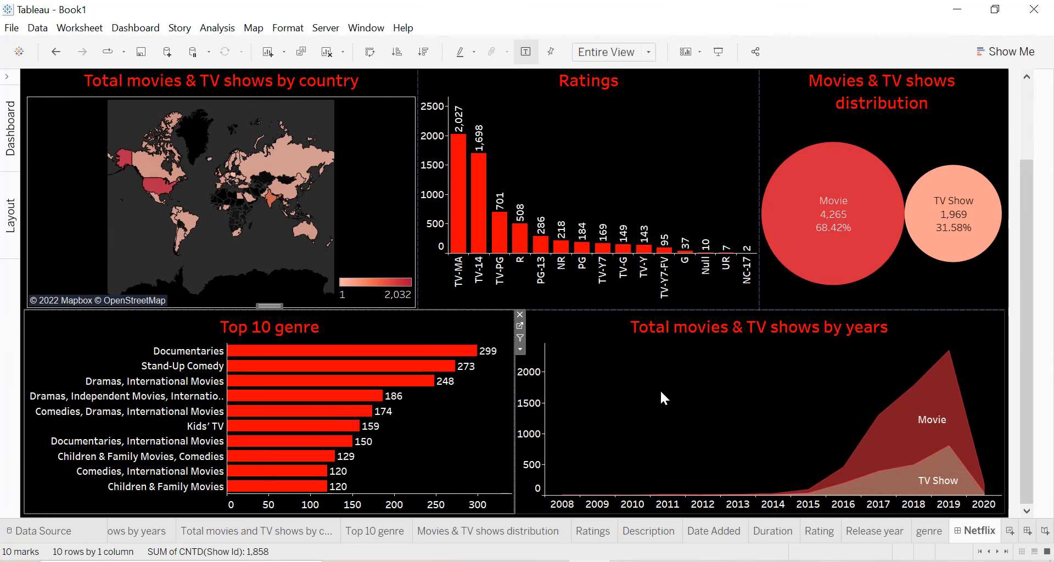
Insert the netflix.jpg image between the country map and the Ratings chart, with Fit Image and Center Image enabled.
{"action": "left_click_drag", "start_coordinate": [1033, 353], "coordinate": [1035, 226]}
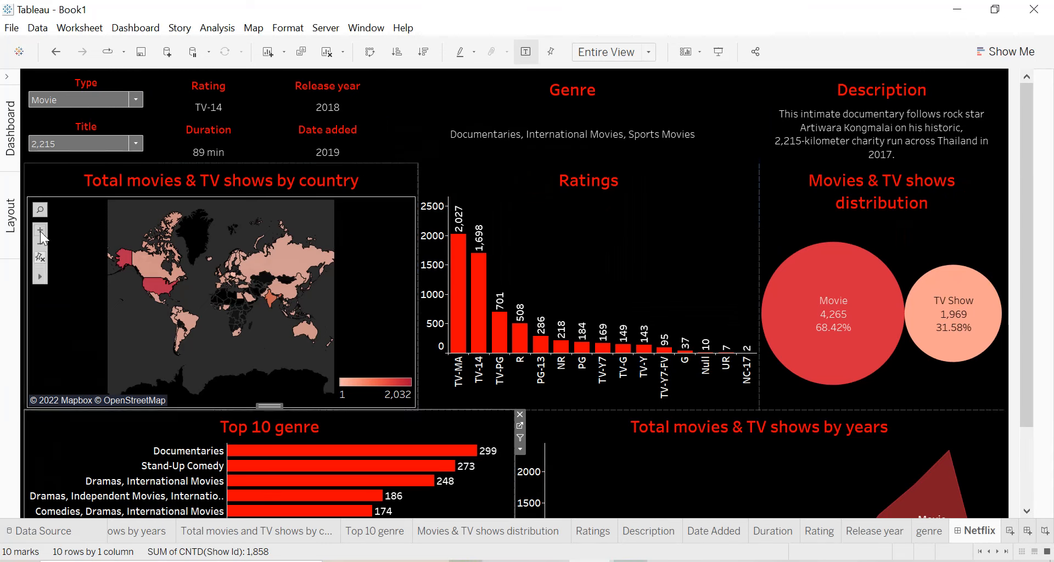
{"action": "left_click", "coordinate": [8, 75]}
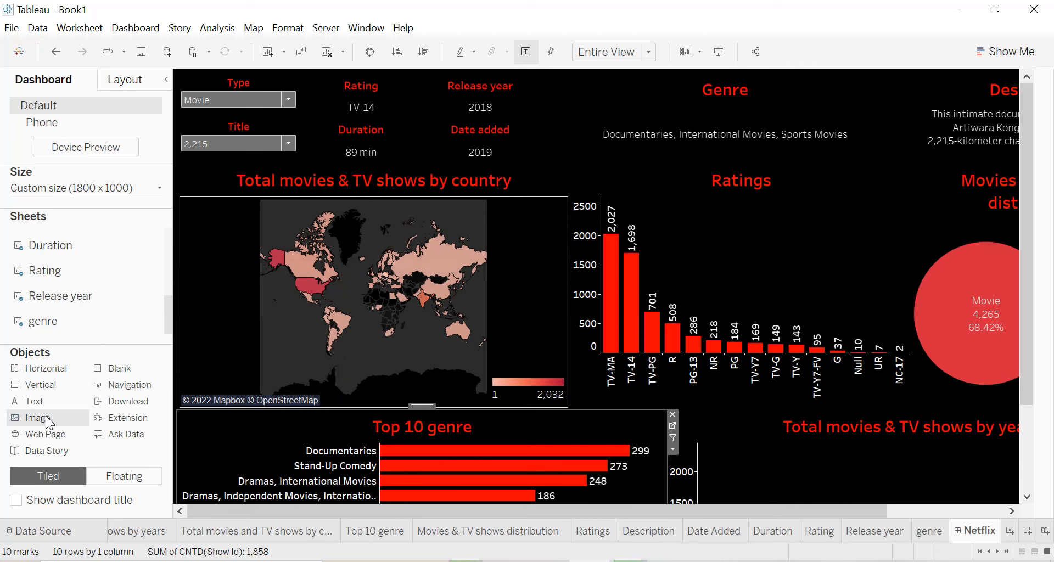
{"action": "left_click_drag", "start_coordinate": [45, 416], "coordinate": [494, 286]}
{"action": "left_click", "coordinate": [384, 238]}
{"action": "left_click", "coordinate": [385, 254]}
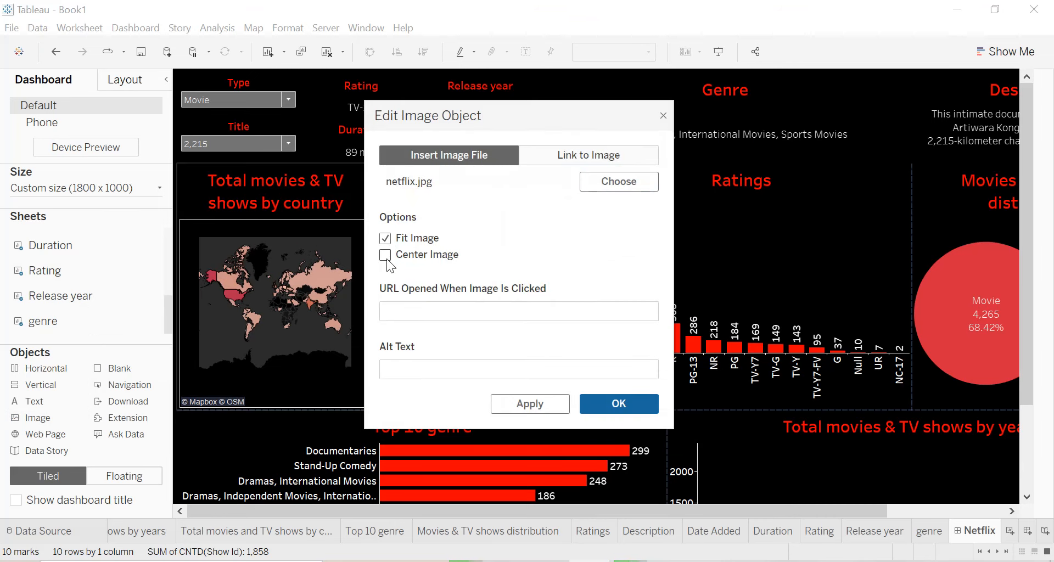
{"action": "left_click", "coordinate": [560, 405]}
{"action": "left_click", "coordinate": [621, 404]}
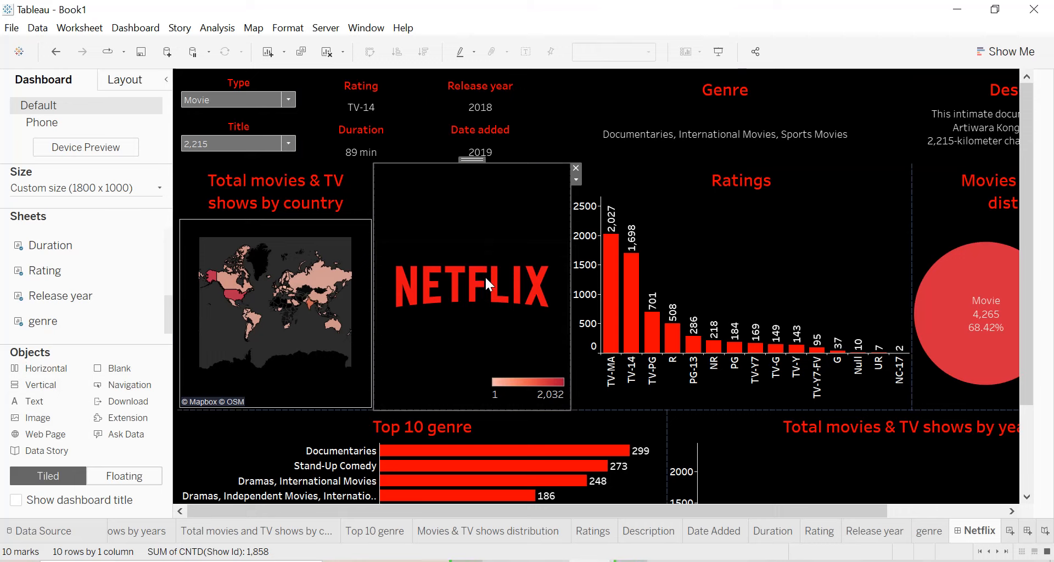
Move the Netflix logo image into the upper detail strip, between the Release year/Date added column and Genre.
{"action": "left_click", "coordinate": [575, 180]}
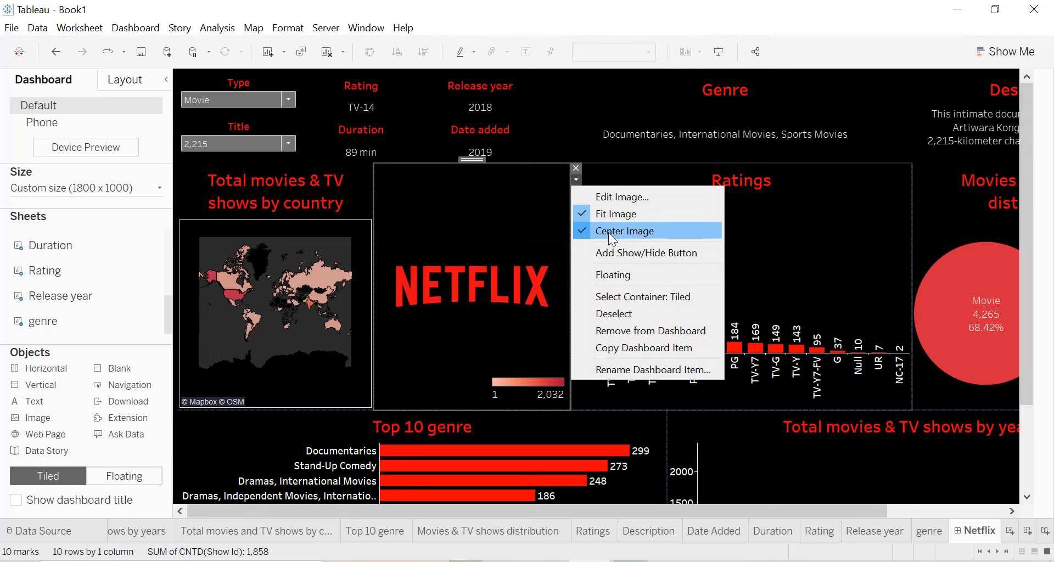
{"action": "left_click", "coordinate": [165, 75]}
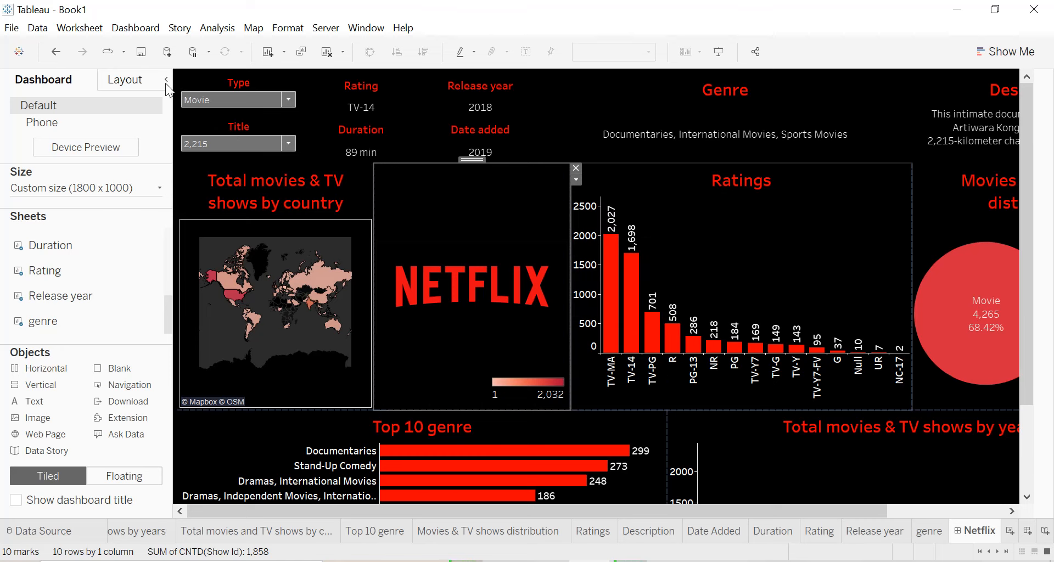
{"action": "left_click", "coordinate": [166, 79]}
{"action": "left_click_drag", "start_coordinate": [319, 159], "coordinate": [417, 111]}
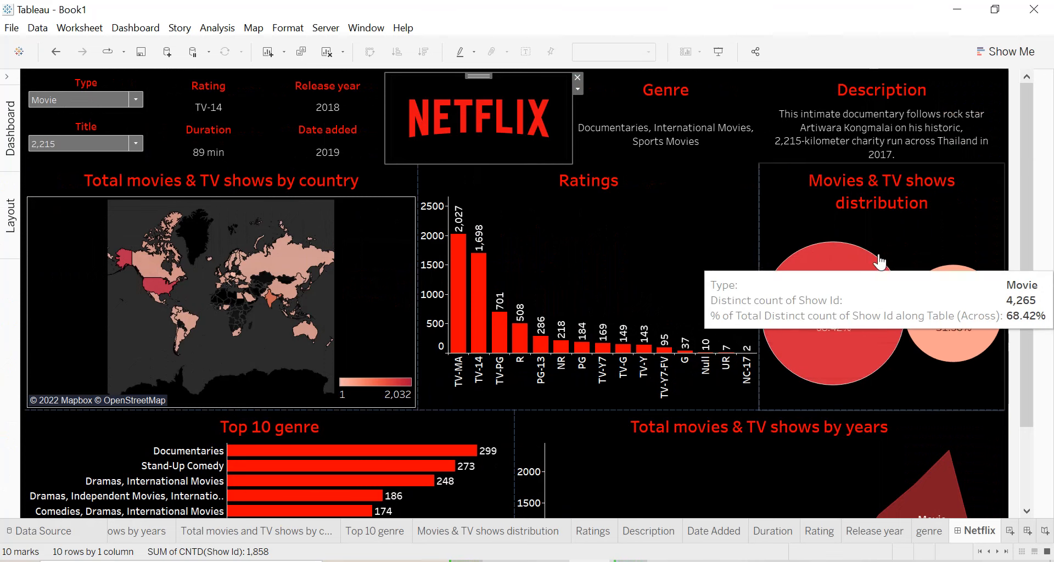
{"action": "scroll", "coordinate": [1042, 217], "scroll_direction": "down", "scroll_amount": 3}
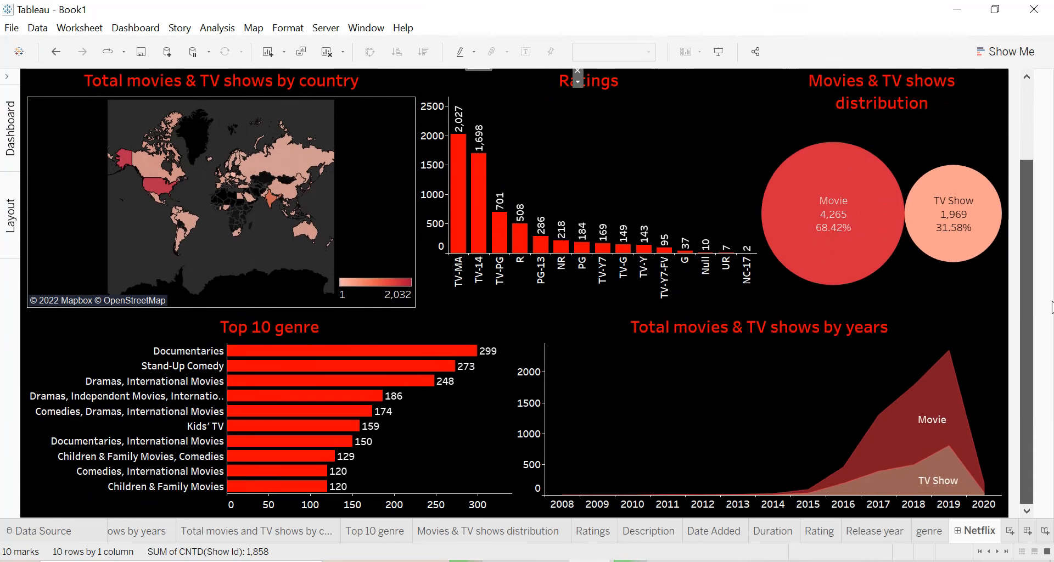
{"action": "scroll", "coordinate": [1037, 165], "scroll_direction": "up", "scroll_amount": 3}
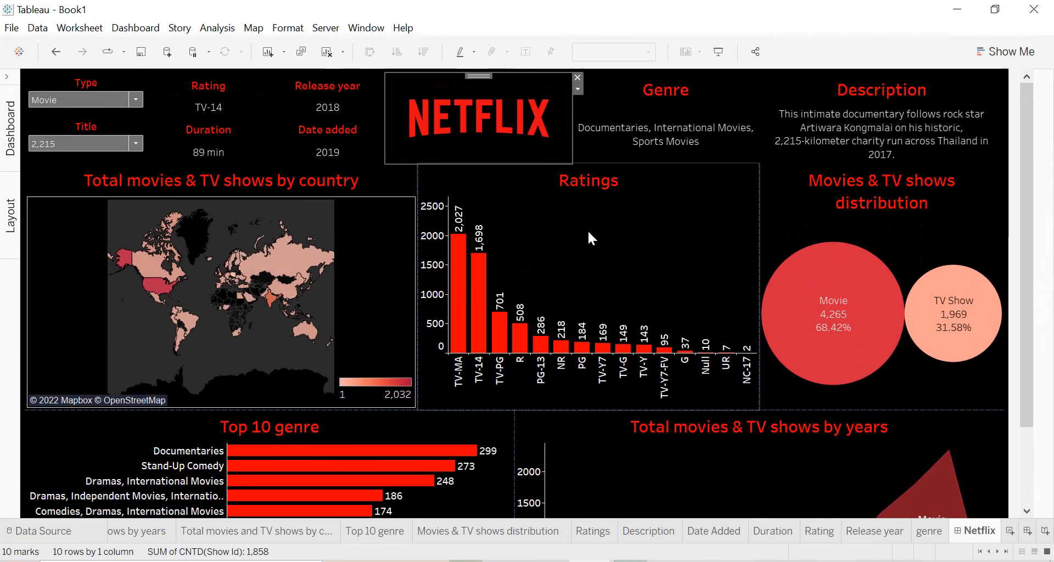
{"action": "scroll", "coordinate": [904, 221], "scroll_direction": "down", "scroll_amount": 1}
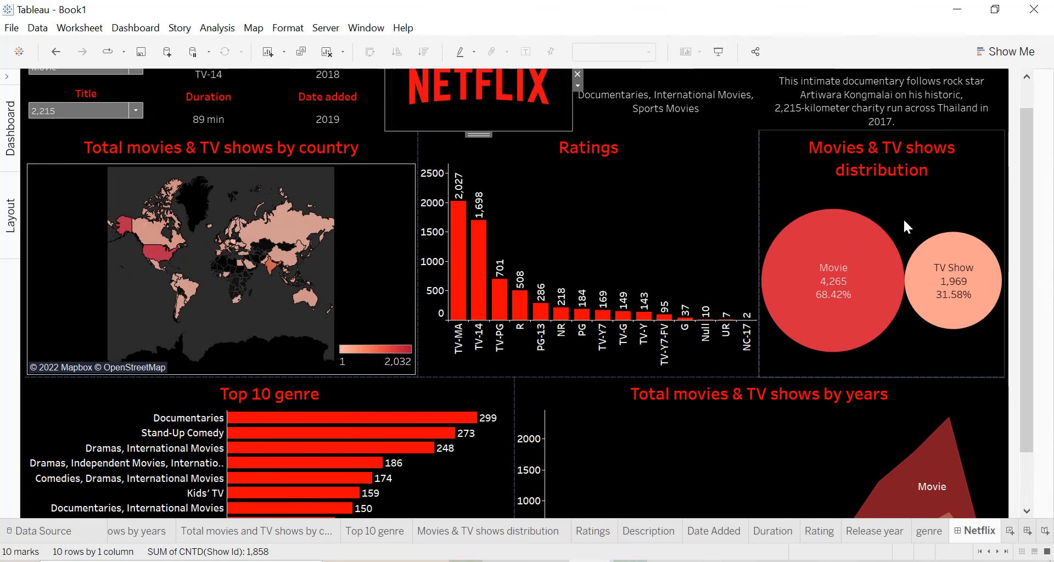
{"action": "scroll", "coordinate": [904, 223], "scroll_direction": "down", "scroll_amount": 2}
{"action": "left_click_drag", "start_coordinate": [1025, 258], "coordinate": [1029, 185]}
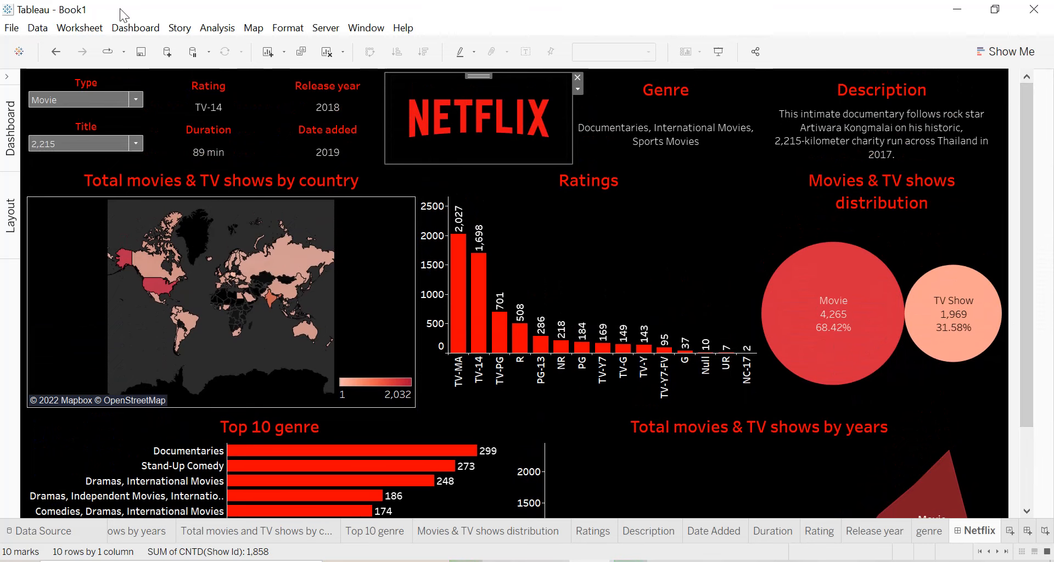